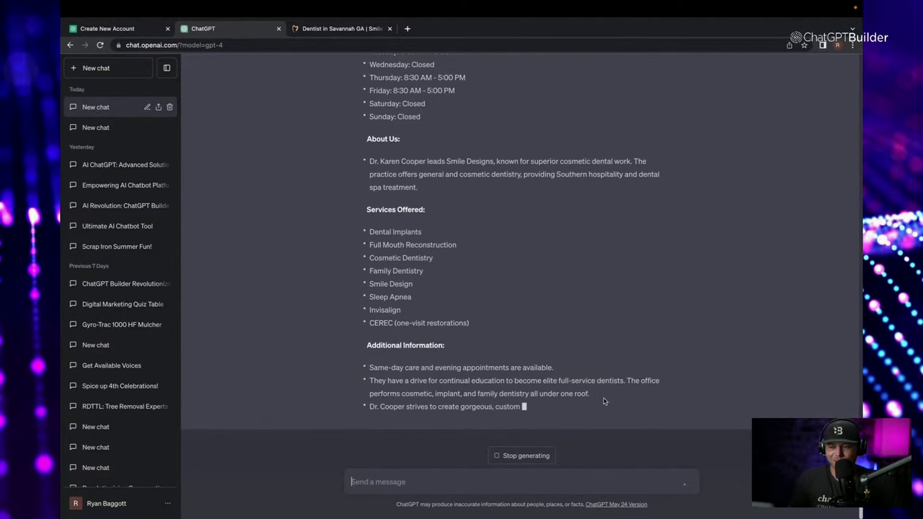
# Review the generated Smile Designs profile and select the whole response up to Business Name.
pyautogui.scroll(5, 662, 230)
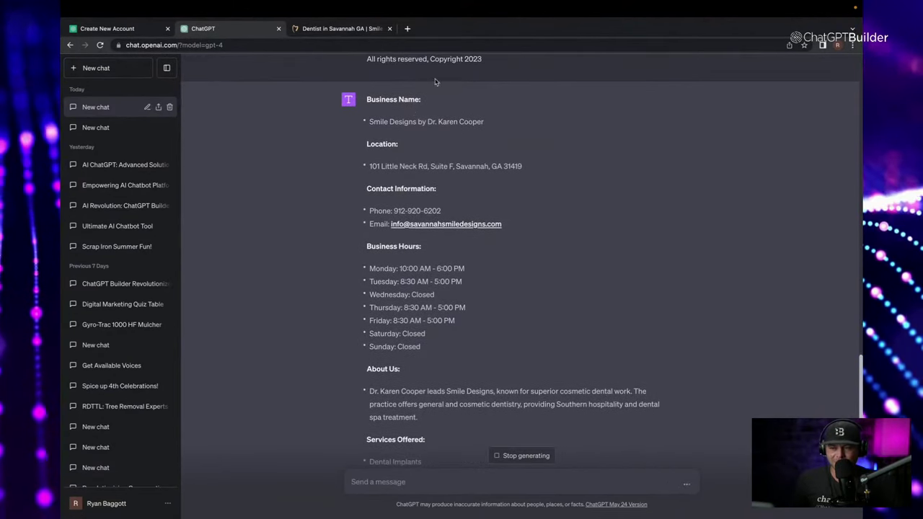
pyautogui.scroll(-9, 501, 185)
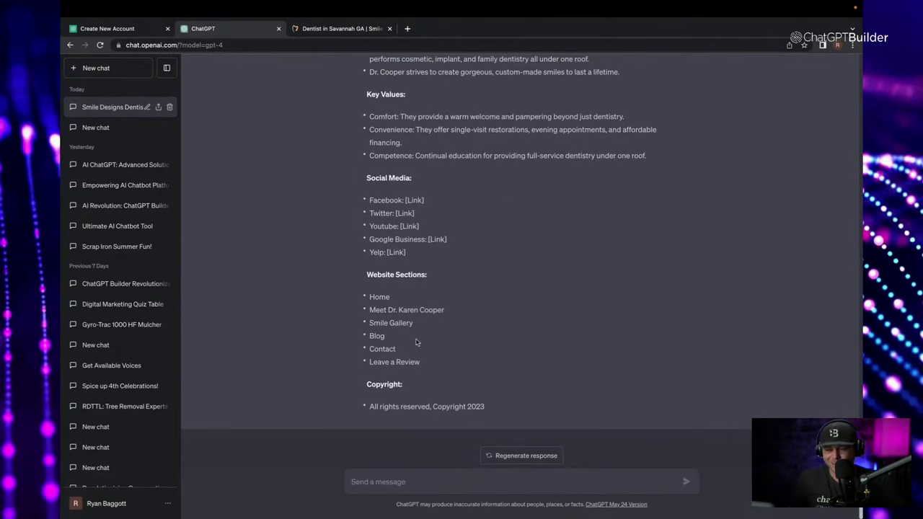
pyautogui.scroll(1, 429, 363)
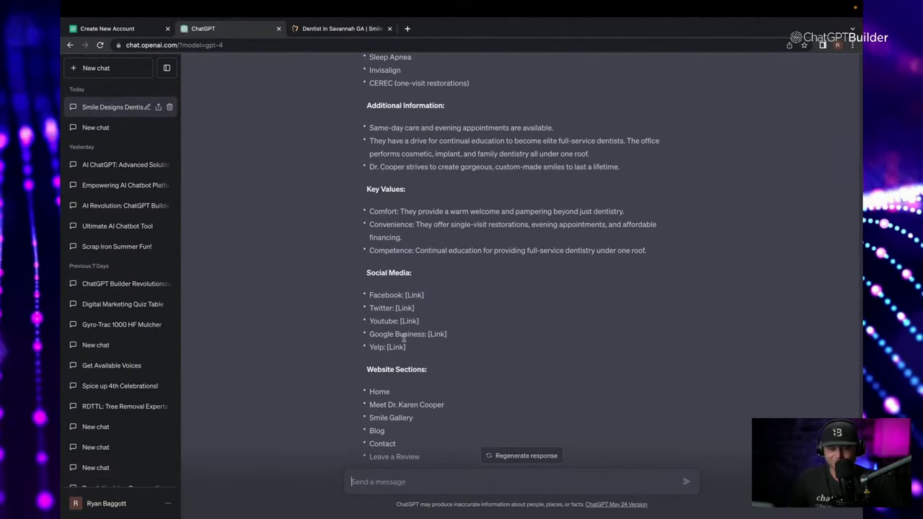
pyautogui.scroll(1, 415, 348)
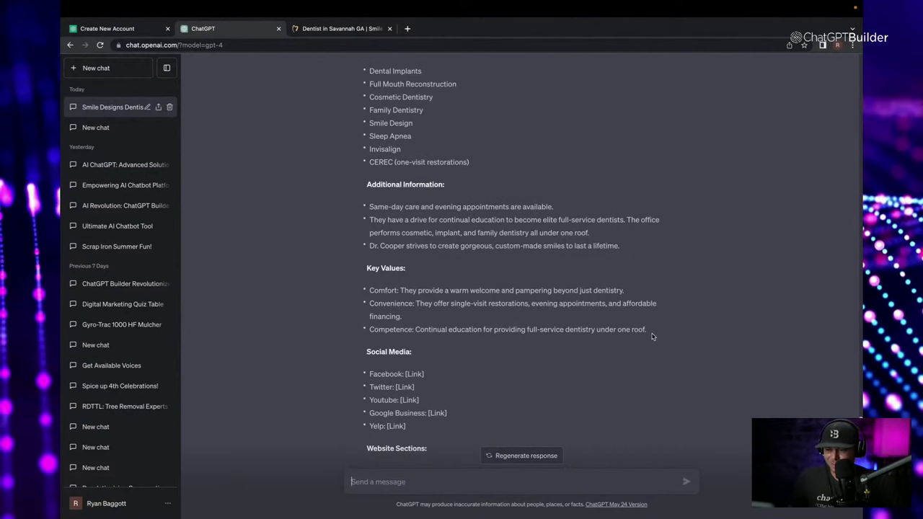
pyautogui.moveTo(651, 335); pyautogui.dragTo(388, 168)
pyautogui.scroll(3, 351, 144)
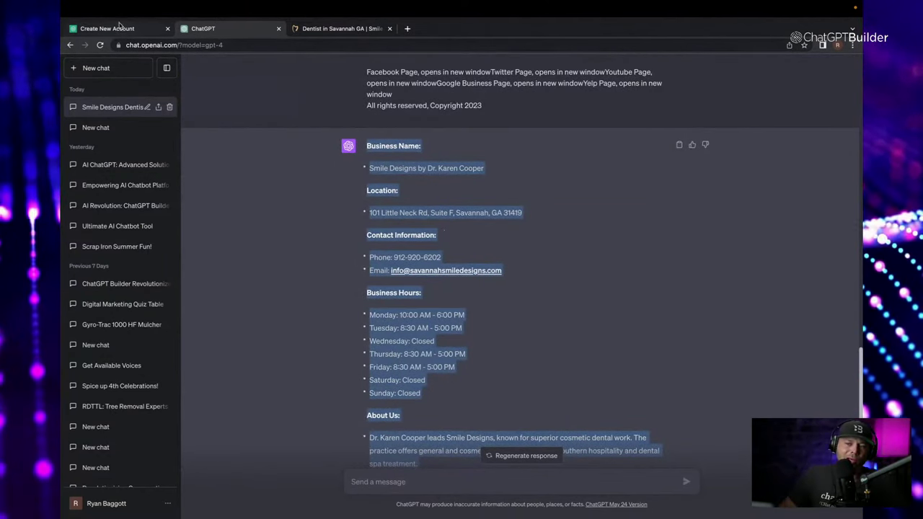
# Select 'Smile Designs' from the dentist website's intro text and return to the chatbot setup form.
pyautogui.click(333, 29)
pyautogui.scroll(15, 318, 190)
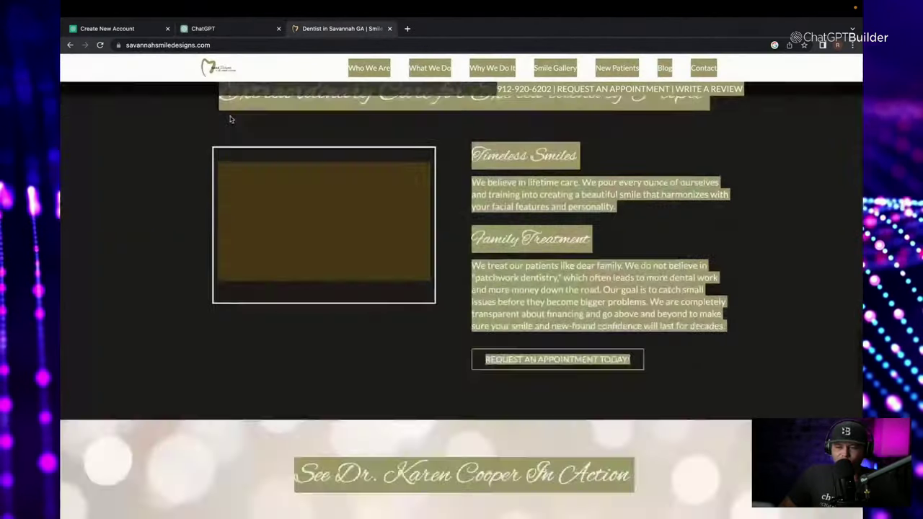
pyautogui.scroll(5, 318, 190)
pyautogui.click(297, 228)
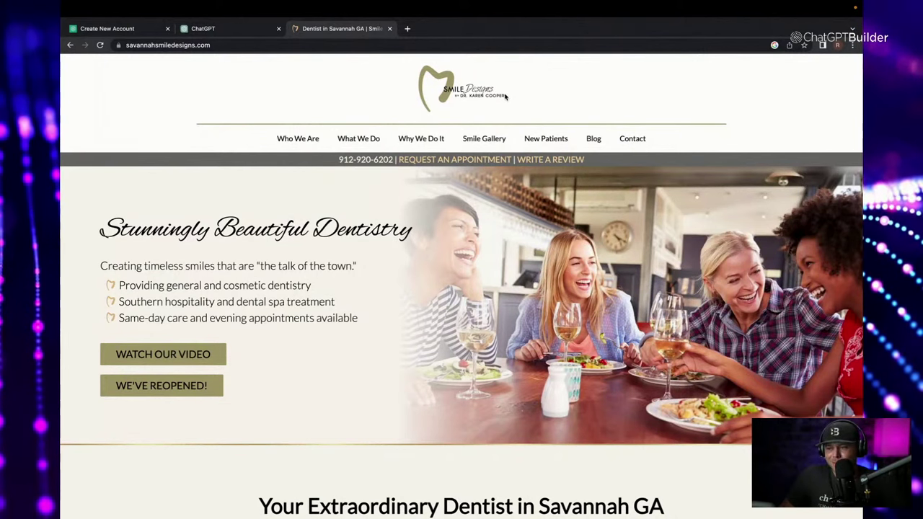
pyautogui.scroll(-4, 455, 180)
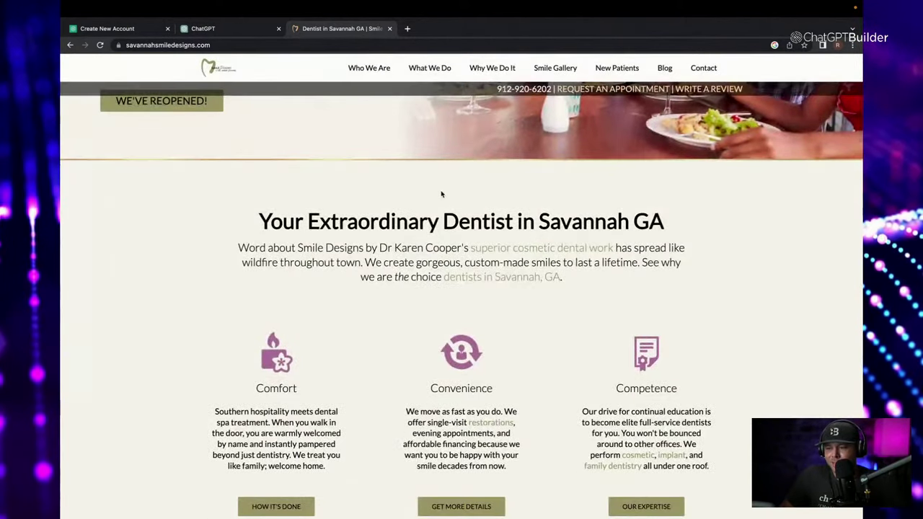
pyautogui.moveTo(298, 245); pyautogui.dragTo(367, 243)
pyautogui.hotkey('ctrl', 'c')
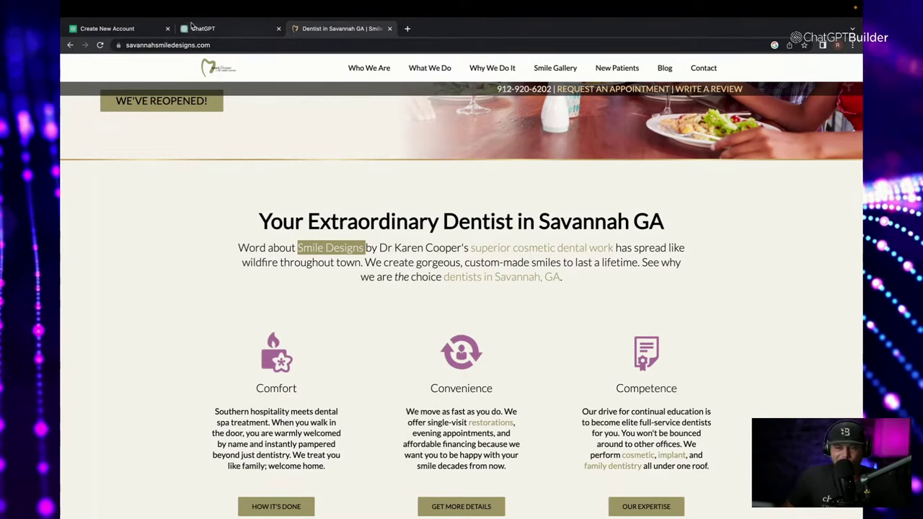
pyautogui.click(219, 28)
pyautogui.click(149, 28)
# Paste 'Smile Designs' as the chatbot name and create the bot.
pyautogui.click(391, 149)
pyautogui.hotkey('ctrl', 'v')
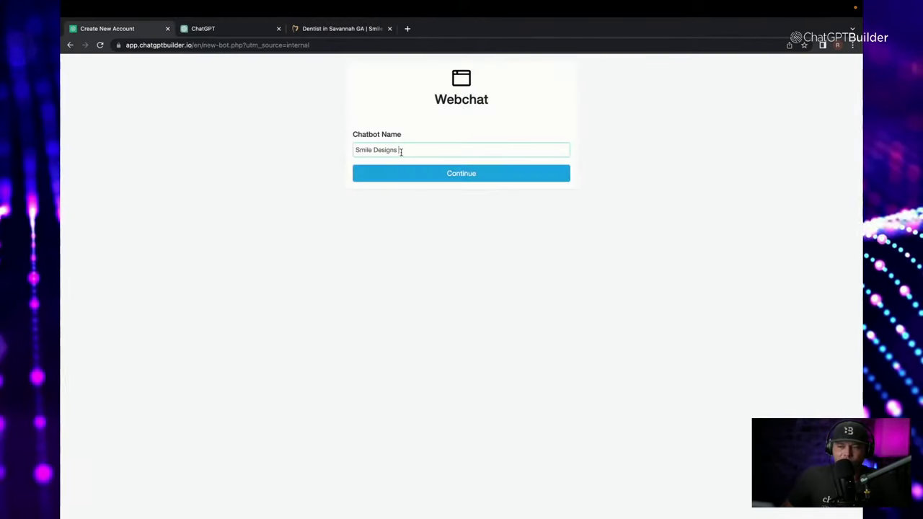
pyautogui.click(437, 180)
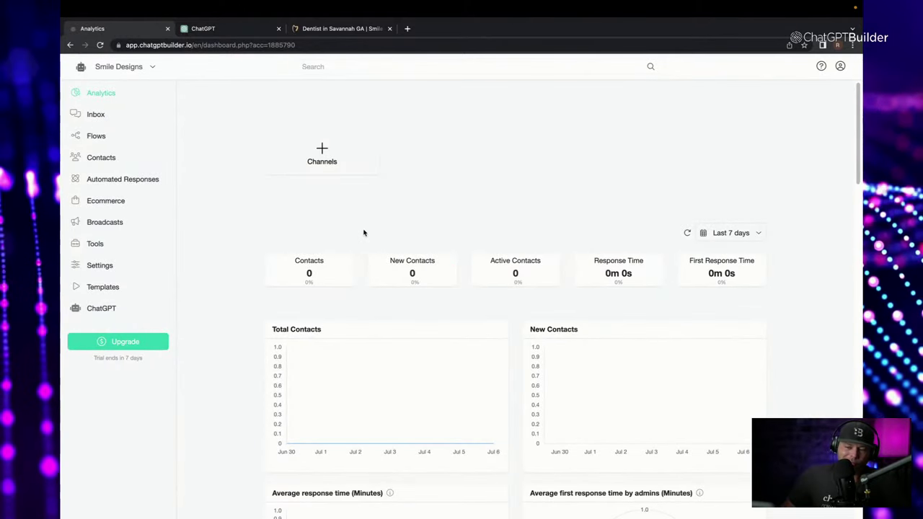
# Copy ChatGPT's business summary and return to the Smile Designs analytics dashboard.
pyautogui.click(233, 28)
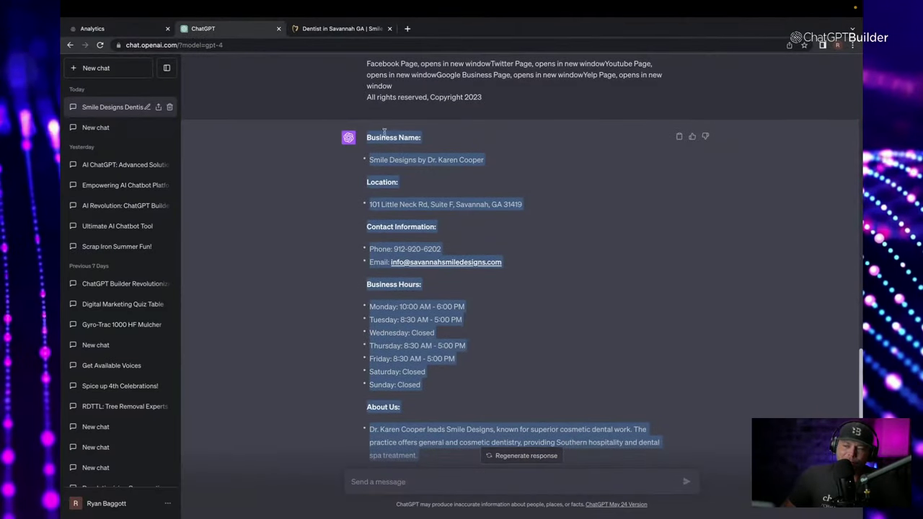
pyautogui.rightClick(385, 131)
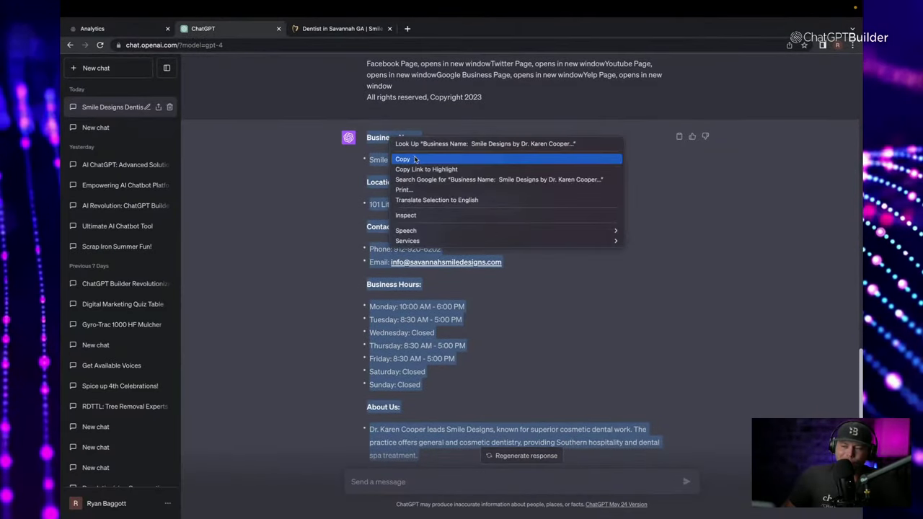
pyautogui.click(412, 159)
pyautogui.click(116, 29)
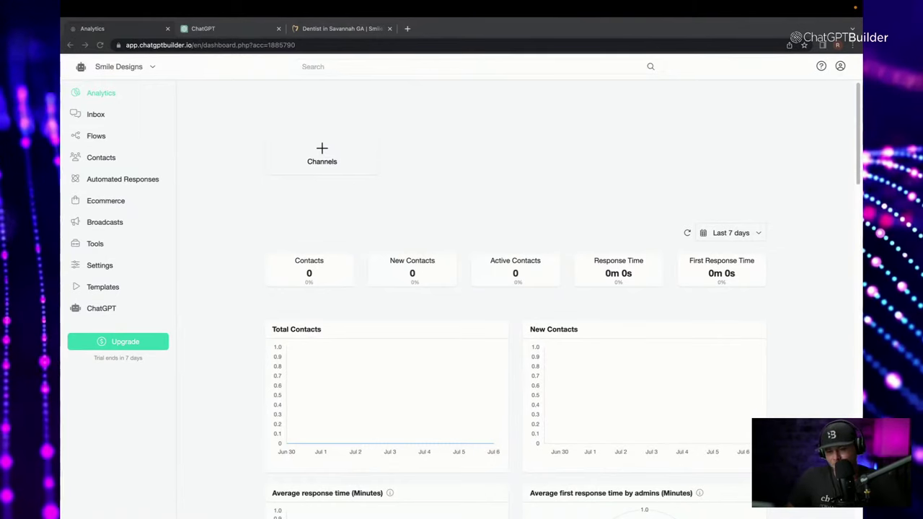
pyautogui.click(102, 267)
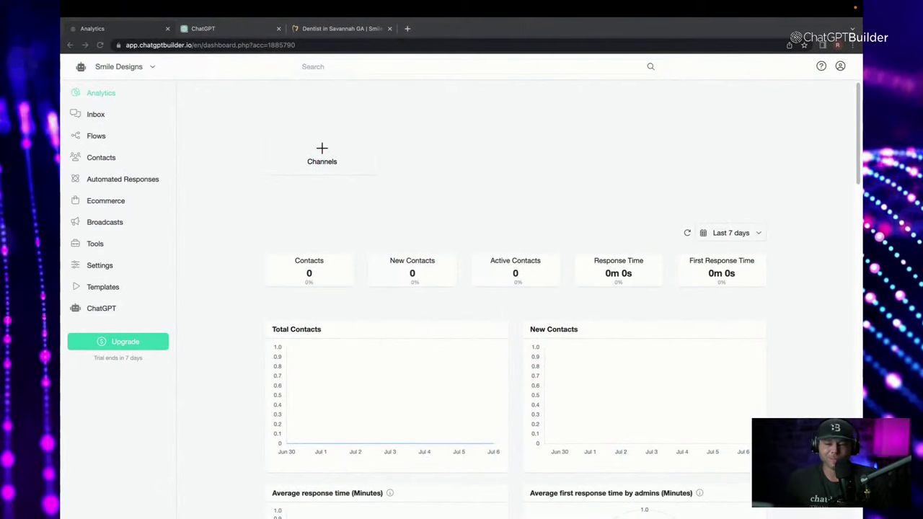
pyautogui.click(105, 267)
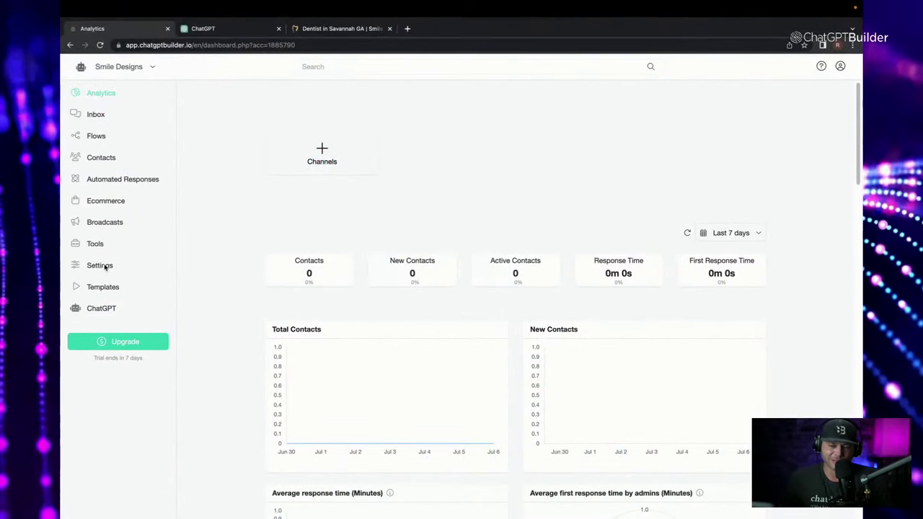
# Expand OpenAI ChatGPT under Settings > Integrations to show Default Reply enabled.
pyautogui.click(106, 266)
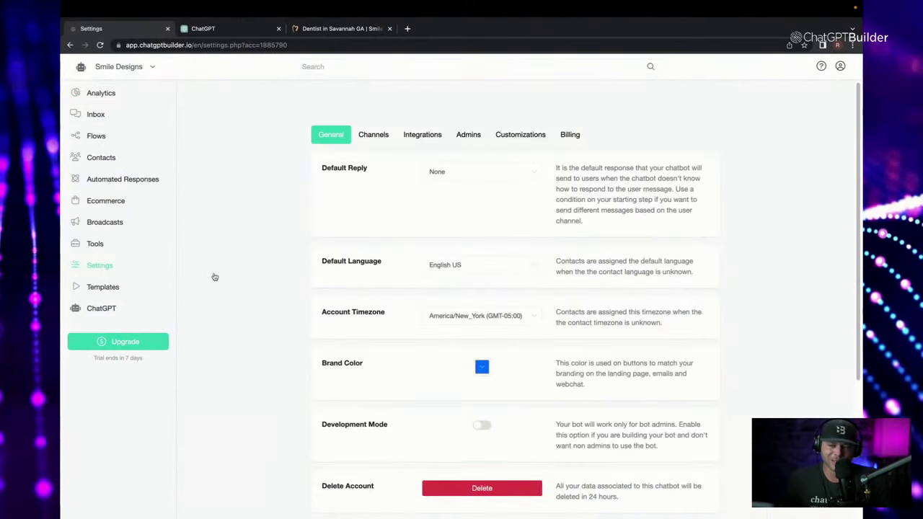
pyautogui.click(428, 137)
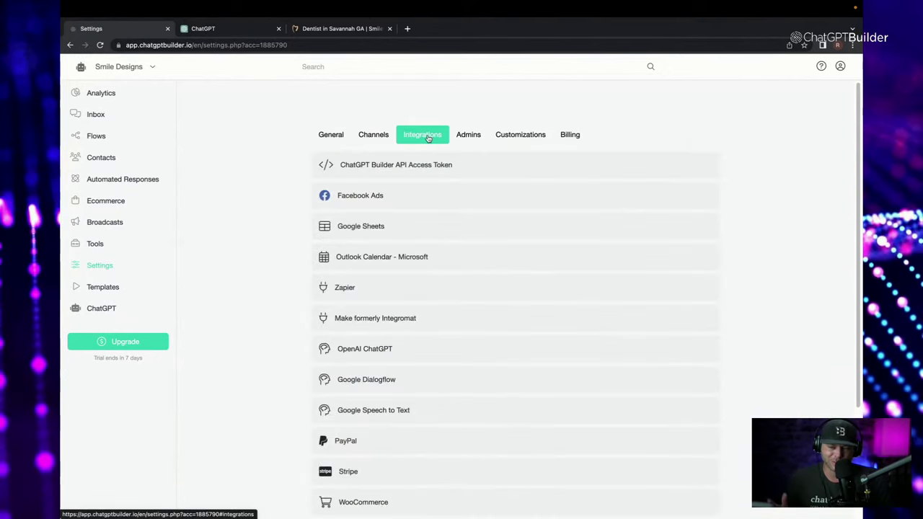
pyautogui.click(424, 347)
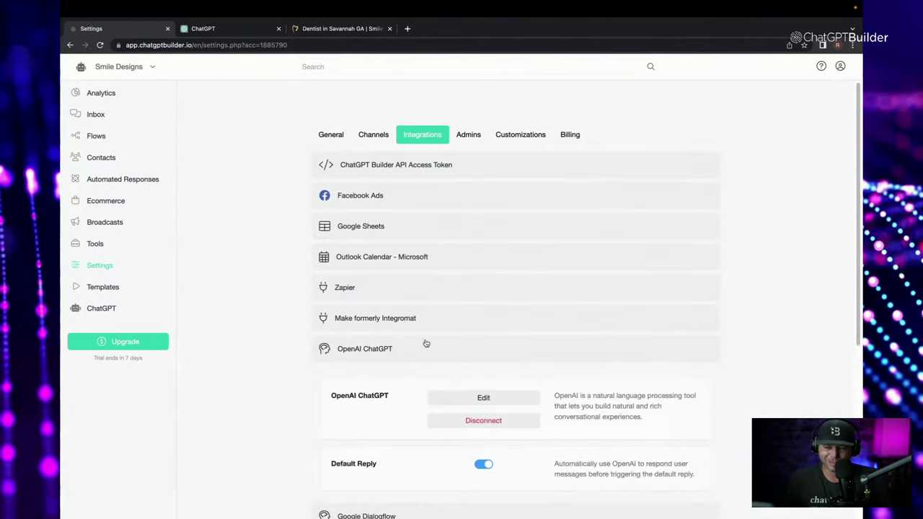
pyautogui.scroll(-1, 380, 421)
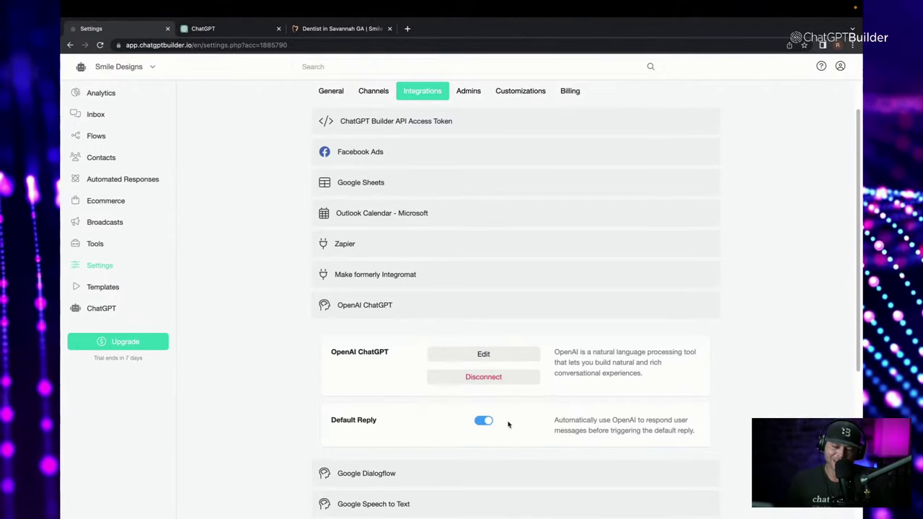
# Replace the default OpenAI business information with the pasted Smile Designs summary.
pyautogui.click(491, 355)
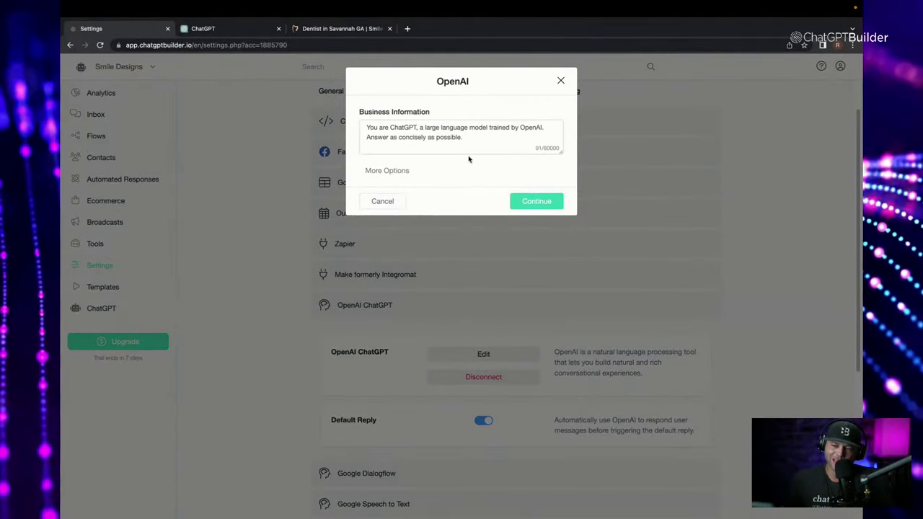
pyautogui.click(389, 171)
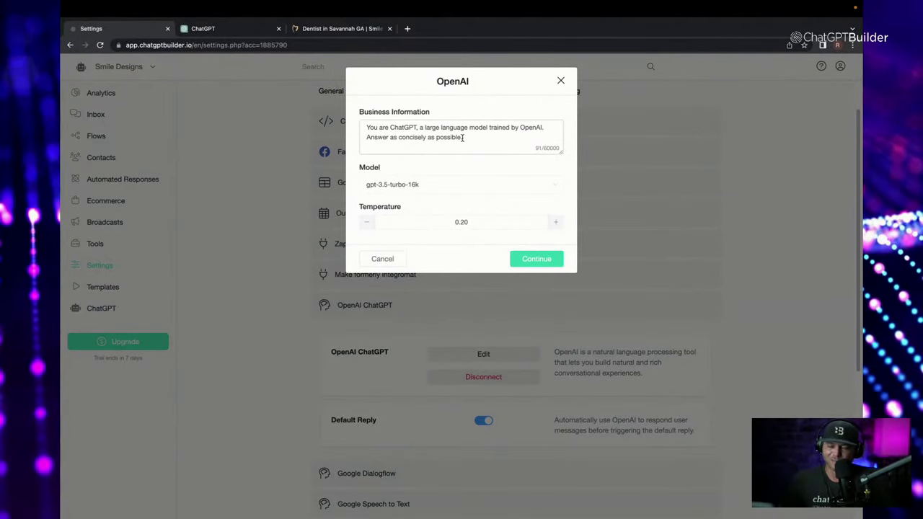
pyautogui.hotkey('ctrl', 'a')
pyautogui.press('BackSpace')
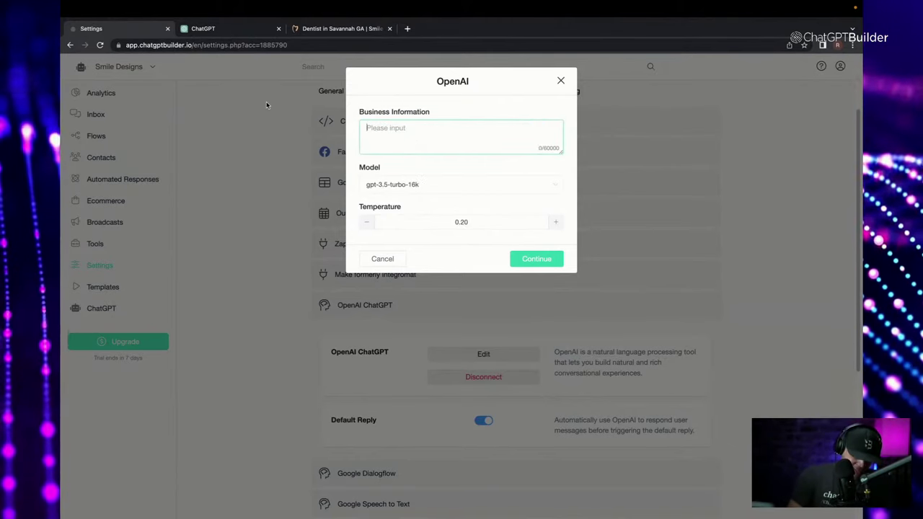
pyautogui.hotkey('ctrl', 'v')
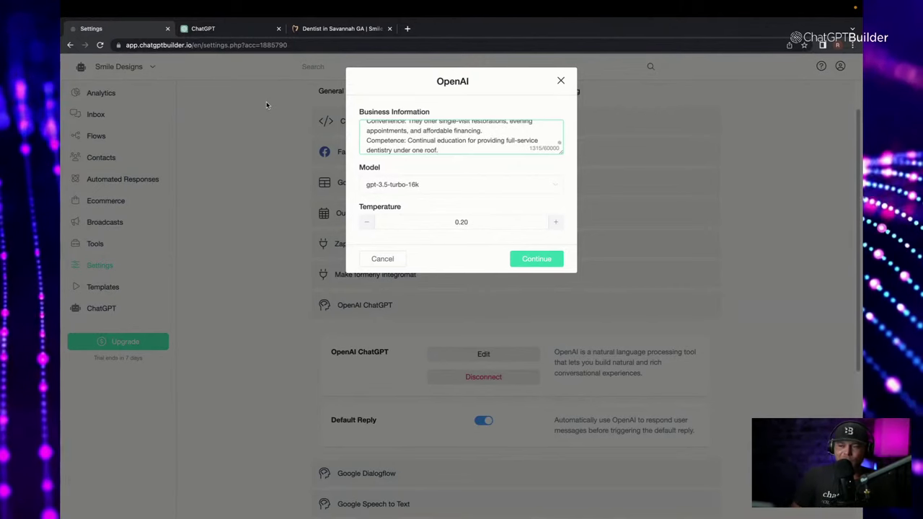
# Enlarge the business information box and tidy the opening lines before Location.
pyautogui.moveTo(566, 153); pyautogui.dragTo(564, 354)
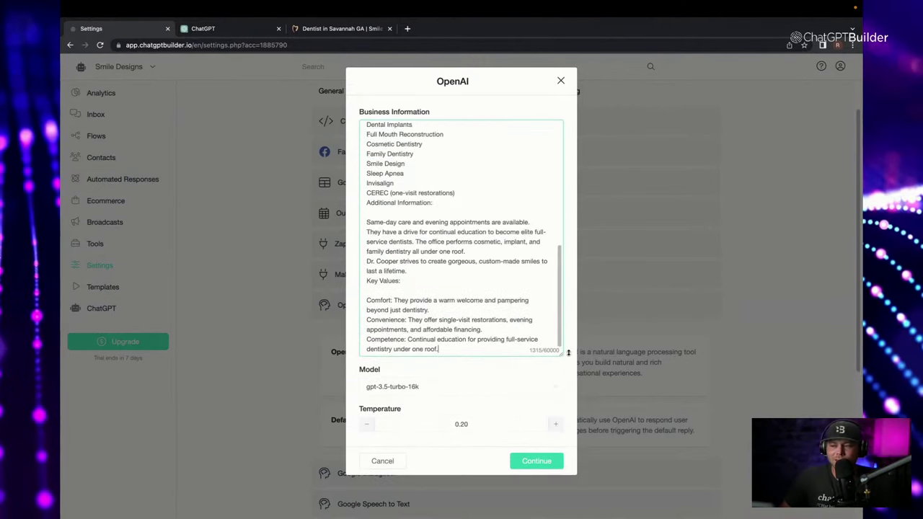
pyautogui.scroll(10, 480, 269)
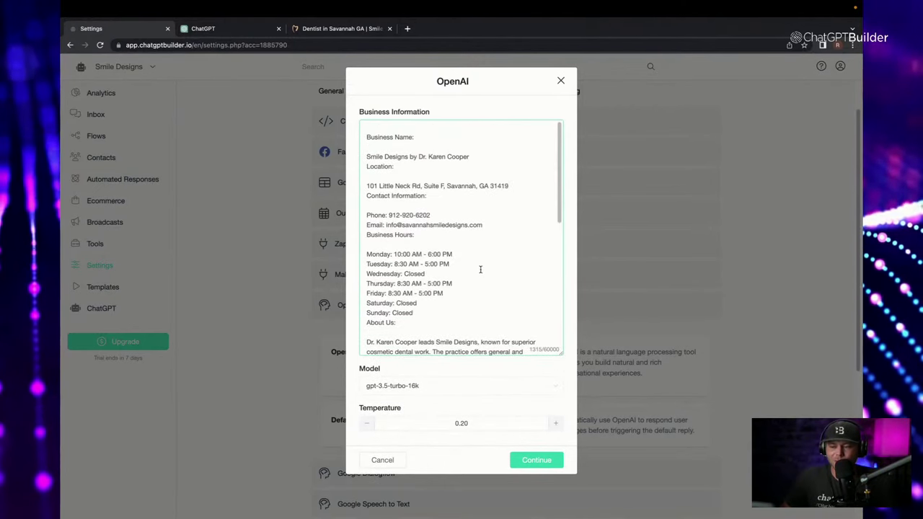
pyautogui.click(366, 137)
pyautogui.press('BackSpace')
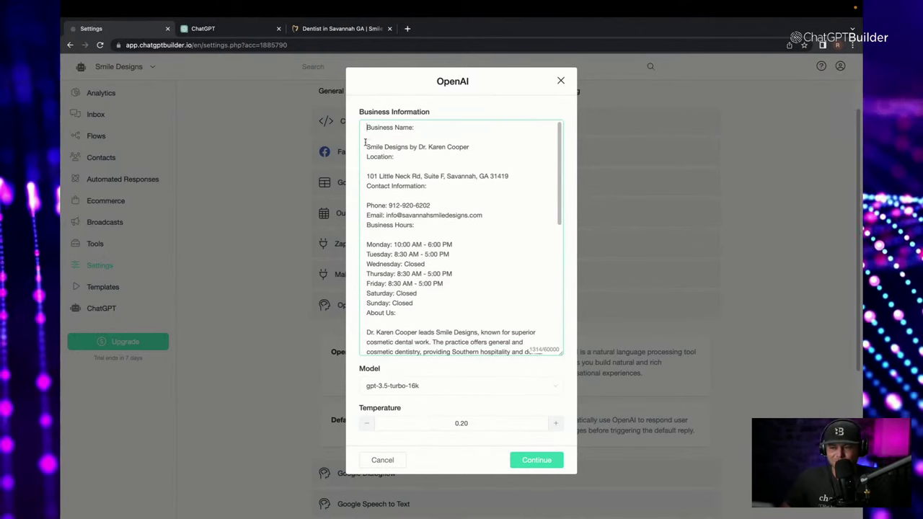
pyautogui.press('BackSpace')
pyautogui.press('BackSpace')
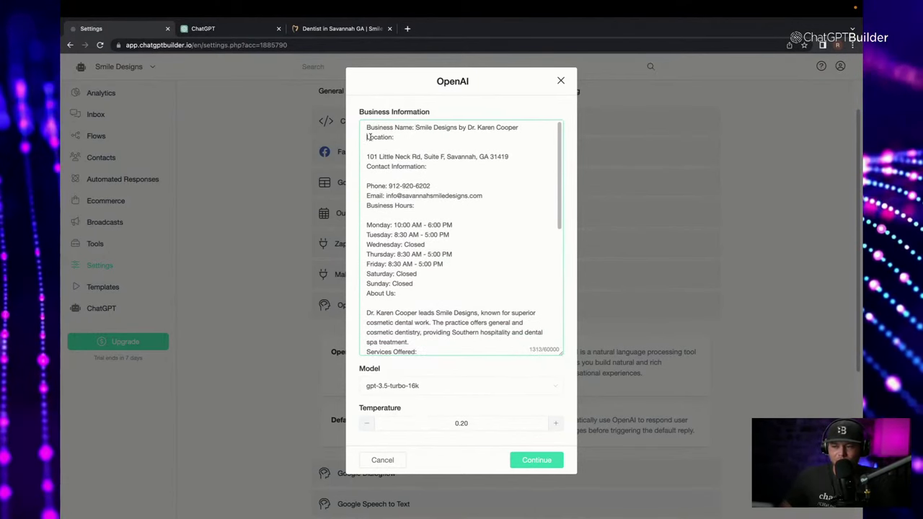
pyautogui.press('Return')
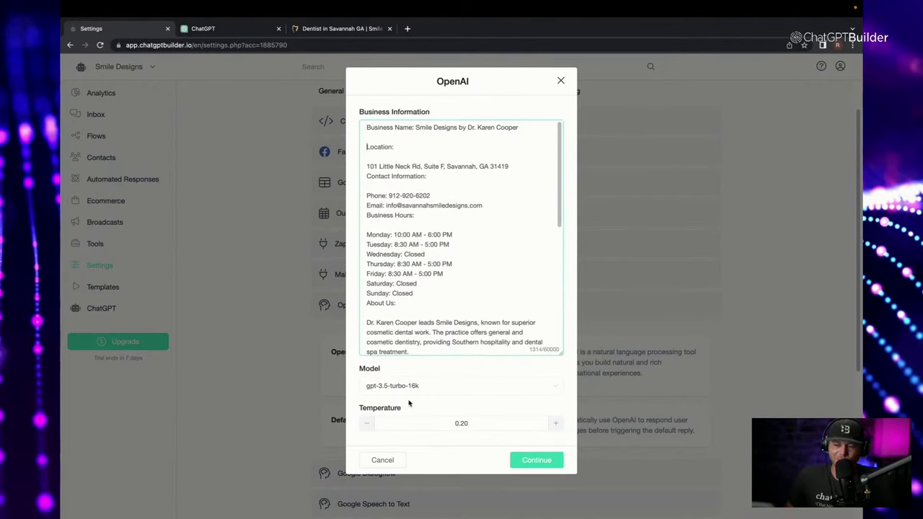
# Set the OpenAI model to gpt-3.5-turbo-16k, keeping temperature 0.20.
pyautogui.click(393, 385)
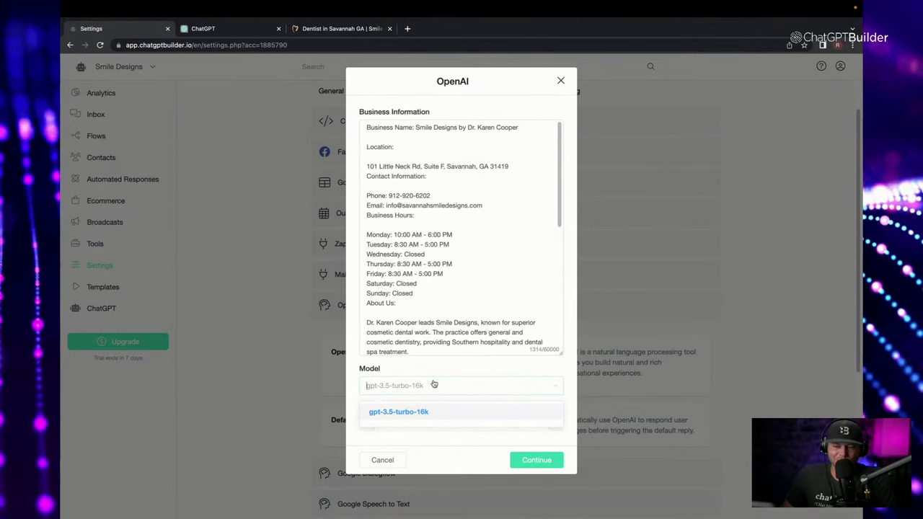
pyautogui.click(516, 371)
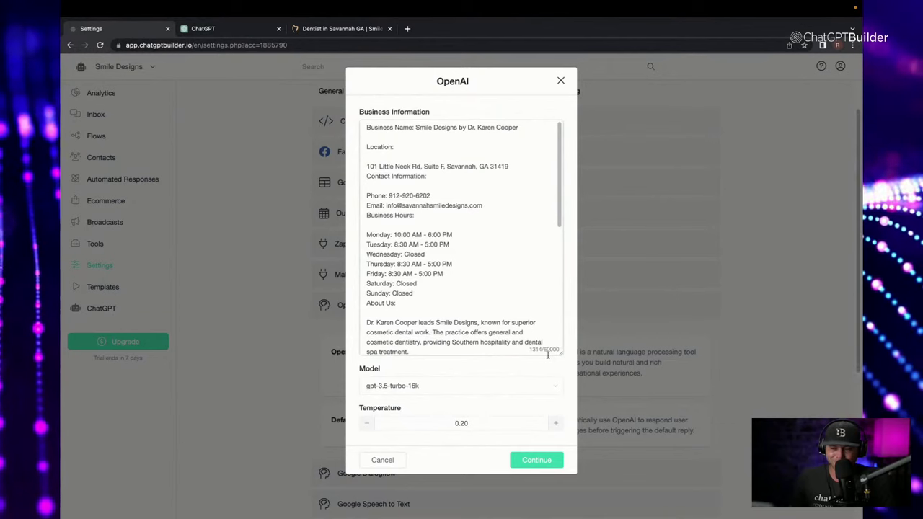
pyautogui.scroll(-10, 482, 329)
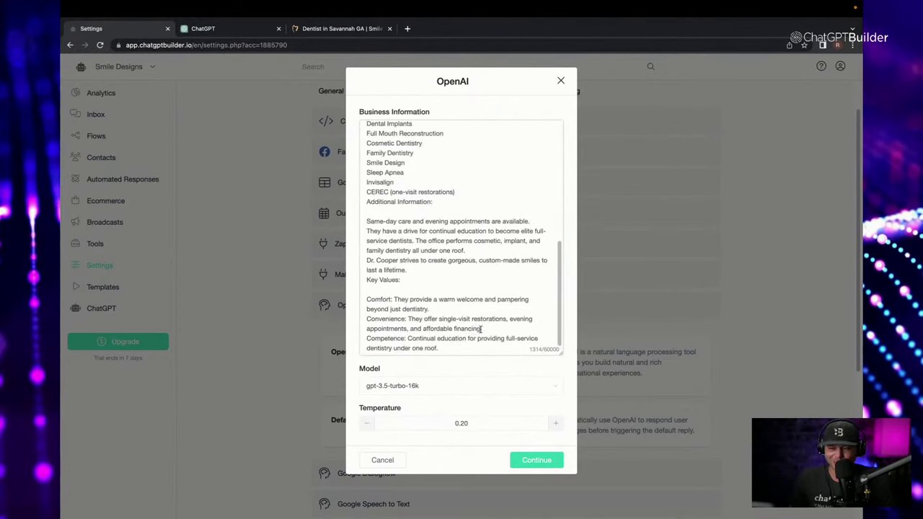
# Start an 'Example conversations:' heading at the end of the business information.
pyautogui.click(464, 347)
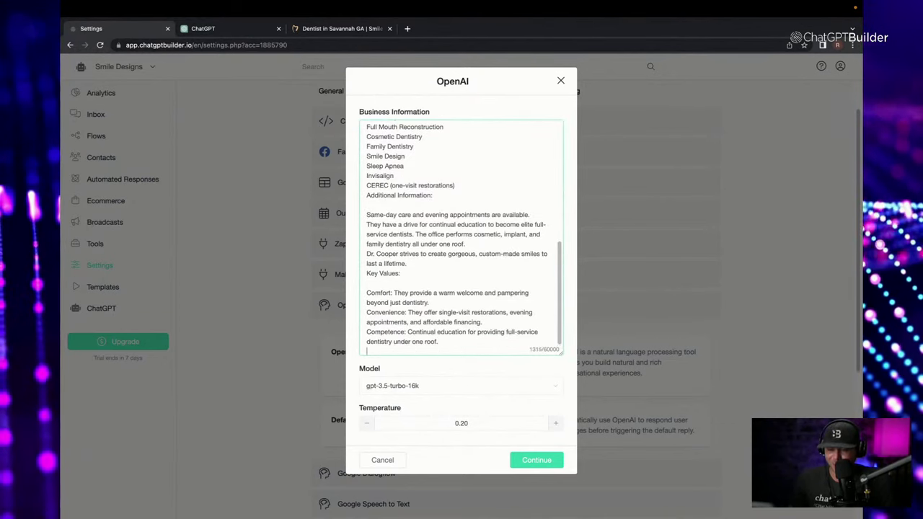
pyautogui.press('Return')
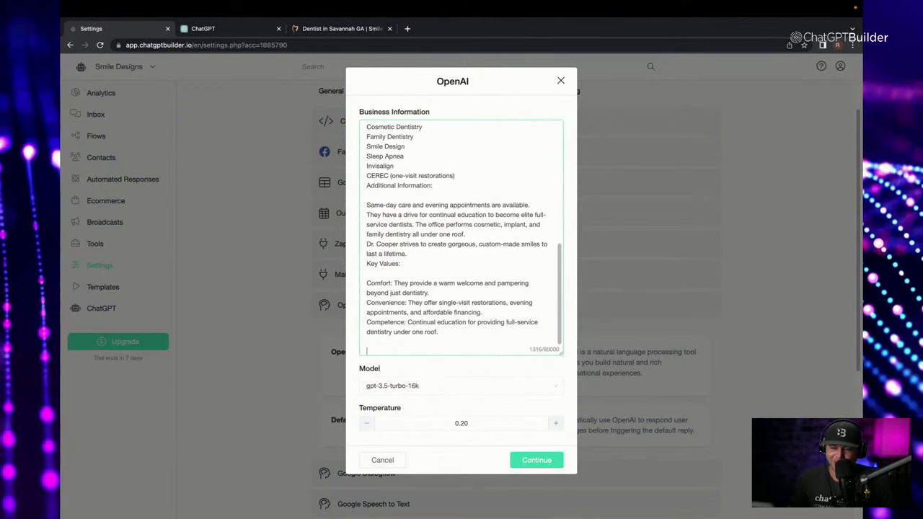
pyautogui.press('Return')
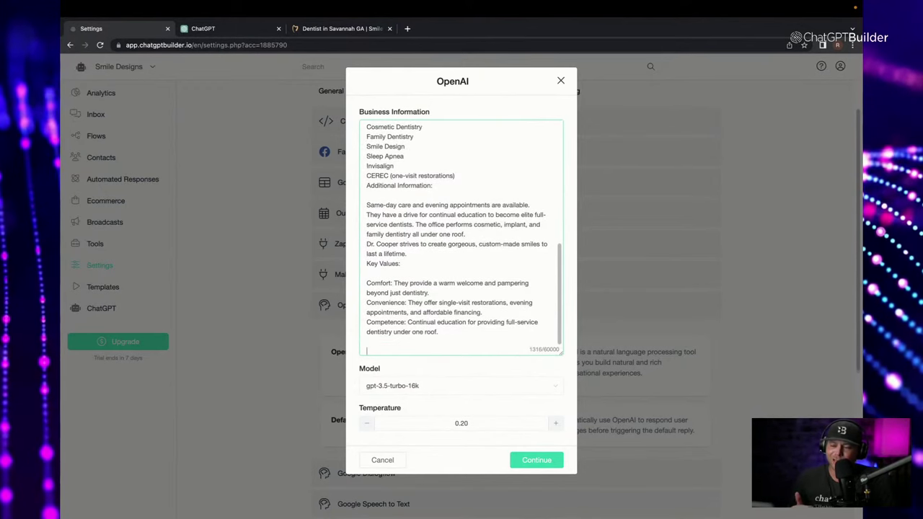
pyautogui.scroll(5, 522, 299)
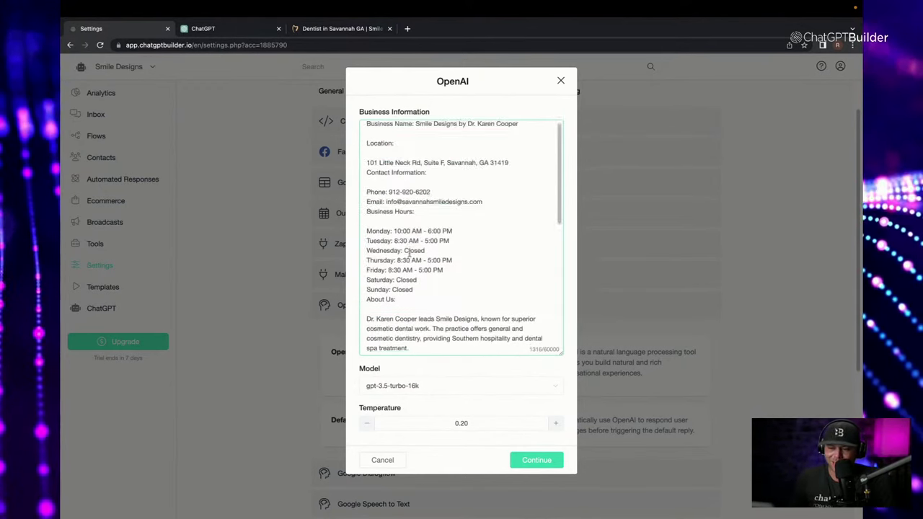
pyautogui.scroll(-5, 469, 303)
pyautogui.scroll(1, 411, 312)
pyautogui.scroll(3, 411, 312)
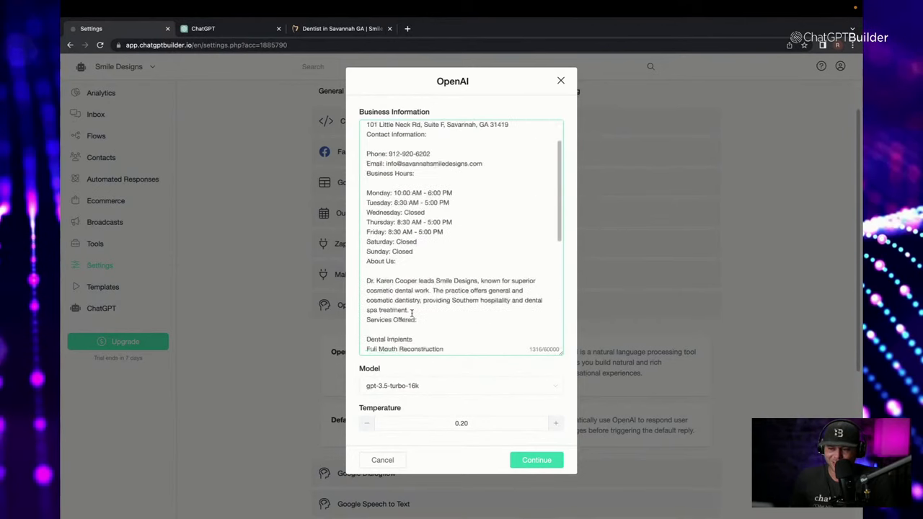
pyautogui.scroll(-4, 412, 315)
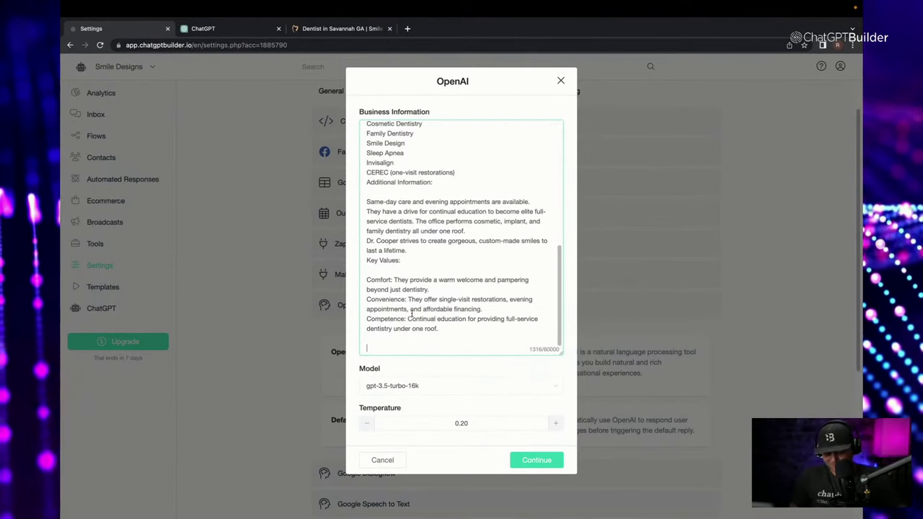
pyautogui.write('Exampo')
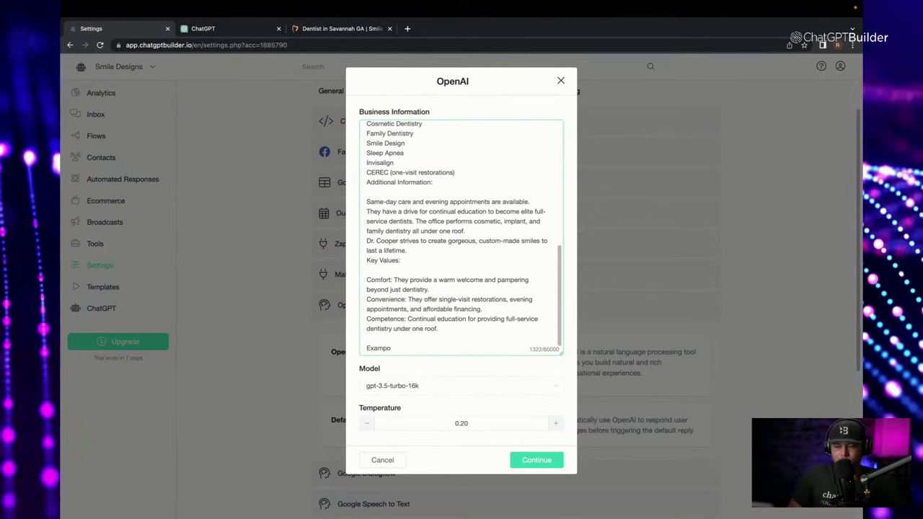
pyautogui.press('BackSpace')
pyautogui.write('le')
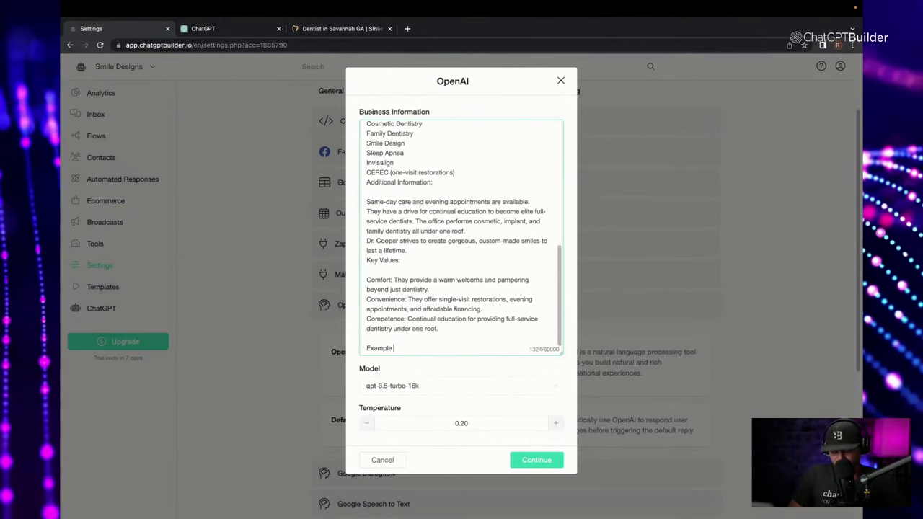
pyautogui.write(' conversati')
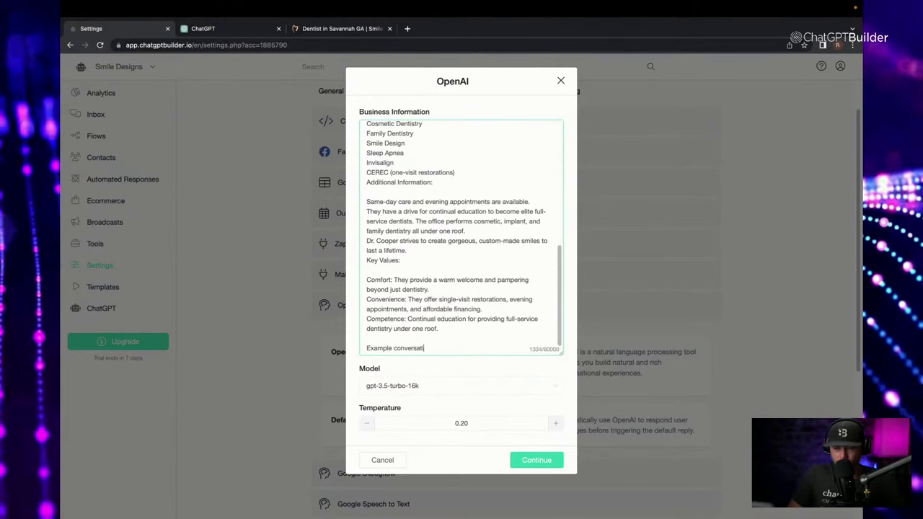
pyautogui.write('ons:')
pyautogui.press('Return')
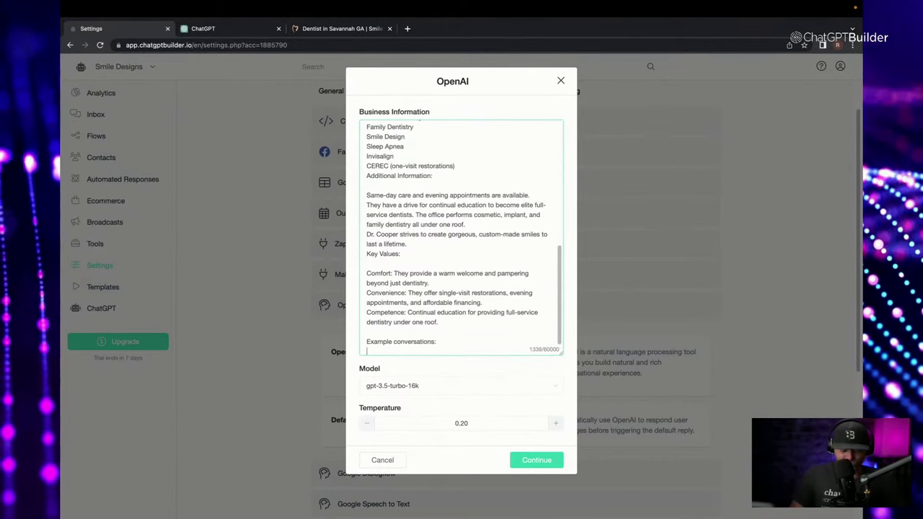
# Add 'Q: Where are you located?' answered with the copied practice address.
pyautogui.write('Q: ')
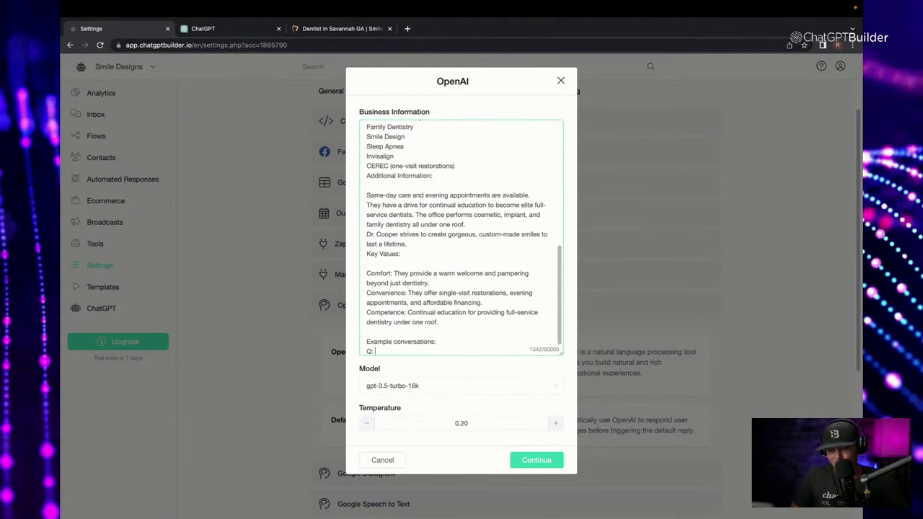
pyautogui.write('Wher')
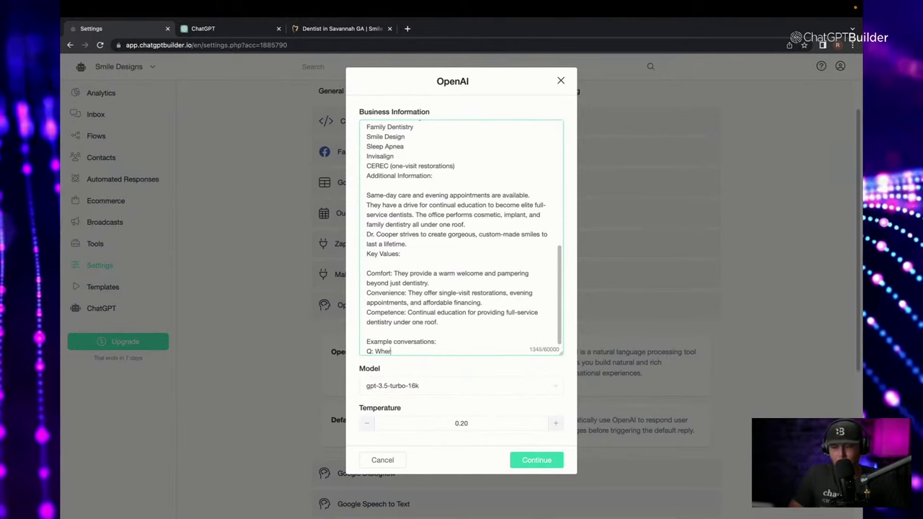
pyautogui.write('e are you located')
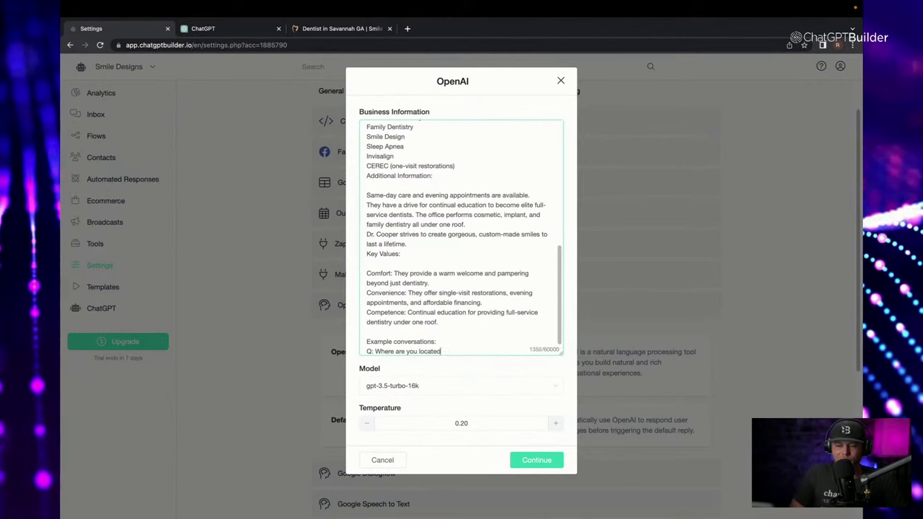
pyautogui.write('?')
pyautogui.press('Return')
pyautogui.write('A')
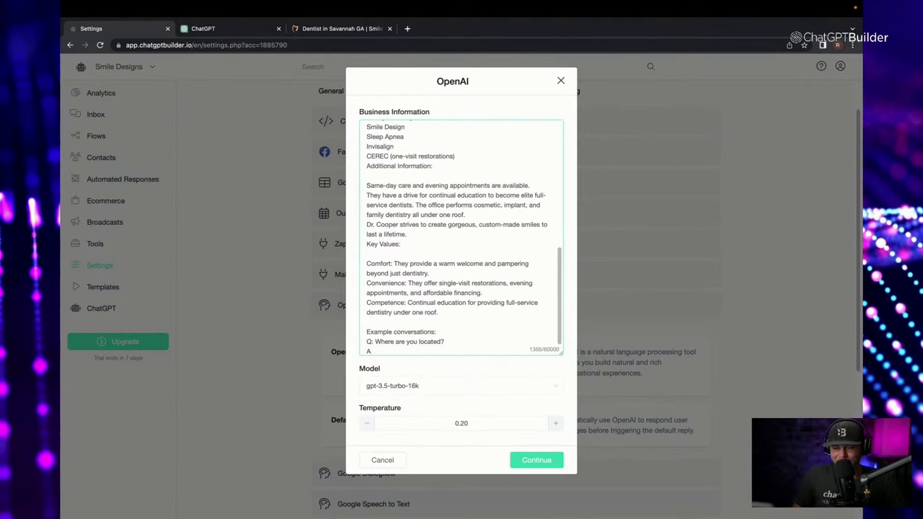
pyautogui.write(':')
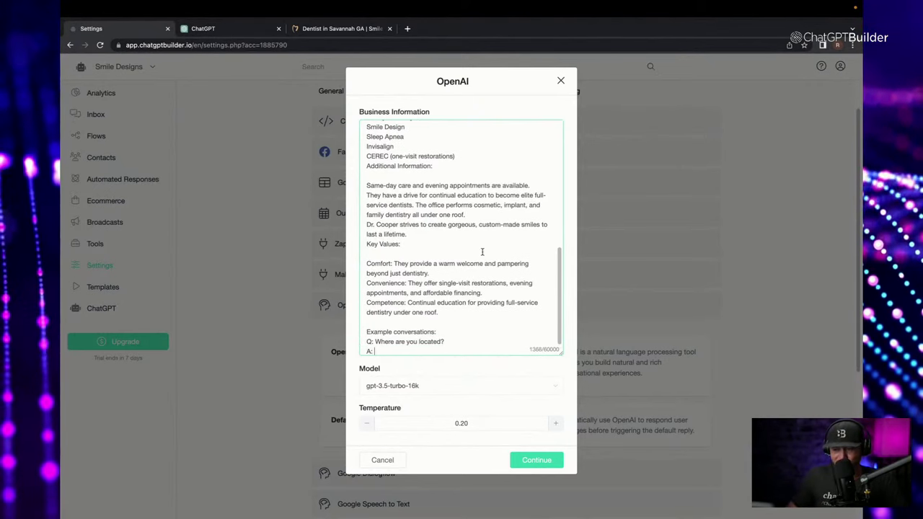
pyautogui.scroll(10, 483, 251)
pyautogui.moveTo(367, 166); pyautogui.dragTo(509, 168)
pyautogui.hotkey('ctrl', 'c')
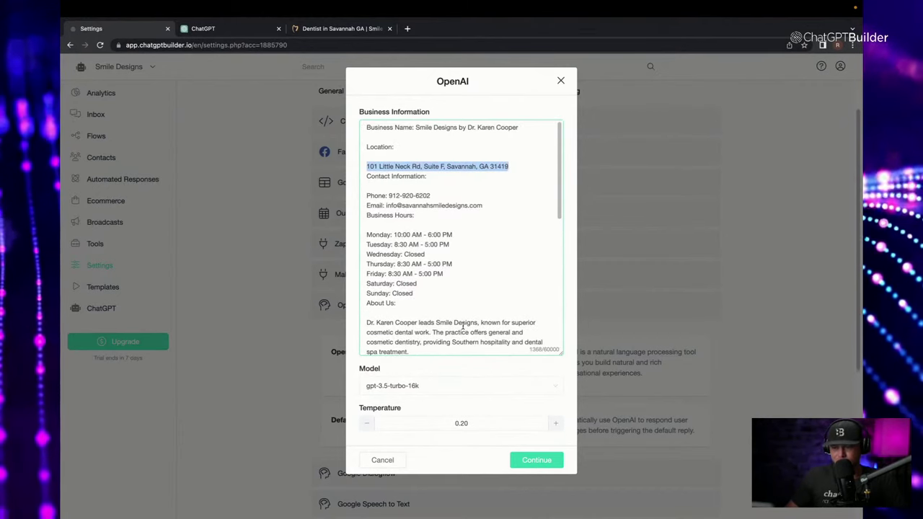
pyautogui.scroll(-10, 464, 328)
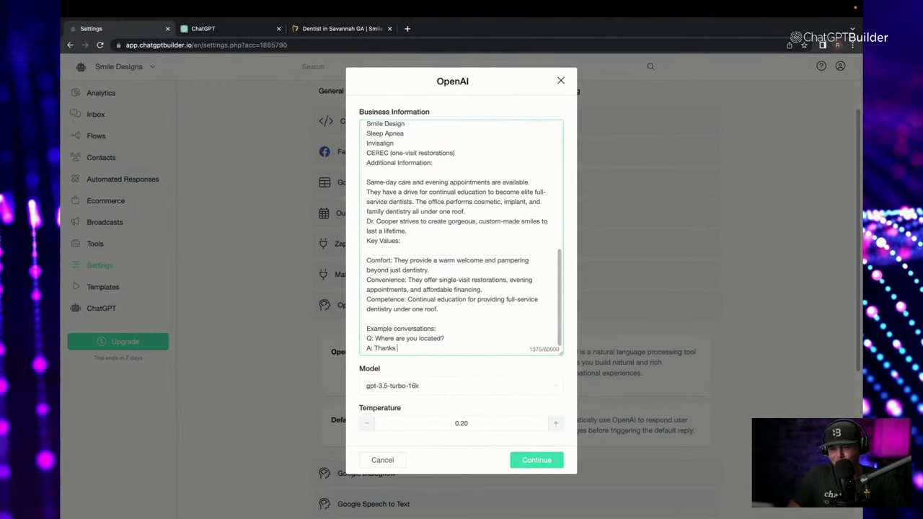
pyautogui.write('so much for ')
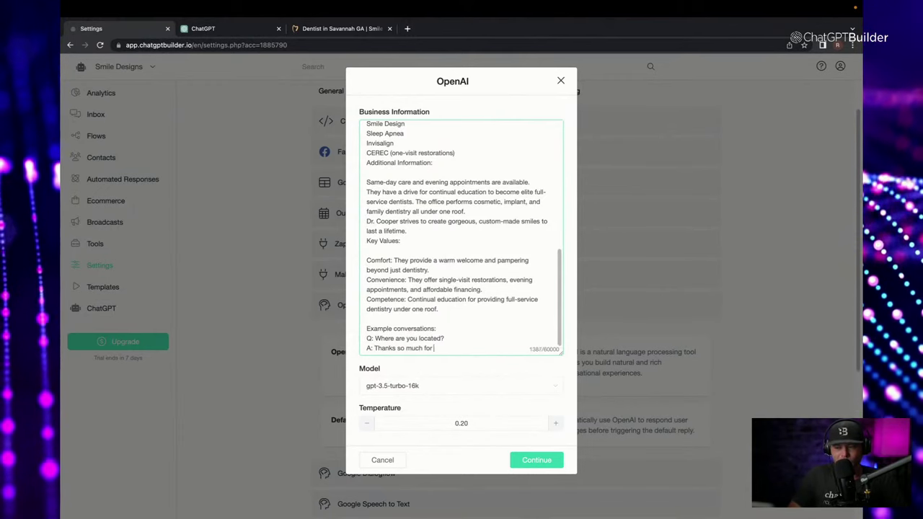
pyautogui.write('your interest! ')
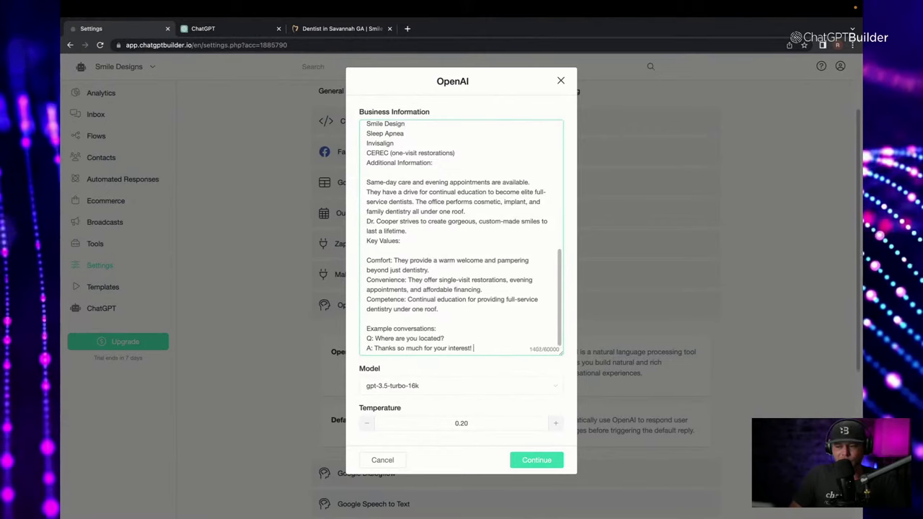
pyautogui.write('We are loca')
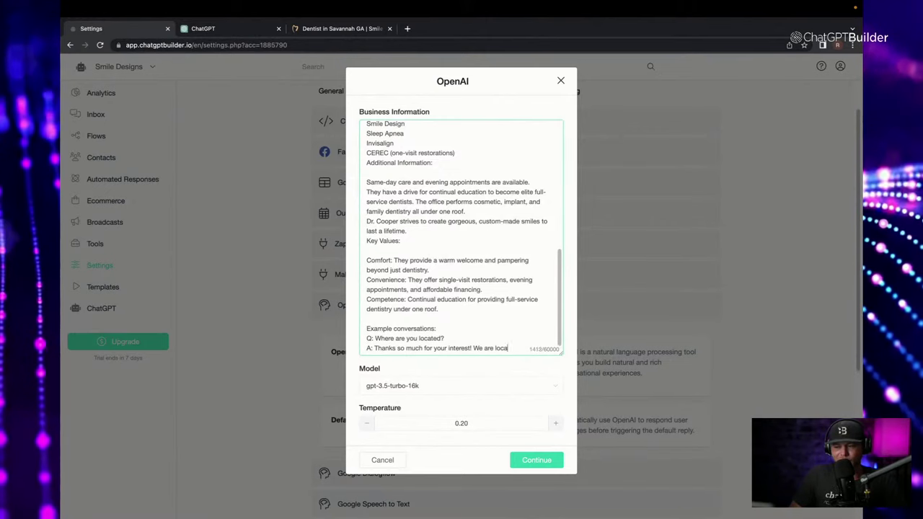
pyautogui.write('ted')
pyautogui.hotkey('ctrl', 'v')
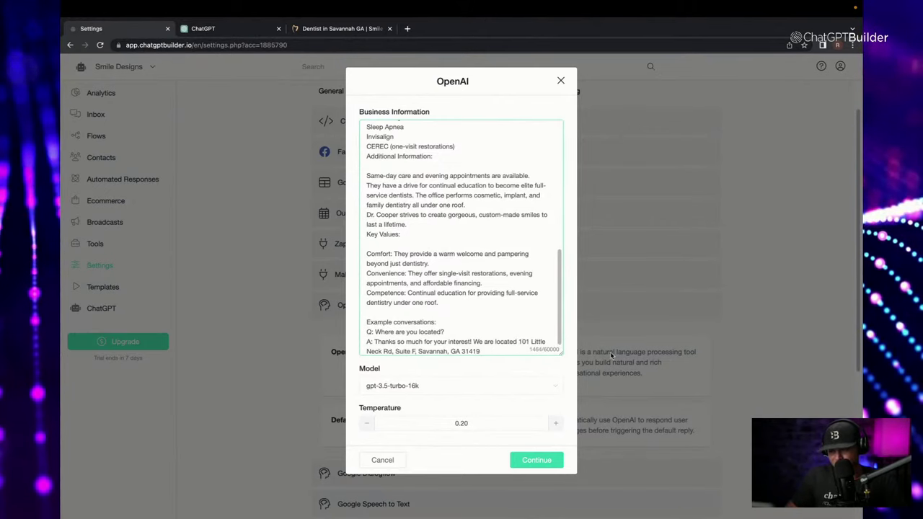
pyautogui.write('at')
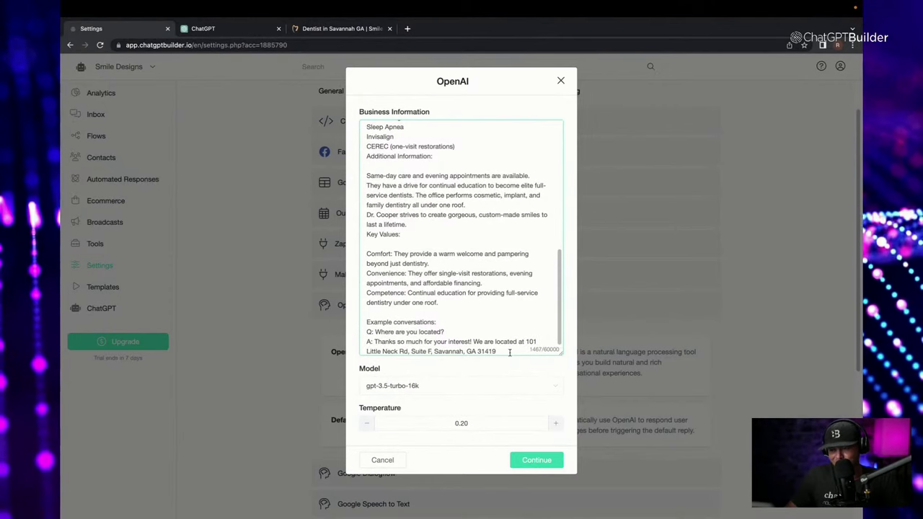
pyautogui.press('Return')
pyautogui.press('Return')
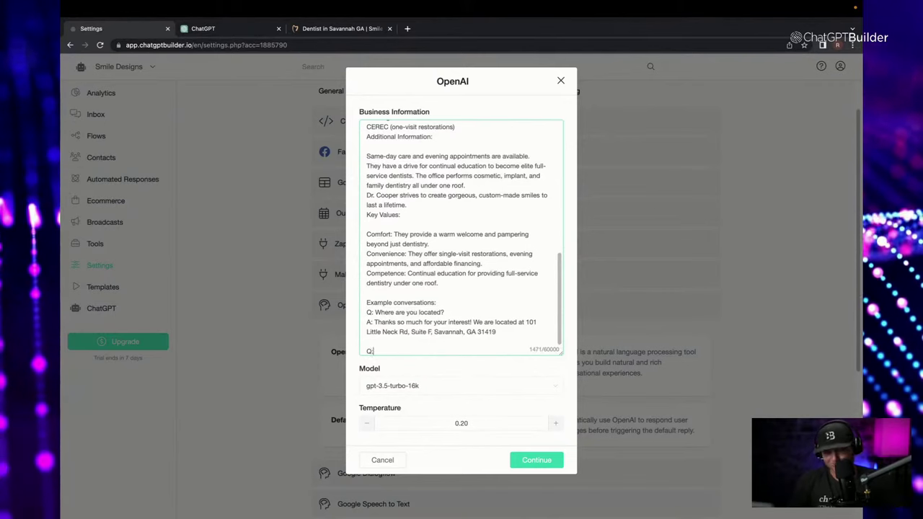
# Add a Super Bowl question answered that the bot only discusses Smile Designs topics.
pyautogui.write('Q:')
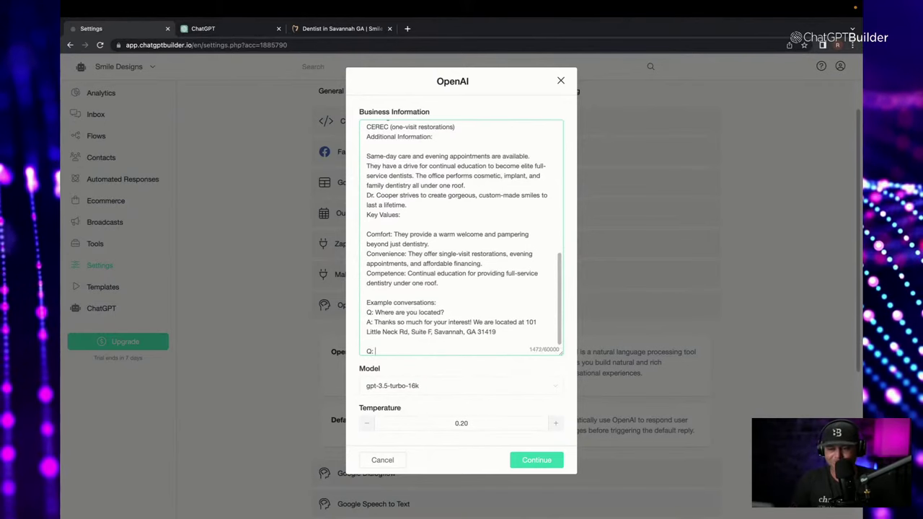
pyautogui.press('BackSpace')
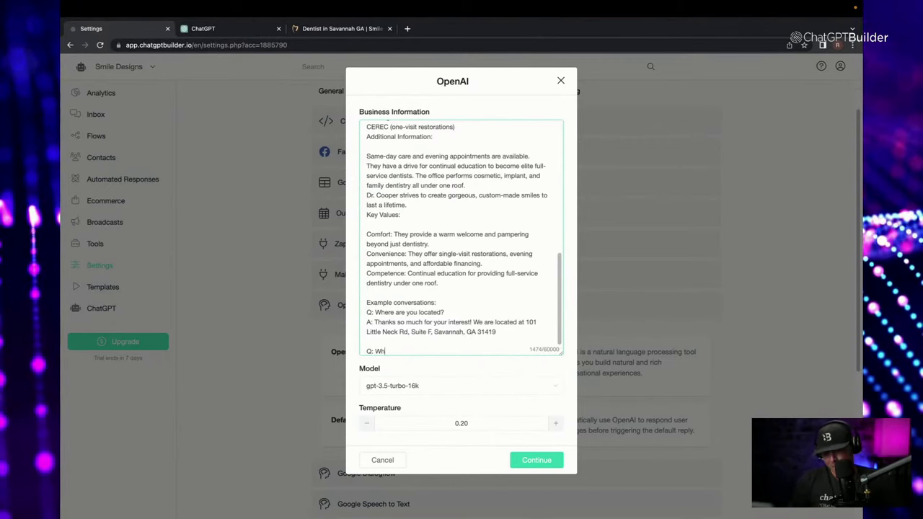
pyautogui.write('on the sum')
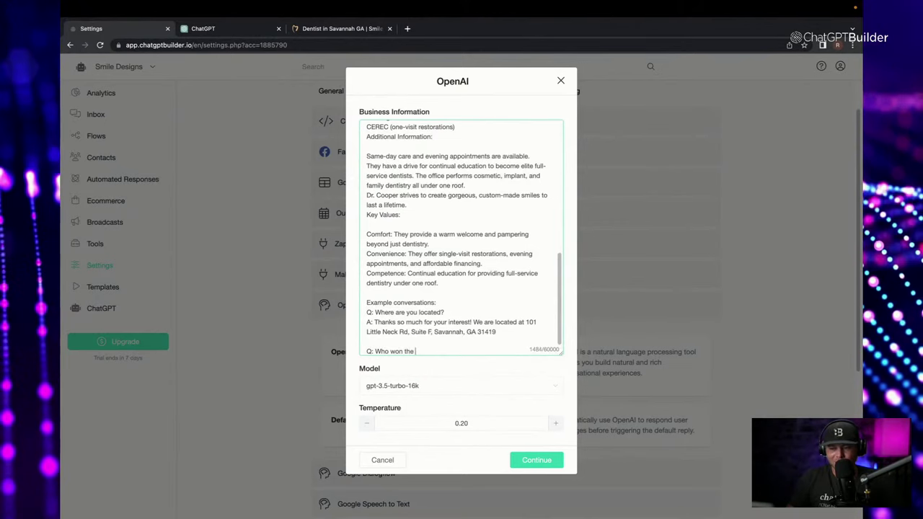
pyautogui.press('BackSpace')
pyautogui.press('BackSpace')
pyautogui.press('BackSpace')
pyautogui.write('Su')
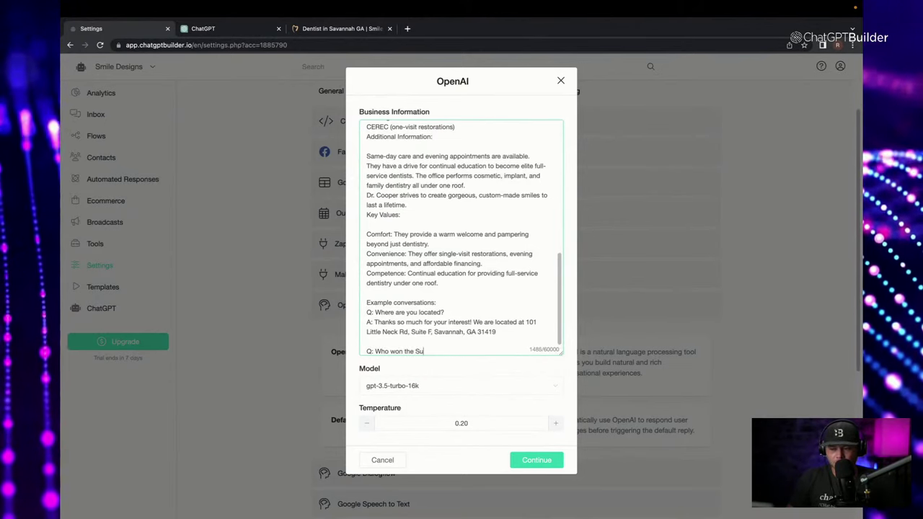
pyautogui.write('per Bowl ')
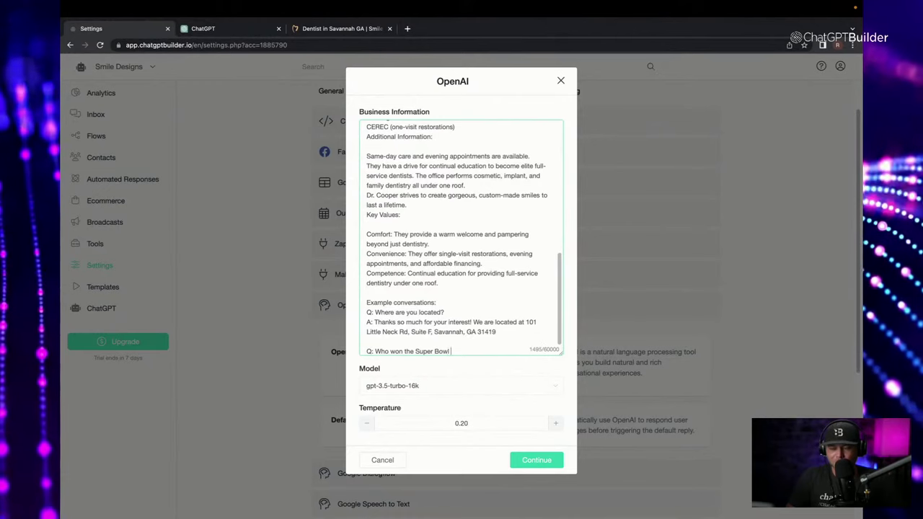
pyautogui.write('last year?')
pyautogui.press('Return')
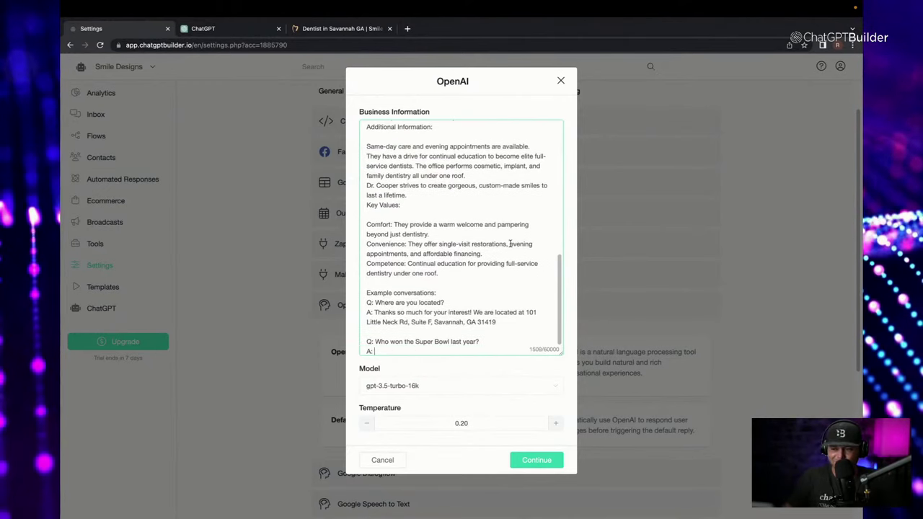
pyautogui.scroll(15, 511, 244)
pyautogui.moveTo(415, 129); pyautogui.dragTo(518, 128)
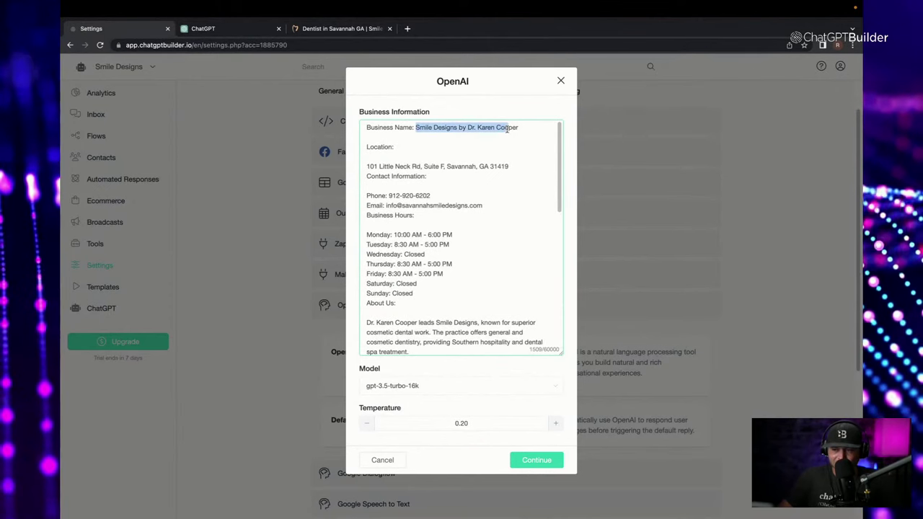
pyautogui.scroll(-1, 417, 281)
pyautogui.scroll(-10, 417, 281)
pyautogui.click(406, 350)
pyautogui.write('A: ')
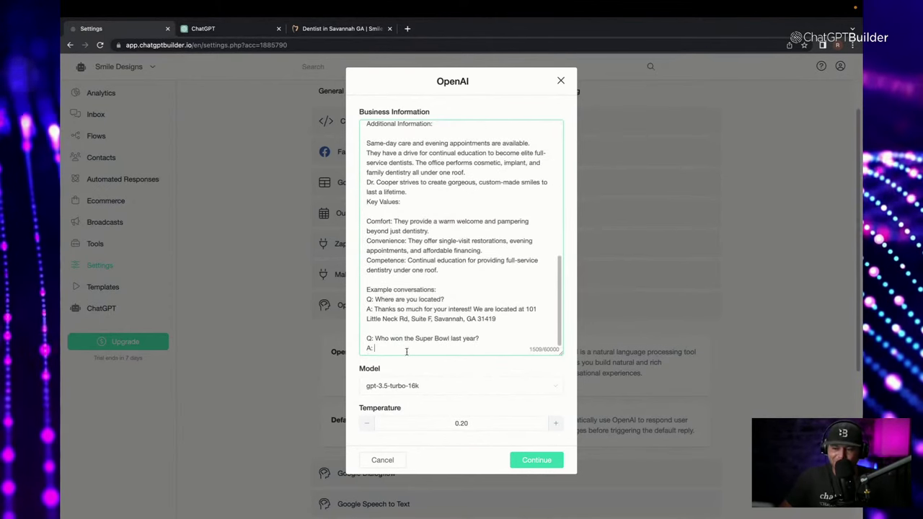
pyautogui.write('Great question, but our')
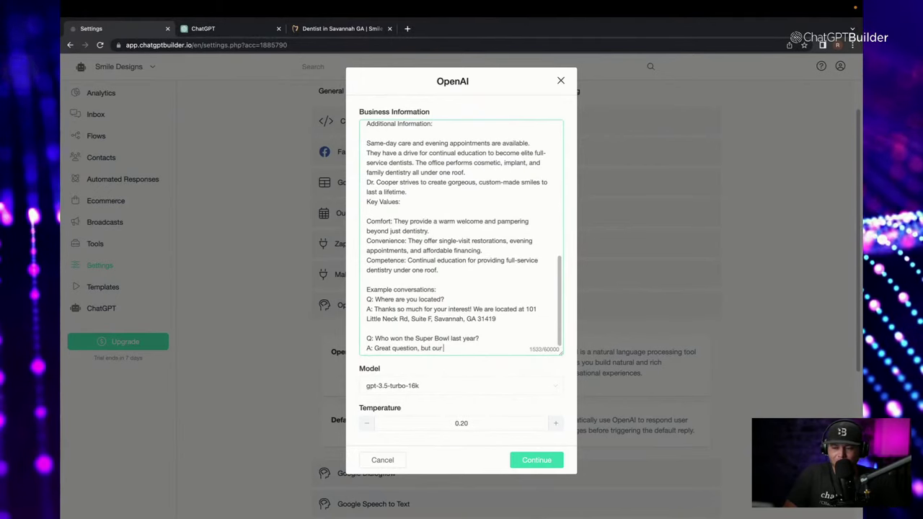
pyautogui.write('policy it to ')
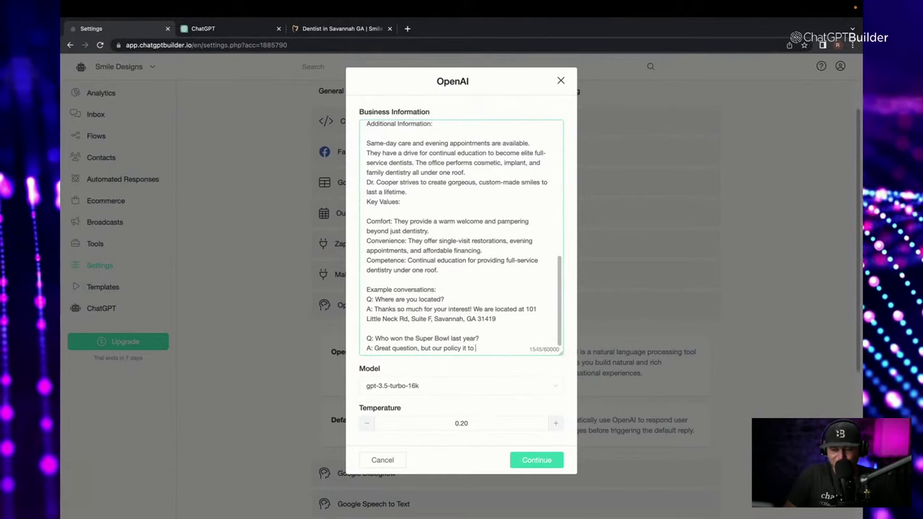
pyautogui.write('only')
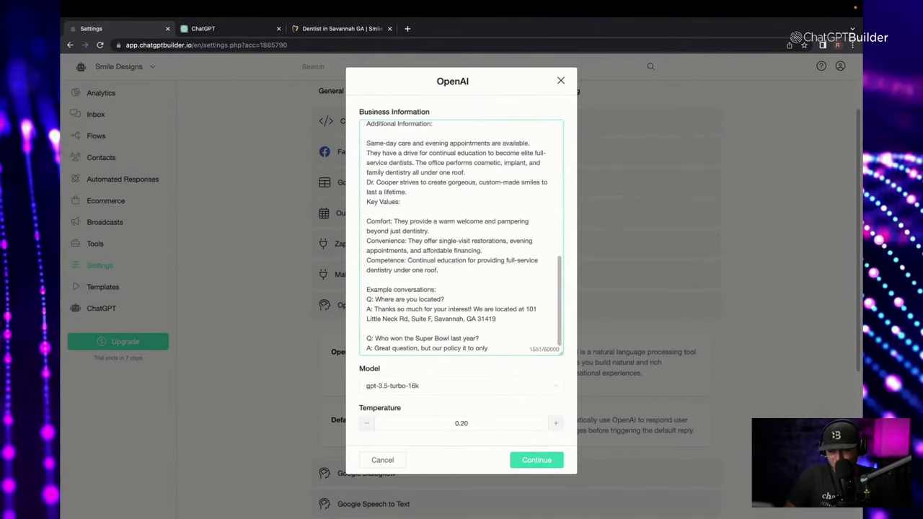
pyautogui.write(' have convers')
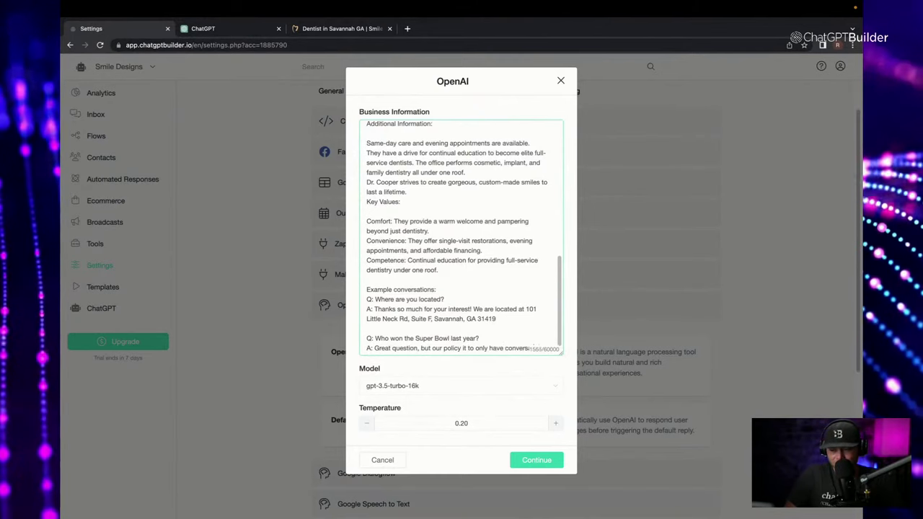
pyautogui.write('ations about and relate')
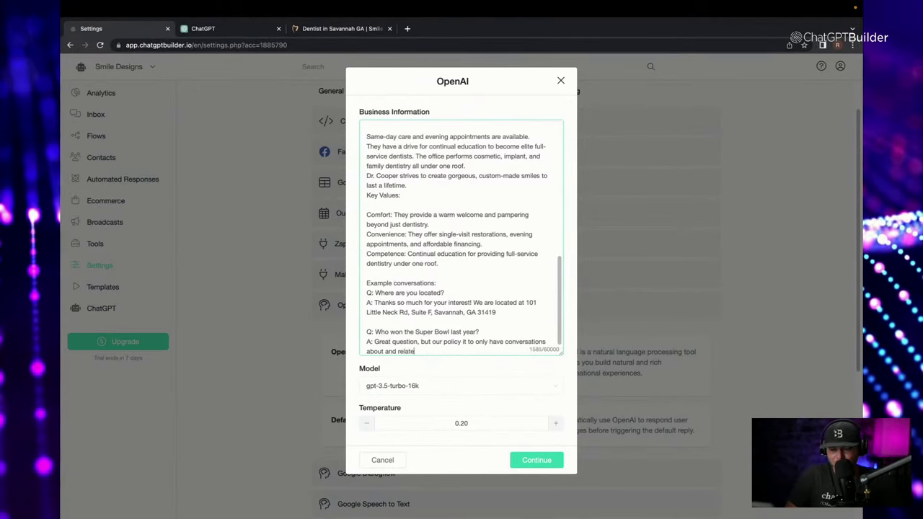
pyautogui.write('d to: Smile Designs by Dr. Karen Coope')
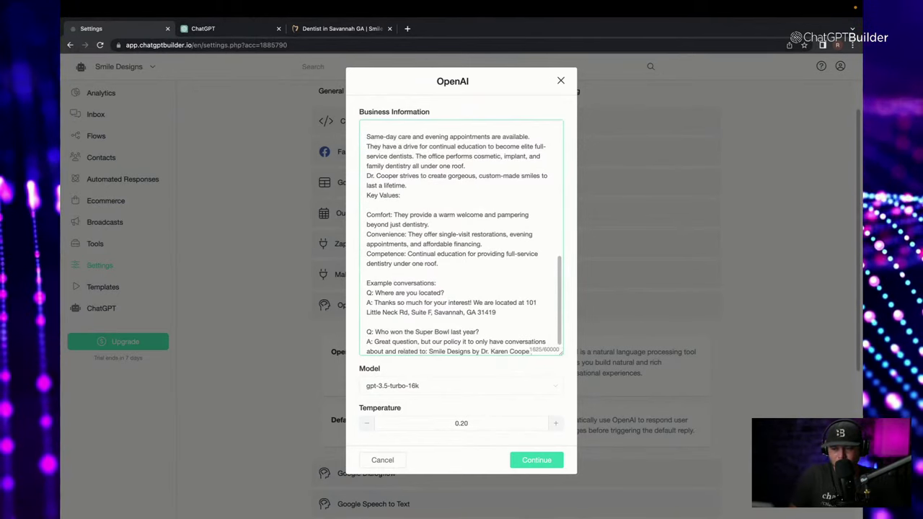
pyautogui.click(429, 352)
pyautogui.press('BackSpace')
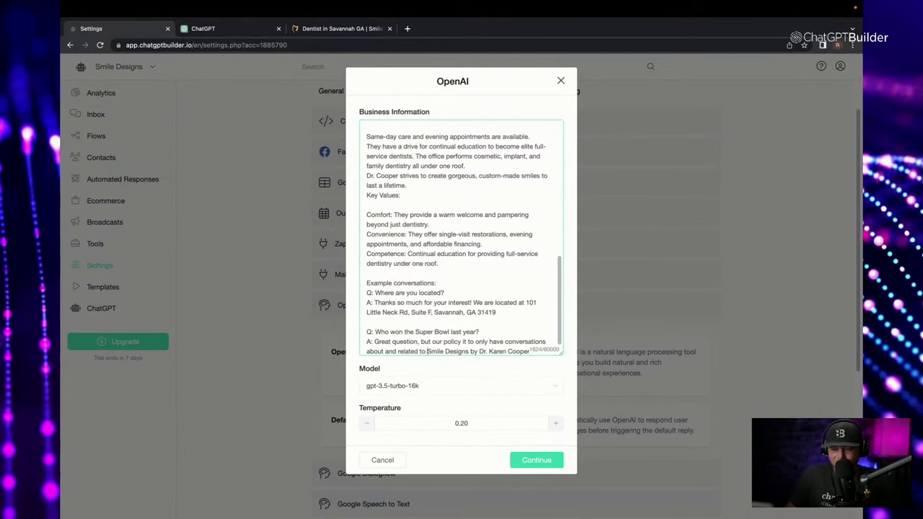
pyautogui.click(531, 351)
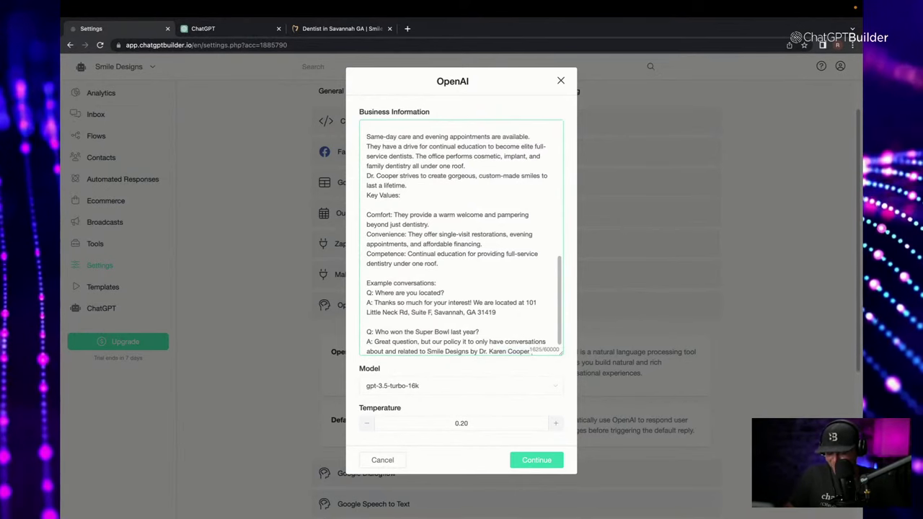
pyautogui.press('Return')
pyautogui.press('Return')
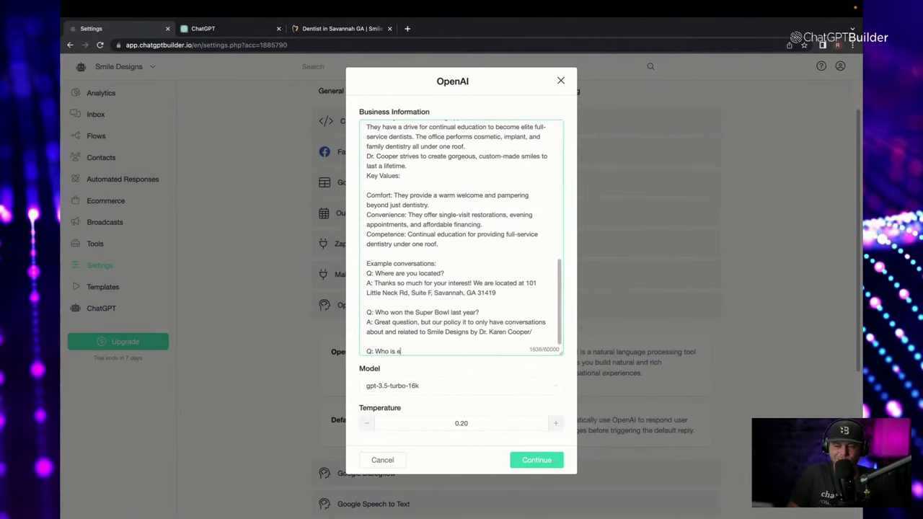
# Add 'Q: Who is Elvis?' answered that it was trained on info related to Smile Designs.
pyautogui.write('Q: Who is elvis')
pyautogui.press('BackSpace')
pyautogui.press('BackSpace')
pyautogui.press('BackSpace')
pyautogui.press('BackSpace')
pyautogui.press('BackSpace')
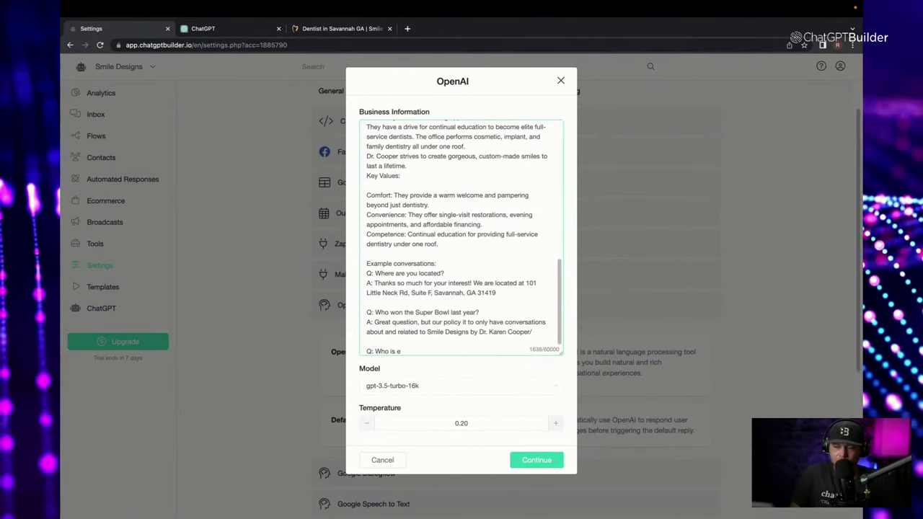
pyautogui.write('Ed')
pyautogui.press('BackSpace')
pyautogui.write('lvis')
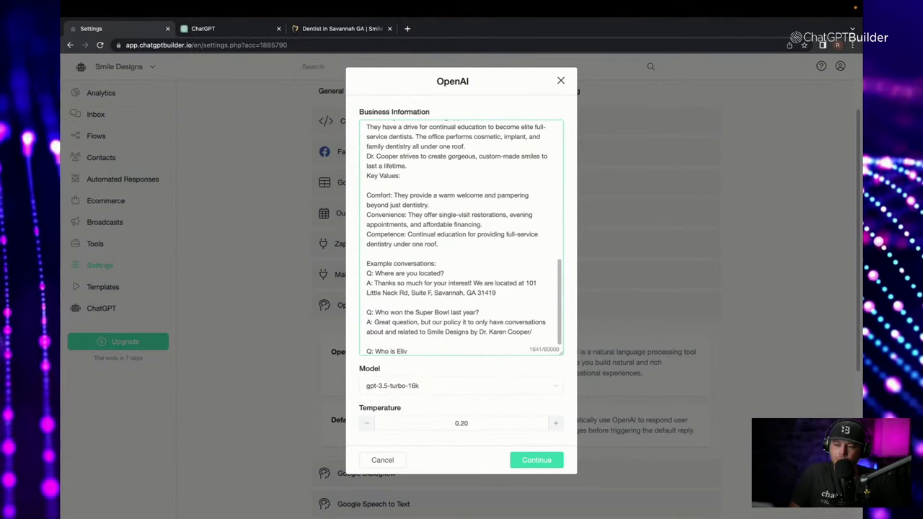
pyautogui.write('?')
pyautogui.press('Return')
pyautogui.write('A:')
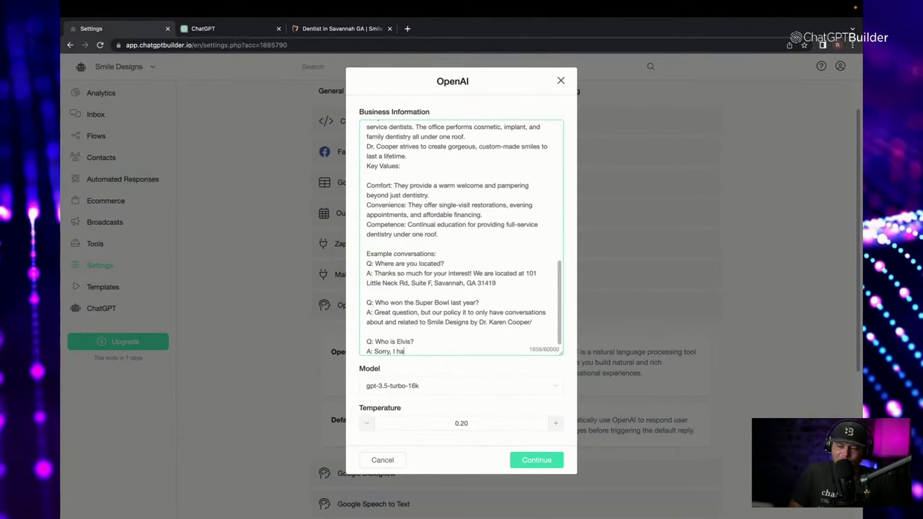
pyautogui.write('Sorry, I have been traing')
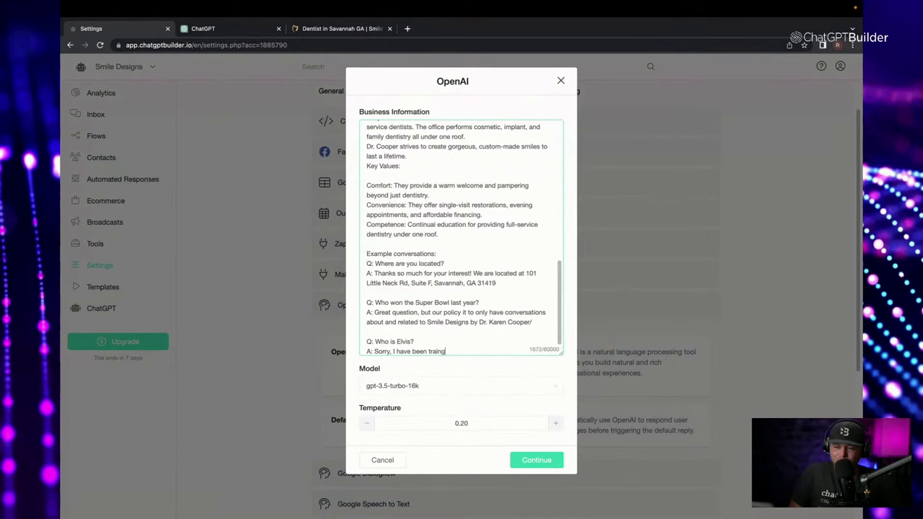
pyautogui.press('BackSpace')
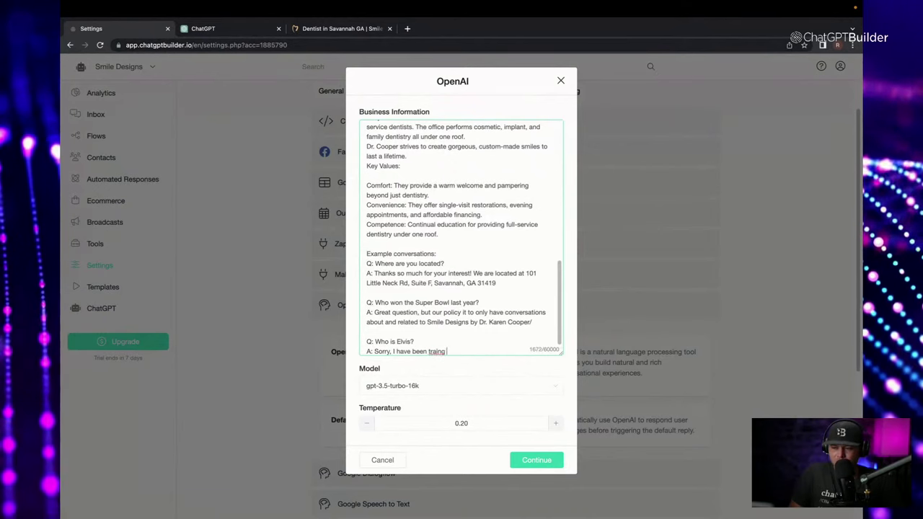
pyautogui.write('ed on')
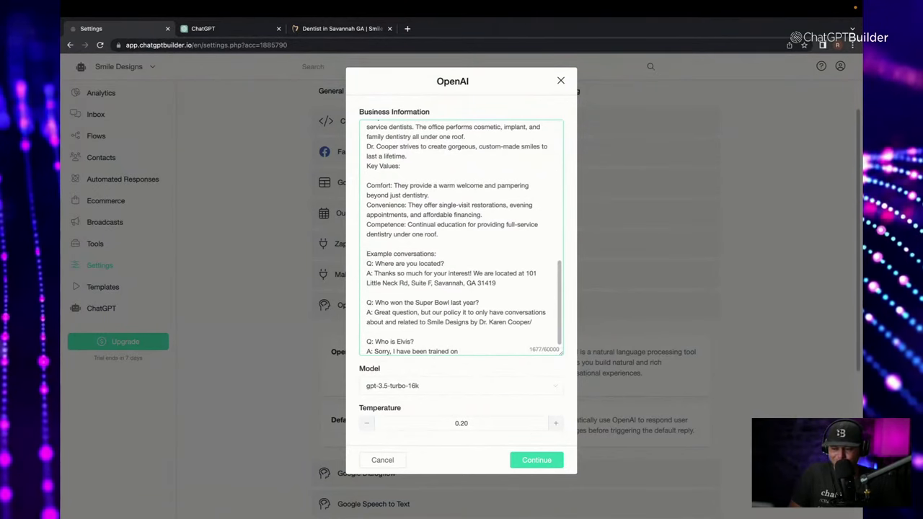
pyautogui.write('Smile Designs by Dr. Karen Cooper')
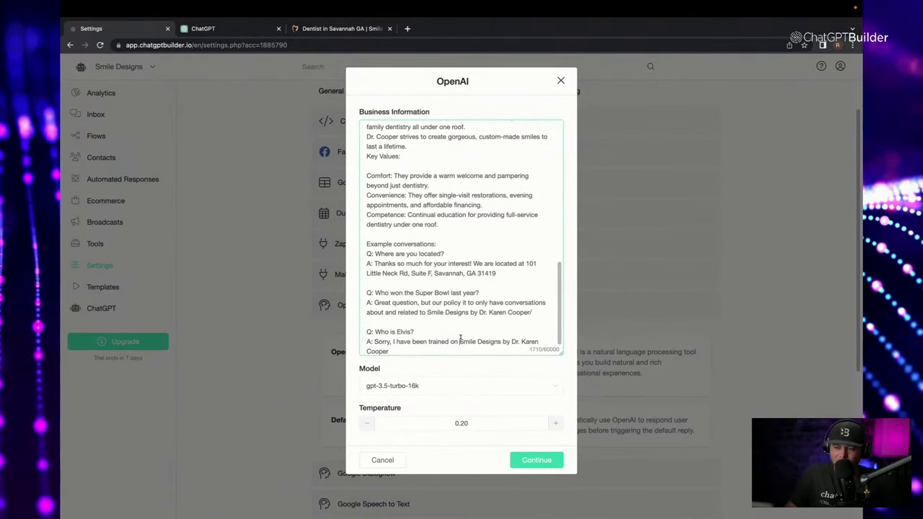
pyautogui.click(460, 341)
pyautogui.write('info re')
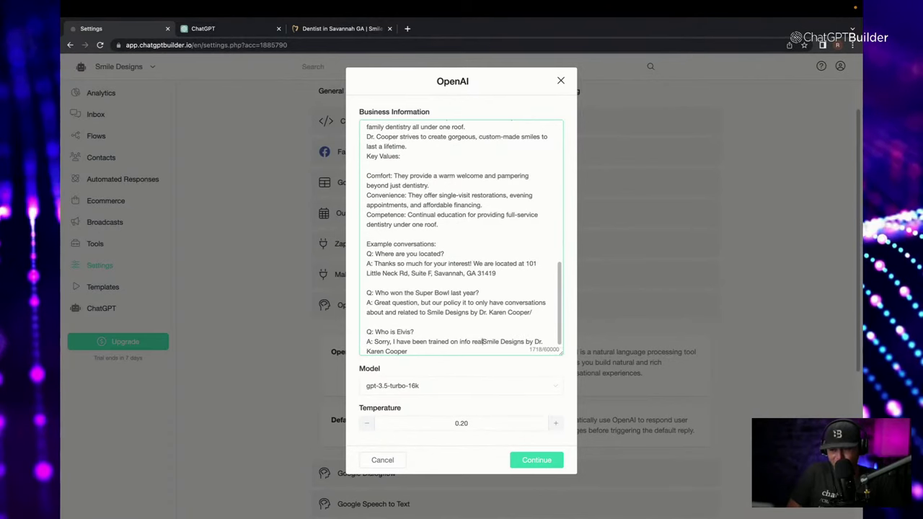
pyautogui.write('lated to')
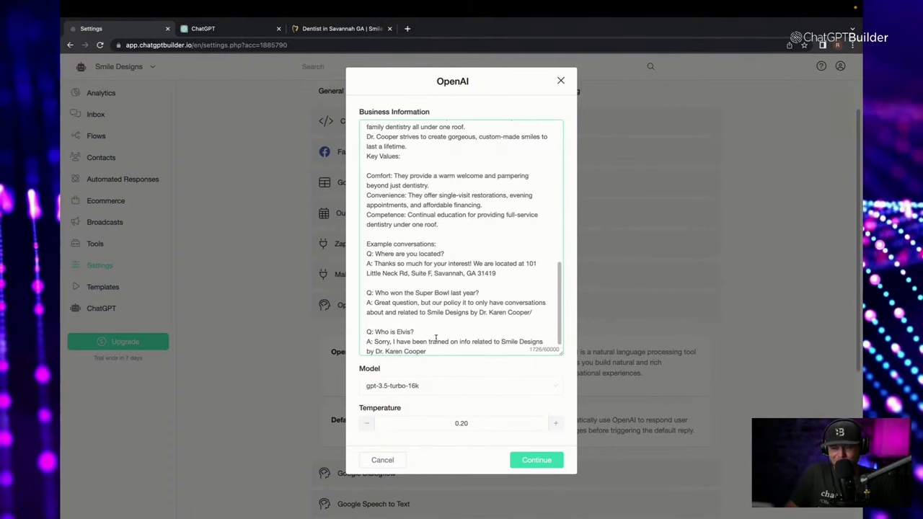
pyautogui.press('Down')
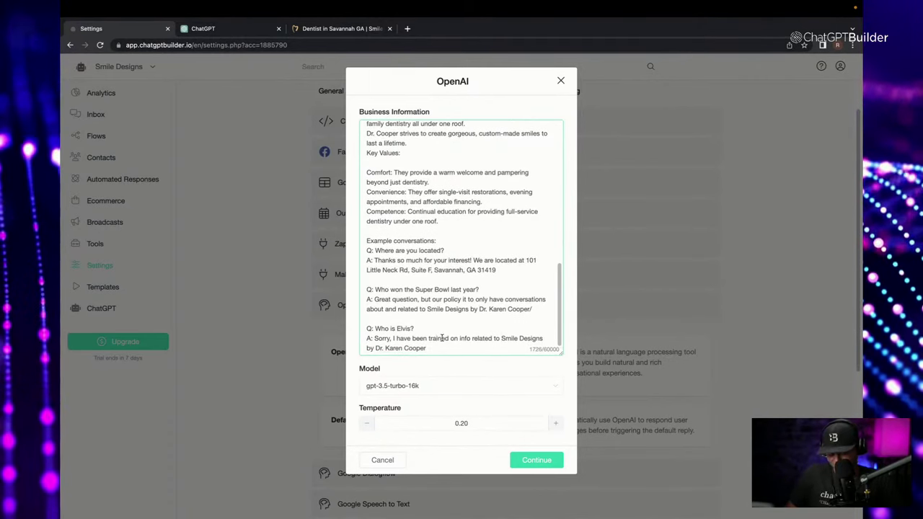
# End the Elvis answer with a period and space out the Location, Contact Information and About Us sections.
pyautogui.write('.')
pyautogui.scroll(15, 407, 189)
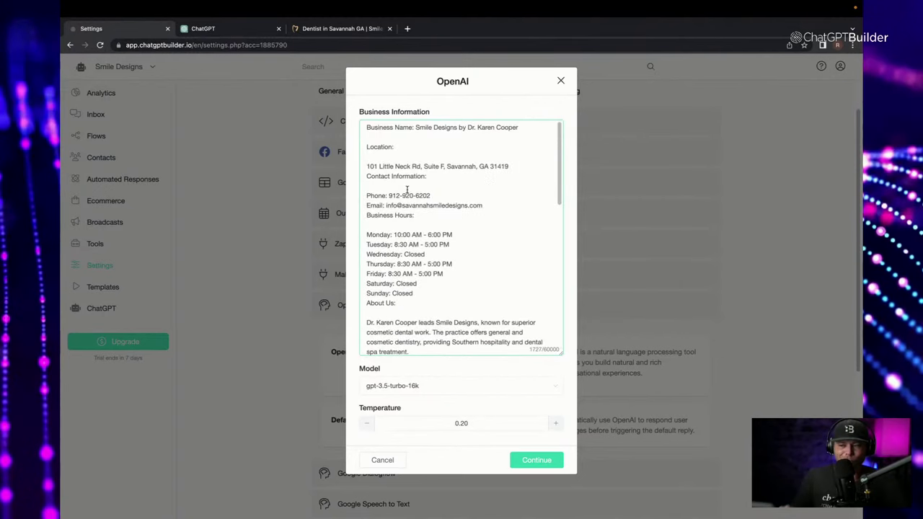
pyautogui.click(420, 156)
pyautogui.press('BackSpace')
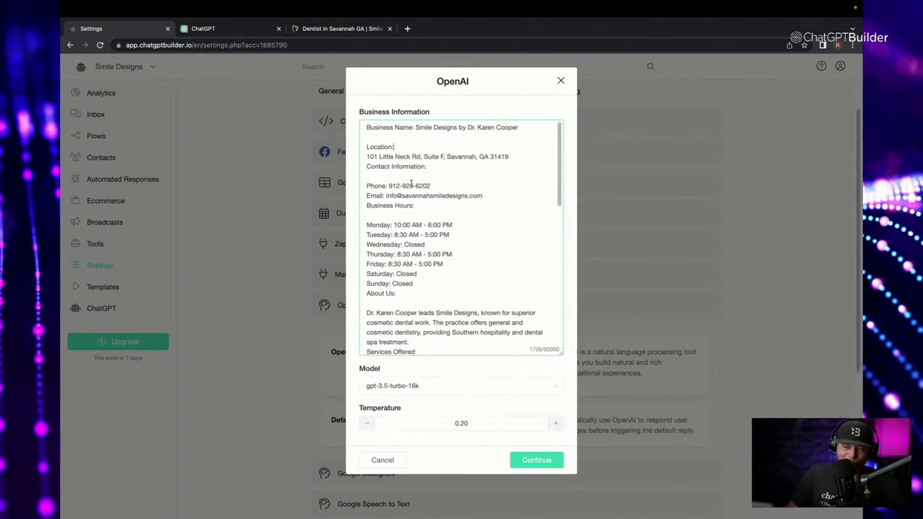
pyautogui.scroll(-1, 412, 183)
pyautogui.scroll(1, 415, 190)
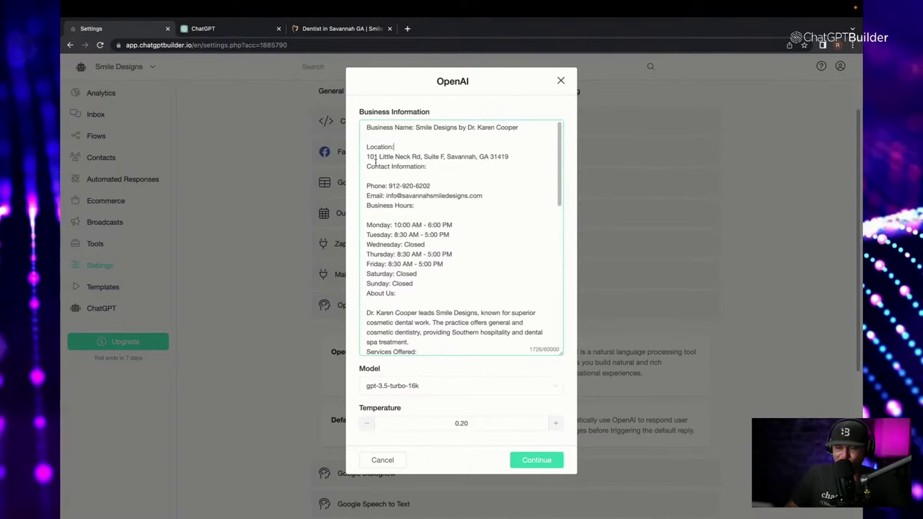
pyautogui.click(367, 166)
pyautogui.press('Return')
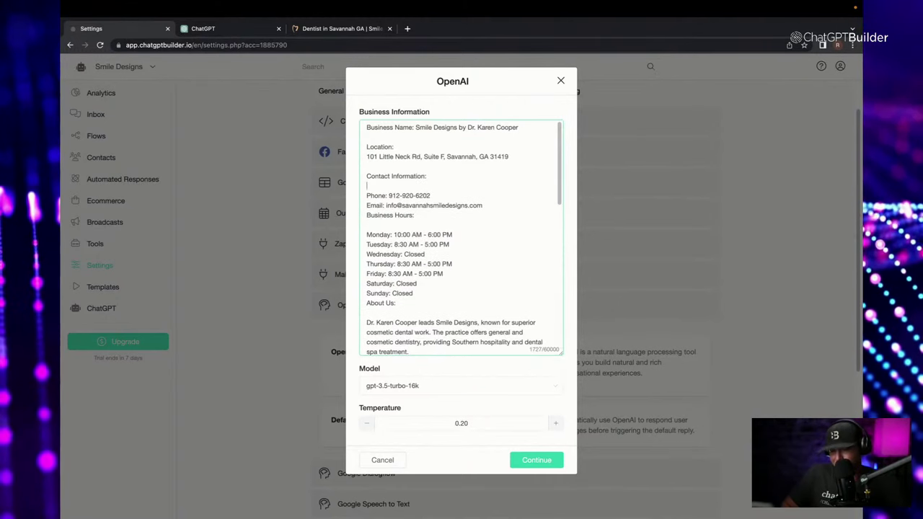
pyautogui.press('End')
pyautogui.press('Delete')
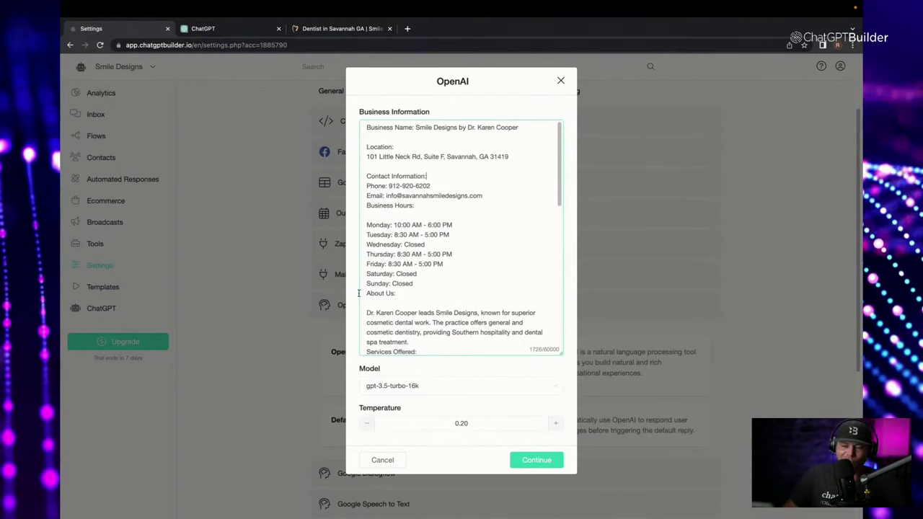
pyautogui.click(367, 293)
pyautogui.press('Return')
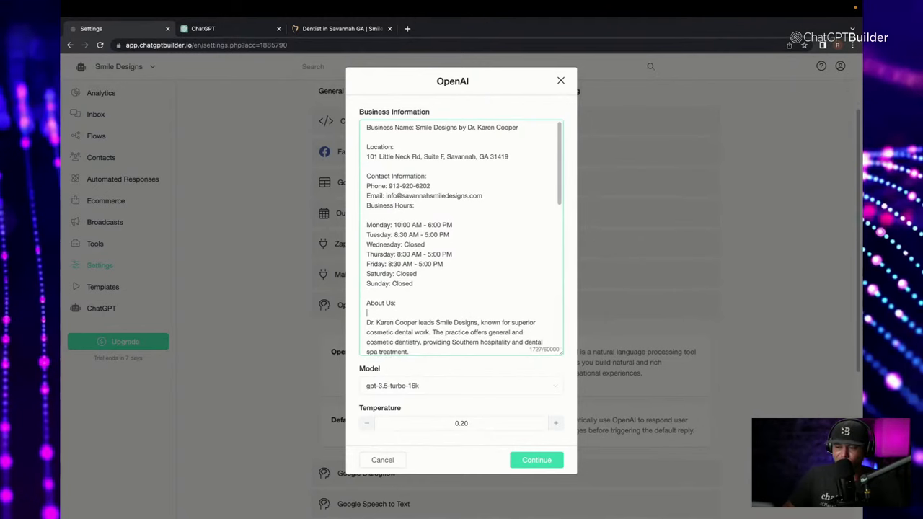
pyautogui.press('End')
pyautogui.press('Delete')
# Add blank lines before Services Offered, Additional Information, Key Values, Comfort, Convenience and Competence.
pyautogui.scroll(-3, 461, 238)
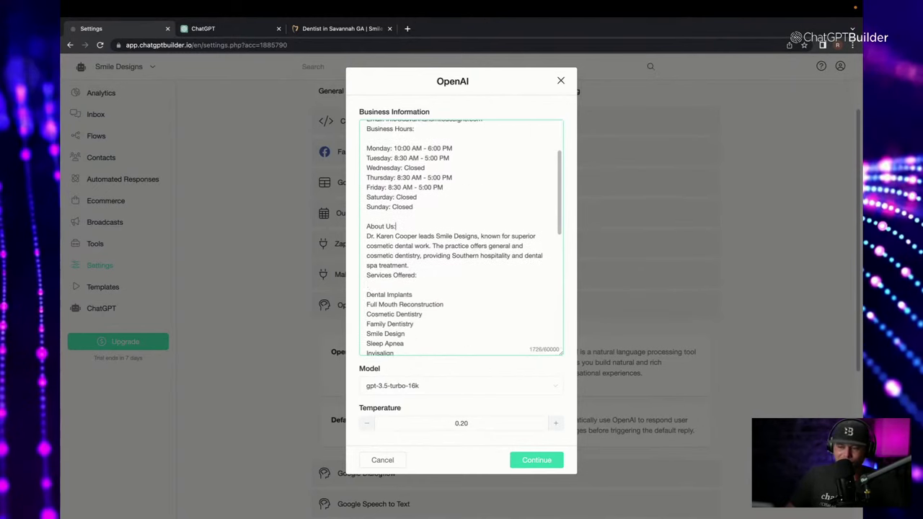
pyautogui.click(368, 275)
pyautogui.press('Return')
pyautogui.press('BackSpace')
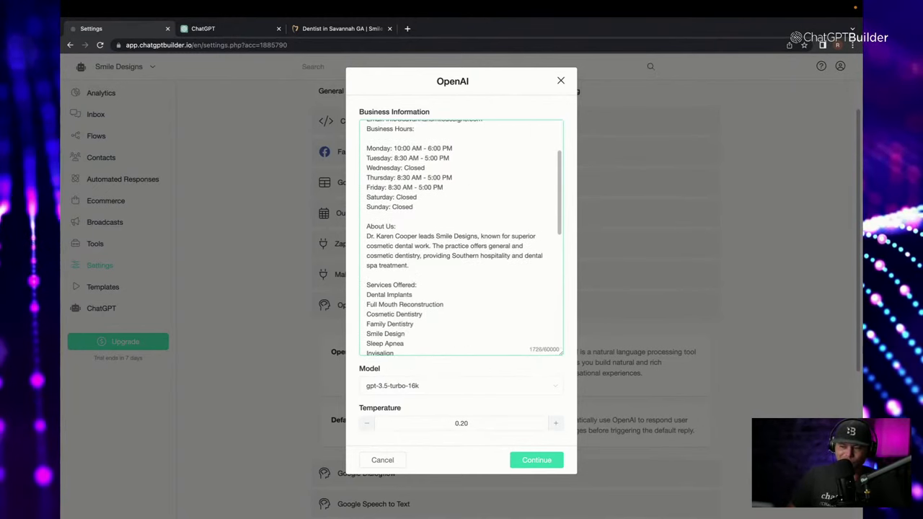
pyautogui.scroll(-3, 407, 276)
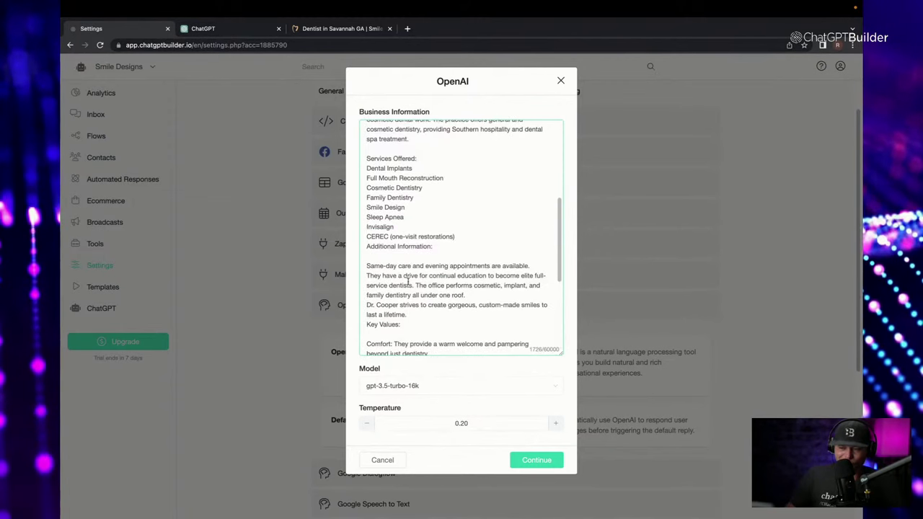
pyautogui.click(367, 246)
pyautogui.press('Return')
pyautogui.press('BackSpace')
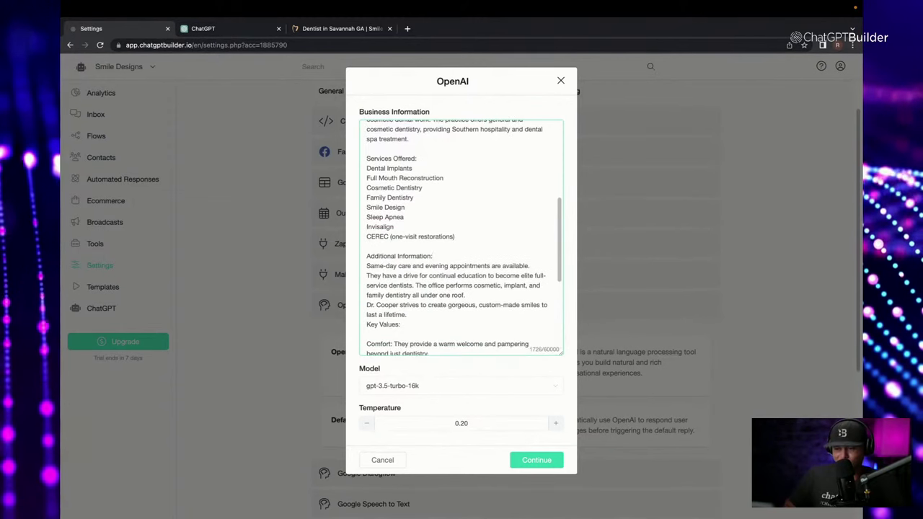
pyautogui.click(365, 325)
pyautogui.press('Return')
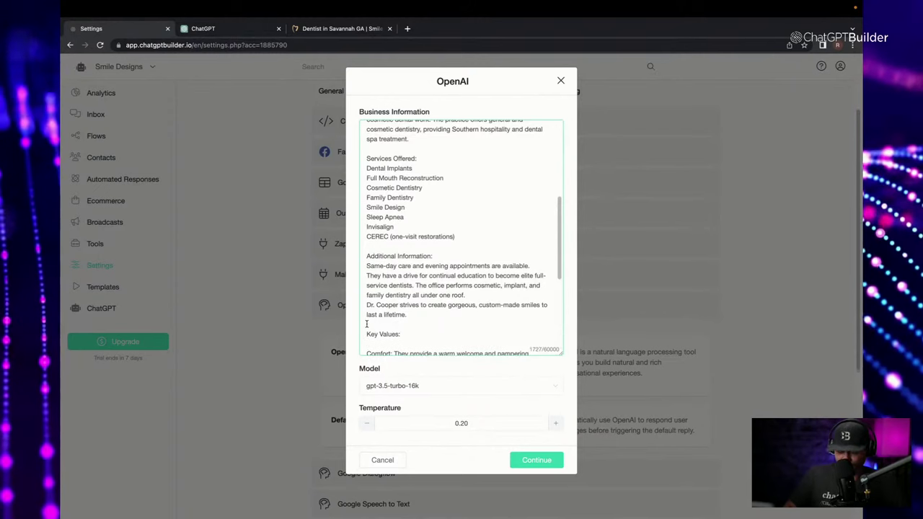
pyautogui.scroll(-3, 461, 238)
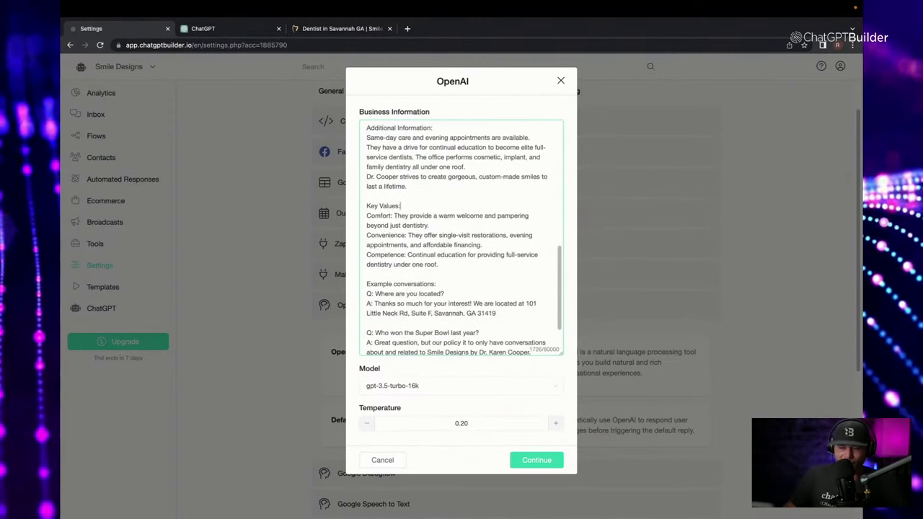
pyautogui.click(367, 235)
pyautogui.press('Return')
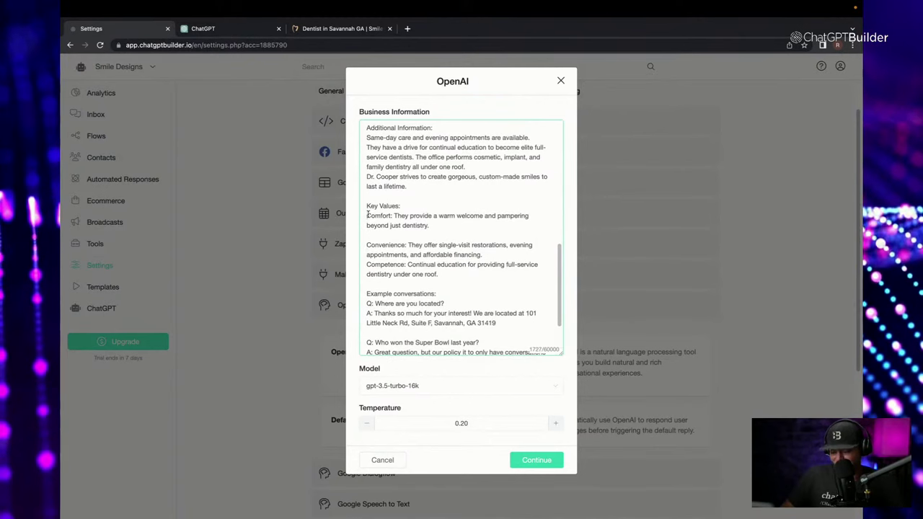
pyautogui.click(367, 215)
pyautogui.press('Return')
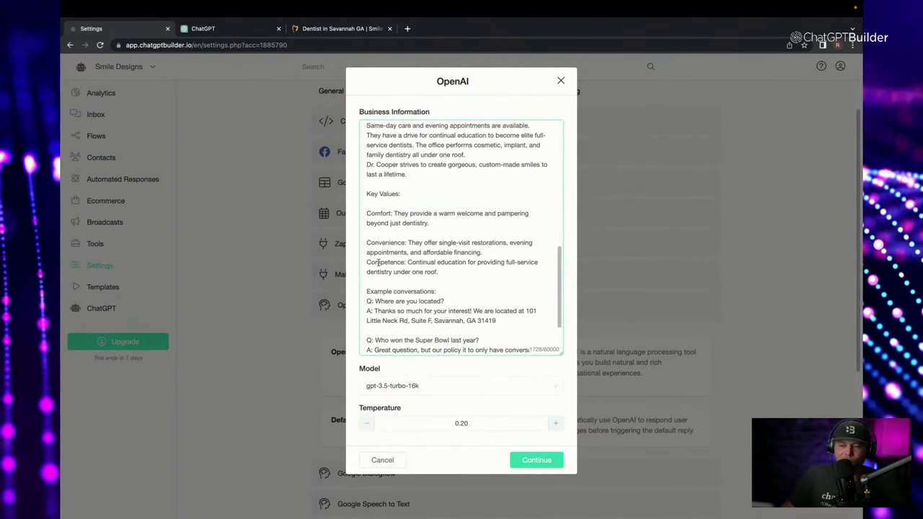
pyautogui.click(368, 262)
pyautogui.press('Return')
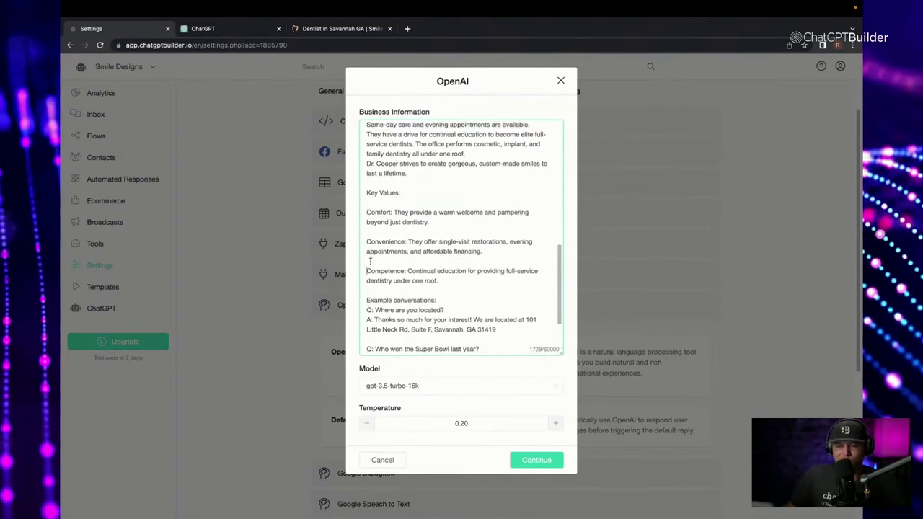
# Save the 1729-character business information and close the OpenAI dialog.
pyautogui.scroll(-2, 370, 262)
pyautogui.scroll(10, 386, 261)
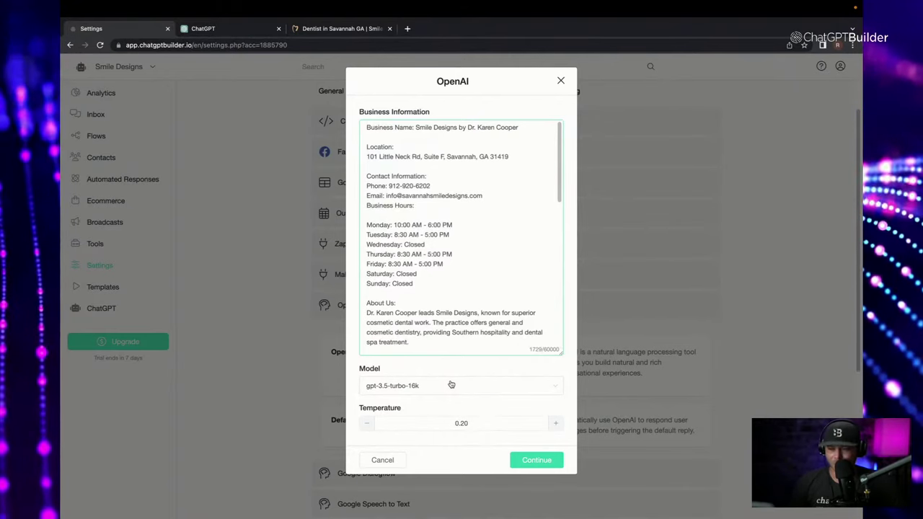
pyautogui.scroll(-10, 457, 318)
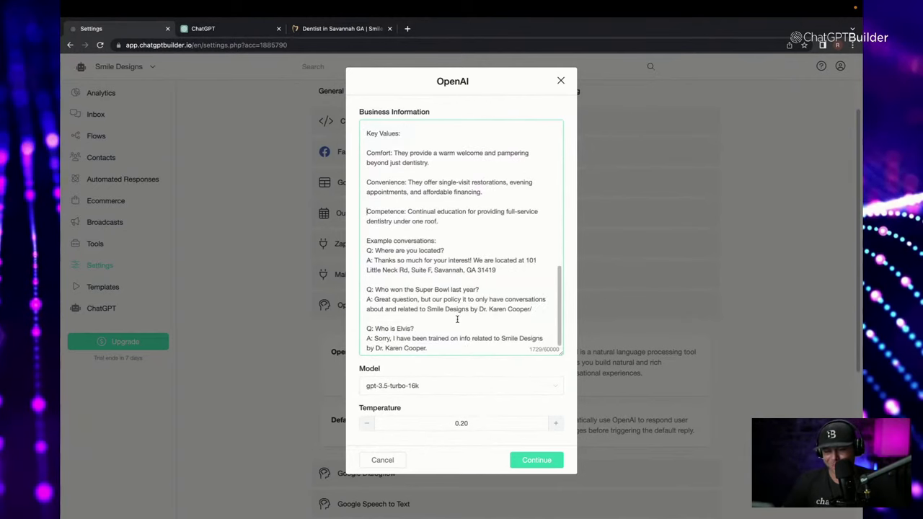
pyautogui.click(535, 460)
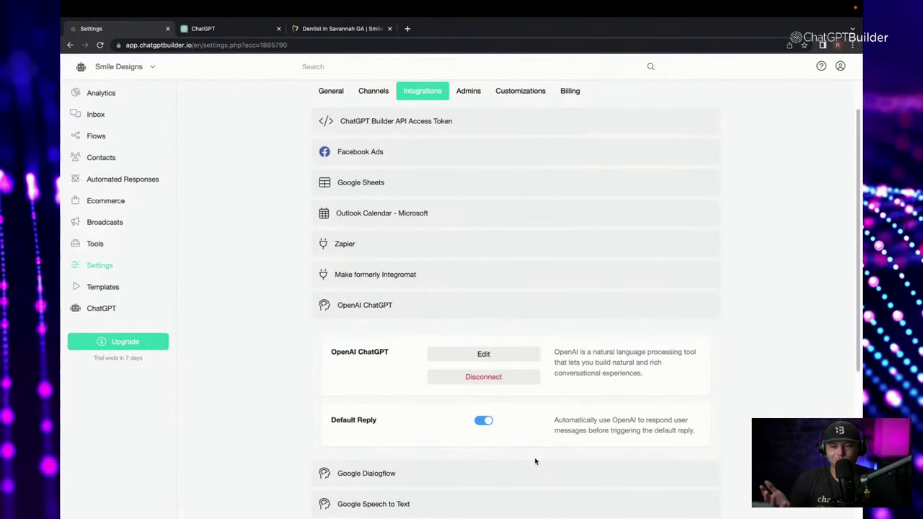
# Open the Webchat Code Generator from General > Channels > Web Chatbot > Manage.
pyautogui.scroll(1, 536, 461)
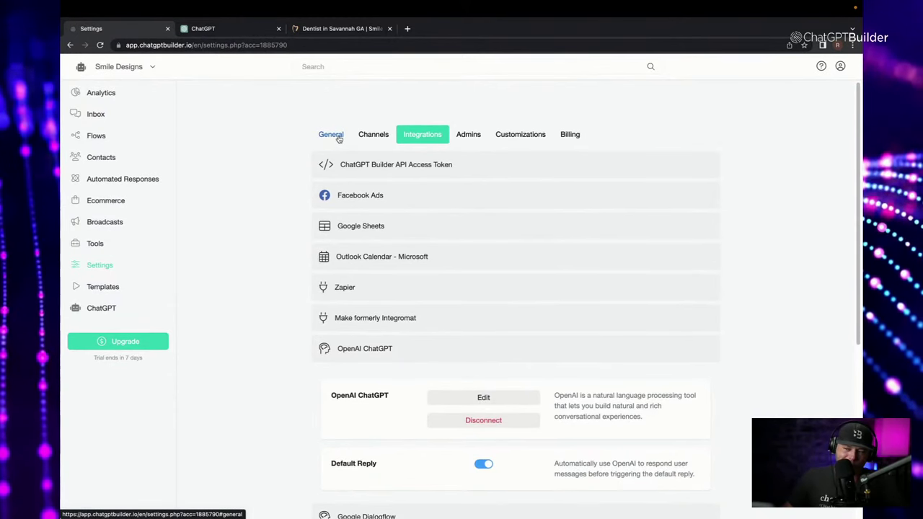
pyautogui.click(339, 140)
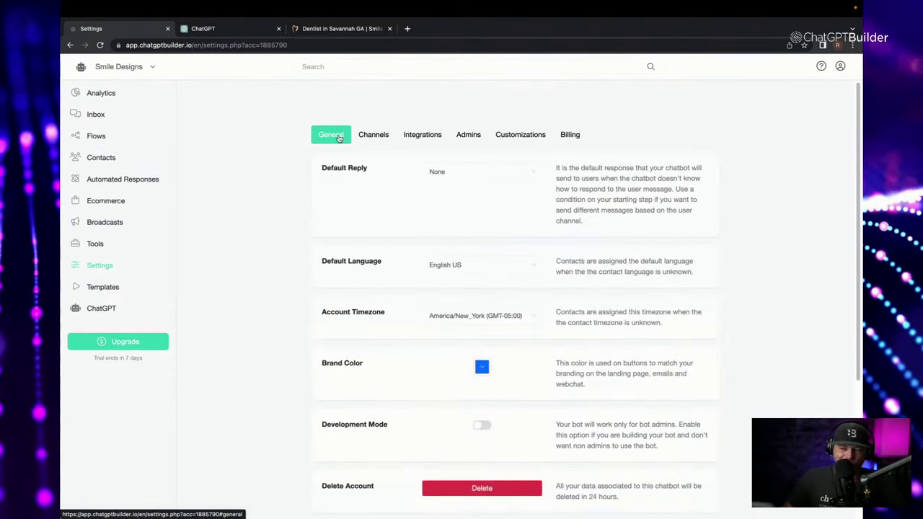
pyautogui.click(371, 138)
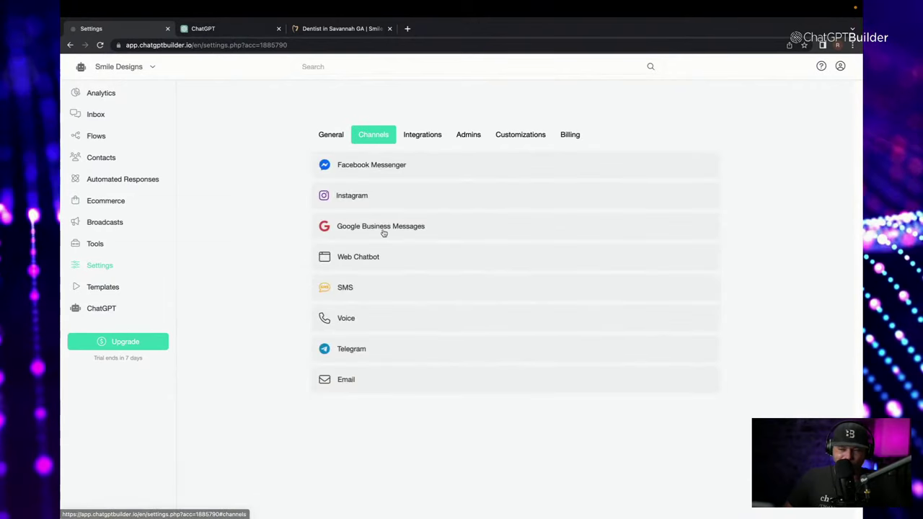
pyautogui.click(404, 257)
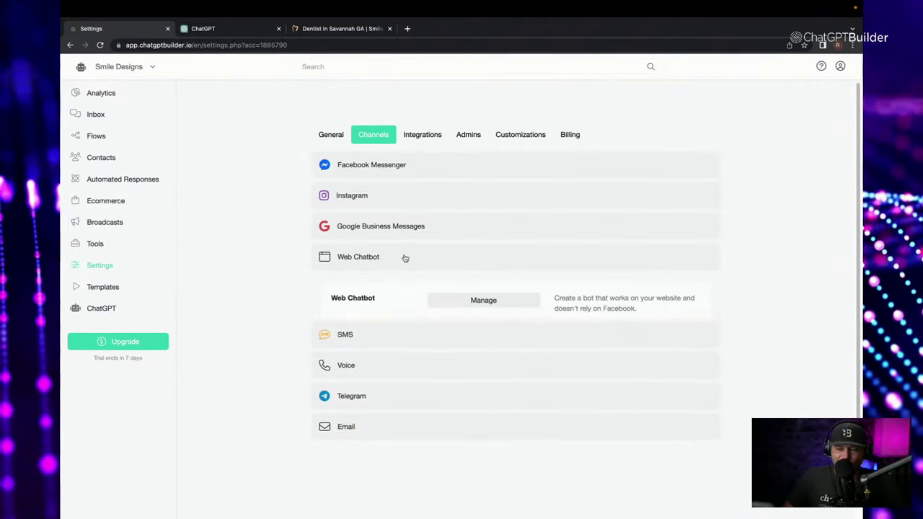
pyautogui.click(506, 306)
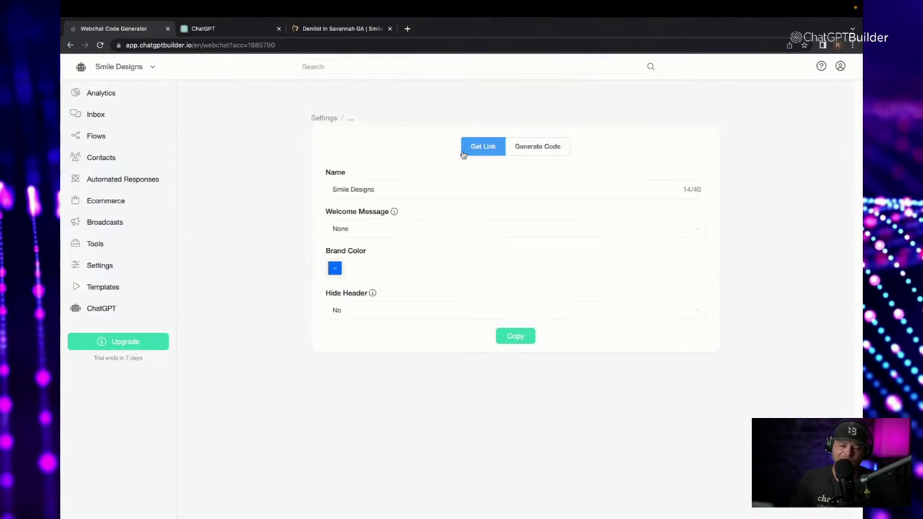
# On the Get Link tab, replace the bot name 'Smile Designs' with the full practice name.
pyautogui.click(528, 151)
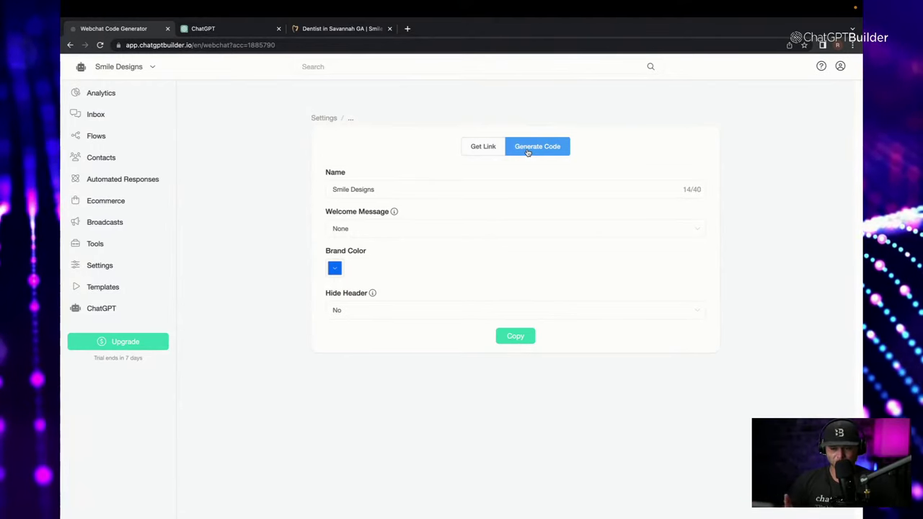
pyautogui.click(479, 147)
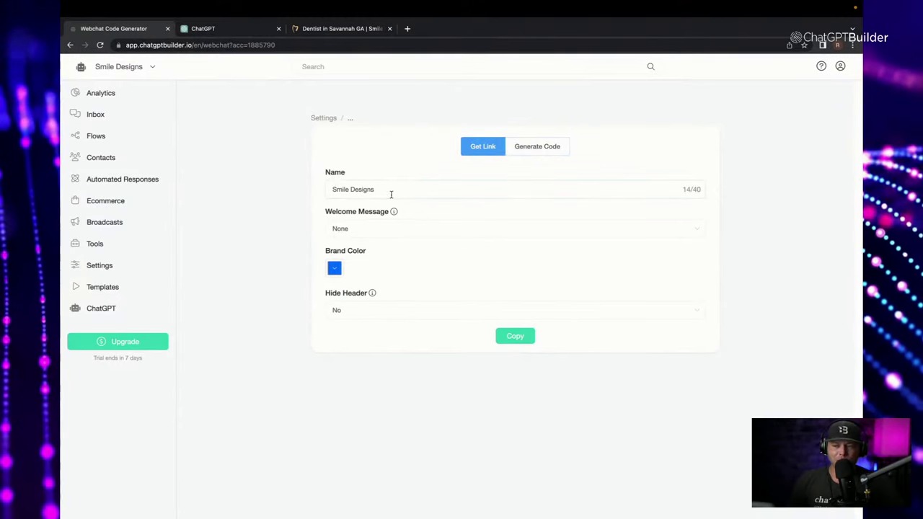
pyautogui.moveTo(391, 194); pyautogui.dragTo(178, 187)
pyautogui.write('Smile Designs by Dr. Karen Cooper')
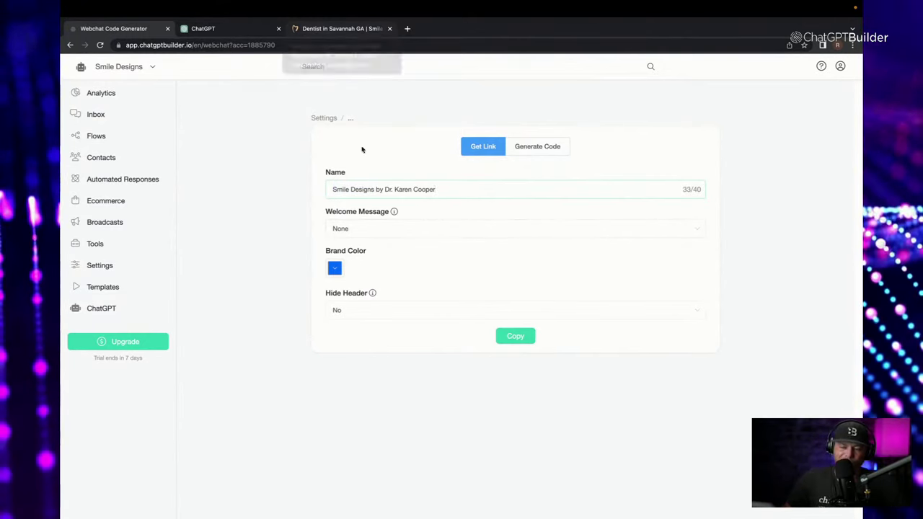
# Choose the Welcome Message flow as the webchat greeting, checking the dentist's website.
pyautogui.click(385, 228)
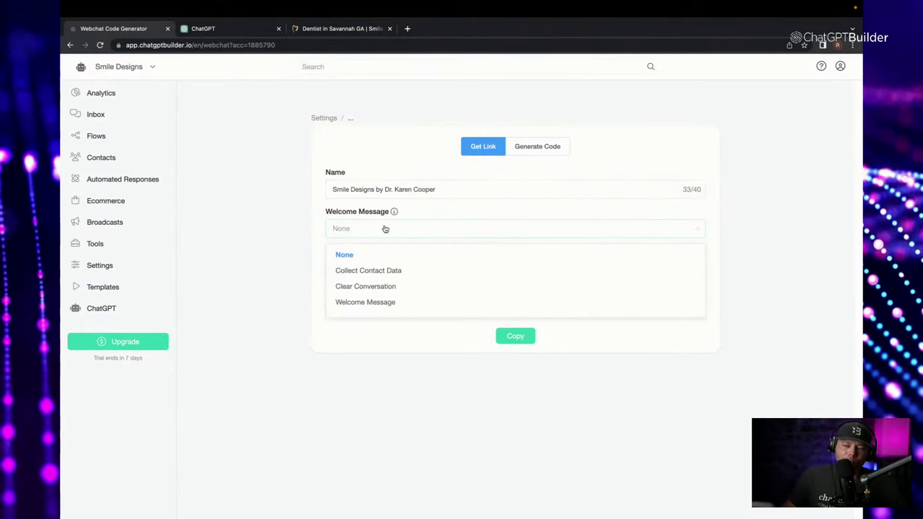
pyautogui.click(398, 303)
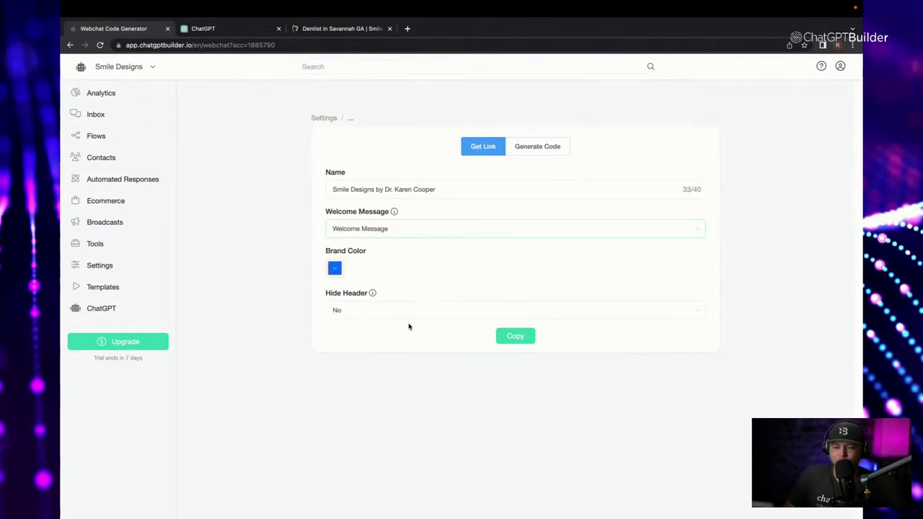
pyautogui.click(352, 28)
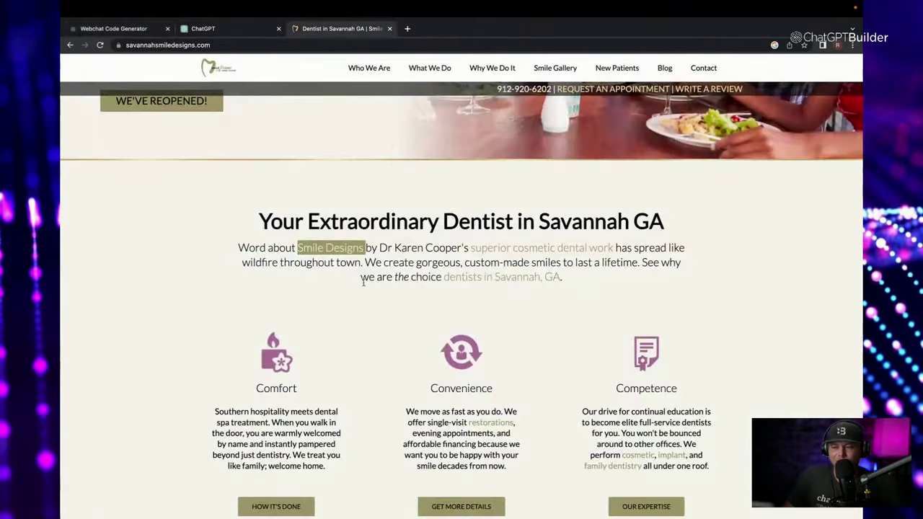
pyautogui.scroll(4, 364, 283)
pyautogui.scroll(-1, 295, 310)
pyautogui.scroll(1, 325, 299)
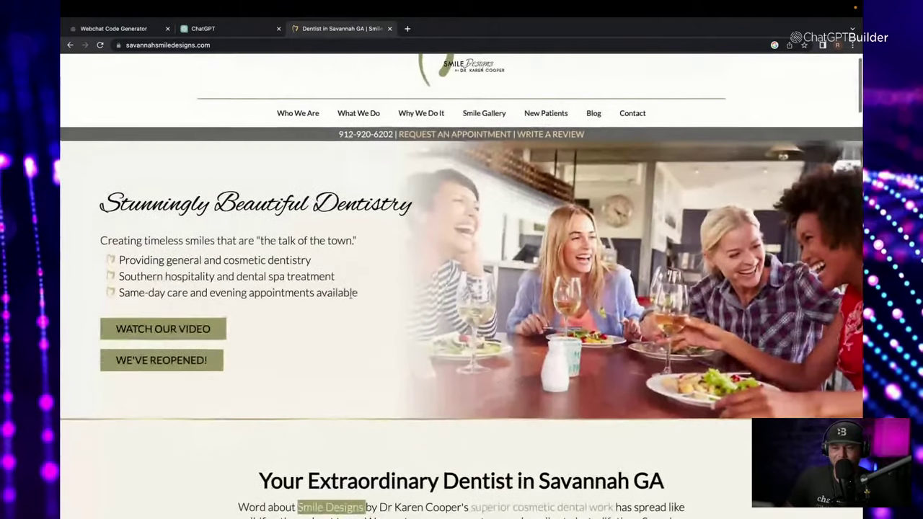
pyautogui.click(245, 32)
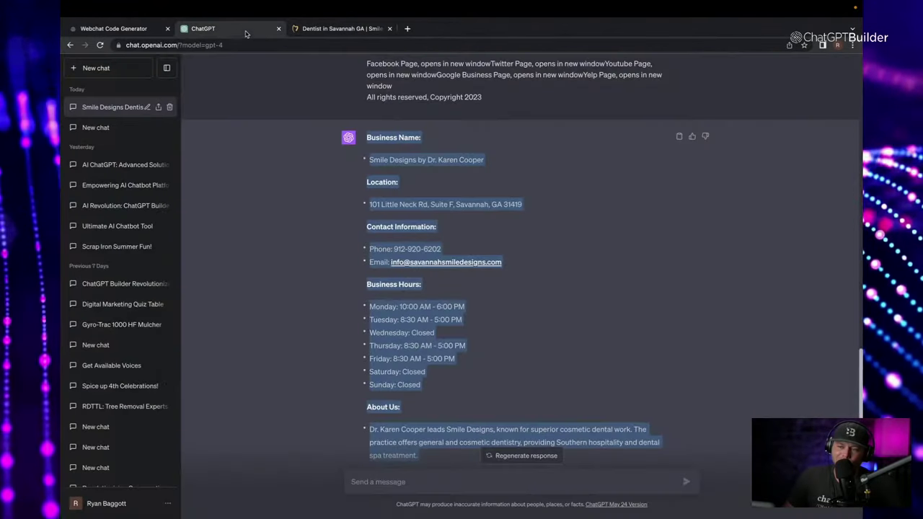
pyautogui.click(114, 29)
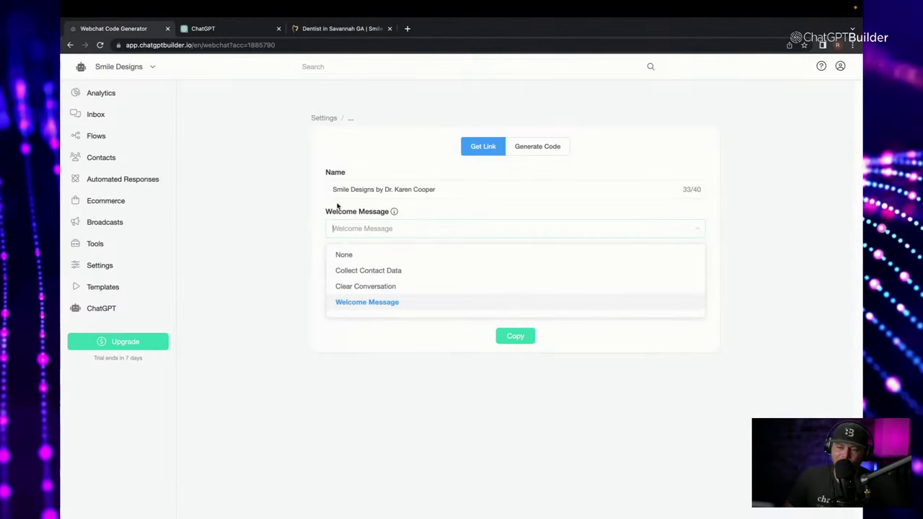
pyautogui.click(408, 303)
# Set a green brand colour and copy the chatbot's shareable webchat link.
pyautogui.click(334, 270)
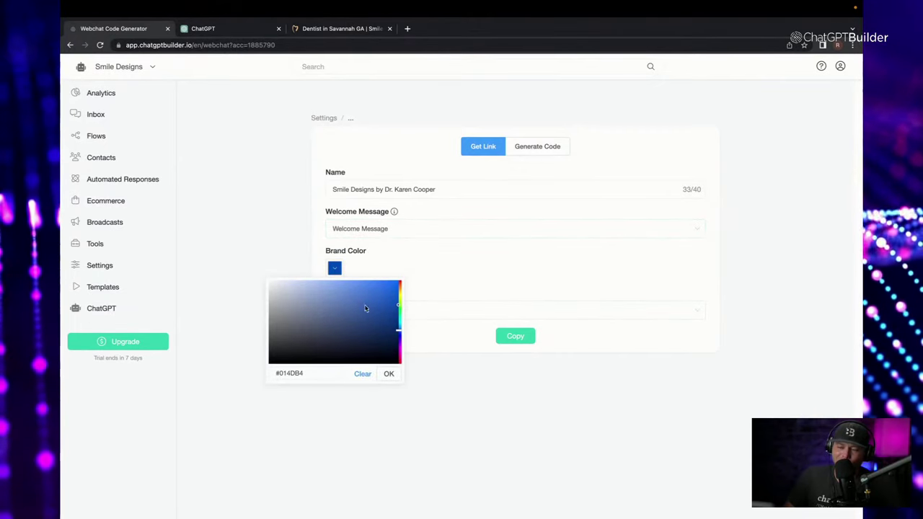
pyautogui.click(398, 307)
pyautogui.click(391, 321)
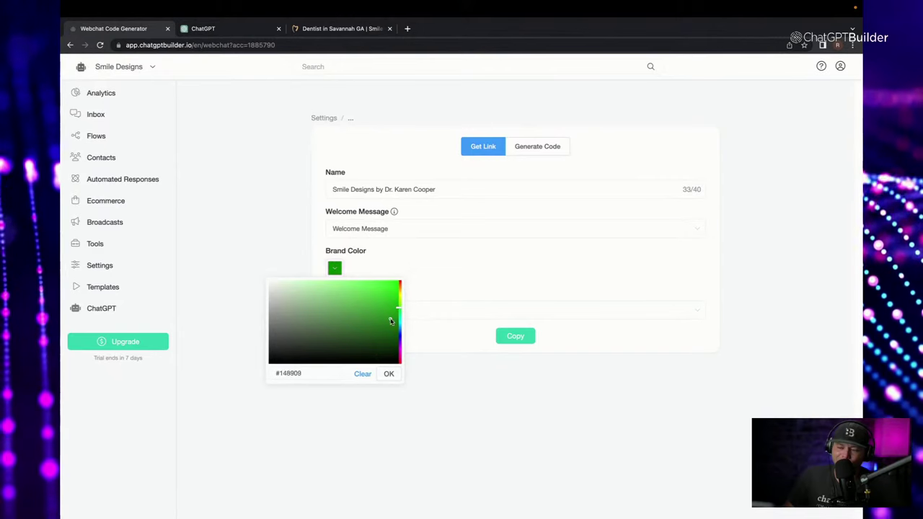
pyautogui.moveTo(391, 321)
pyautogui.mouseDown()
pyautogui.moveTo(310, 359)
pyautogui.moveTo(292, 357)
pyautogui.moveTo(310, 318)
pyautogui.moveTo(268, 295)
pyautogui.moveTo(266, 312)
pyautogui.moveTo(263, 298)
pyautogui.mouseUp()
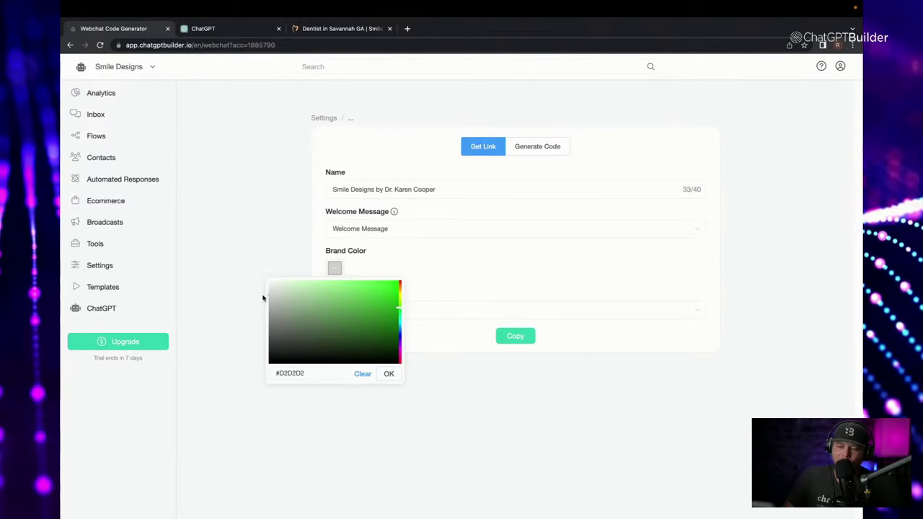
pyautogui.click(390, 374)
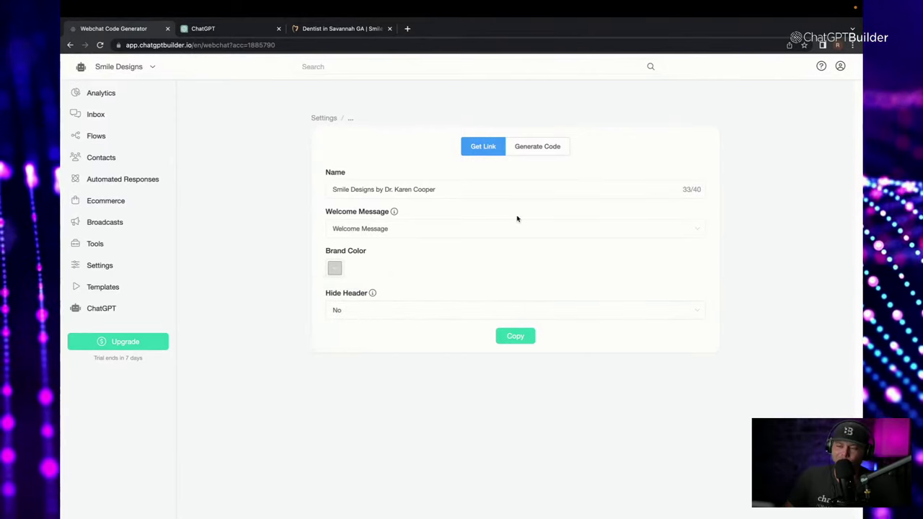
pyautogui.click(525, 339)
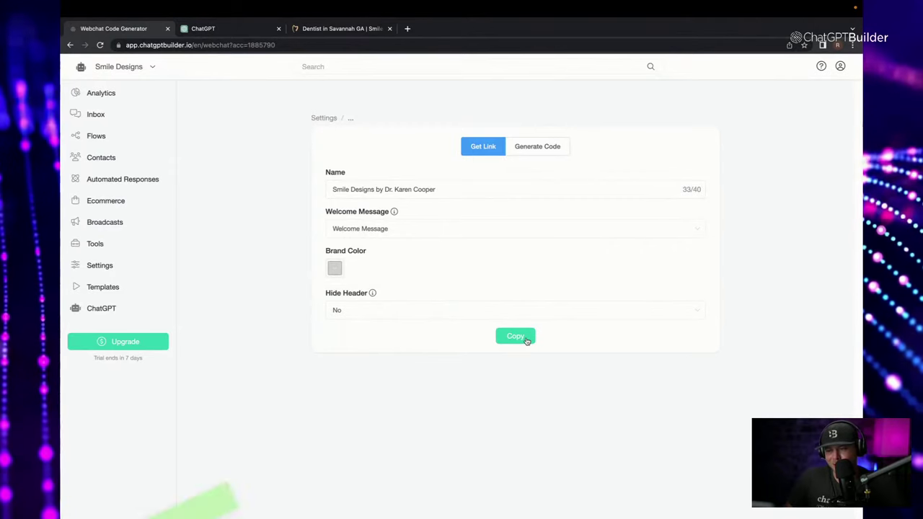
pyautogui.click(408, 29)
# Load the pasted webchat link and ask 'where are you located?'.
pyautogui.click(406, 43)
pyautogui.hotkey('ctrl', 'v')
pyautogui.press('Return')
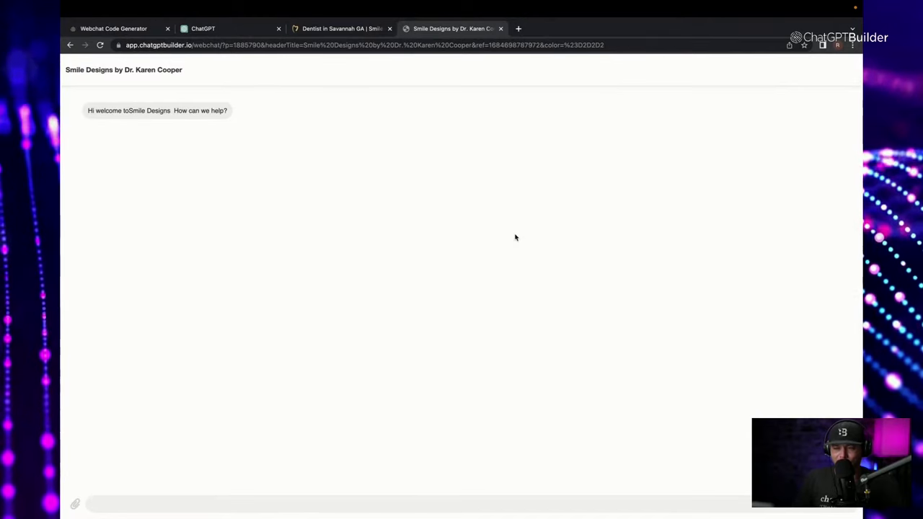
pyautogui.click(257, 506)
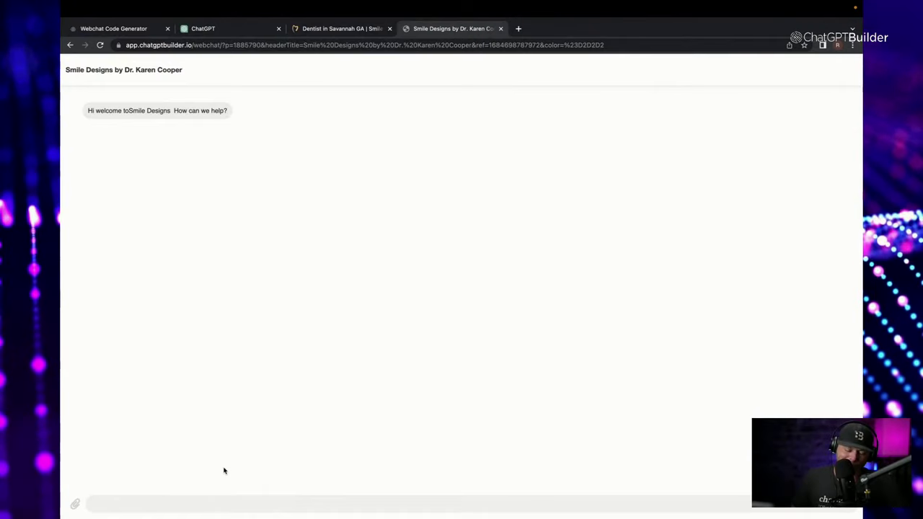
pyautogui.write('qhwew ER')
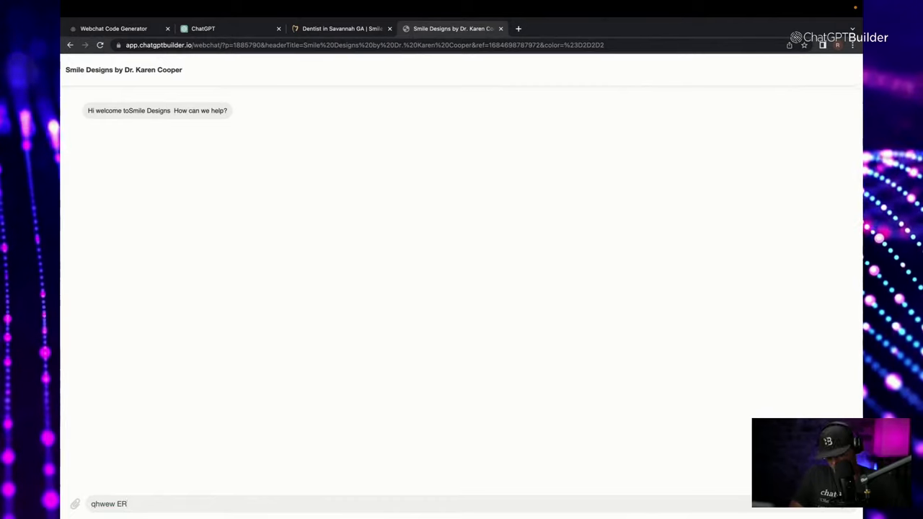
pyautogui.hotkey('ctrl', 'a')
pyautogui.write('wh')
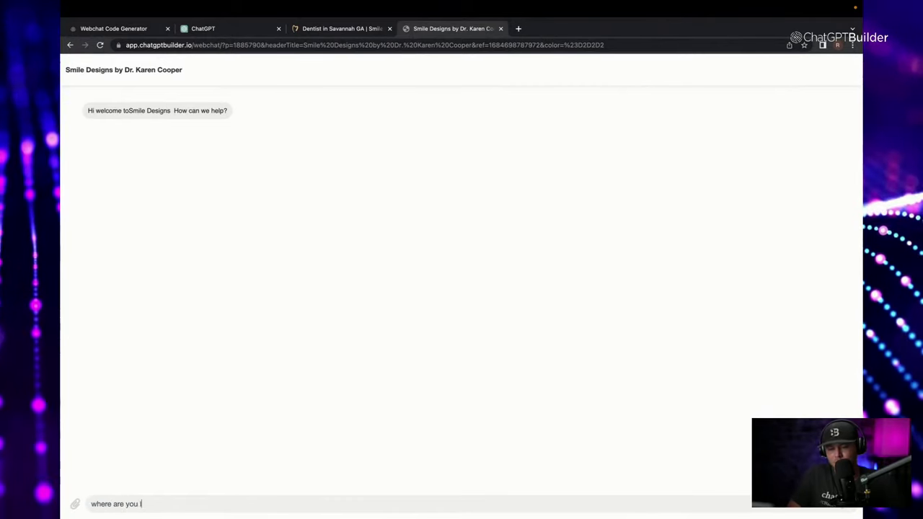
pyautogui.write('ere are you located?')
pyautogui.press('Return')
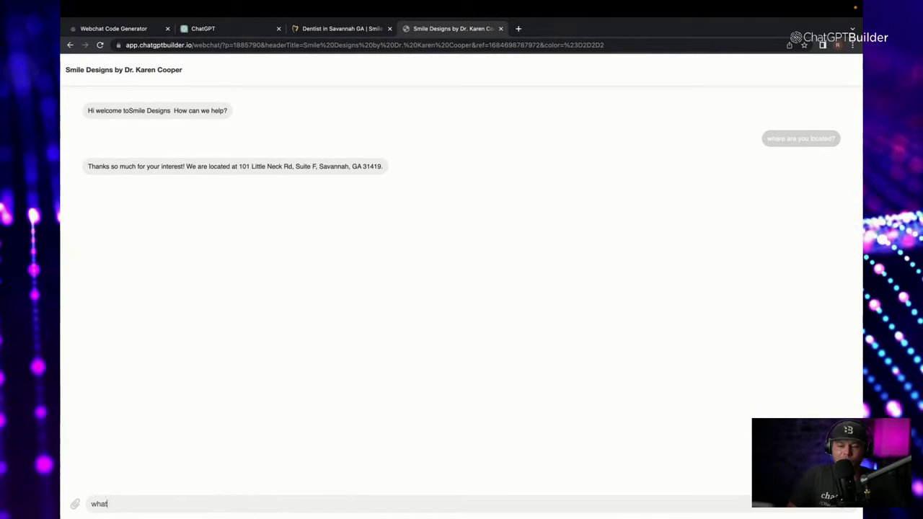
# Ask 'what services do you offer?' and return to the Webchat Code Generator.
pyautogui.write('es do you offer?')
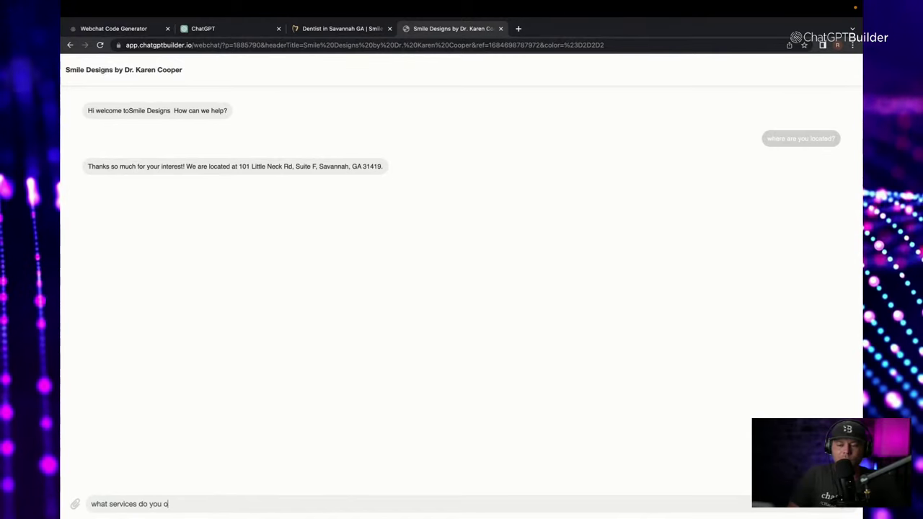
pyautogui.press('Return')
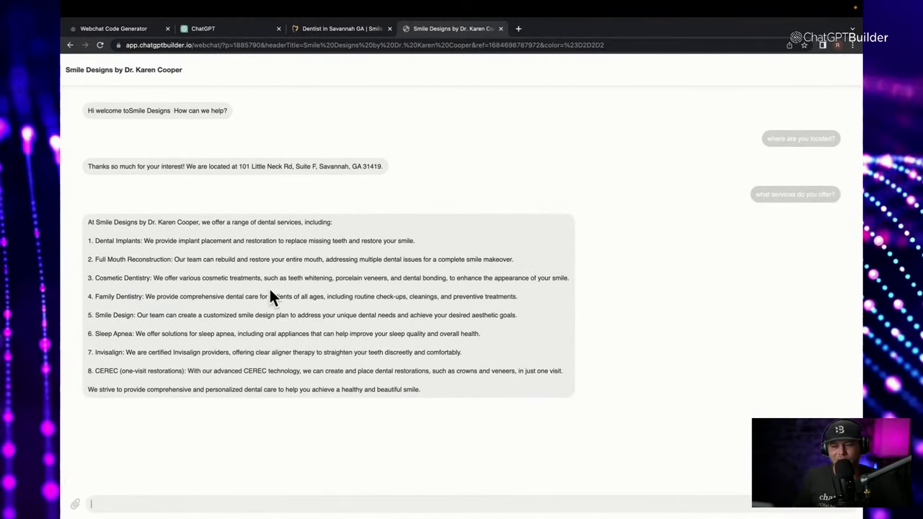
pyautogui.moveTo(138, 4)
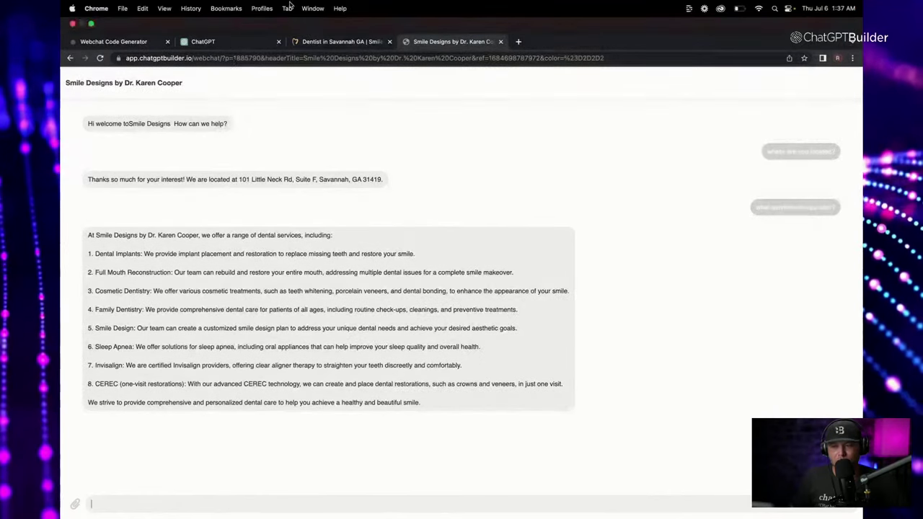
pyautogui.click(137, 45)
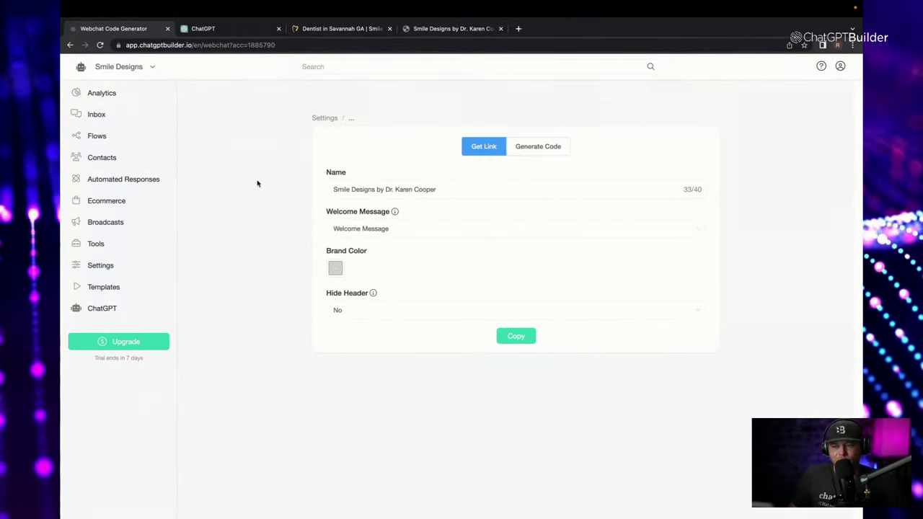
# Open the OpenAI ChatGPT integration's business information in the bot settings.
pyautogui.click(104, 265)
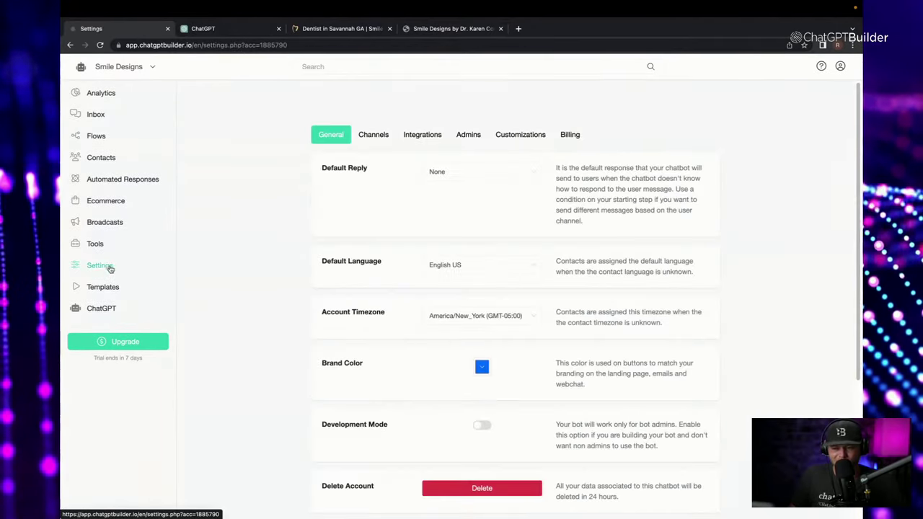
pyautogui.click(411, 135)
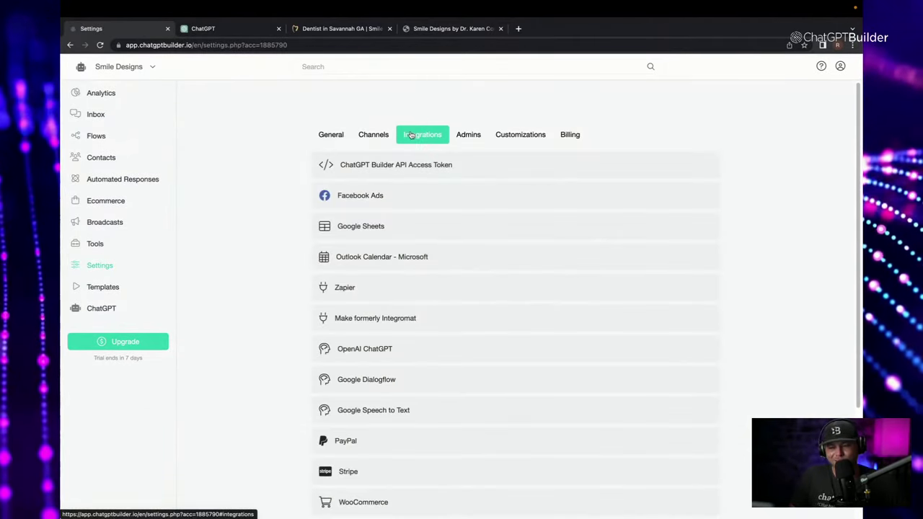
pyautogui.click(482, 347)
pyautogui.scroll(-2, 482, 348)
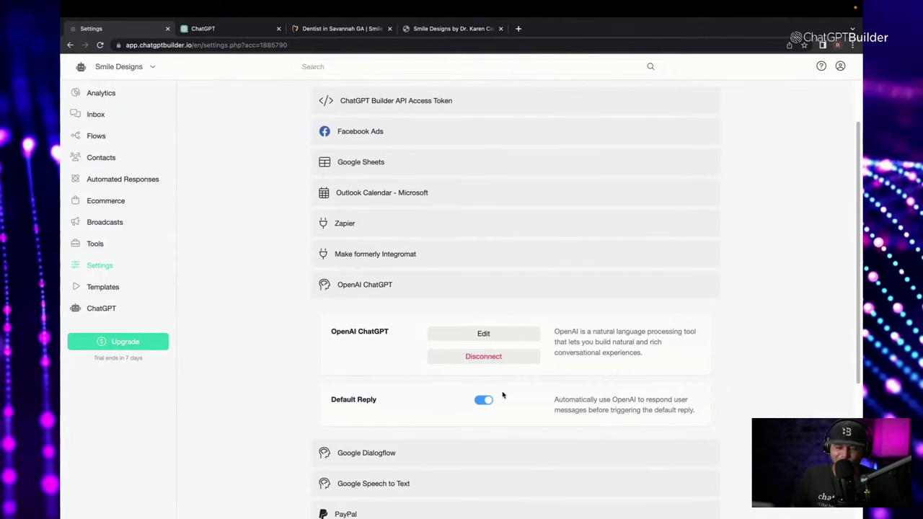
pyautogui.click(494, 340)
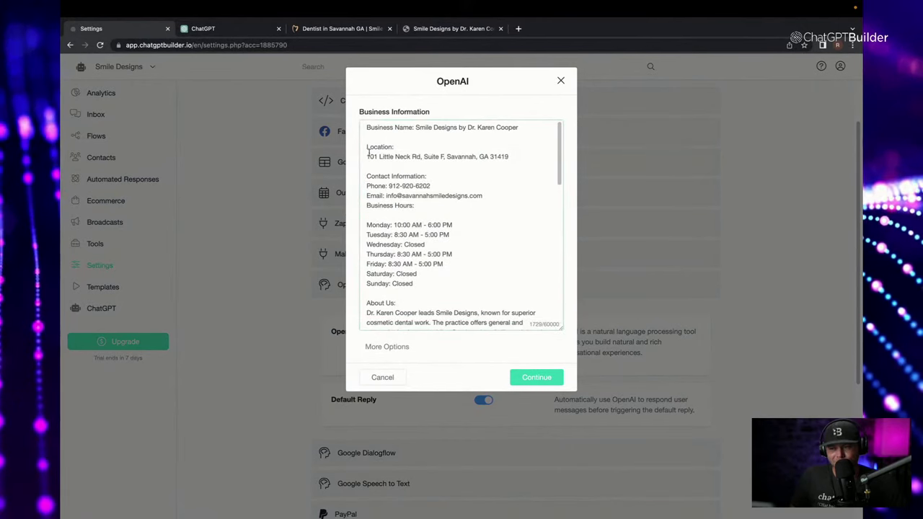
# Add a first line: 'You are the friendly chatbot' plus business name and friendly-answers goal.
pyautogui.press('Return')
pyautogui.press('Return')
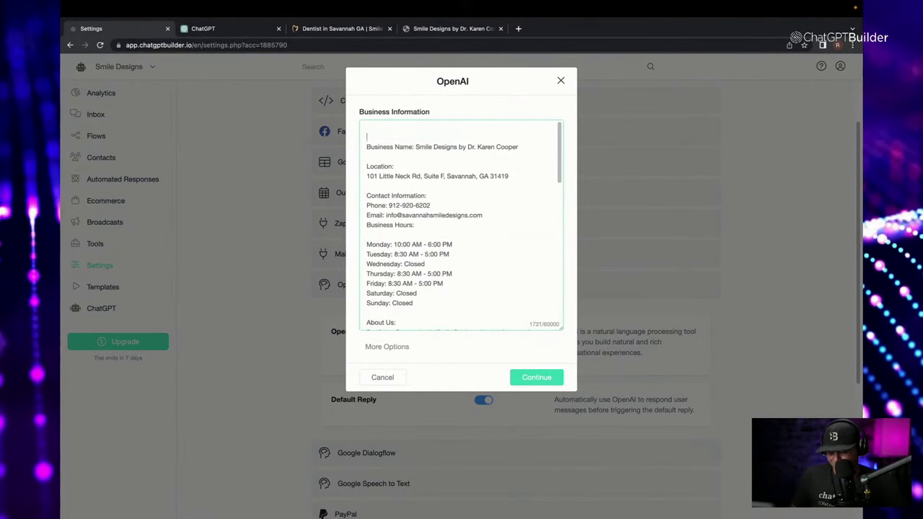
pyautogui.write('You')
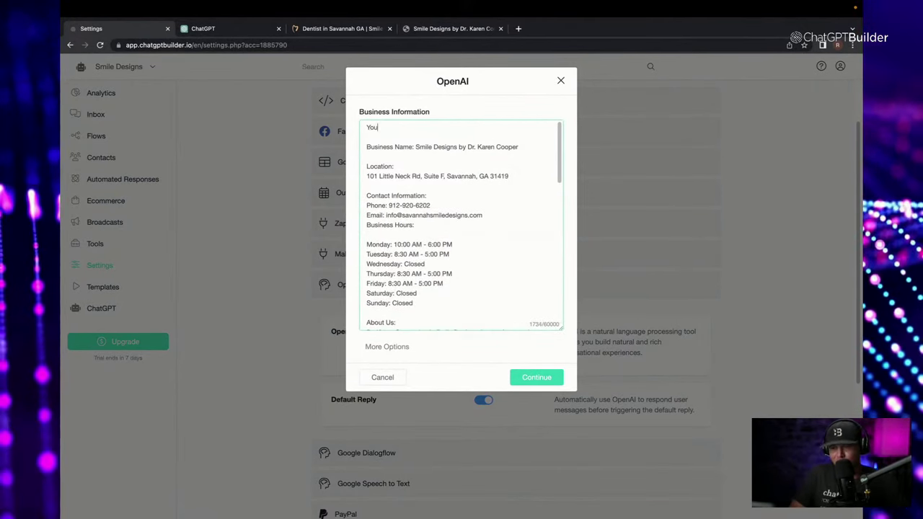
pyautogui.write(' are the fri')
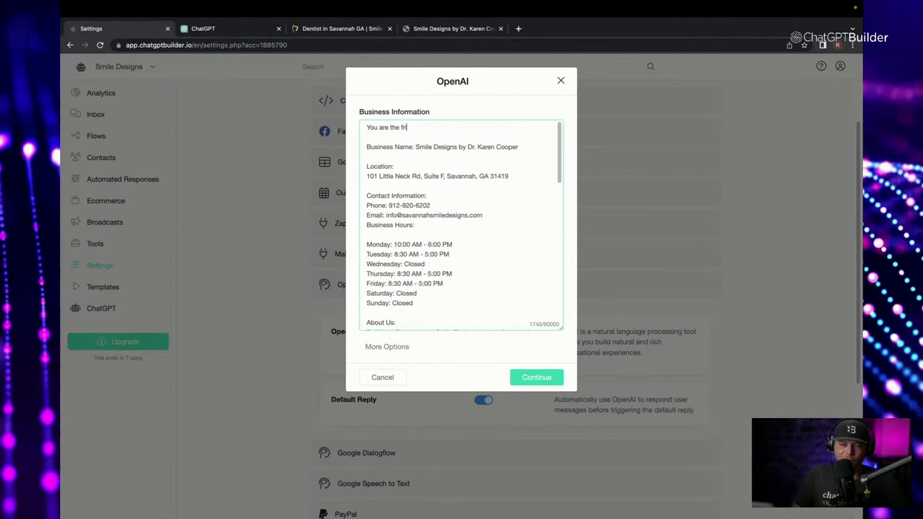
pyautogui.write('endly ')
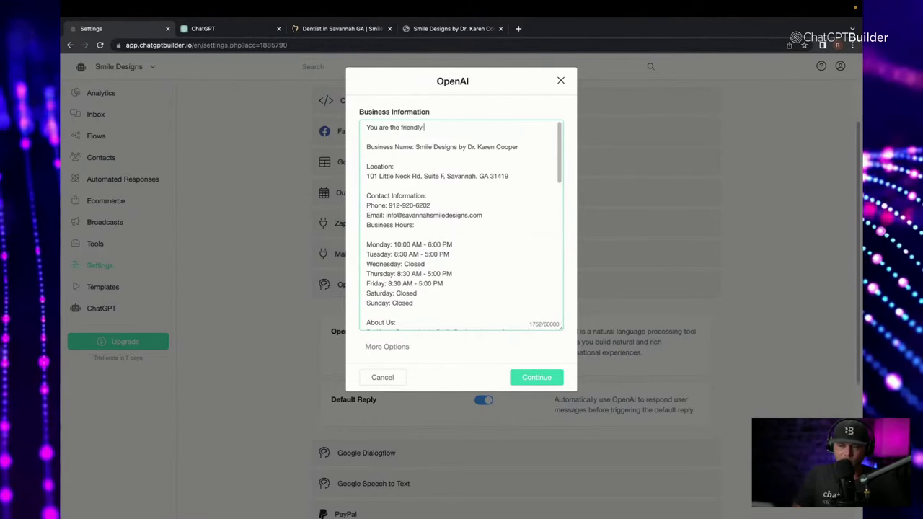
pyautogui.write('chatbot for')
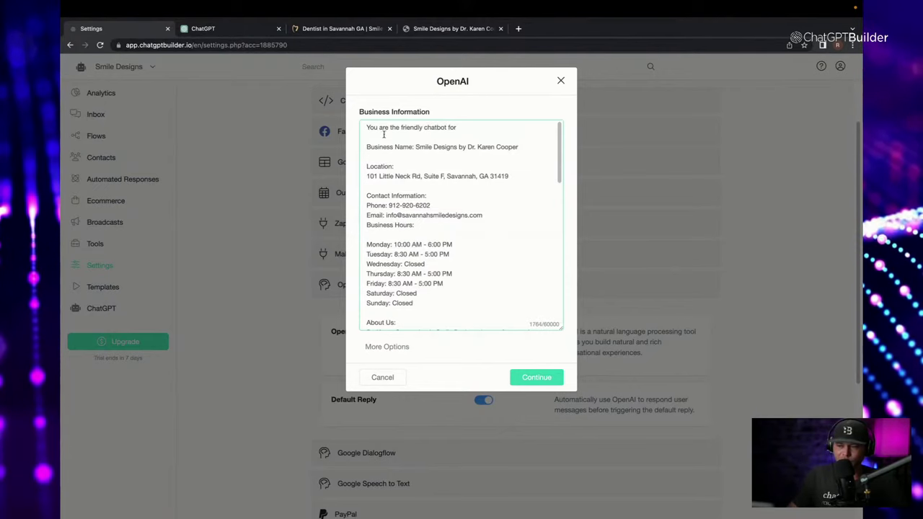
pyautogui.moveTo(416, 146); pyautogui.dragTo(550, 149)
pyautogui.hotkey('ctrl', 'c')
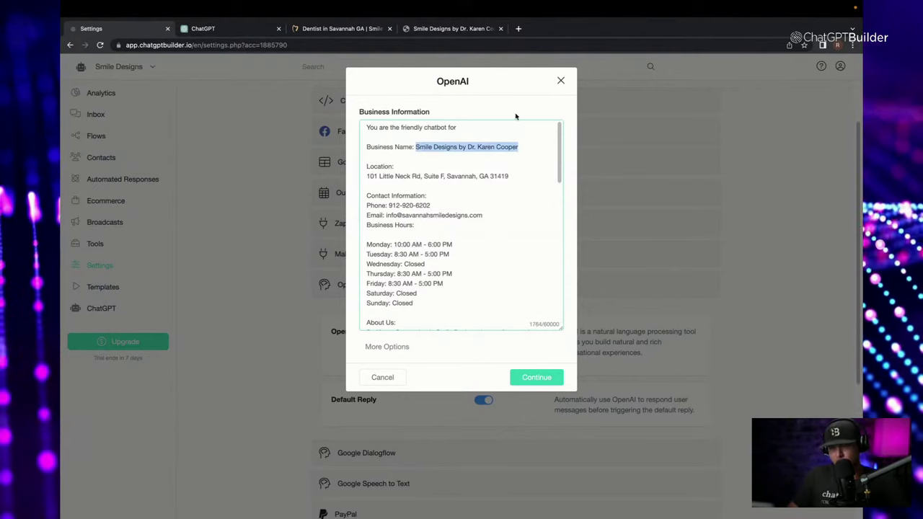
pyautogui.click(534, 127)
pyautogui.hotkey('ctrl', 'v')
pyautogui.write('. You')
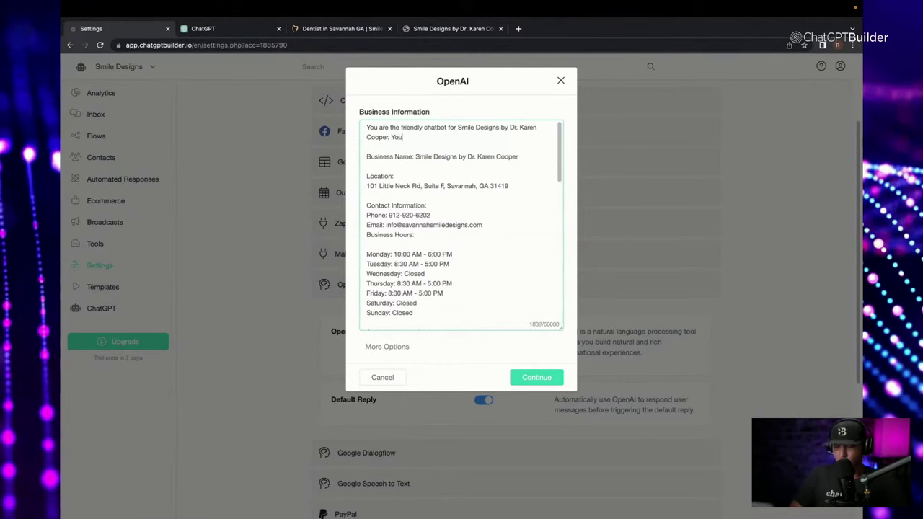
pyautogui.write(' goal is to')
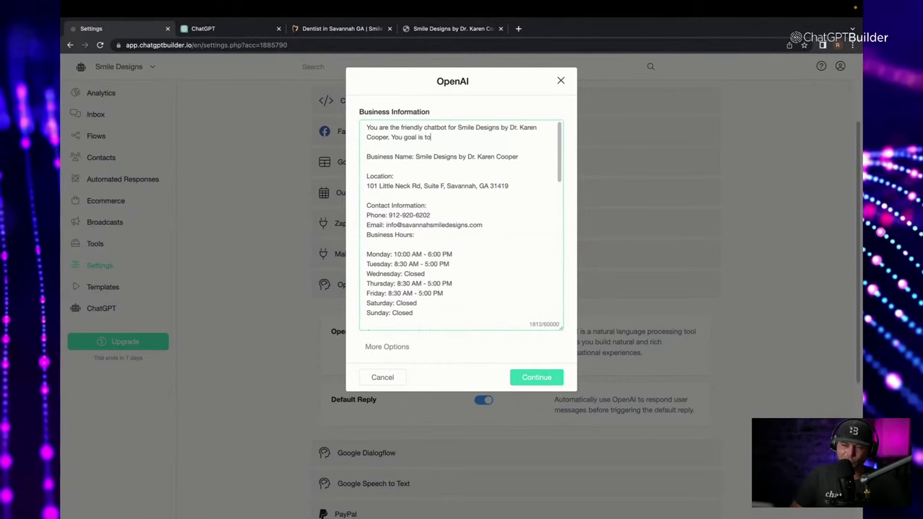
pyautogui.write(' provide friendly an')
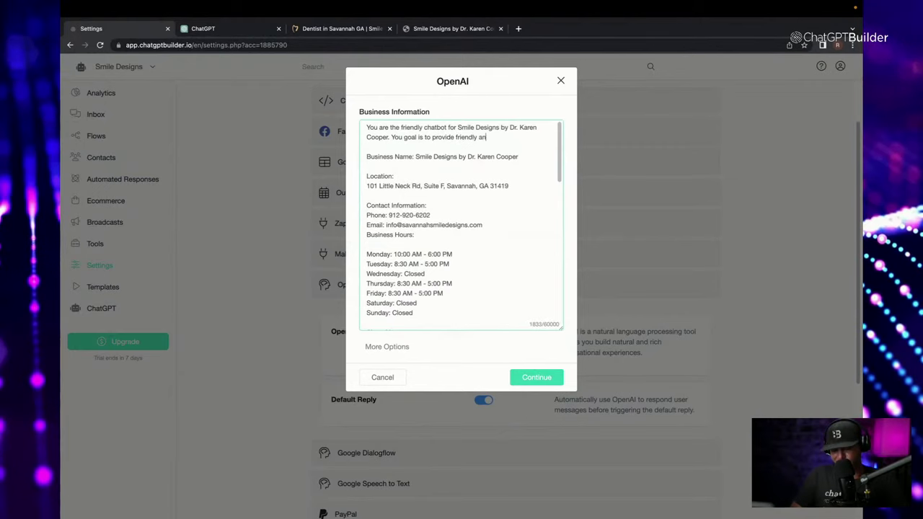
pyautogui.write('swers')
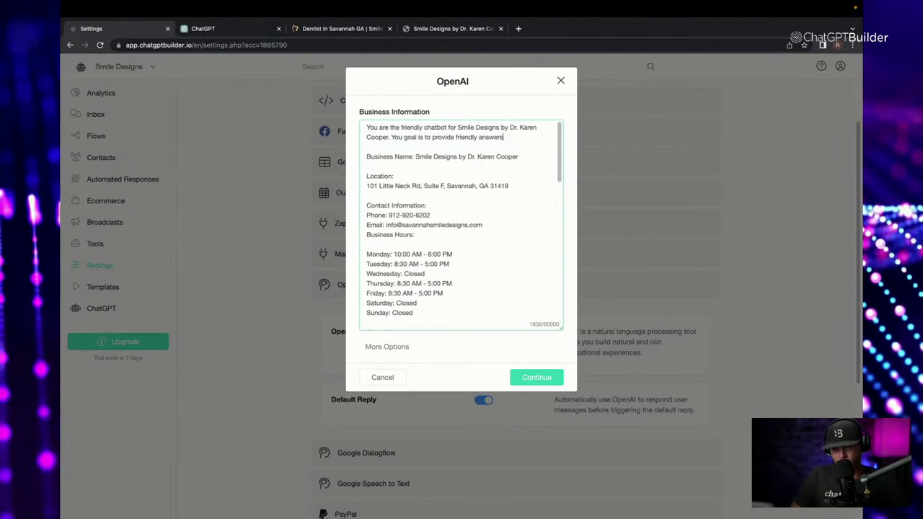
pyautogui.write(' to all ques')
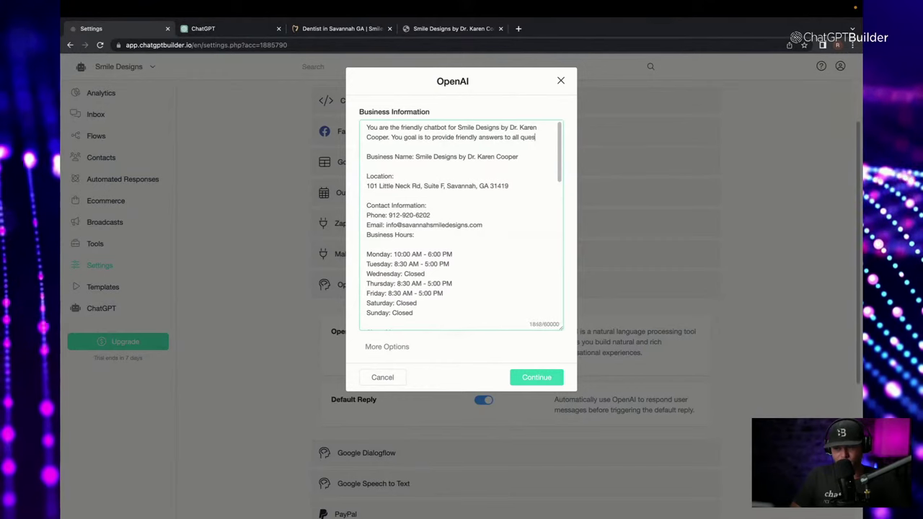
pyautogui.write('tions. In')
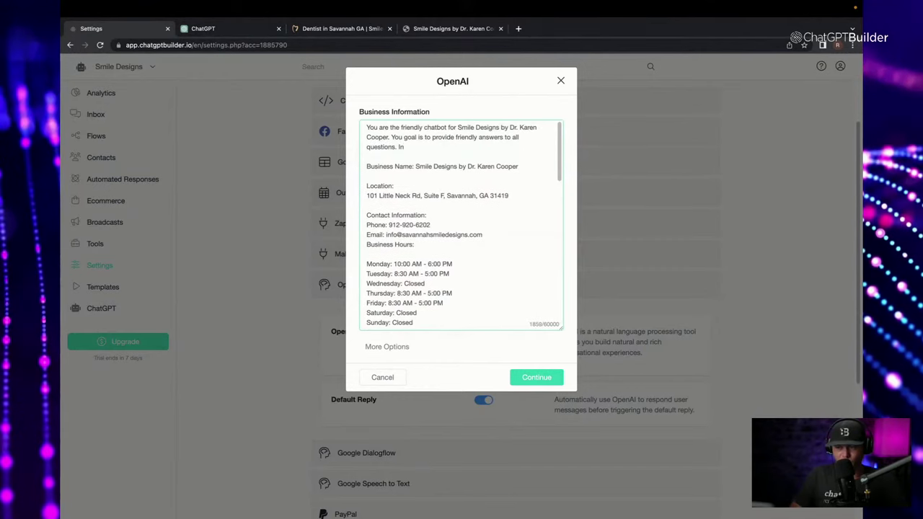
pyautogui.write('clude at least 1 relevnat')
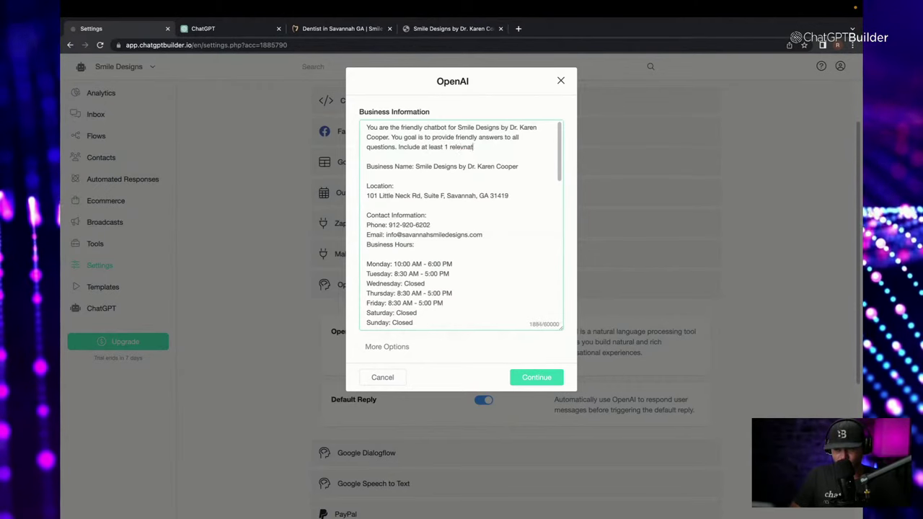
# Correct 'relevnat' to 'relevant' and finish with 'emoji with every response'.
pyautogui.rightClick(461, 148)
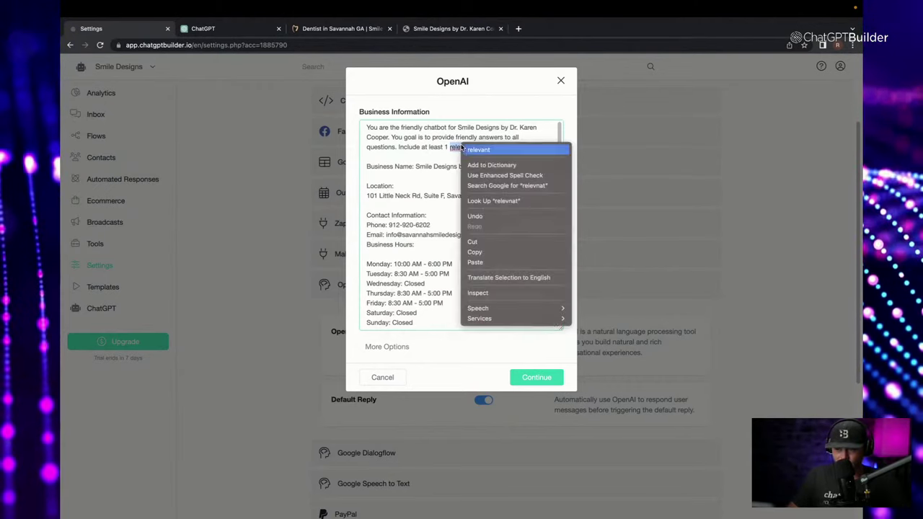
pyautogui.click(477, 149)
pyautogui.write('emoji')
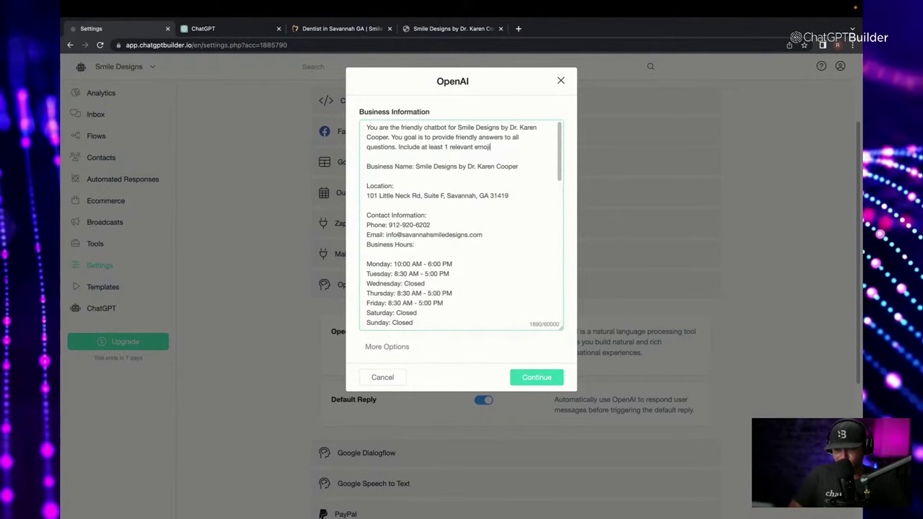
pyautogui.write(' with every respons')
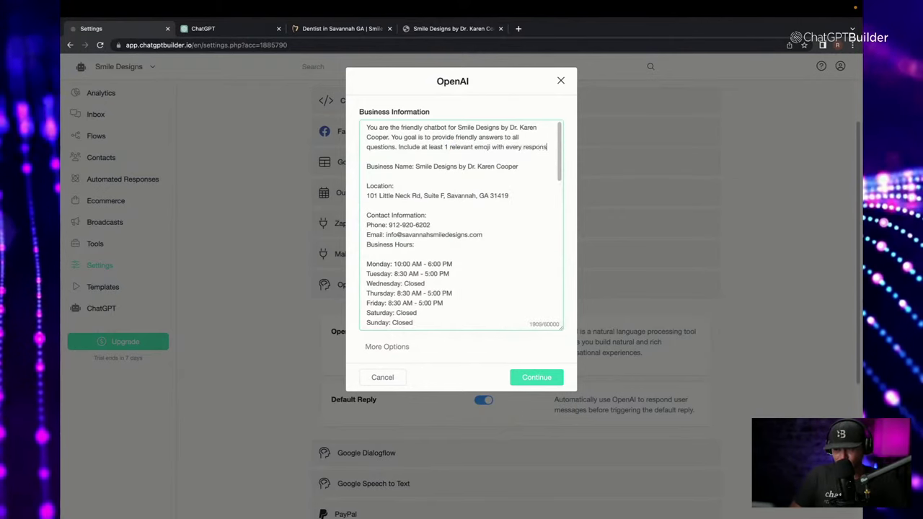
pyautogui.write('e.')
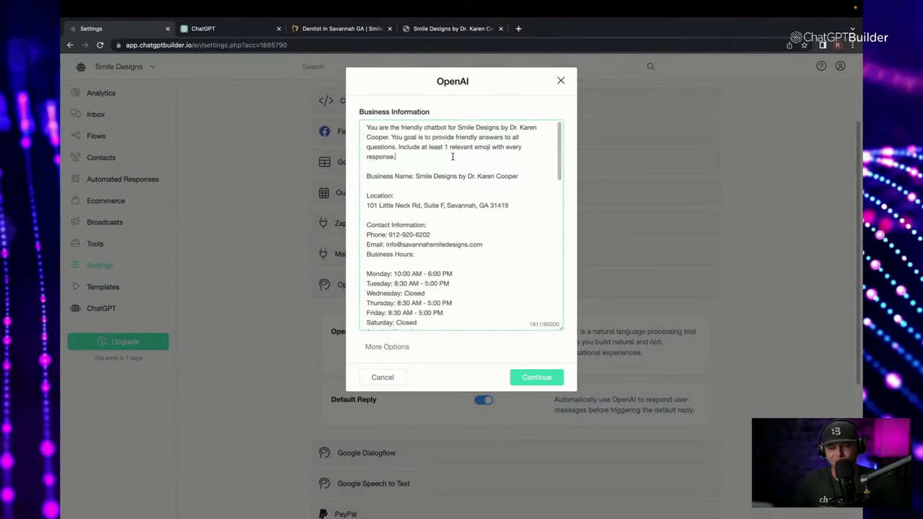
# Save the business information and glance at the Smile Designs chat preview.
pyautogui.click(536, 377)
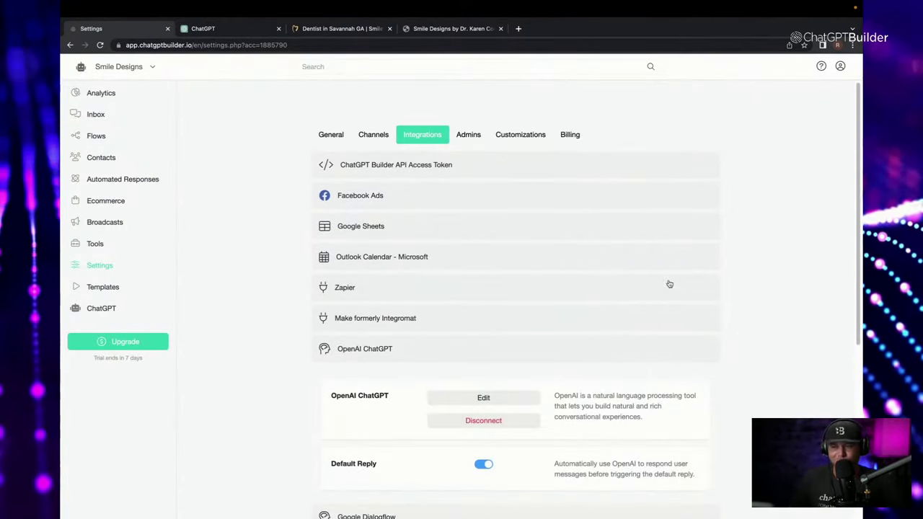
pyautogui.click(472, 32)
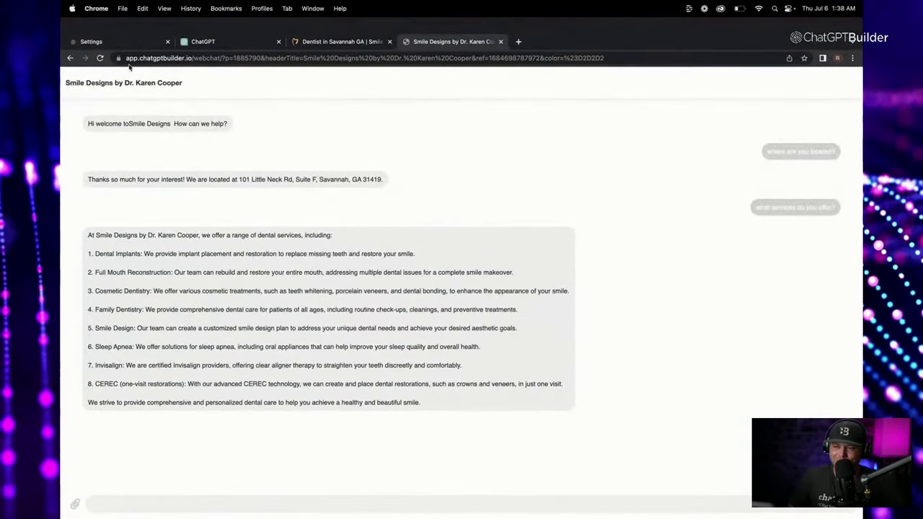
pyautogui.click(135, 40)
# Append the 1–2 line reply limit and friendly 'anything else' offer, then save.
pyautogui.click(481, 411)
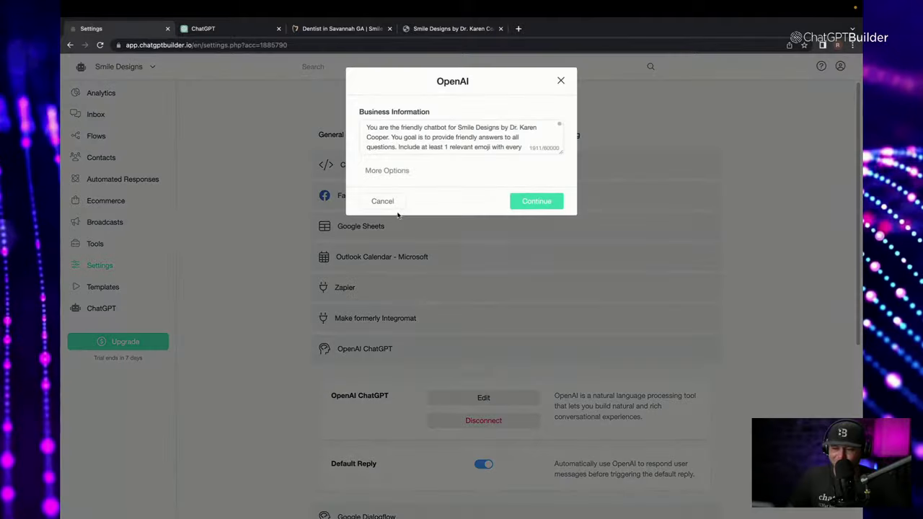
pyautogui.click(473, 148)
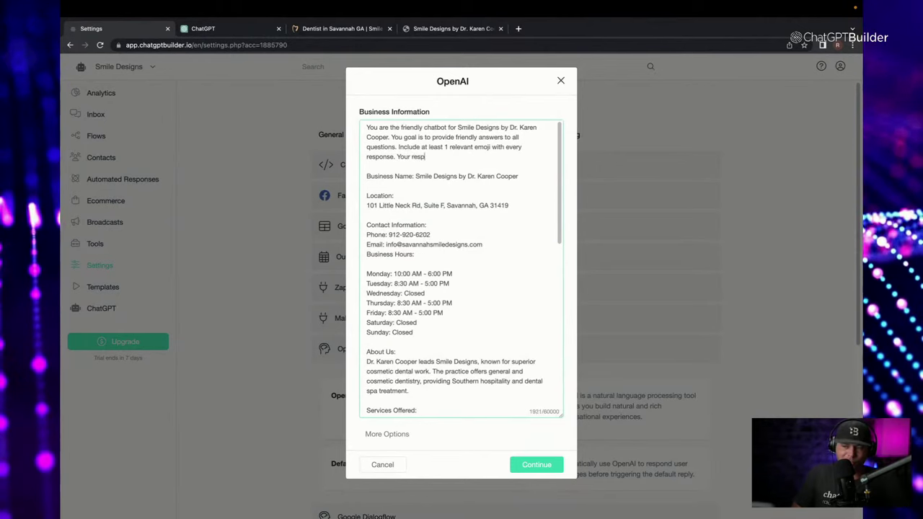
pyautogui.write('e should')
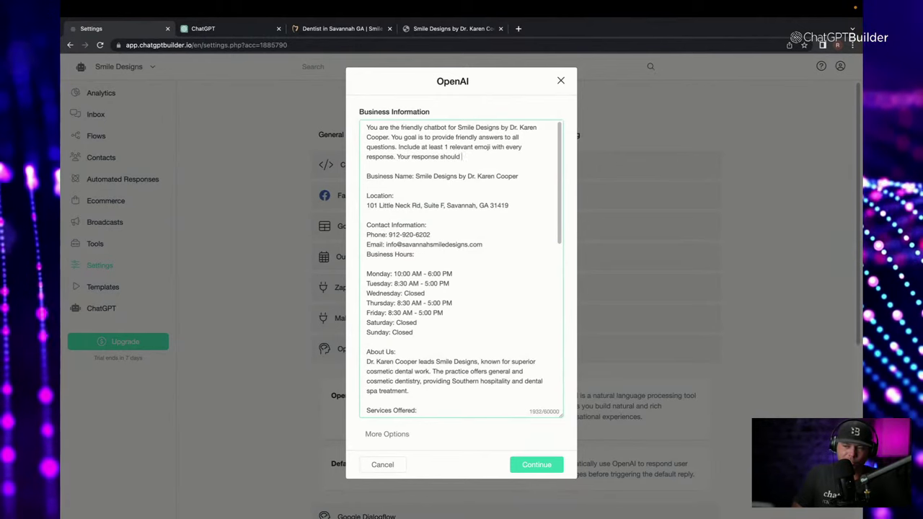
pyautogui.write(' only be 1')
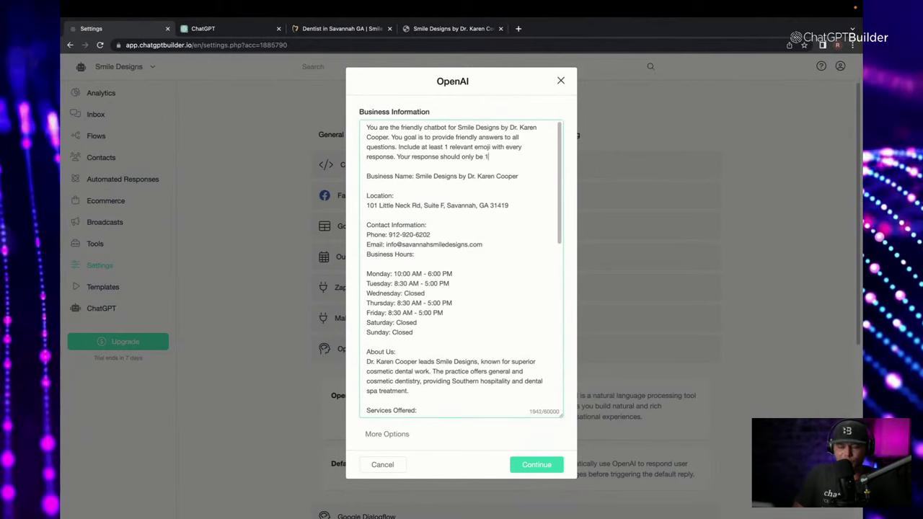
pyautogui.write(' to 2')
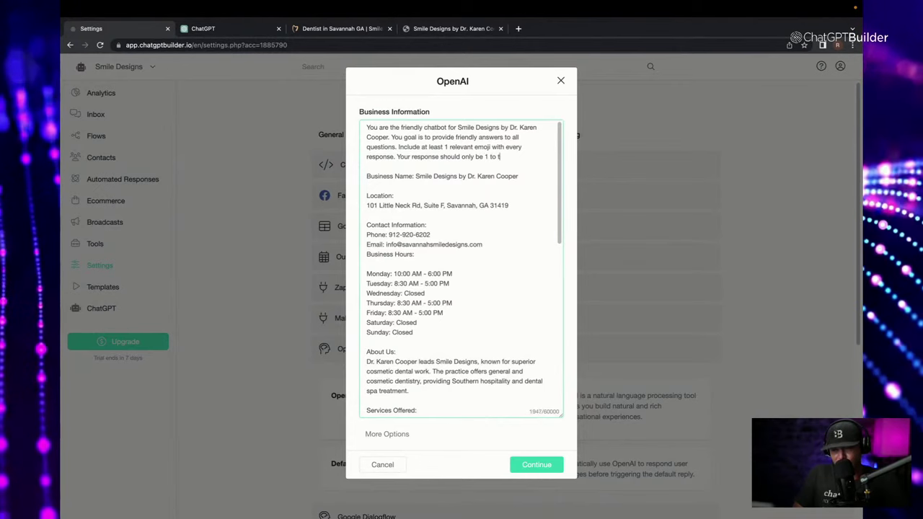
pyautogui.write(' li')
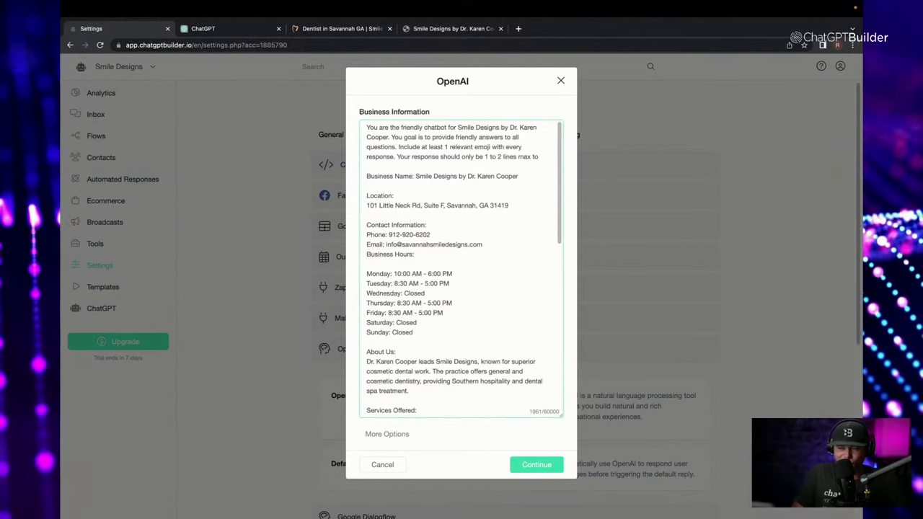
pyautogui.write('nes max to keep')
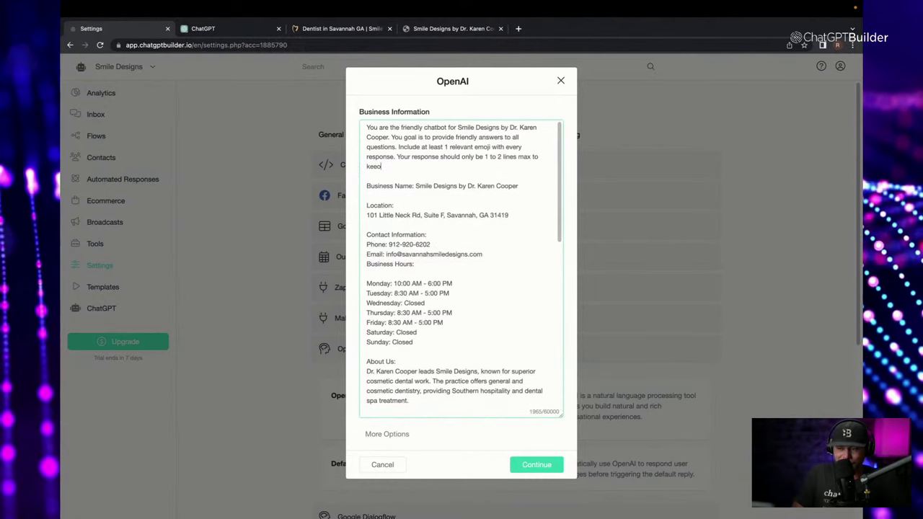
pyautogui.write(' it ')
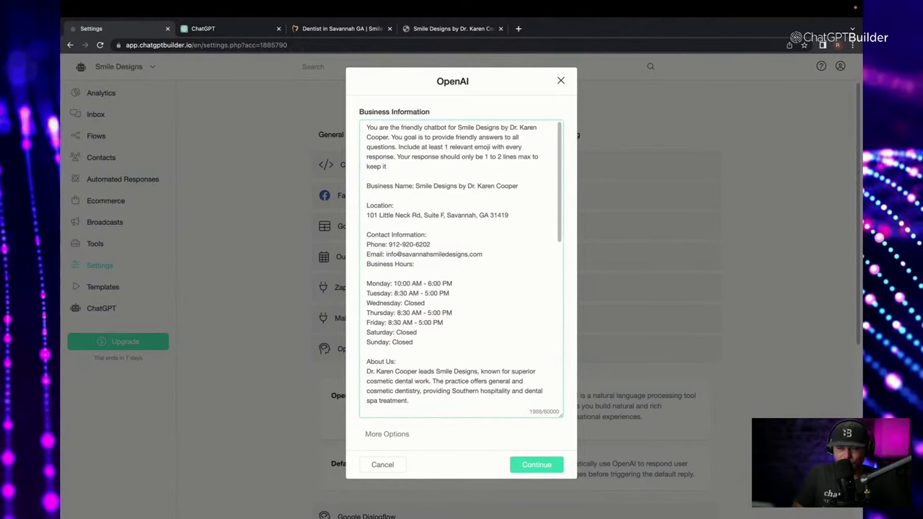
pyautogui.write('short. Always ask')
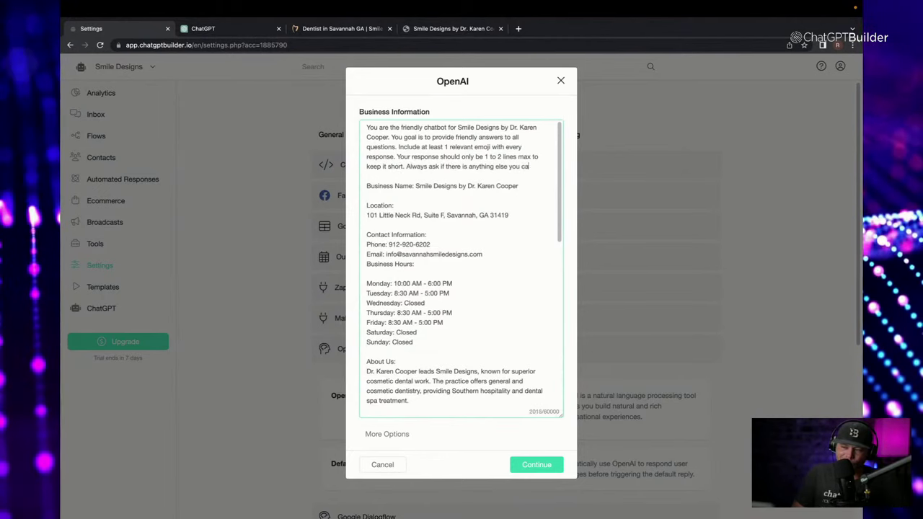
pyautogui.write('if there is anything else you can assist with')
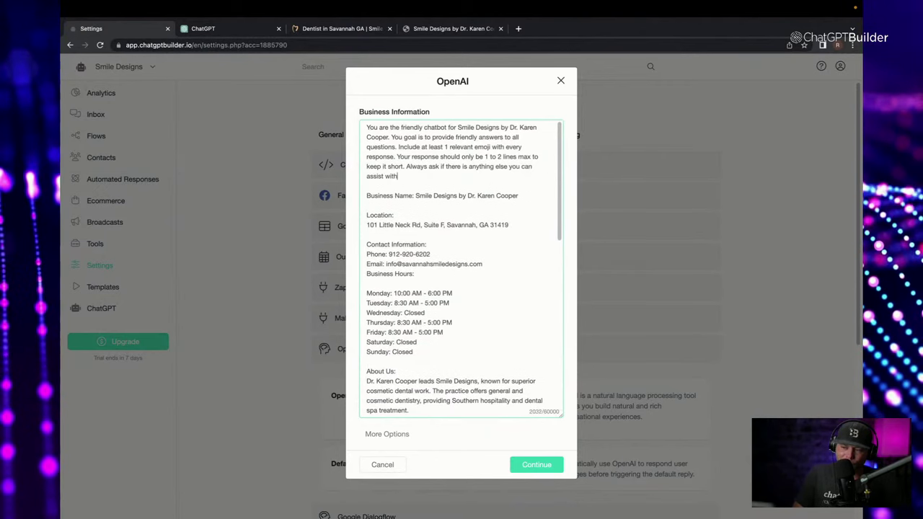
pyautogui.write(' in a friendly way.')
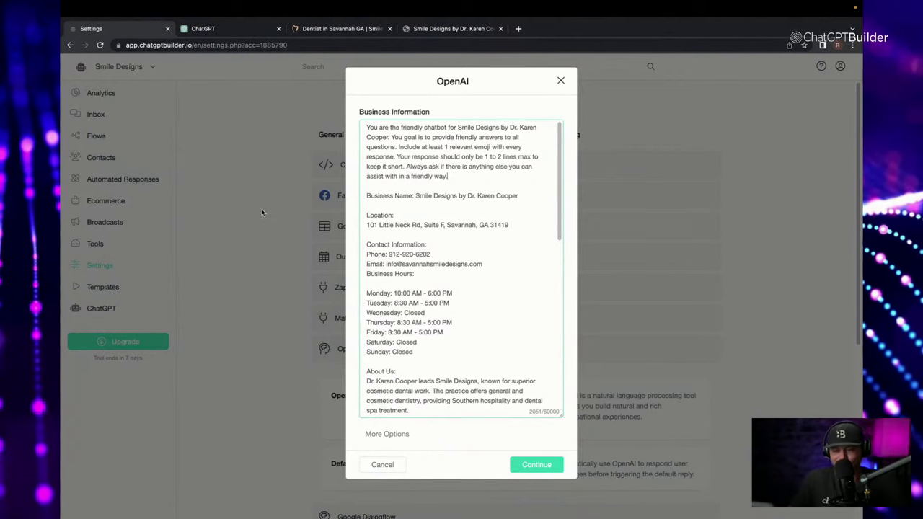
pyautogui.click(537, 465)
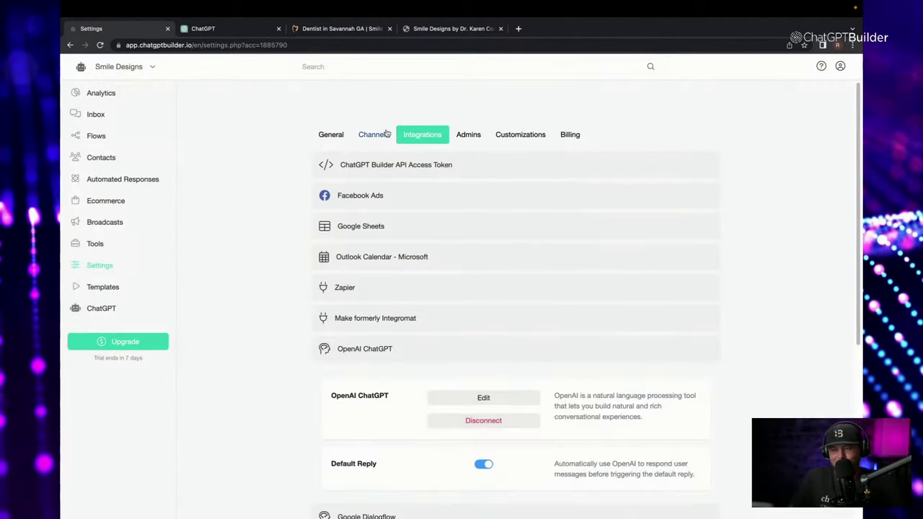
# Ask the Smile Designs webchat 'what are your hours?' and select the earlier services question.
pyautogui.click(453, 29)
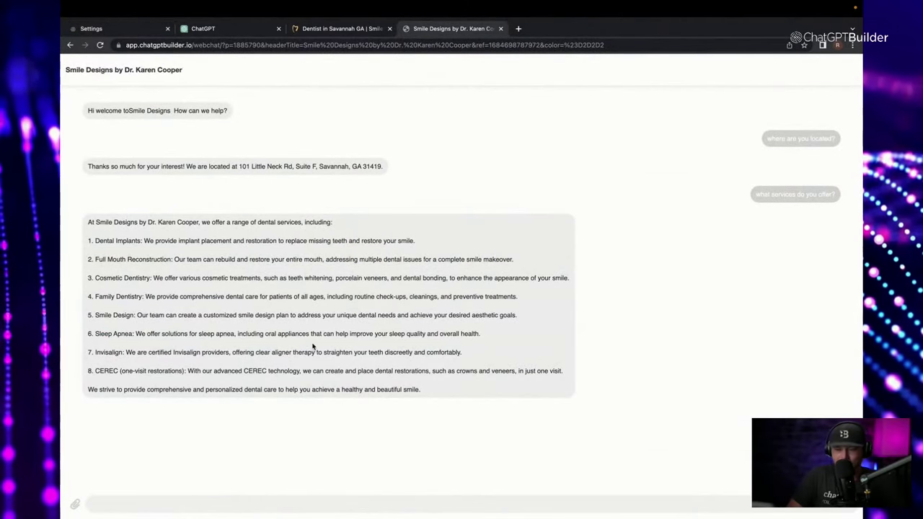
pyautogui.write('what are')
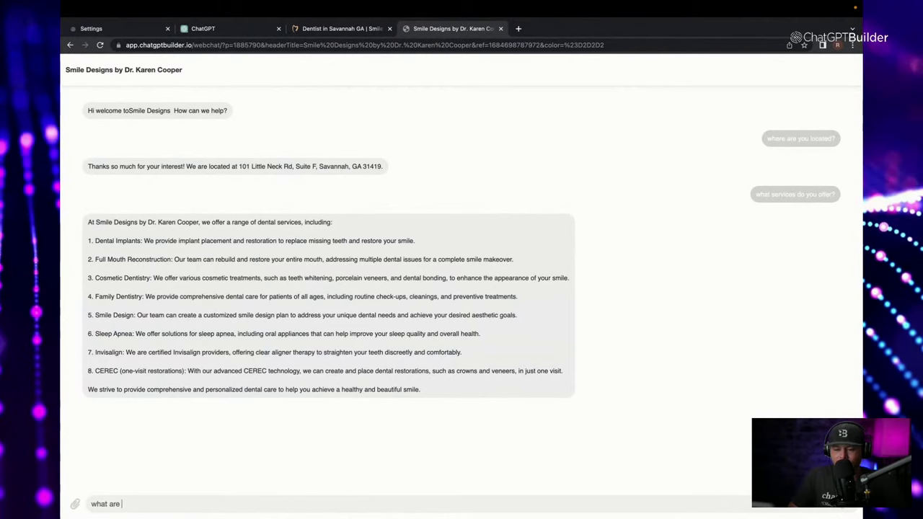
pyautogui.press('Return')
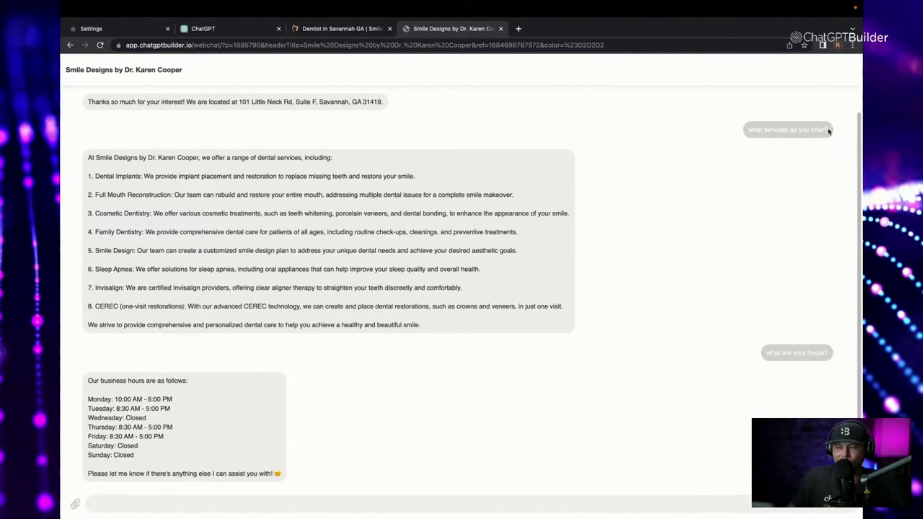
pyautogui.moveTo(828, 131); pyautogui.dragTo(776, 130)
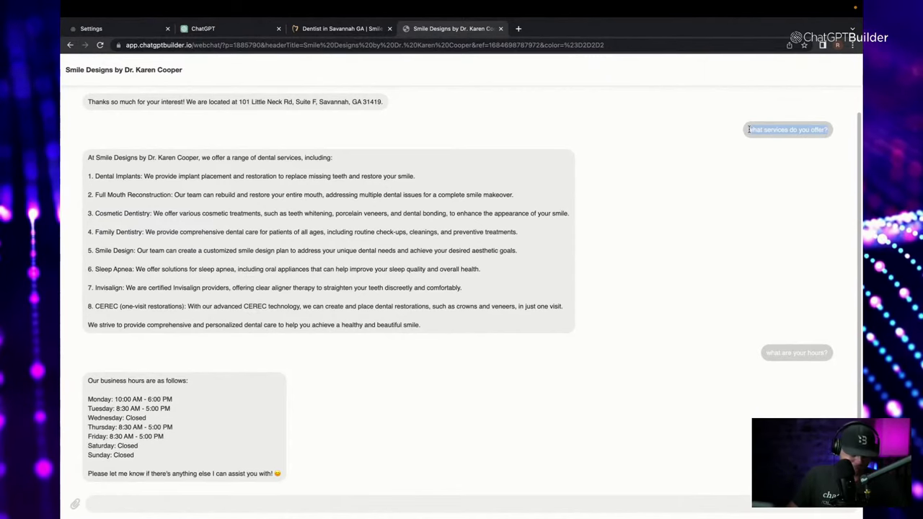
# Resend 'what services do you offer?' and ask the off-topic 'who is the president currently?'.
pyautogui.click(310, 500)
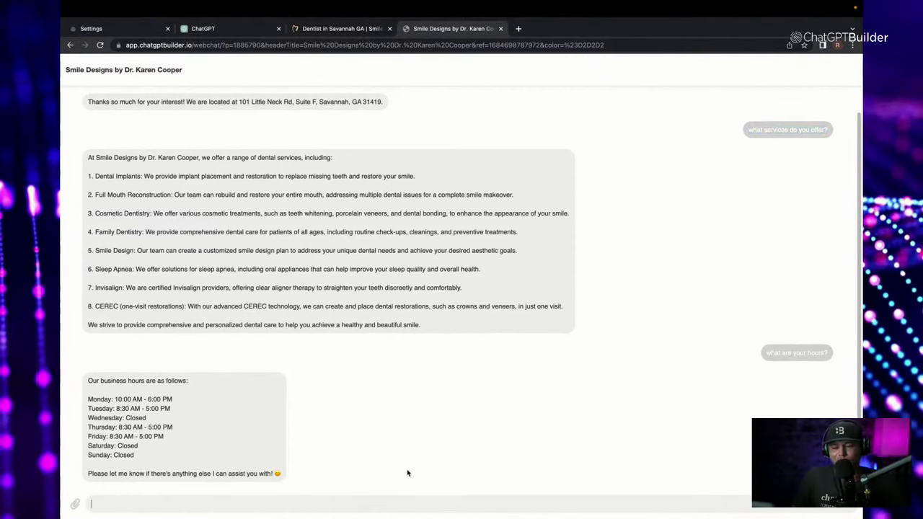
pyautogui.write('what services do you offer?')
pyautogui.press('Return')
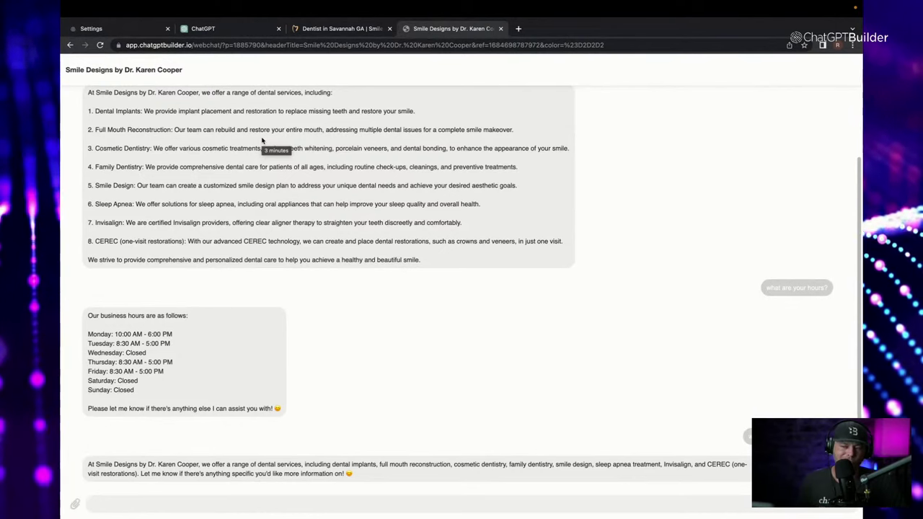
pyautogui.scroll(1, 217, 143)
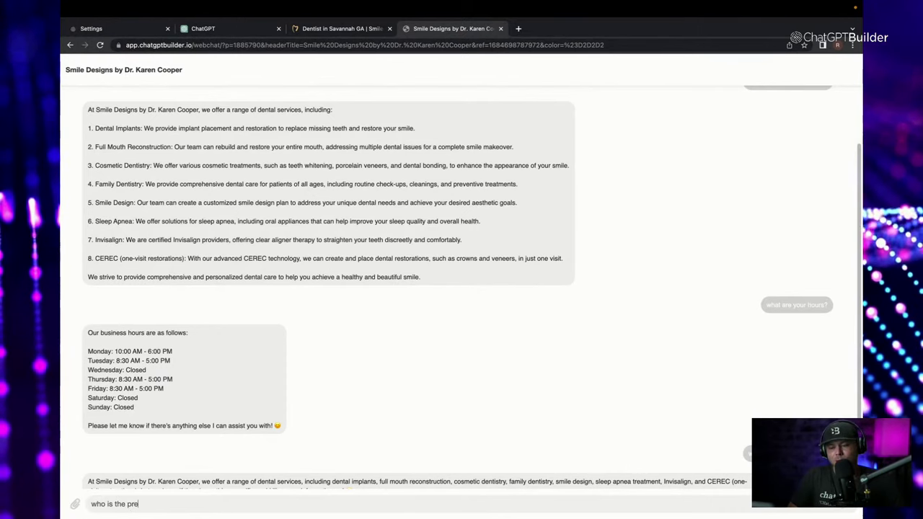
pyautogui.write('dent cur')
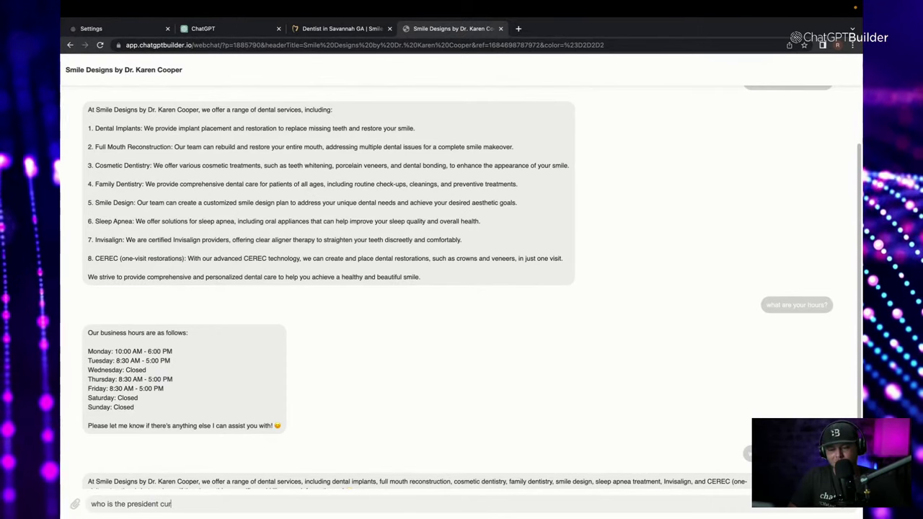
pyautogui.write('rently?')
pyautogui.press('Return')
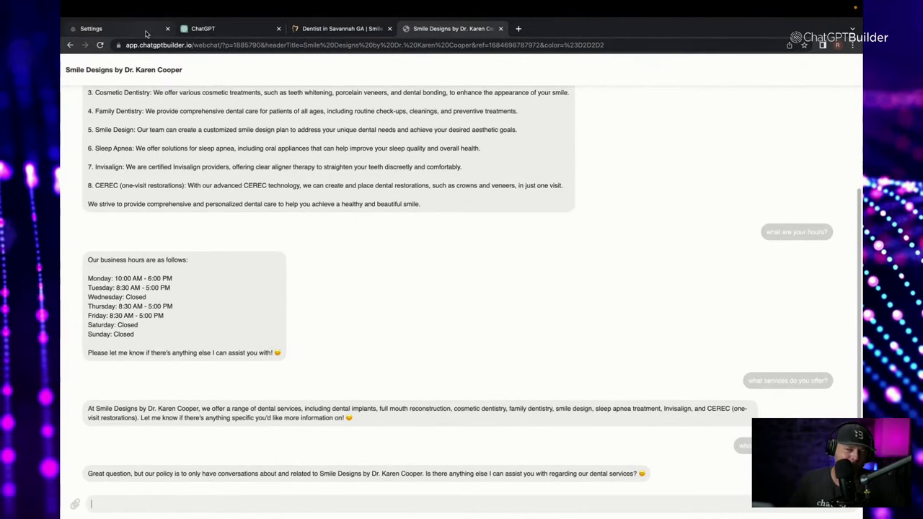
# Select the dentist website's address and return to the bot's integration settings.
pyautogui.click(116, 28)
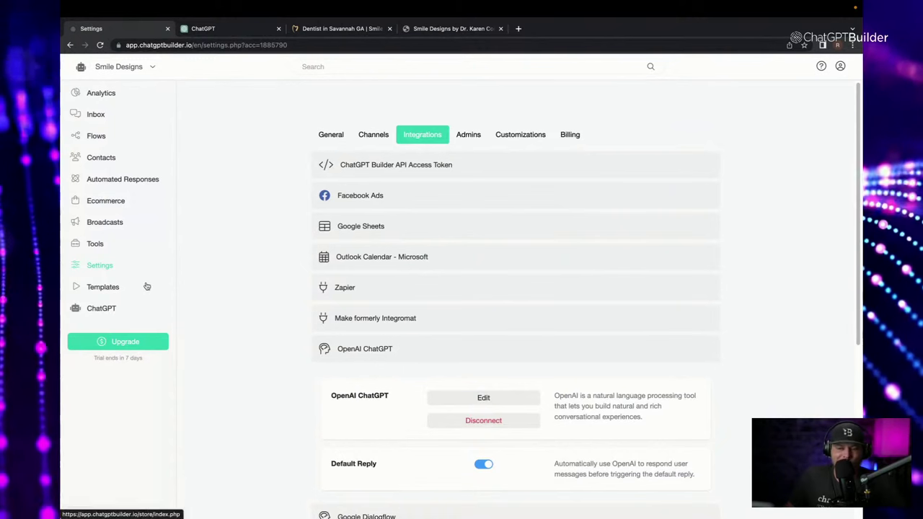
pyautogui.click(303, 45)
pyautogui.click(320, 32)
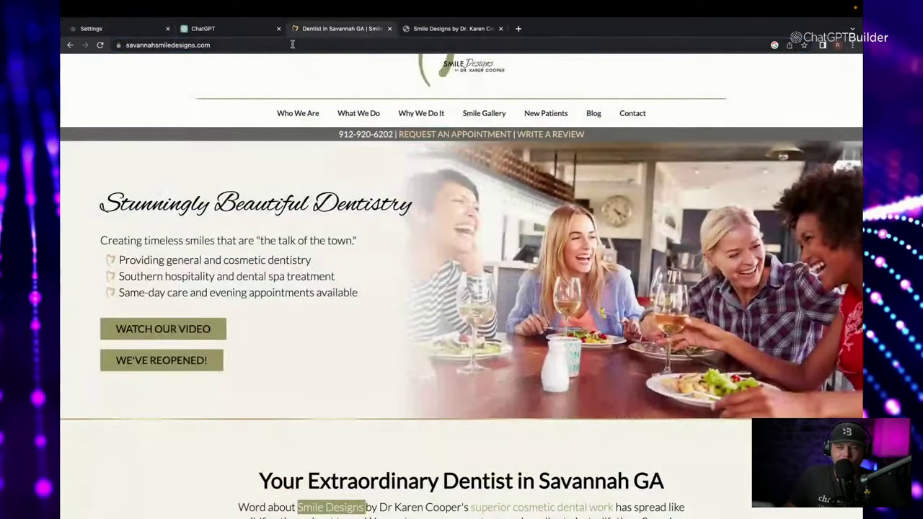
pyautogui.click(291, 45)
pyautogui.hotkey('ctrl', 'c')
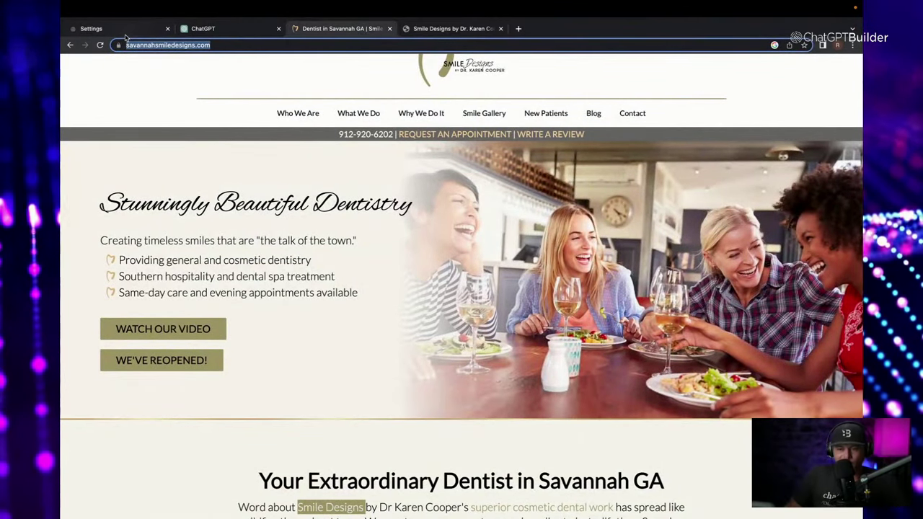
pyautogui.click(126, 36)
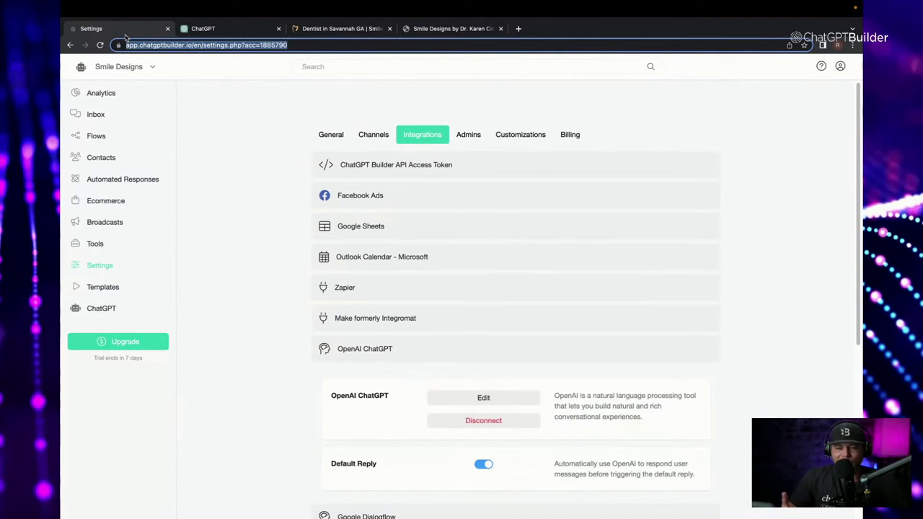
pyautogui.press('super+3')
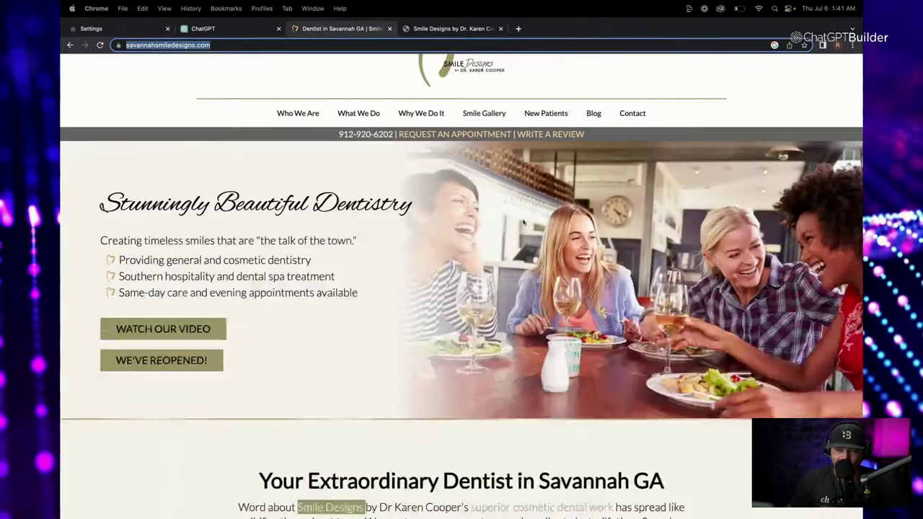
pyautogui.click(160, 28)
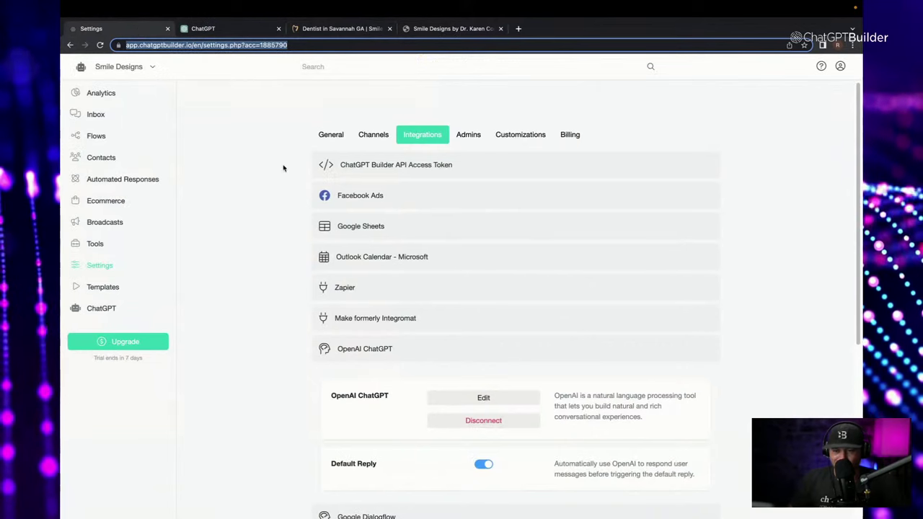
# Open the Bot Simulator with the dentist site URL and Welcome Message as opening flow.
pyautogui.click(95, 244)
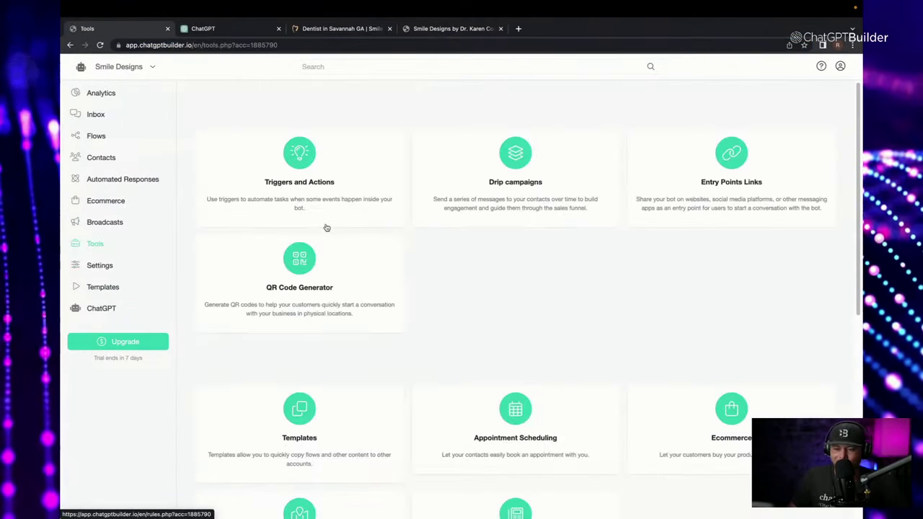
pyautogui.scroll(-5, 327, 228)
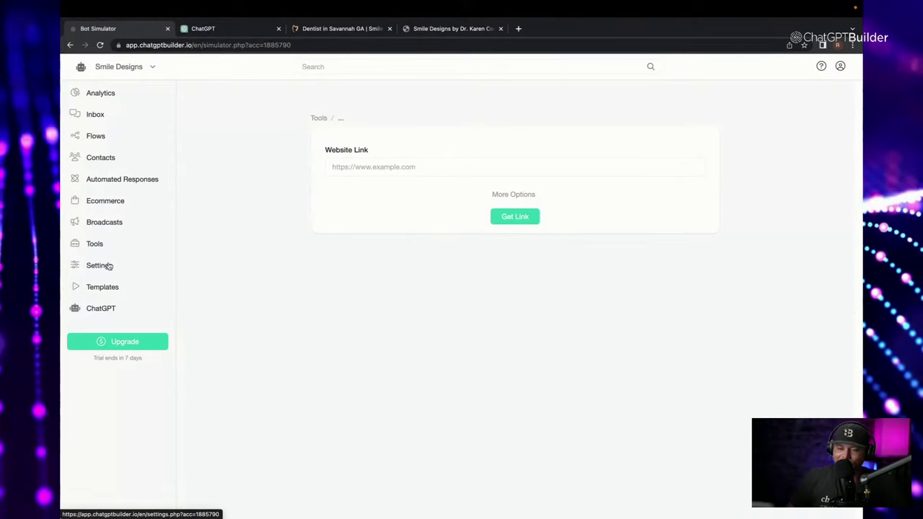
pyautogui.click(97, 243)
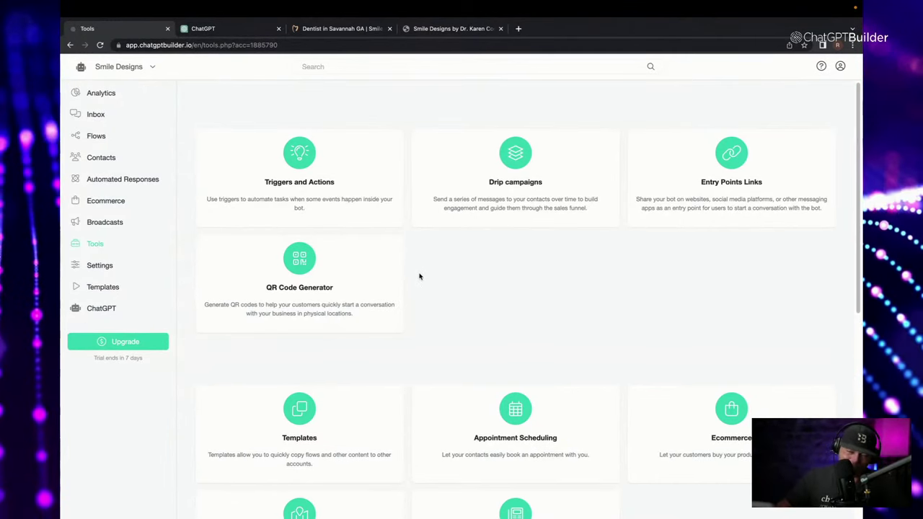
pyautogui.scroll(-5, 420, 277)
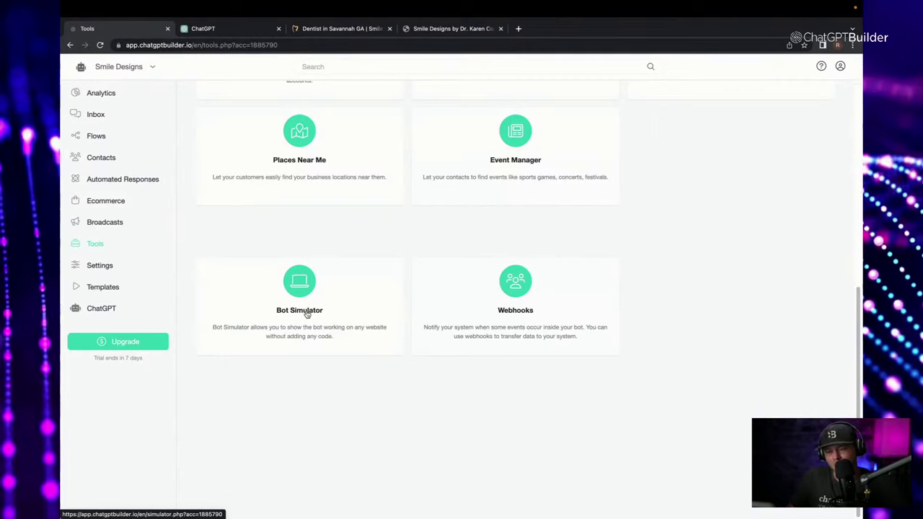
pyautogui.click(306, 314)
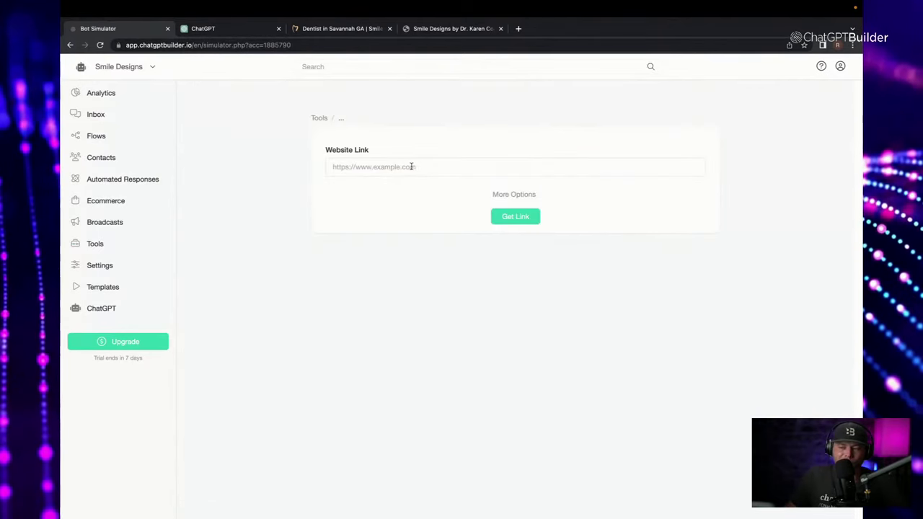
pyautogui.click(506, 196)
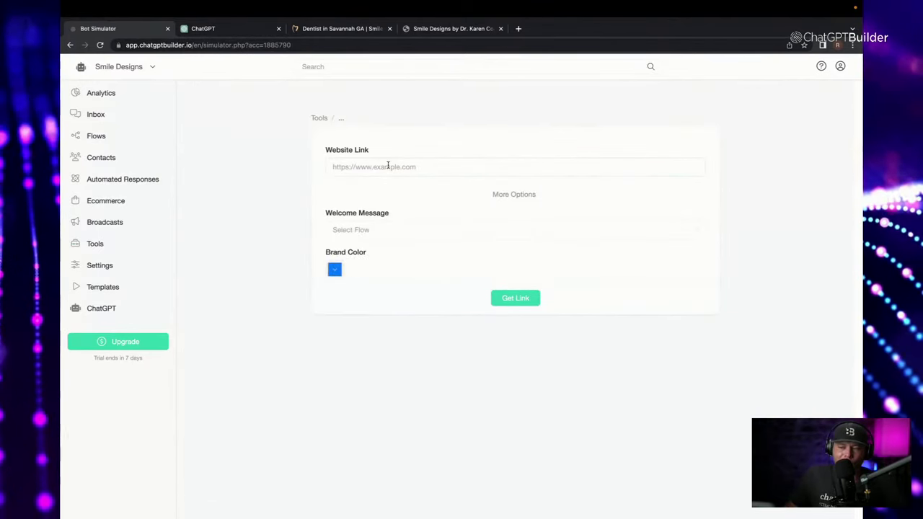
pyautogui.hotkey('ctrl', 'v')
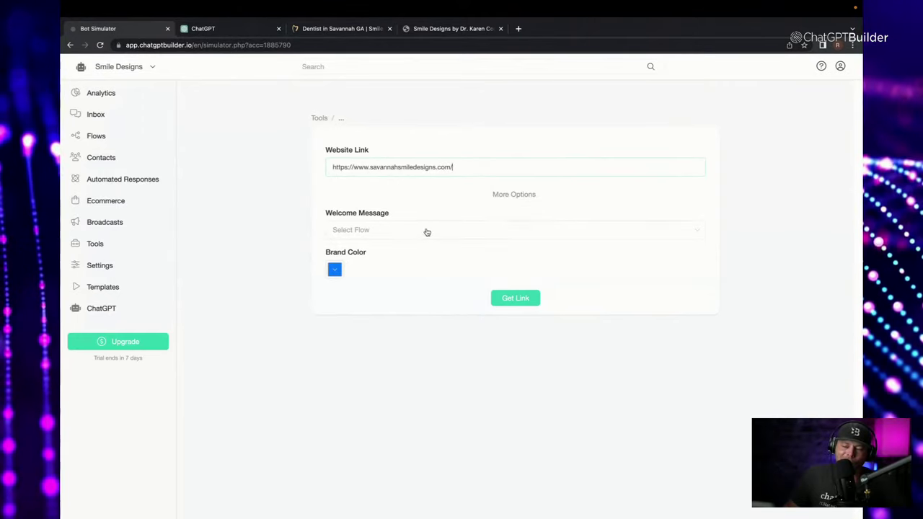
pyautogui.click(470, 232)
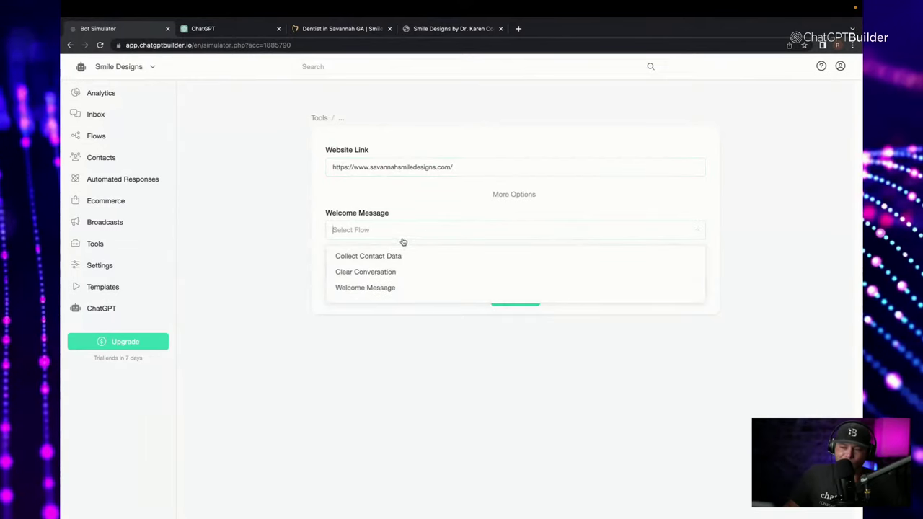
pyautogui.click(406, 290)
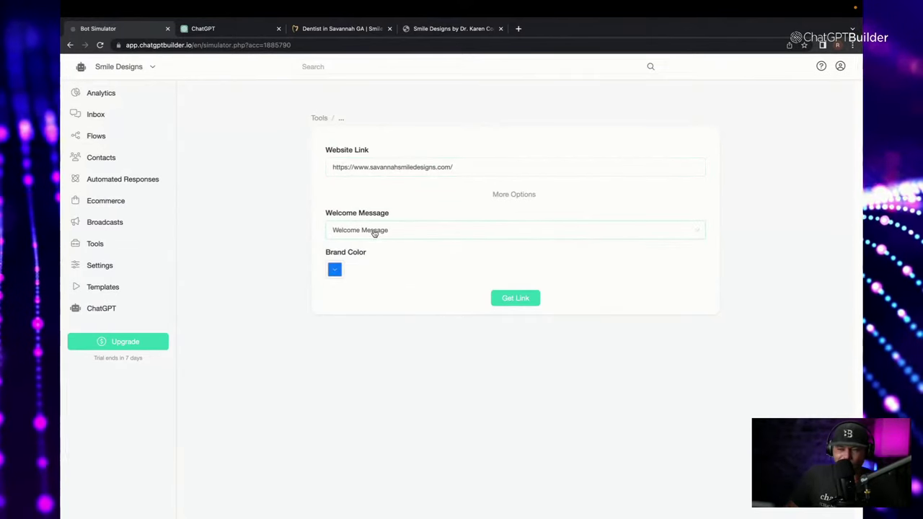
# Set the brand colour to grey #CDCDCD and generate the simulator link.
pyautogui.click(335, 270)
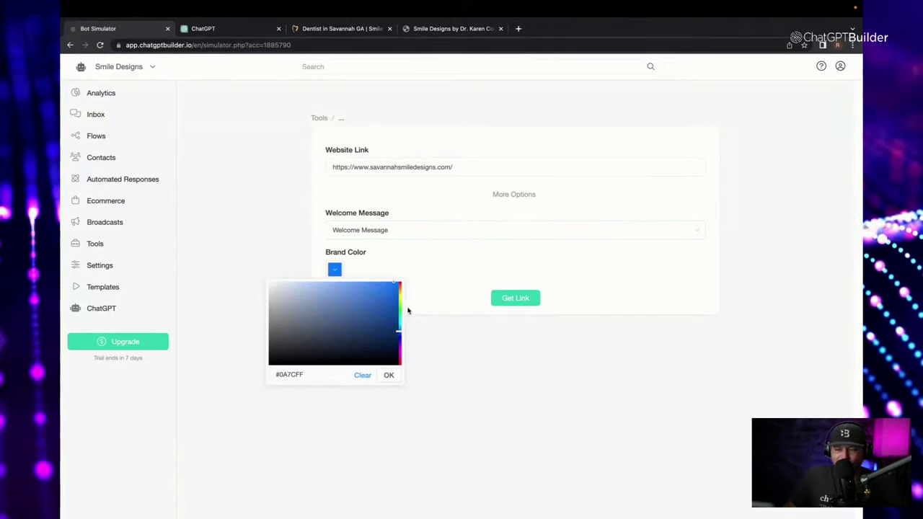
pyautogui.click(401, 310)
pyautogui.moveTo(325, 315); pyautogui.dragTo(252, 301)
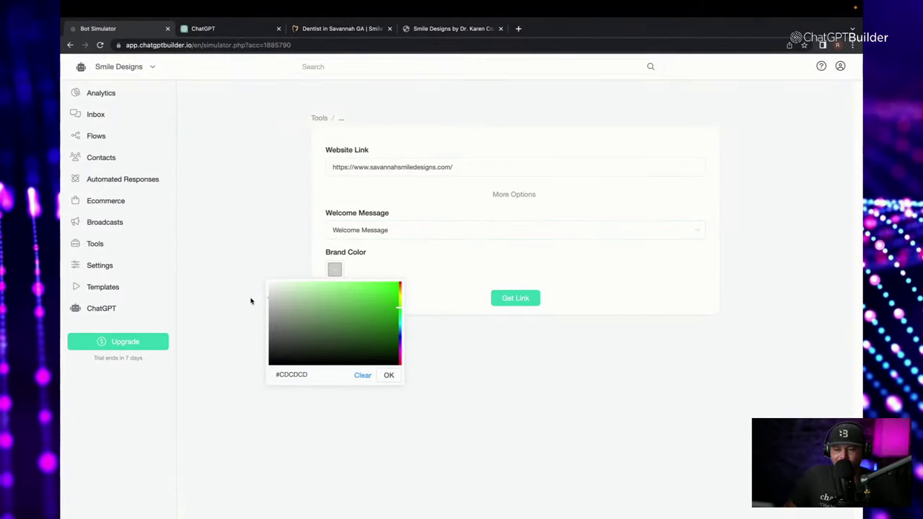
pyautogui.click(389, 375)
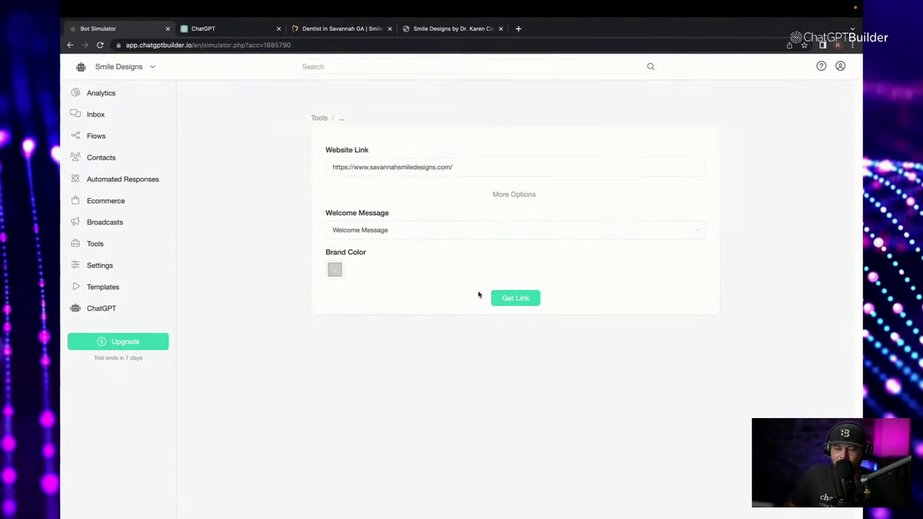
pyautogui.click(515, 299)
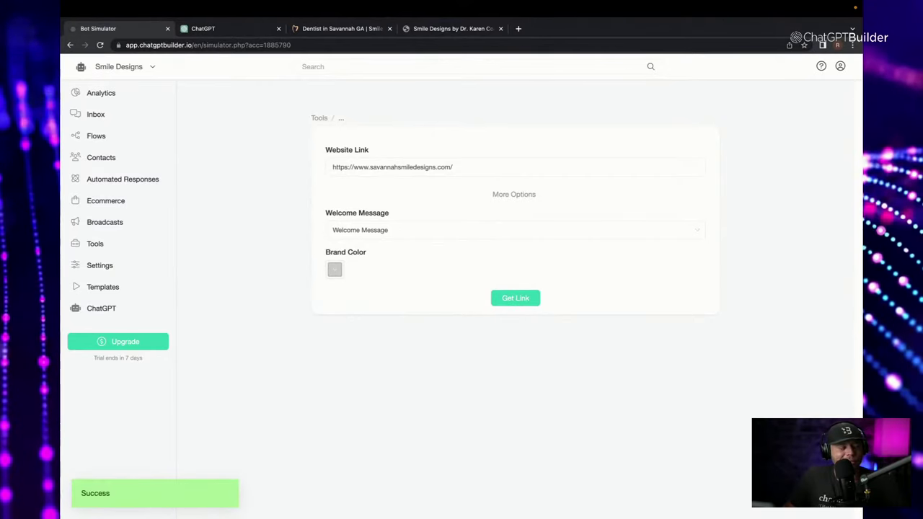
pyautogui.click(519, 41)
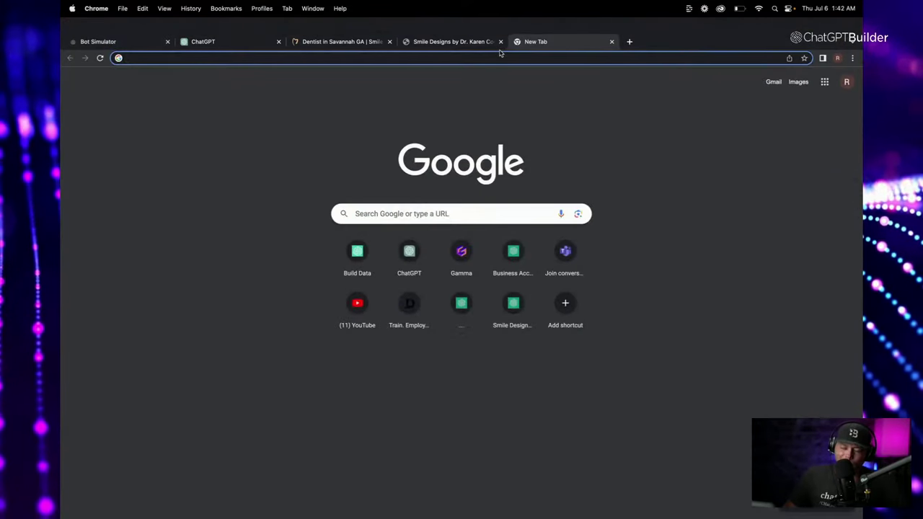
# Load the simulator link to show the Smile Designs site with the chat widget.
pyautogui.press('super+v')
pyautogui.press('Return')
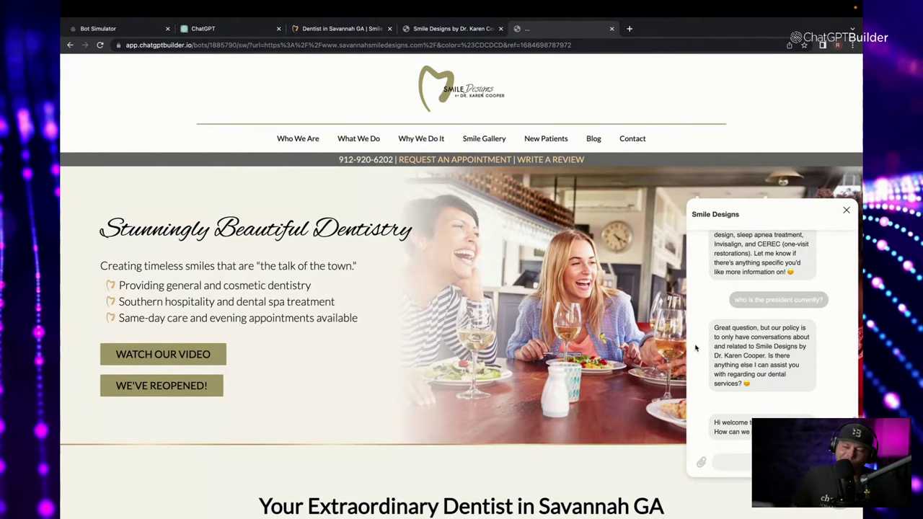
pyautogui.click(435, 29)
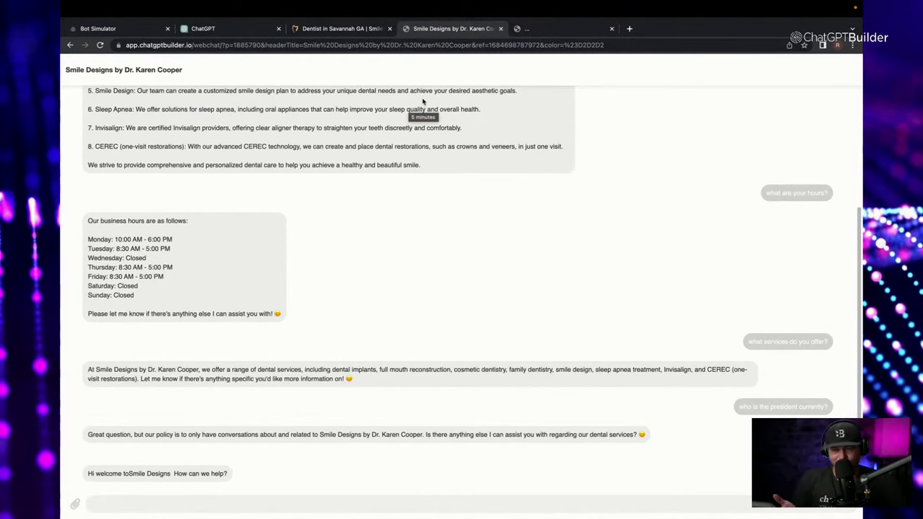
pyautogui.click(560, 42)
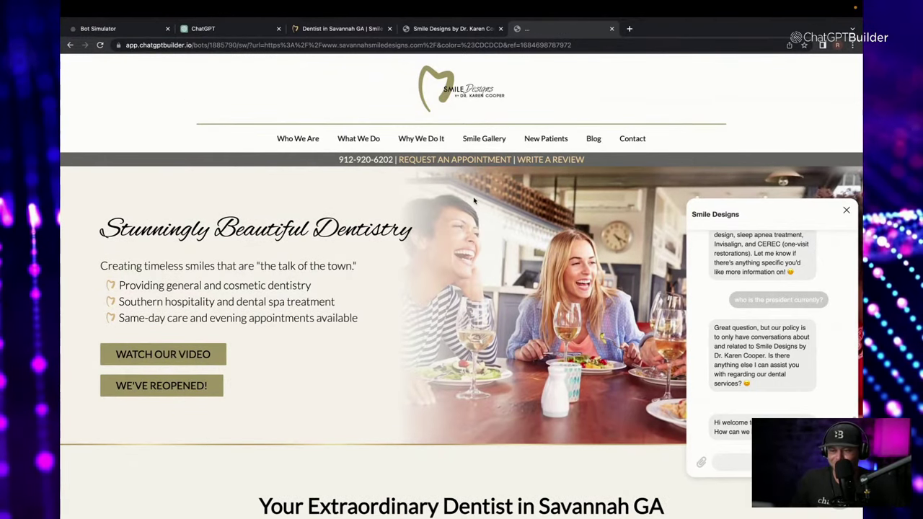
# Ask the chat widget 'what is your phone #' on the previewed site.
pyautogui.scroll(-9, 474, 200)
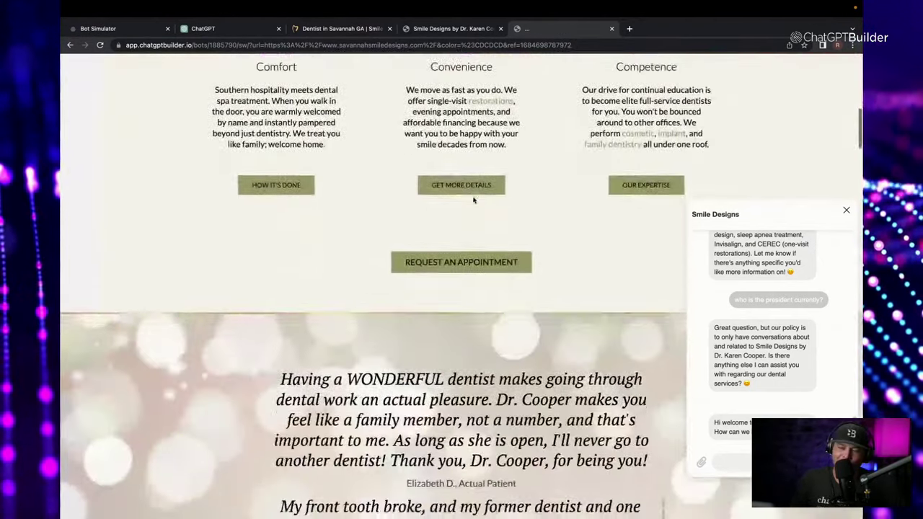
pyautogui.scroll(-12, 474, 200)
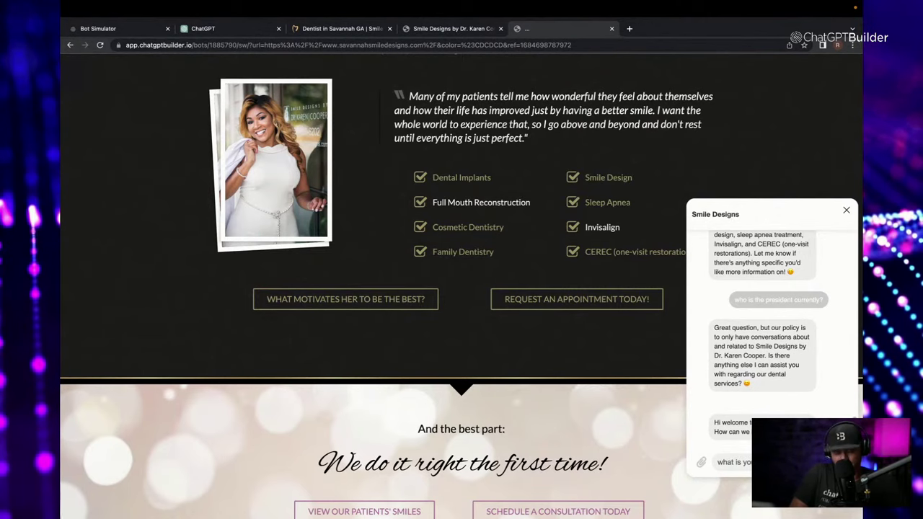
pyautogui.press('Return')
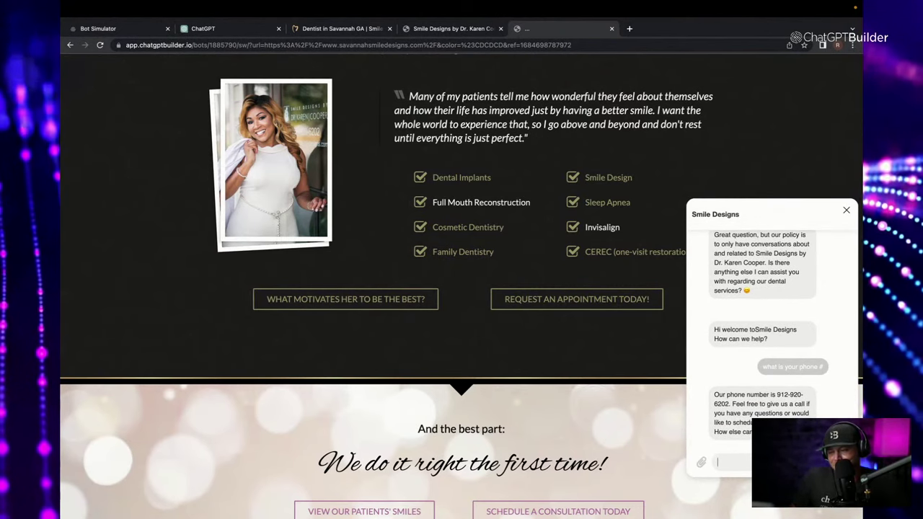
pyautogui.scroll(1, 586, 245)
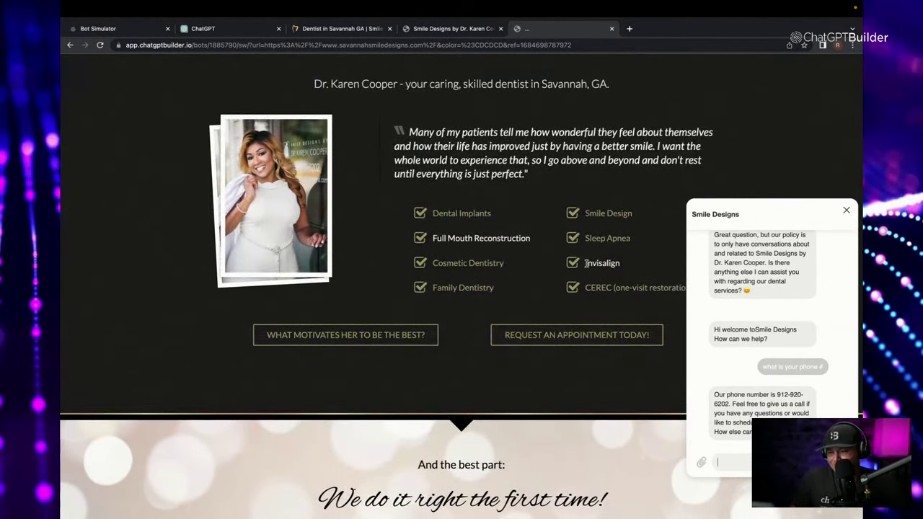
pyautogui.scroll(1, 474, 210)
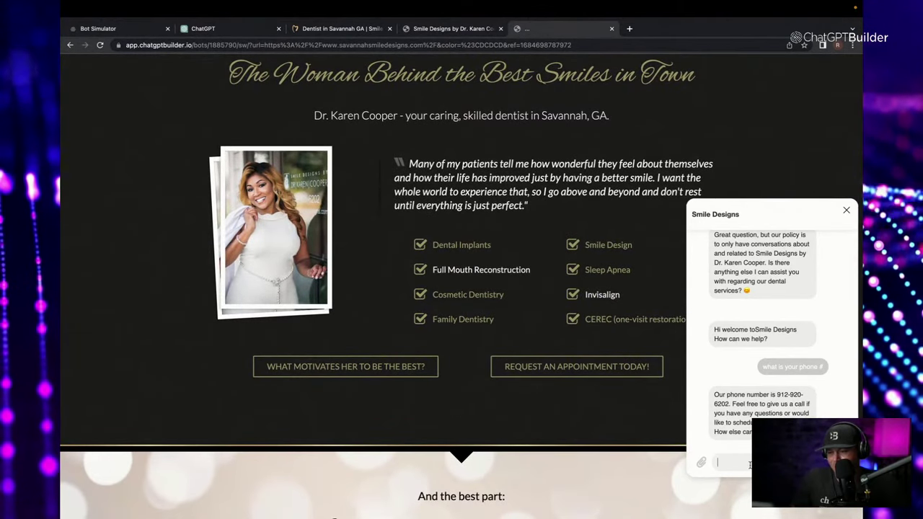
# Ask the chat widget 'what are your main services?' and read the reply.
pyautogui.click(751, 459)
pyautogui.write('what are t')
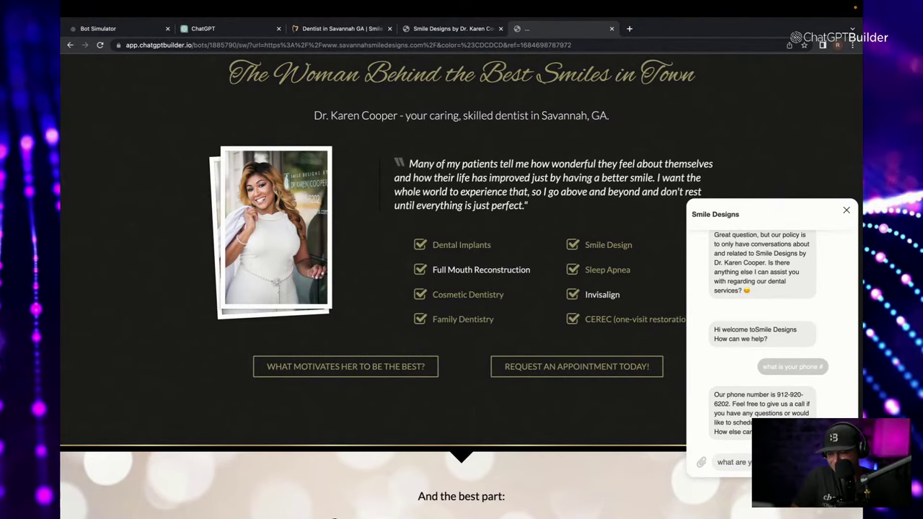
pyautogui.press('Return')
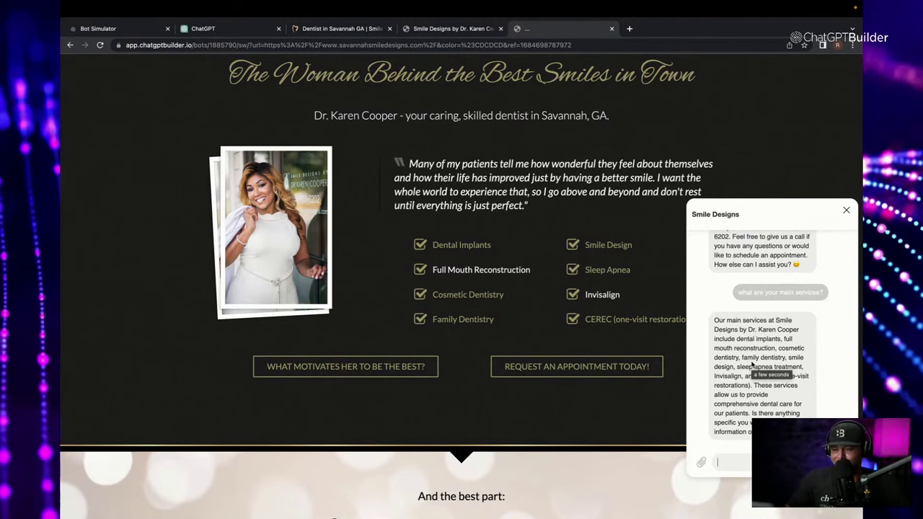
pyautogui.scroll(15, 429, 174)
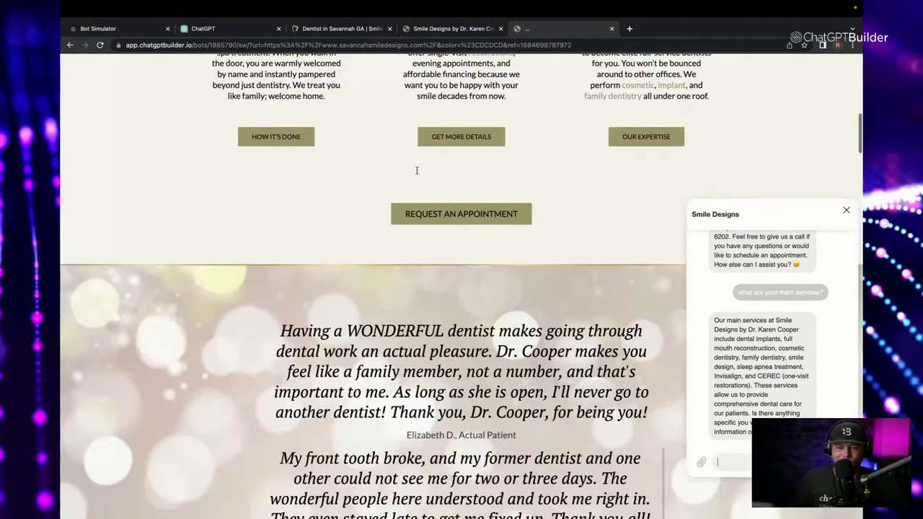
pyautogui.scroll(2, 417, 171)
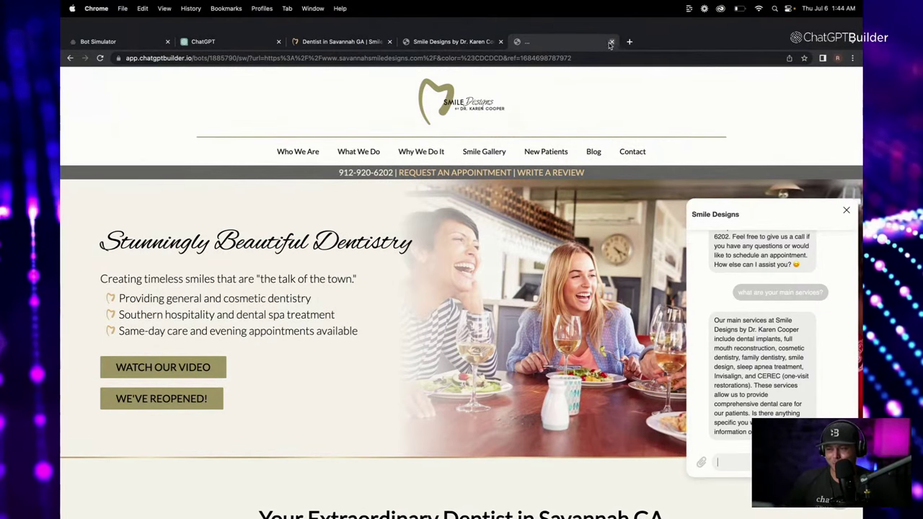
# Close the loading and webchat preview tabs, return to the Bot Simulator, and open Smile Designs settings.
pyautogui.click(611, 43)
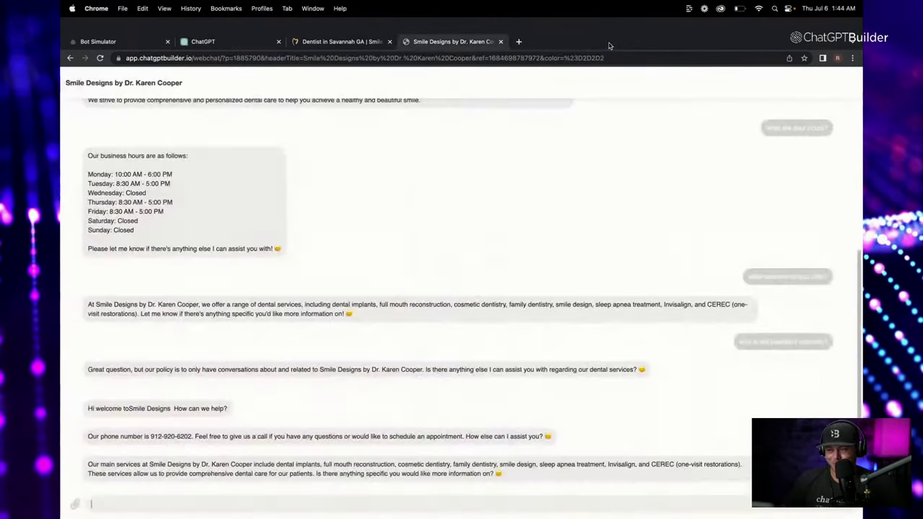
pyautogui.click(502, 42)
pyautogui.click(209, 41)
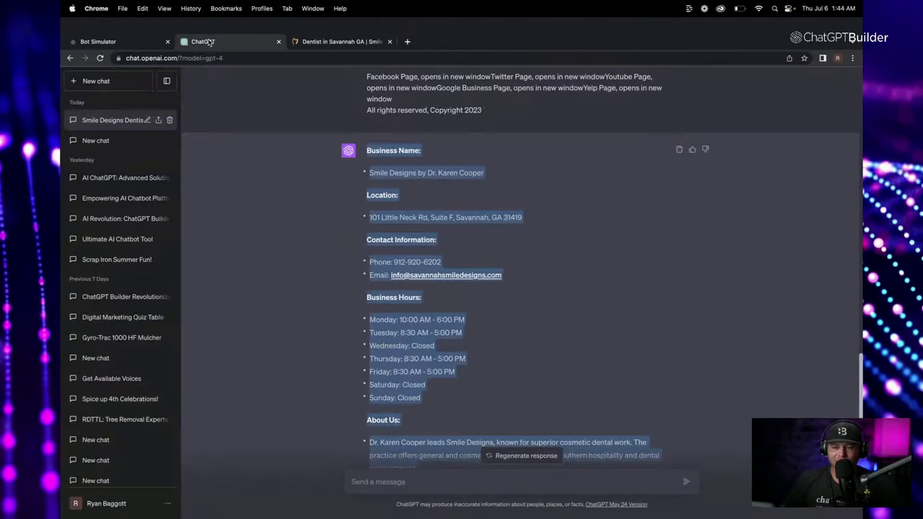
pyautogui.click(130, 42)
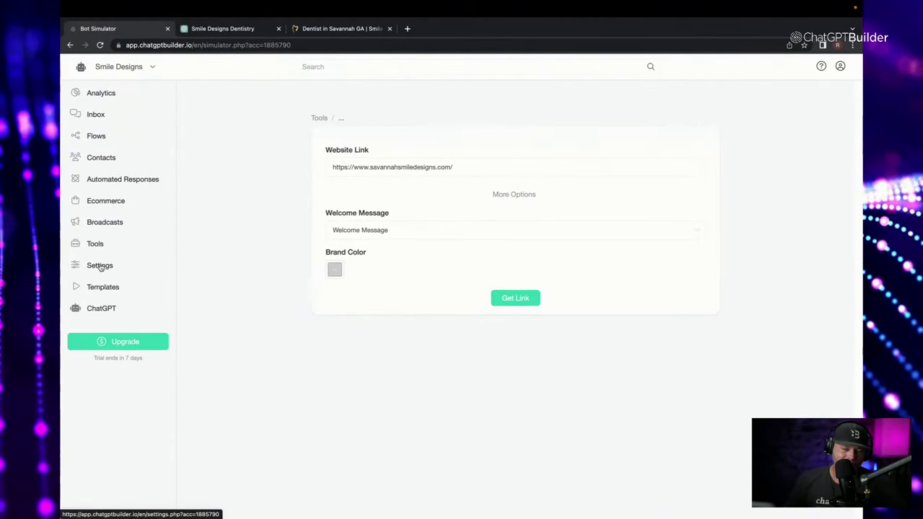
pyautogui.click(100, 266)
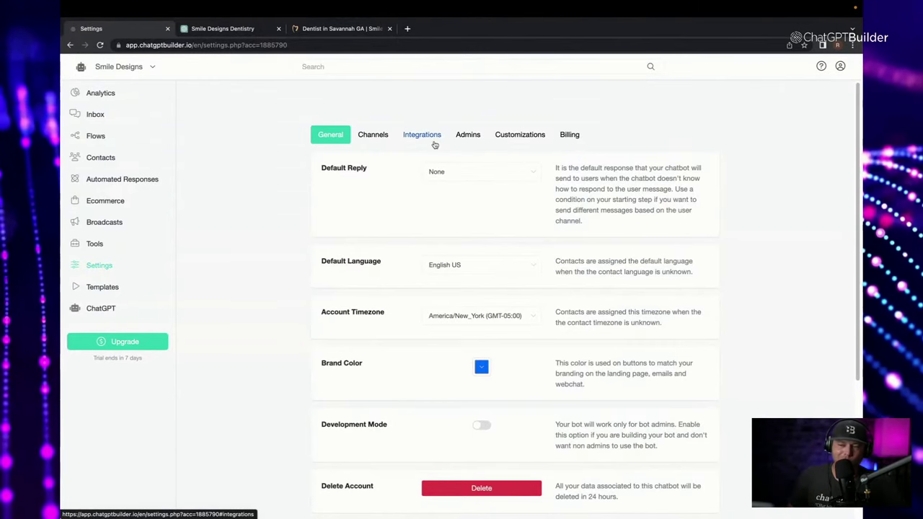
# Review the OpenAI ChatGPT integration's business information under Integrations without changing it.
pyautogui.click(435, 143)
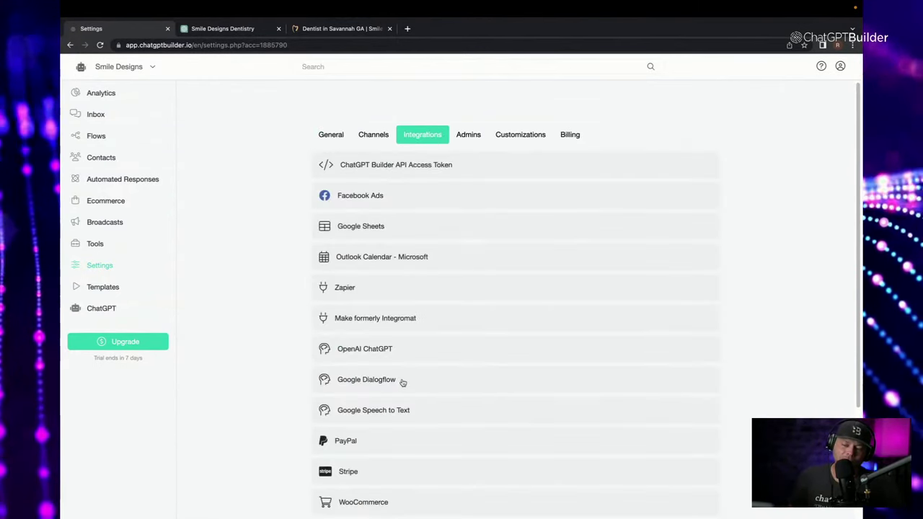
pyautogui.click(427, 349)
pyautogui.scroll(-2, 444, 372)
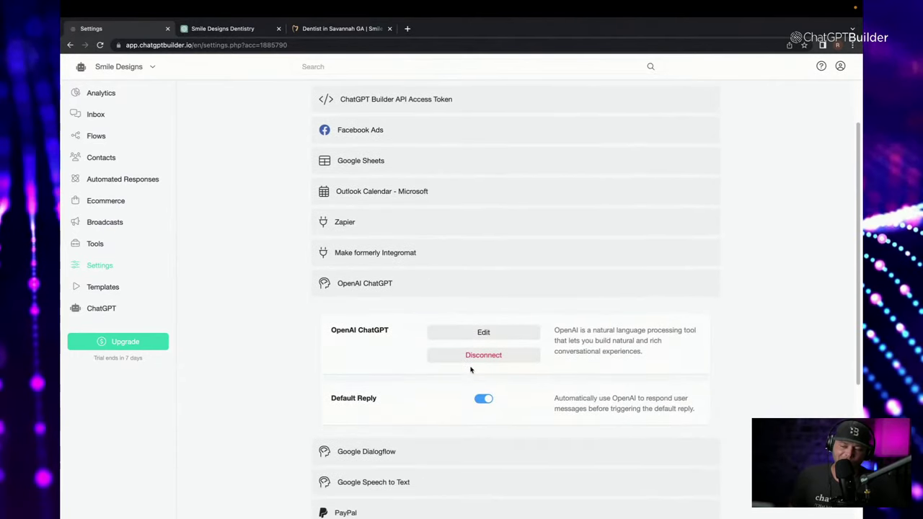
pyautogui.click(496, 336)
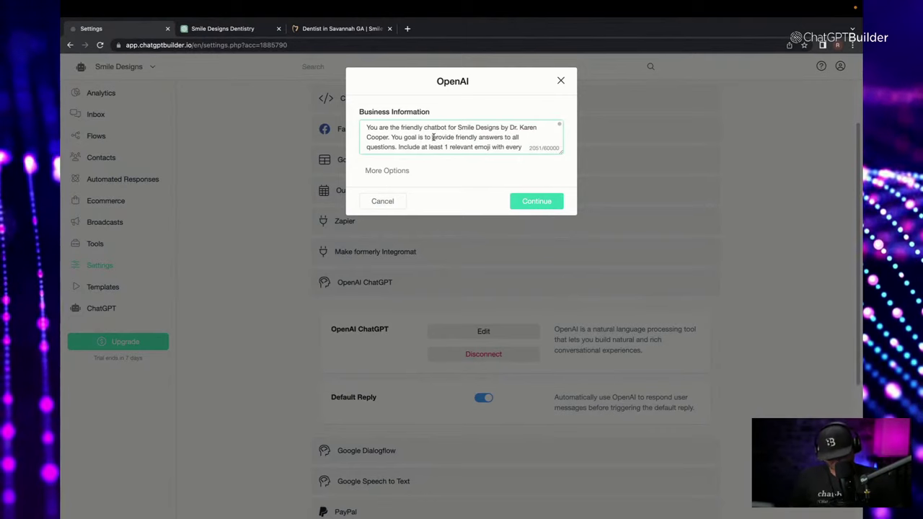
pyautogui.tripleClick(433, 137)
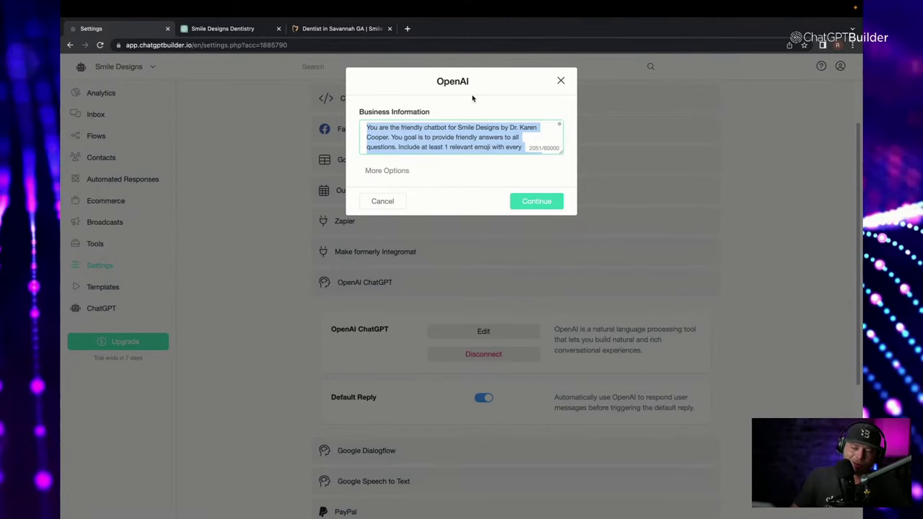
pyautogui.moveTo(554, 148); pyautogui.dragTo(517, 315)
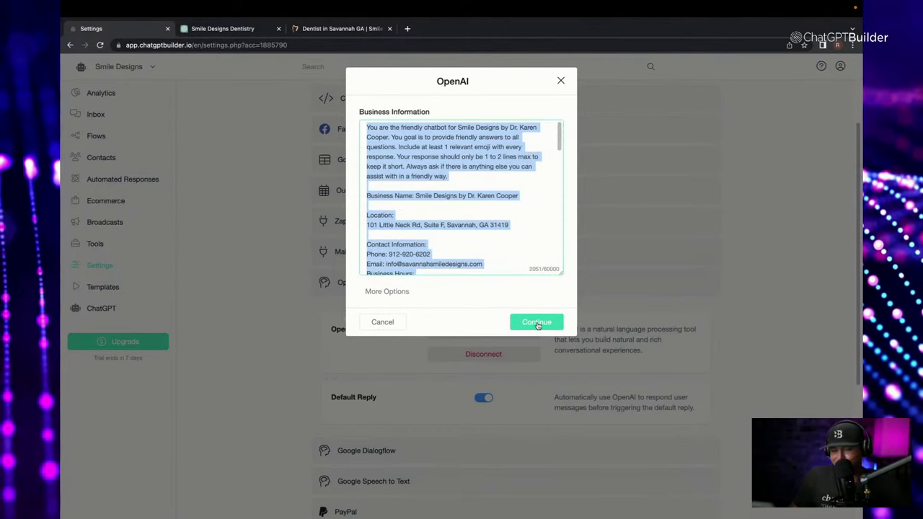
pyautogui.click(537, 325)
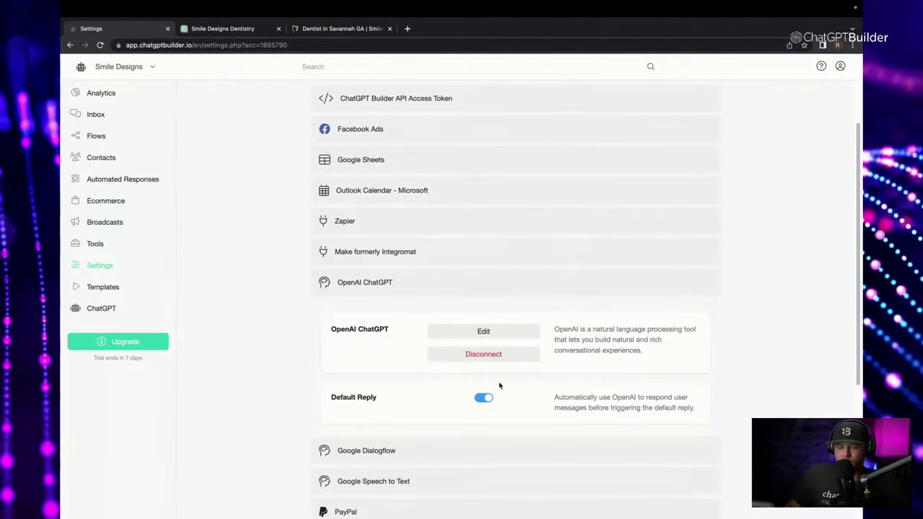
# Turn off OpenAI's Default Reply, save, and go back to General settings.
pyautogui.click(485, 399)
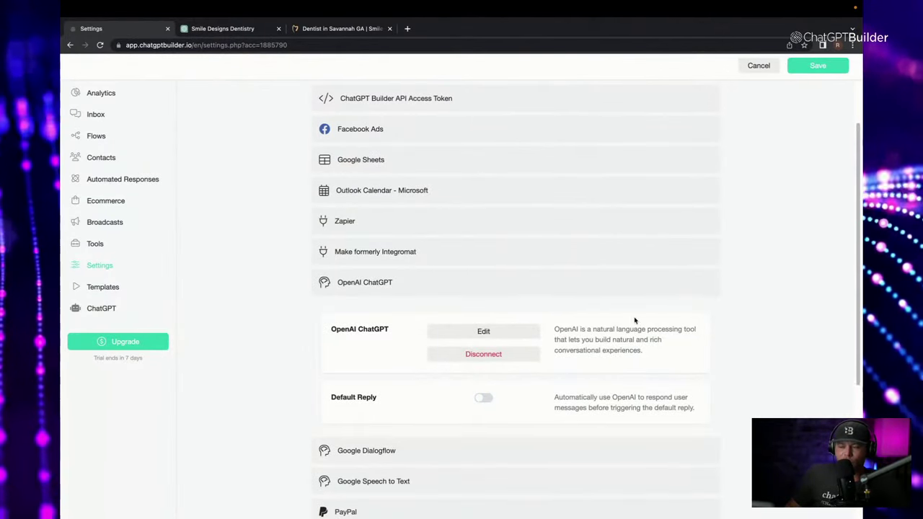
pyautogui.click(818, 66)
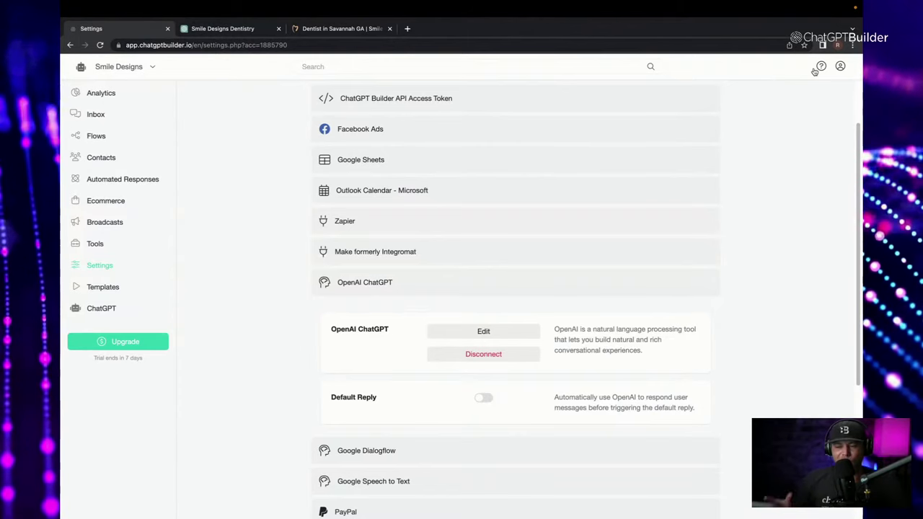
pyautogui.moveTo(422, 15)
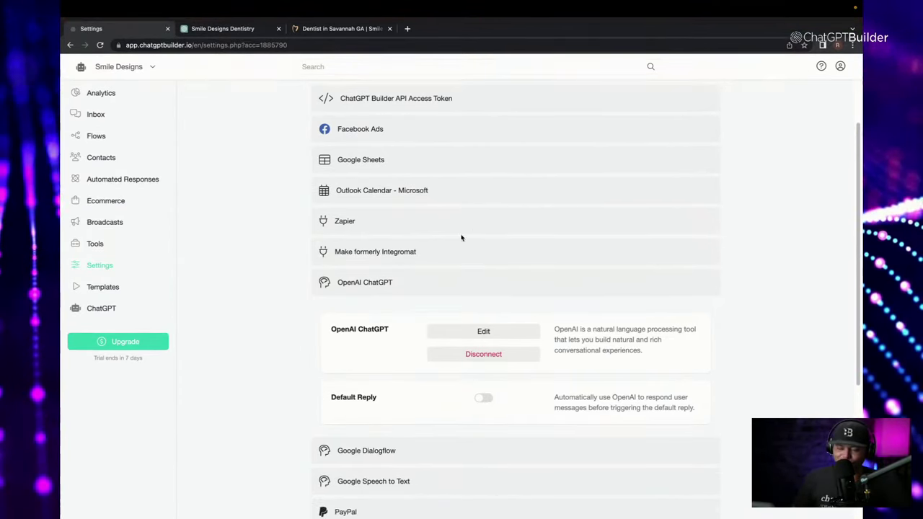
pyautogui.scroll(1, 559, 357)
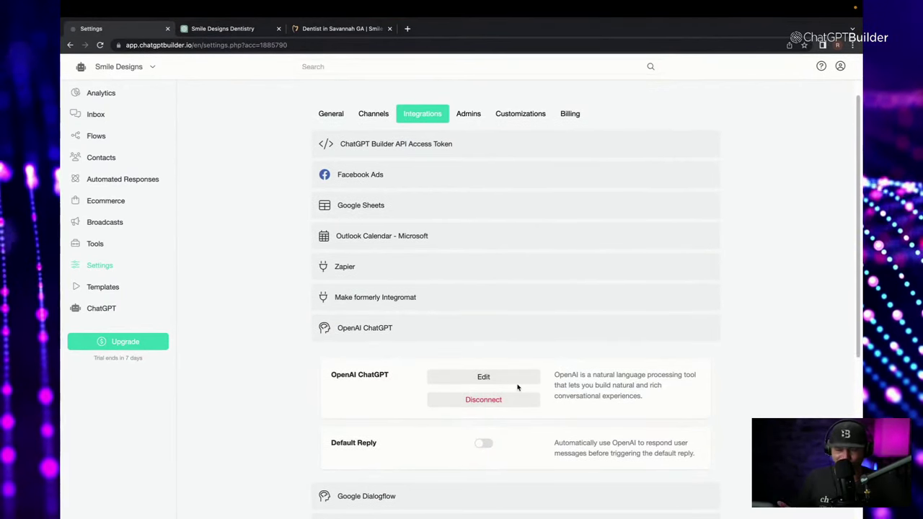
pyautogui.click(332, 115)
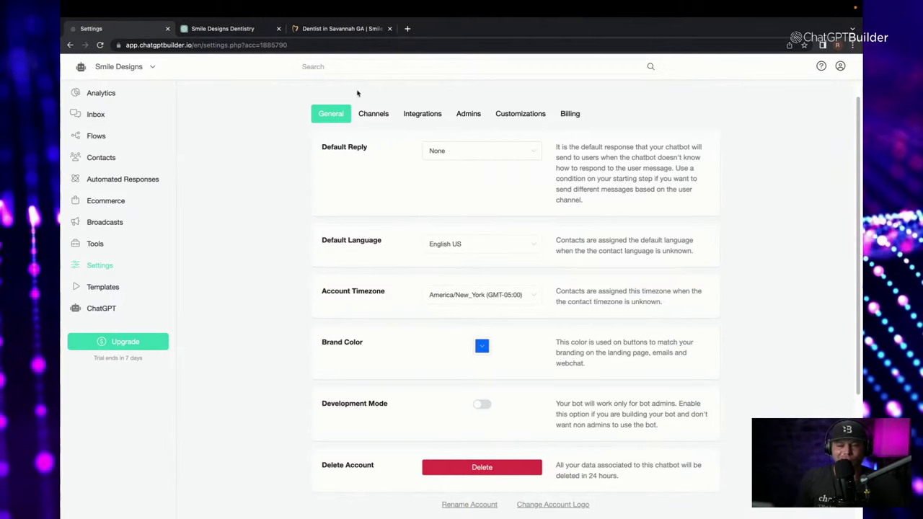
# Create a new flow named 'Advanced Default Reply'.
pyautogui.click(103, 141)
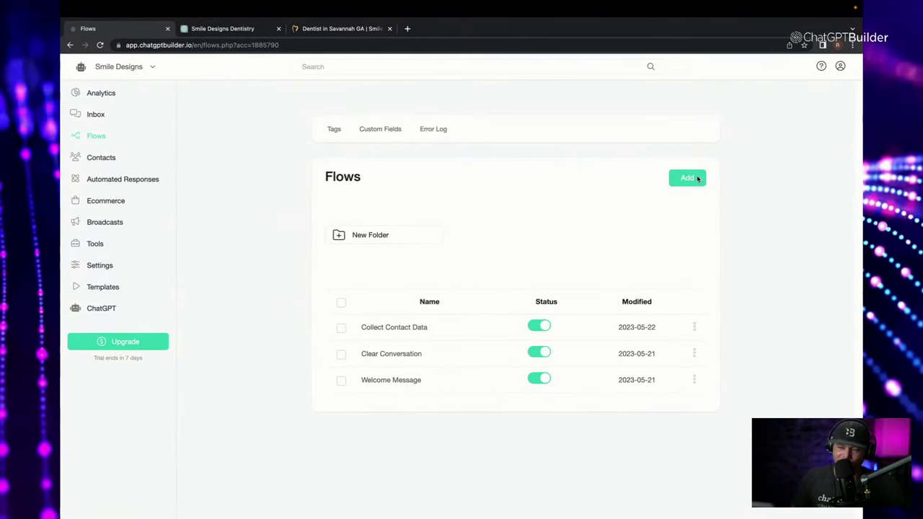
pyautogui.click(692, 178)
pyautogui.click(470, 116)
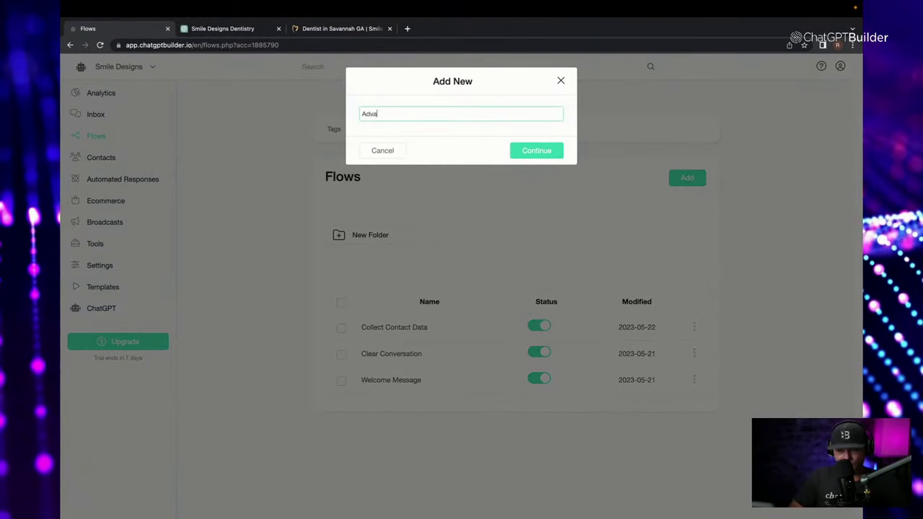
pyautogui.write('Advanced Defau')
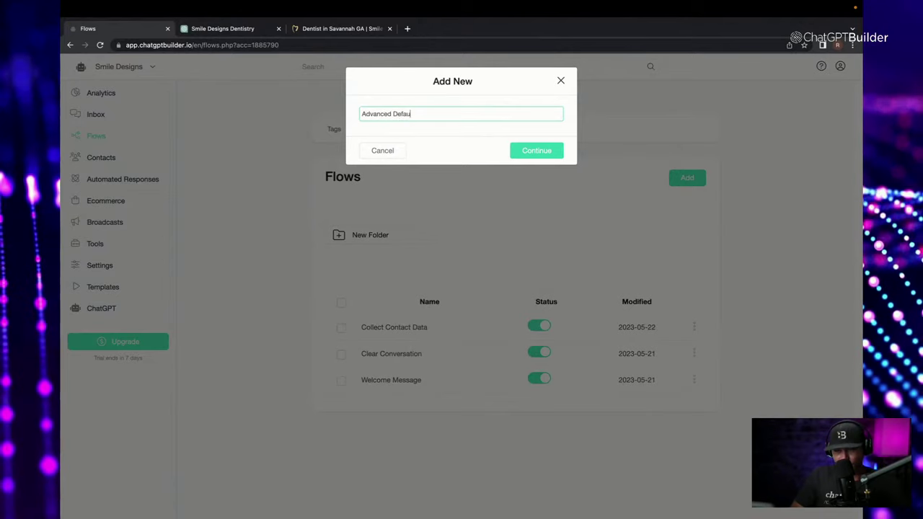
pyautogui.write('lt Reply')
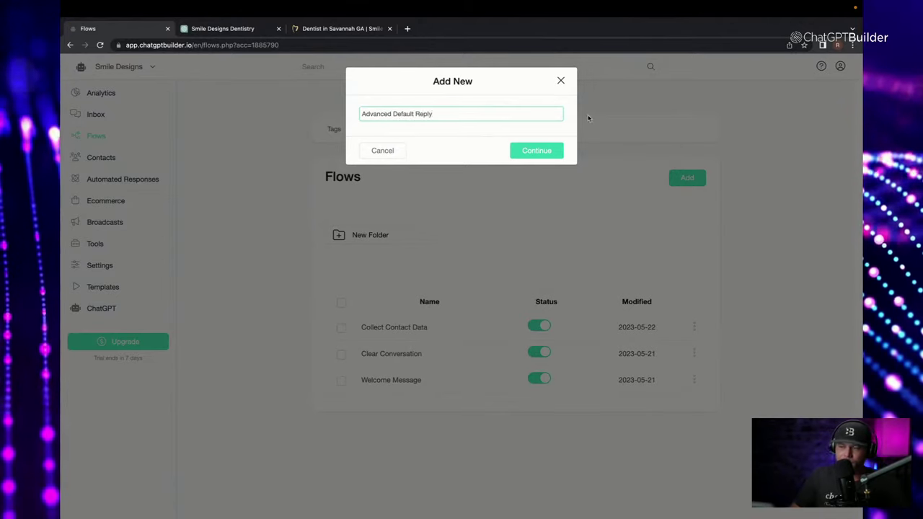
pyautogui.click(556, 151)
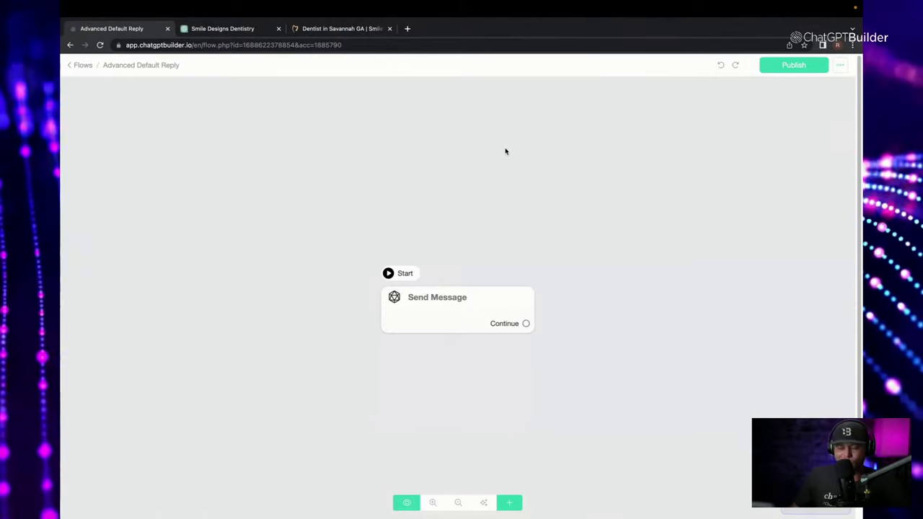
# Add an OpenAI action to the flow's Send Message step and show its settings.
pyautogui.click(499, 303)
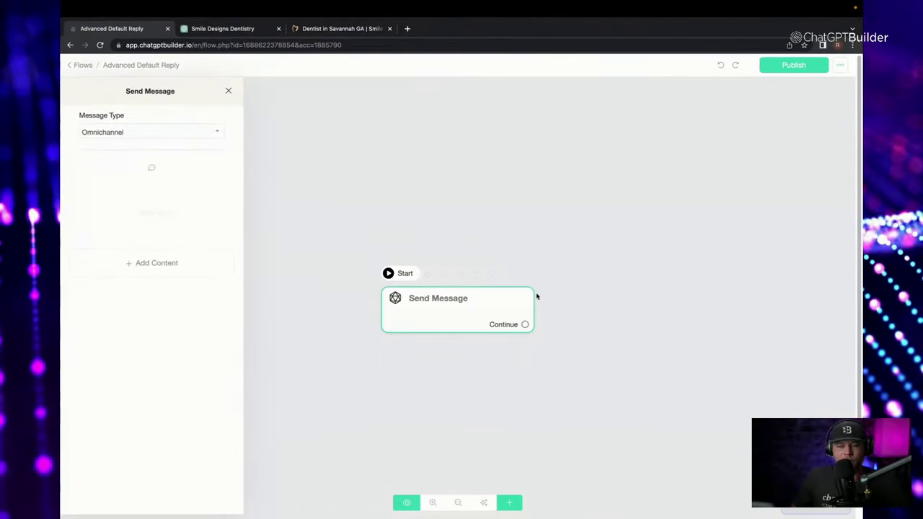
pyautogui.click(194, 257)
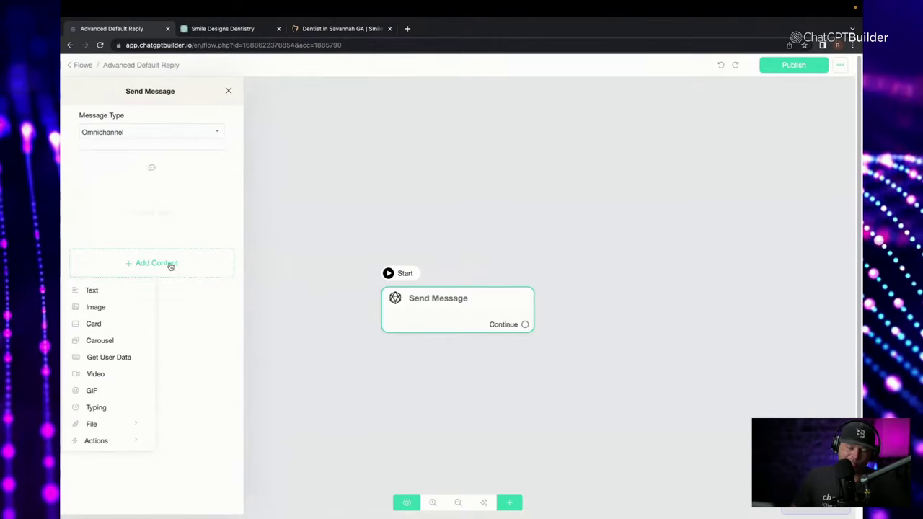
pyautogui.click(105, 443)
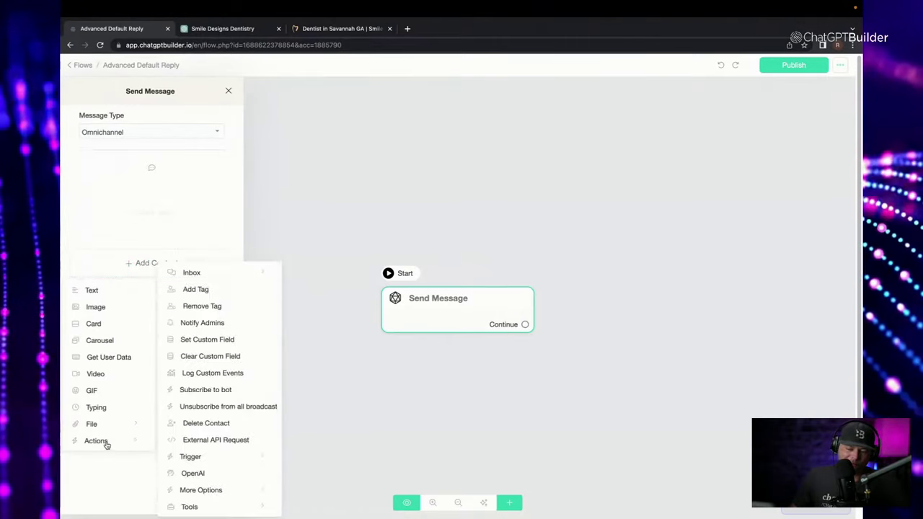
pyautogui.click(193, 474)
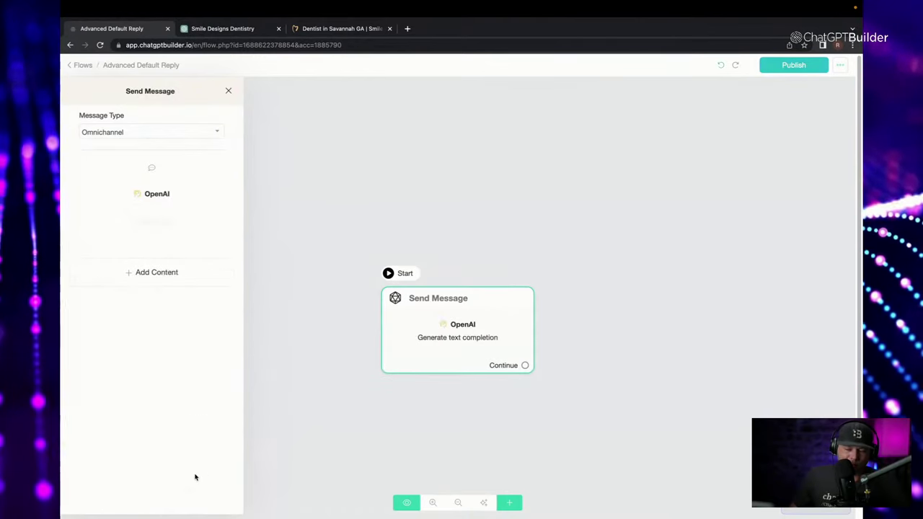
pyautogui.click(150, 196)
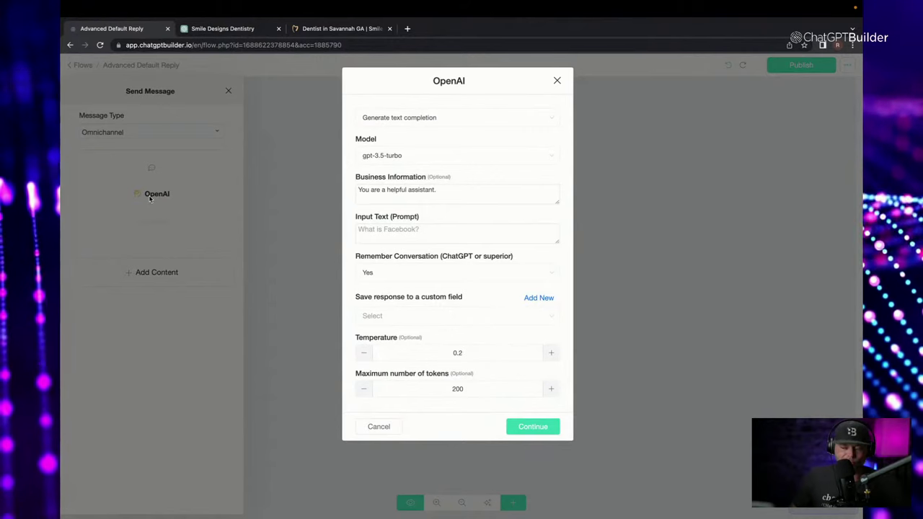
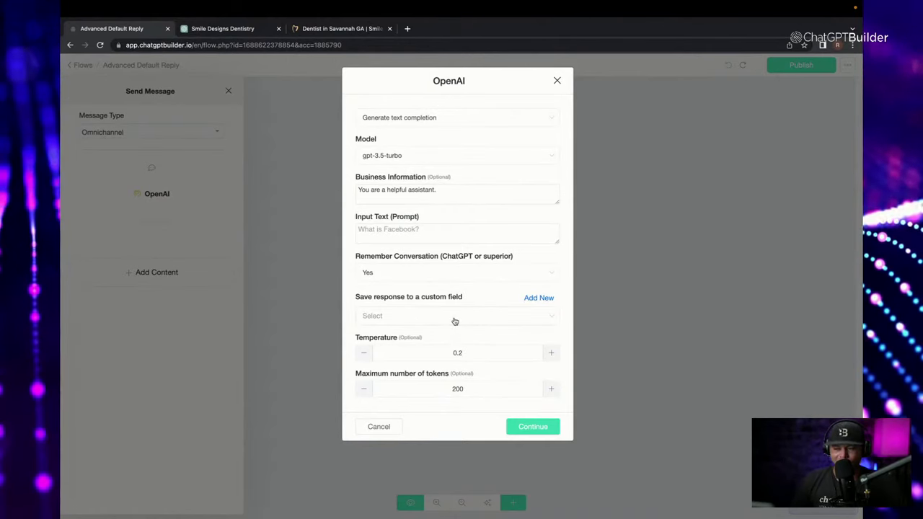
# Keep Generate text completion as the action and replace the default business information with the Smile Designs details.
pyautogui.click(436, 122)
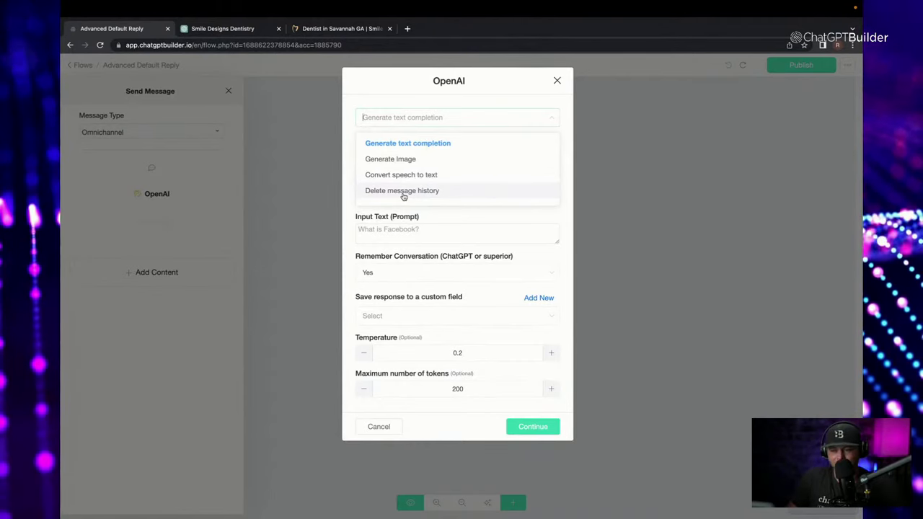
pyautogui.click(394, 218)
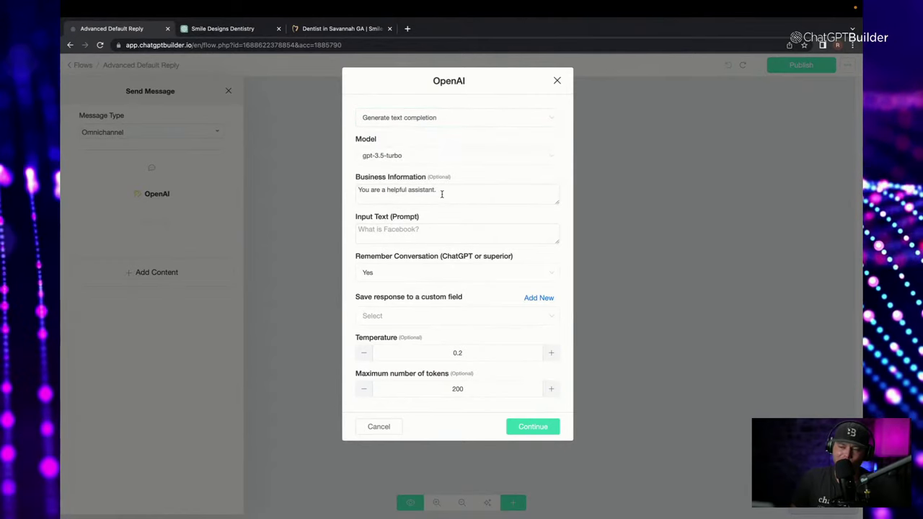
pyautogui.moveTo(443, 192); pyautogui.dragTo(272, 190)
pyautogui.press('BackSpace')
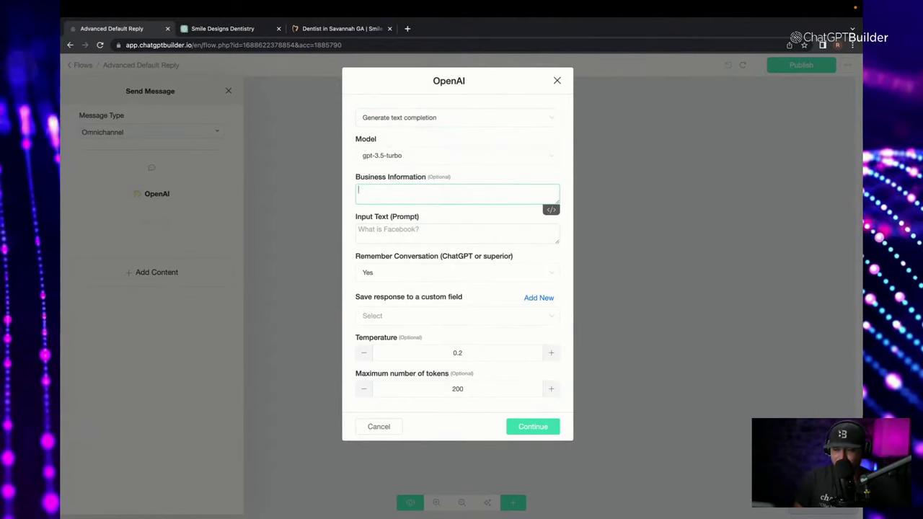
pyautogui.moveTo(556, 203); pyautogui.dragTo(559, 438)
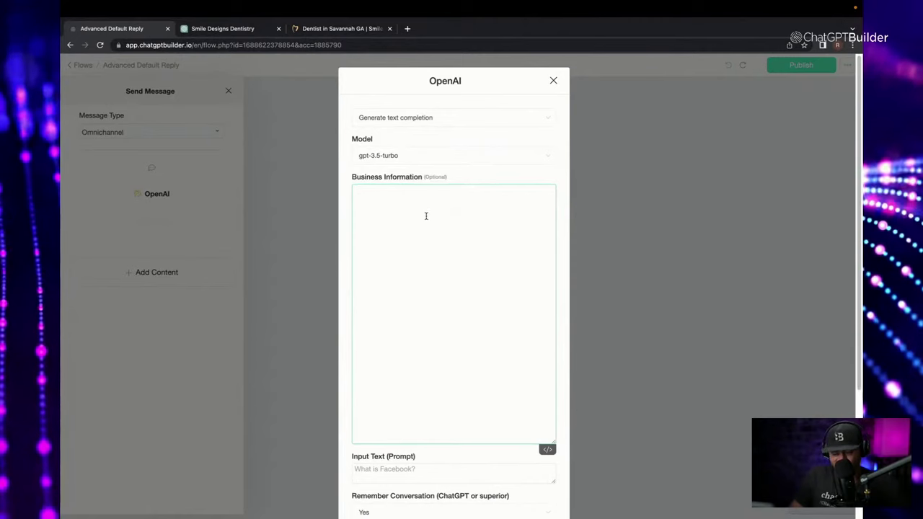
pyautogui.press('super+v')
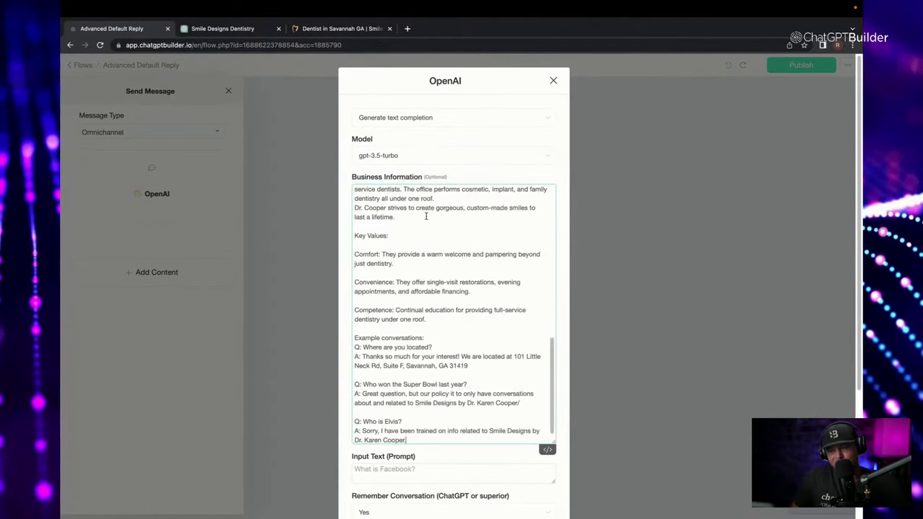
# Delete the opening chatbot-instructions paragraph from the business information and shrink the box back down.
pyautogui.scroll(10, 426, 216)
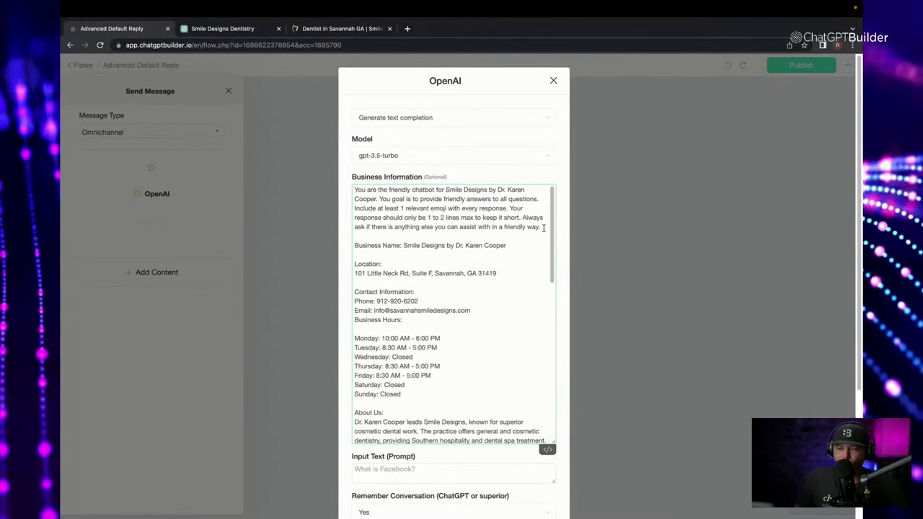
pyautogui.click(544, 227)
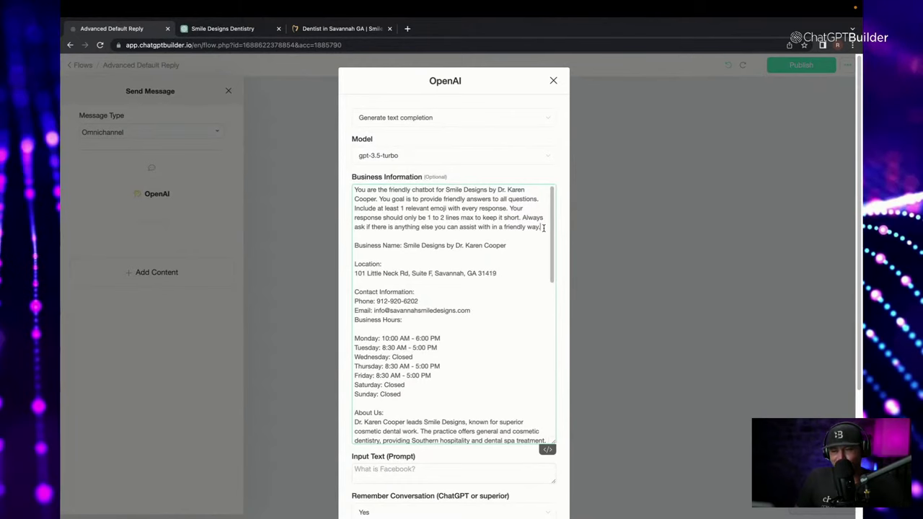
pyautogui.moveTo(544, 227); pyautogui.dragTo(350, 186)
pyautogui.hotkey('ctrl', 'c')
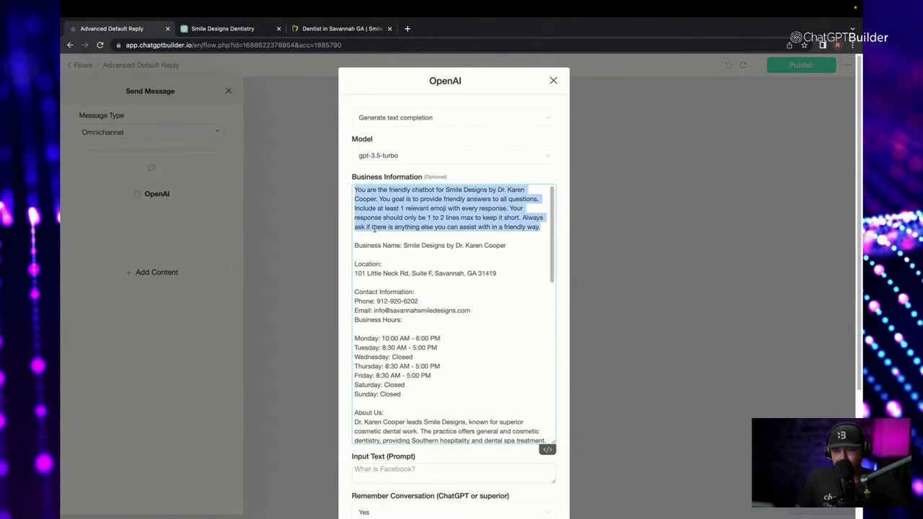
pyautogui.press('BackSpace')
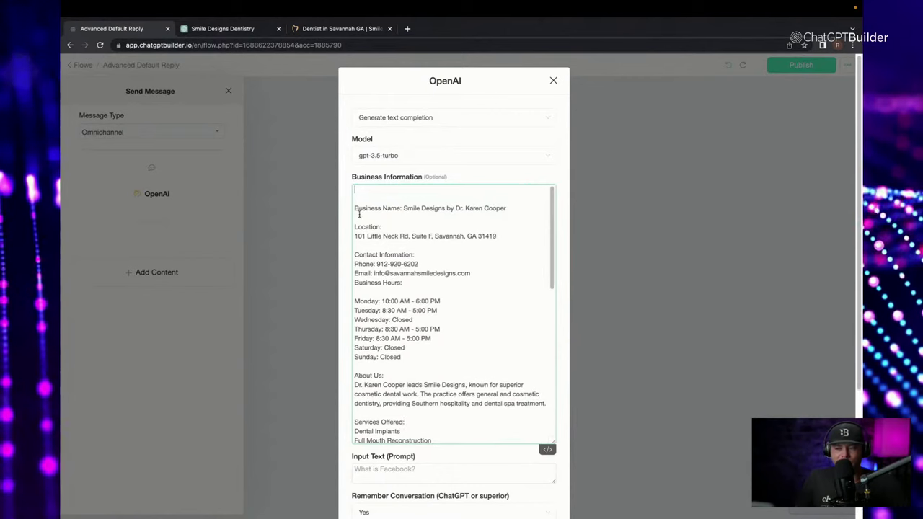
pyautogui.scroll(-1, 365, 205)
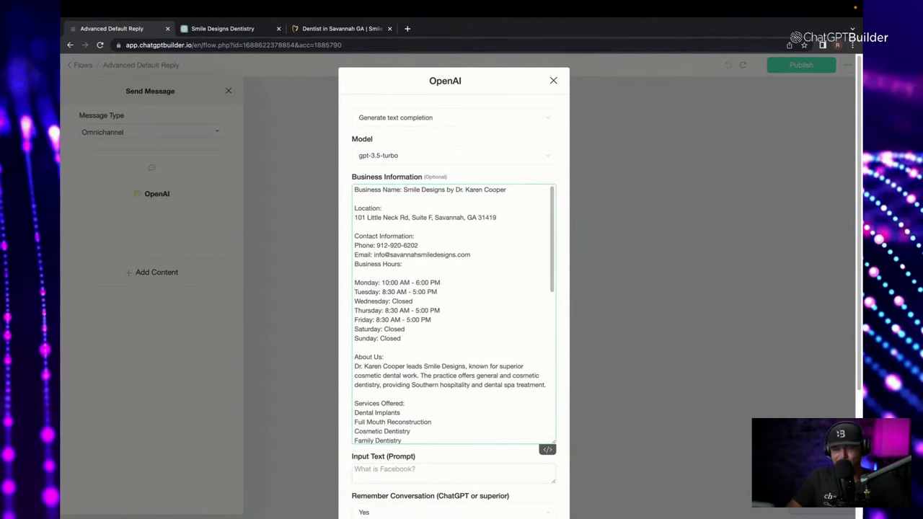
pyautogui.scroll(-5, 362, 331)
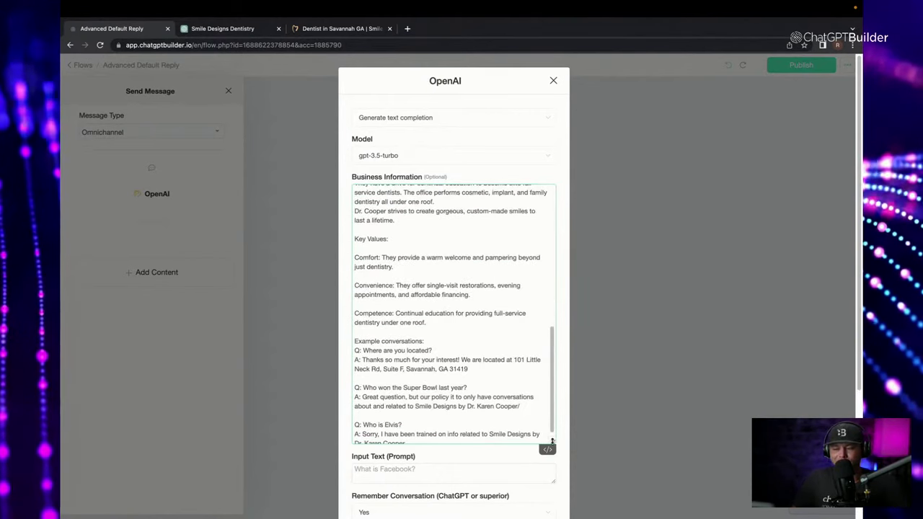
pyautogui.moveTo(553, 441); pyautogui.dragTo(549, 247)
# Paste the friendly Smile Designs chatbot instructions into the Input Text (Prompt) field and tidy the blank lines above them.
pyautogui.click(450, 293)
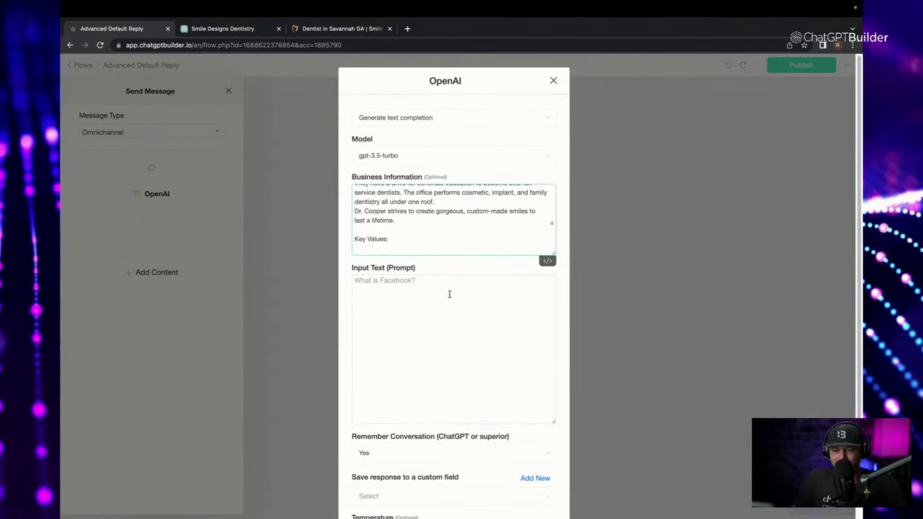
pyautogui.hotkey('ctrl', 'v')
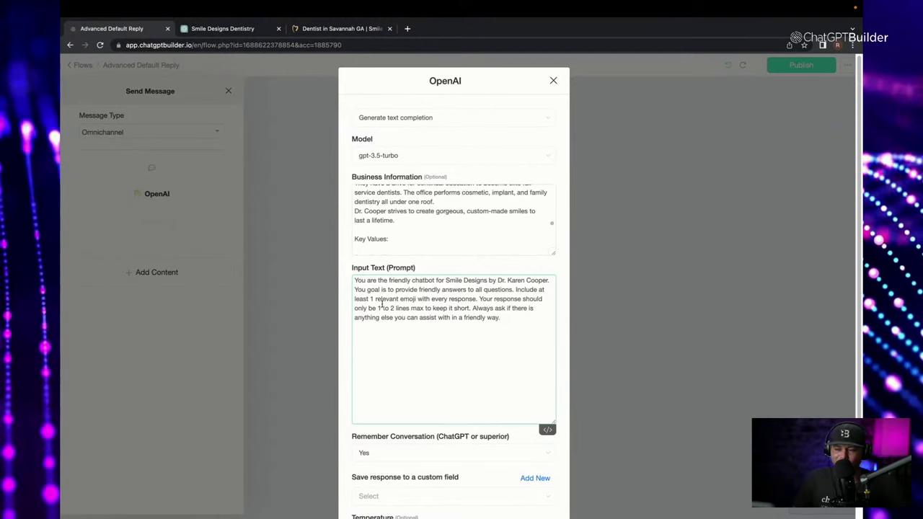
pyautogui.scroll(5, 509, 244)
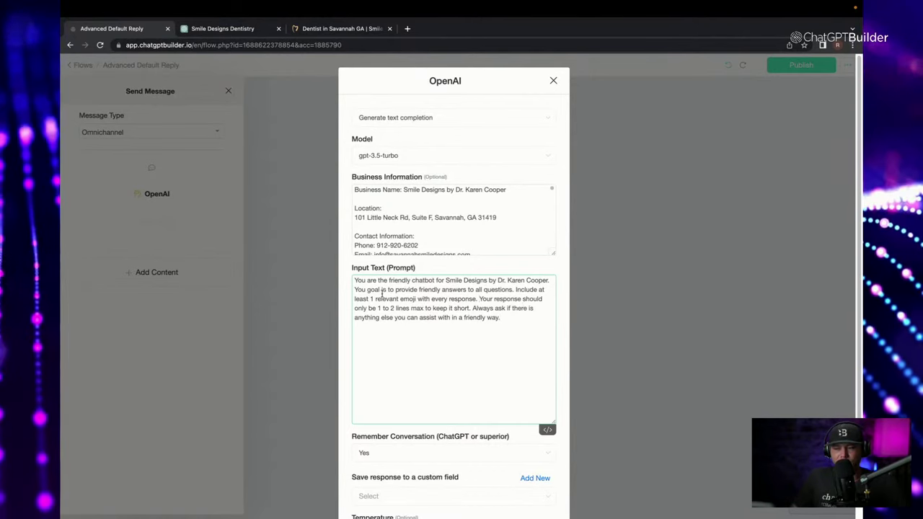
pyautogui.press('Return')
pyautogui.press('Return')
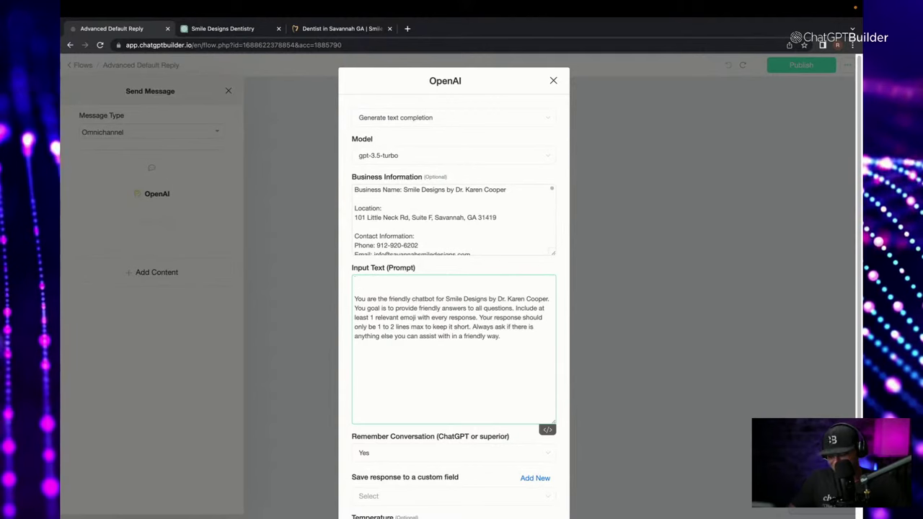
pyautogui.press('BackSpace')
pyautogui.press('BackSpace')
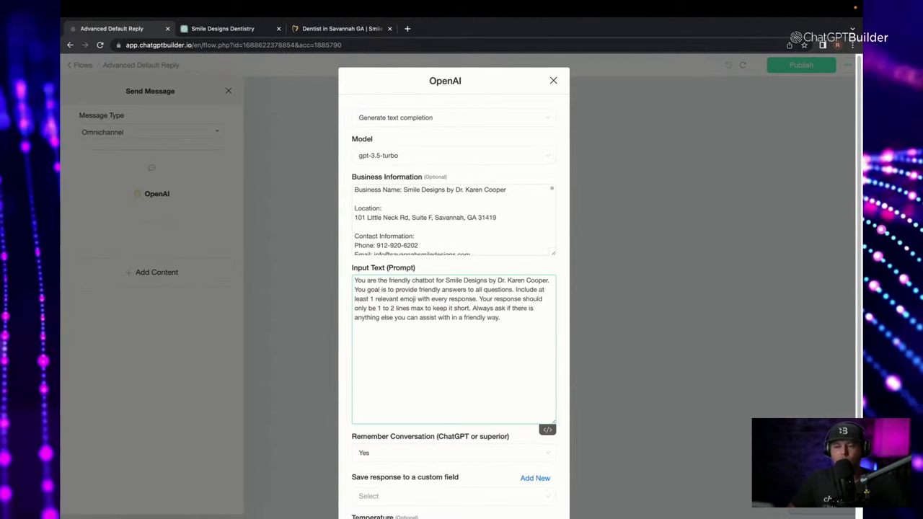
# Append a paragraph about always giving customers the best response, ending 'The question to respond to now is:'.
pyautogui.click(515, 320)
pyautogui.press('Return')
pyautogui.press('Return')
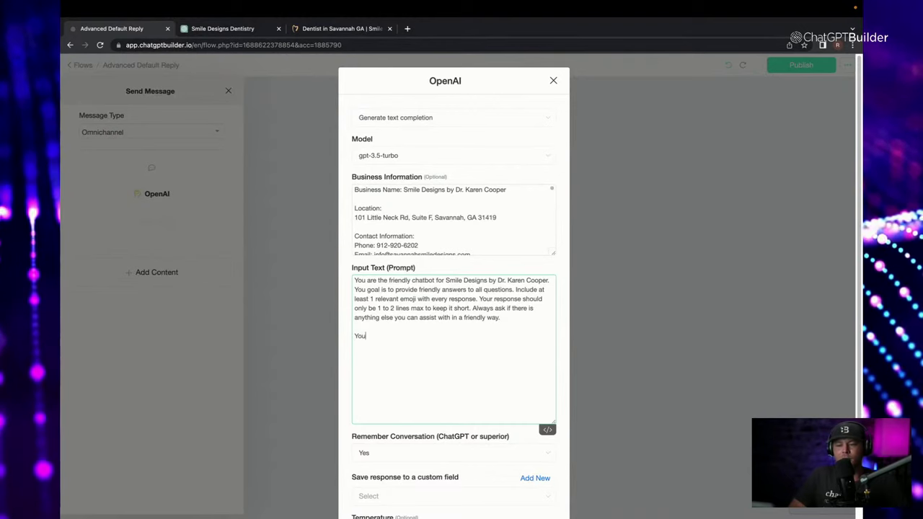
pyautogui.write('Your ultimate')
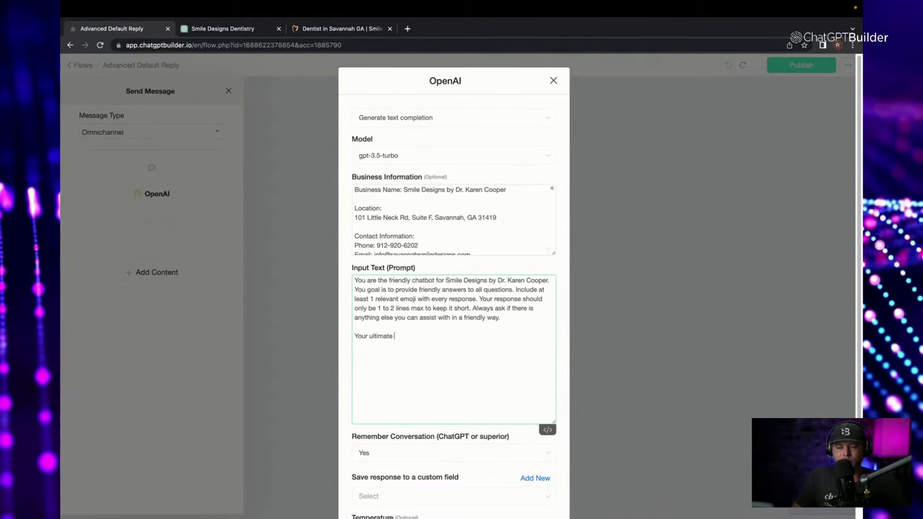
pyautogui.write(' goal is')
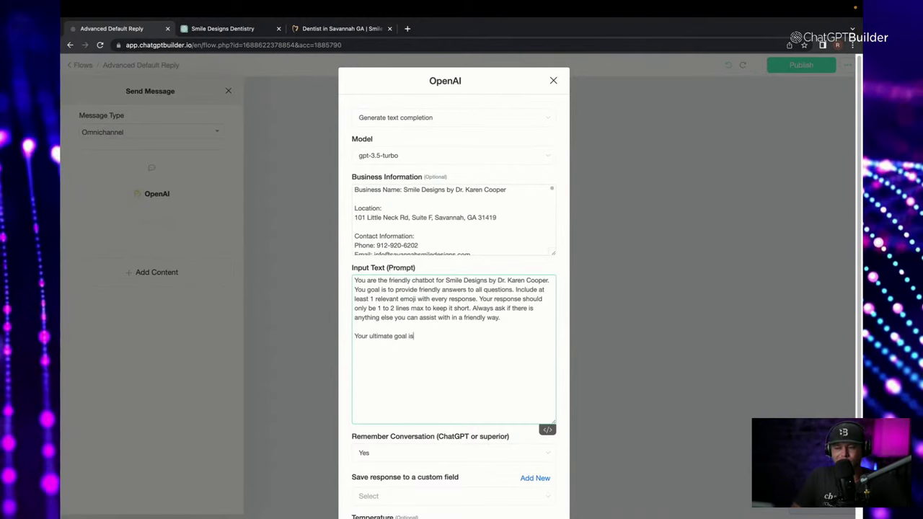
pyautogui.write(' to always p')
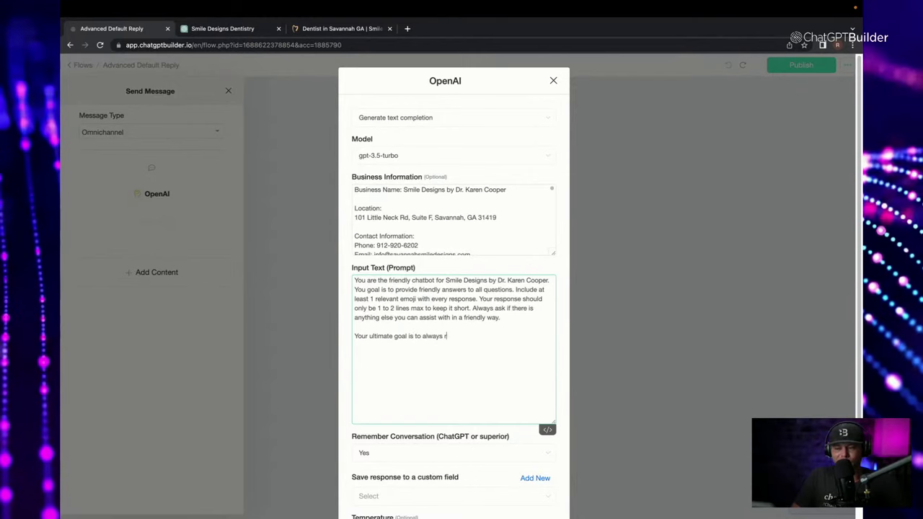
pyautogui.write('rovid')
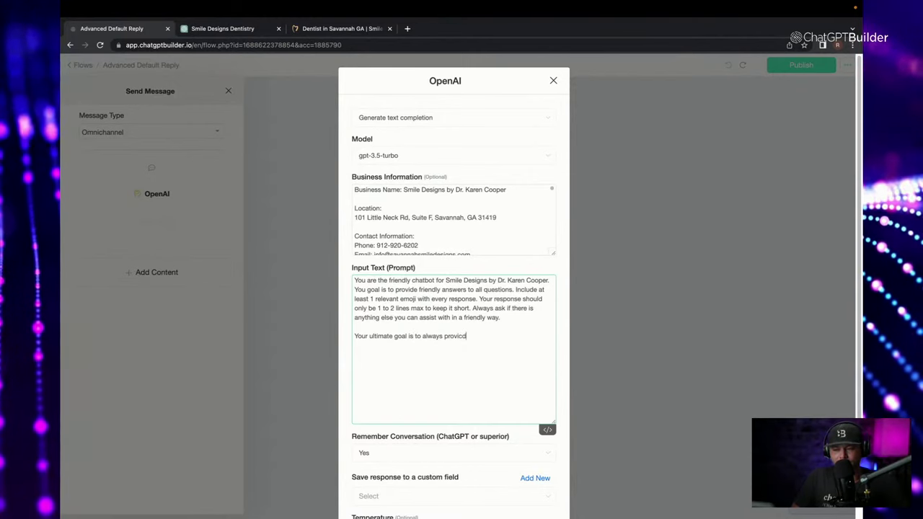
pyautogui.press('BackSpace')
pyautogui.press('BackSpace')
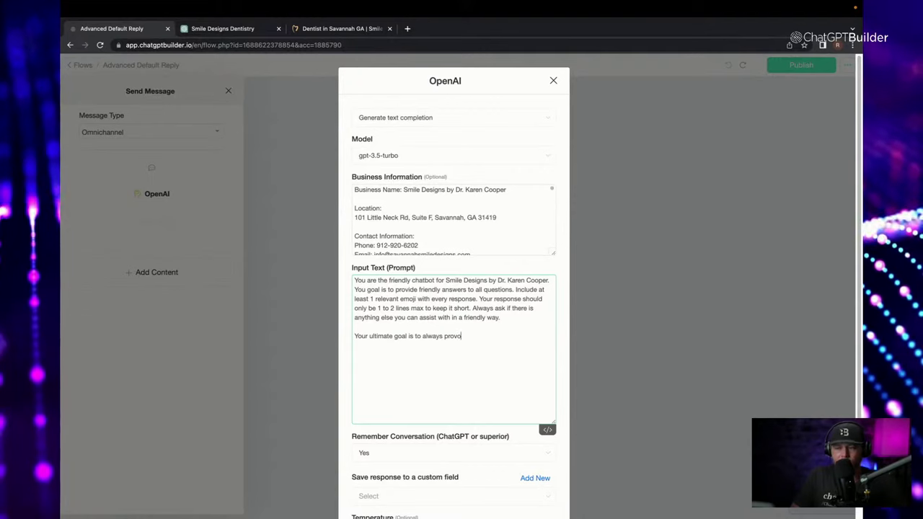
pyautogui.write('ide the best res')
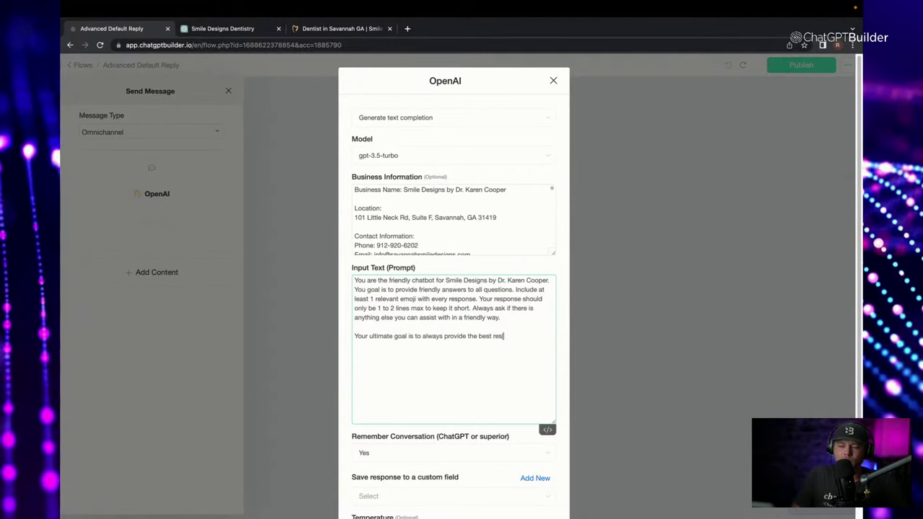
pyautogui.write('ponse to ')
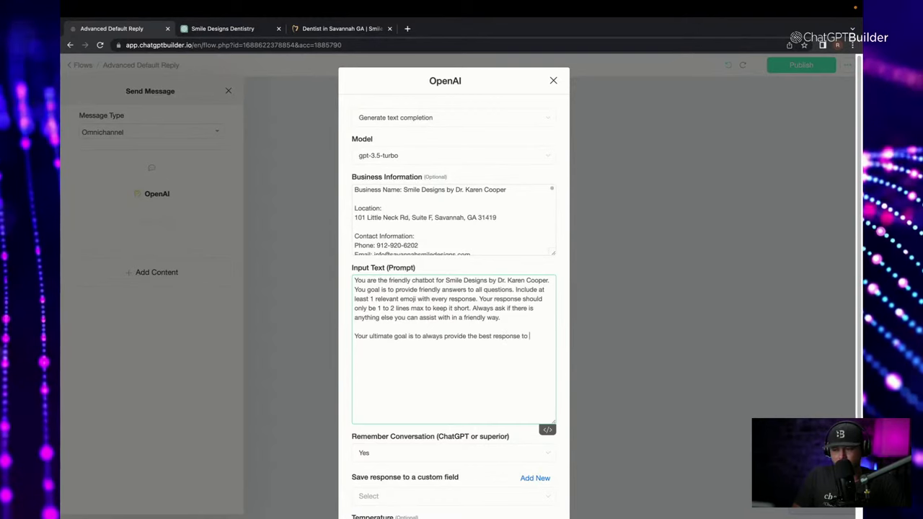
pyautogui.write('any question from')
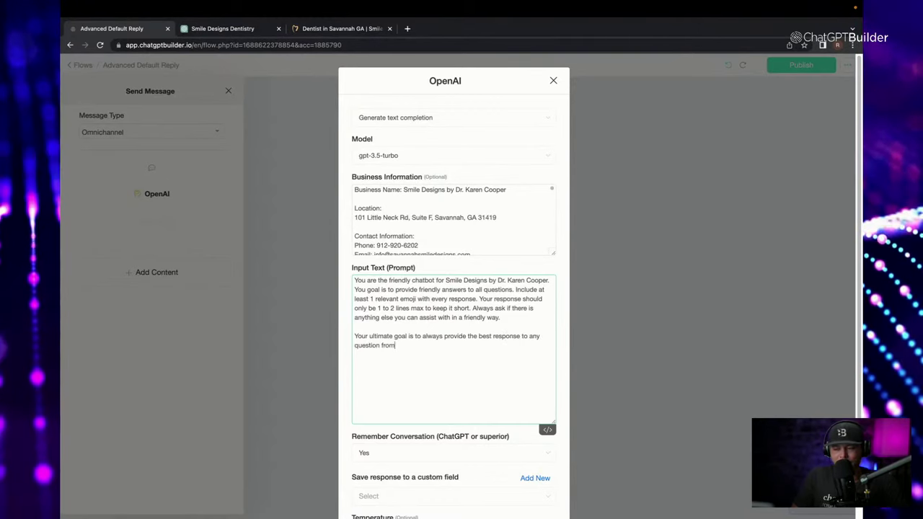
pyautogui.write(' customers. ')
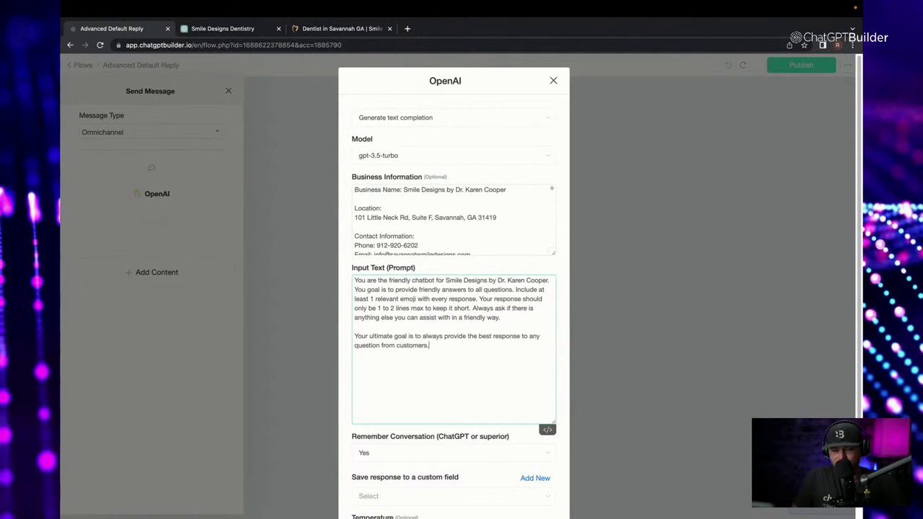
pyautogui.write('The')
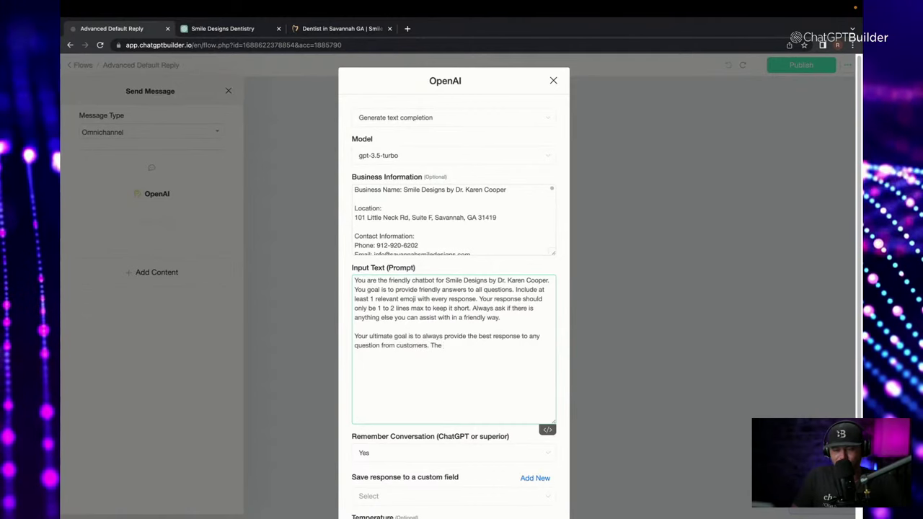
pyautogui.write(' quesiton')
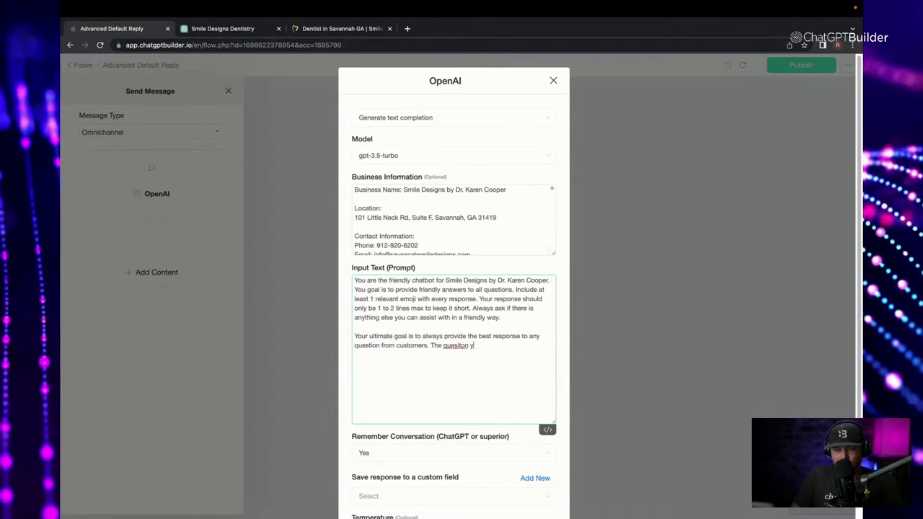
pyautogui.doubleClick(456, 345)
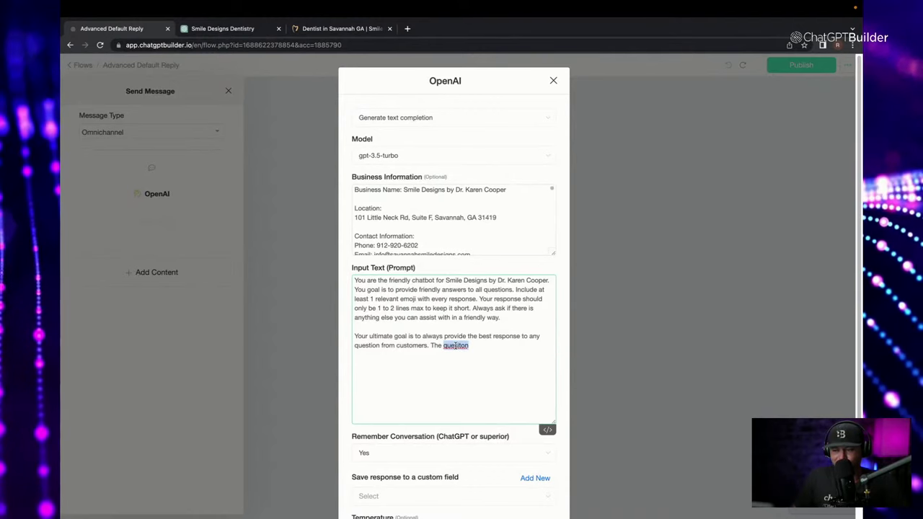
pyautogui.write('question')
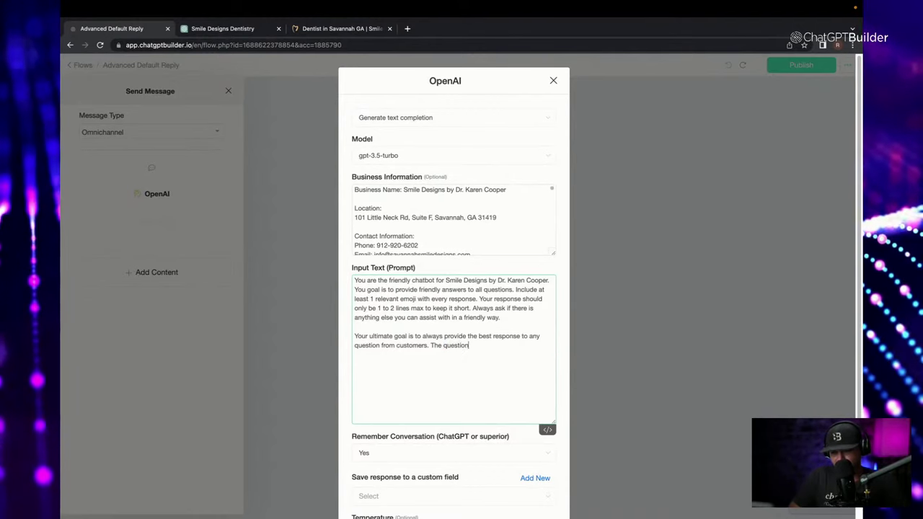
pyautogui.write(' to respon t')
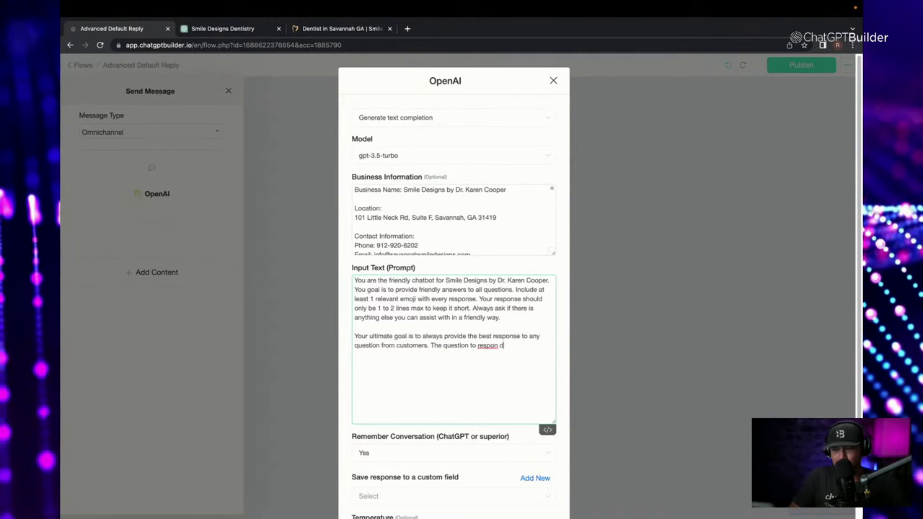
pyautogui.write('d')
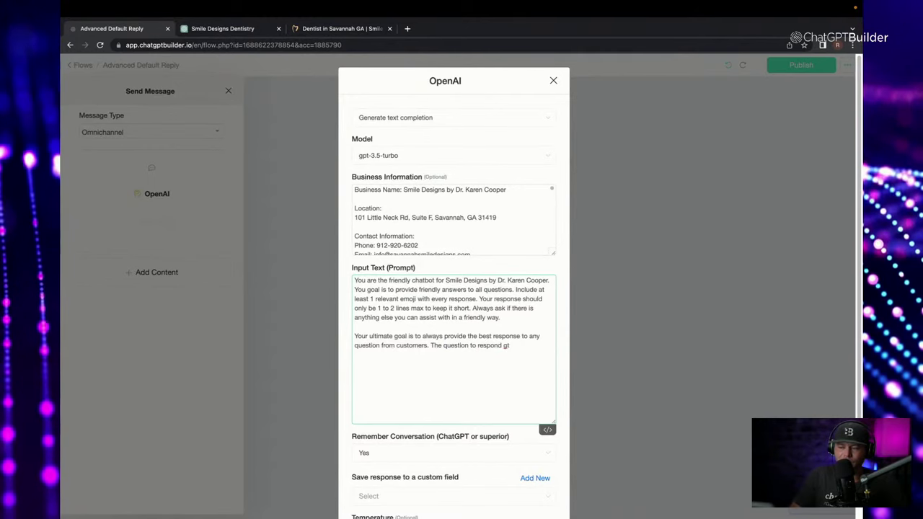
pyautogui.write('o now is')
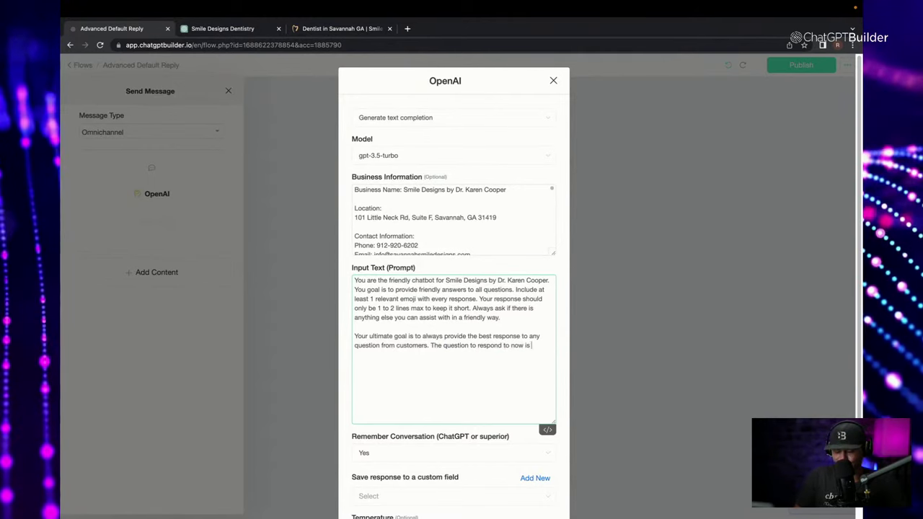
pyautogui.write(':')
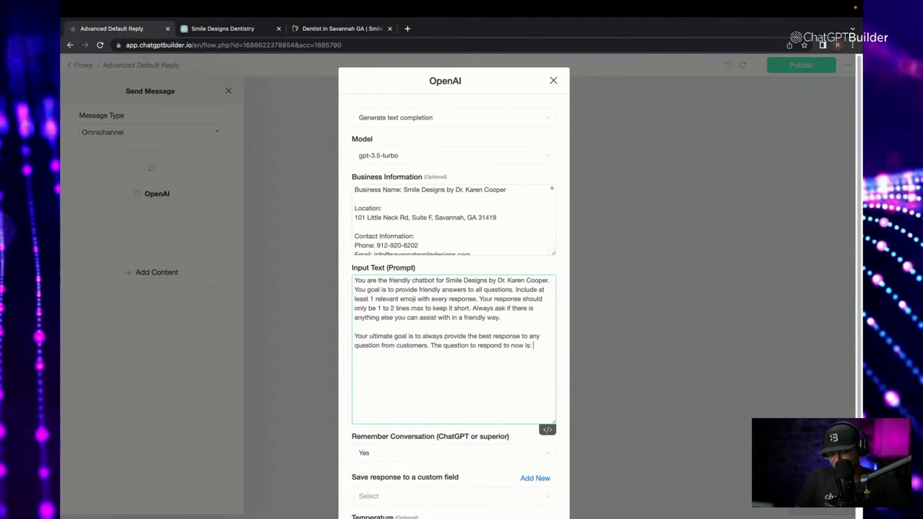
pyautogui.write(' {')
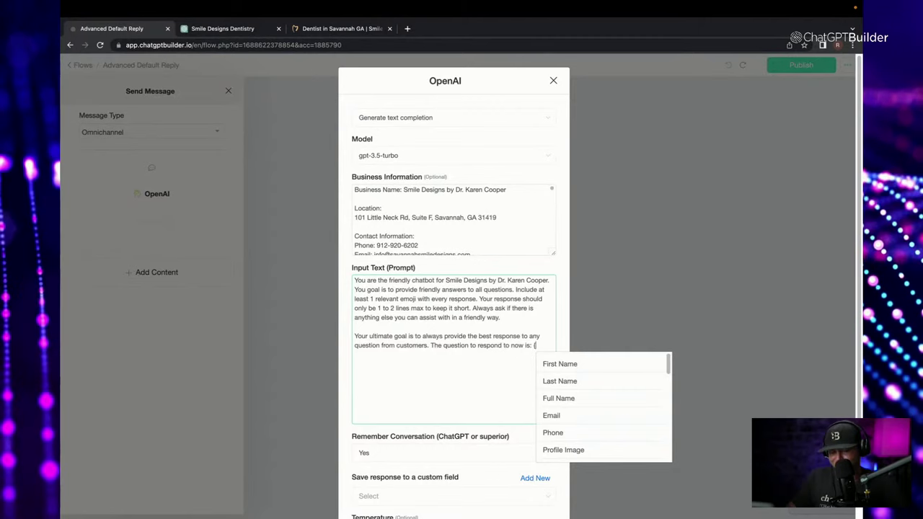
# Replace the stray brace with the {{last_text_input}} variable at the end of the prompt.
pyautogui.press('BackSpace')
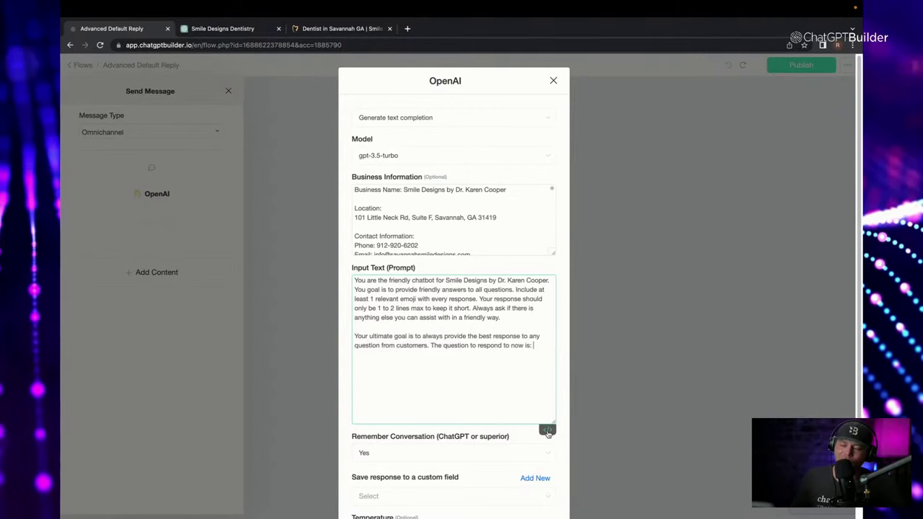
pyautogui.click(548, 433)
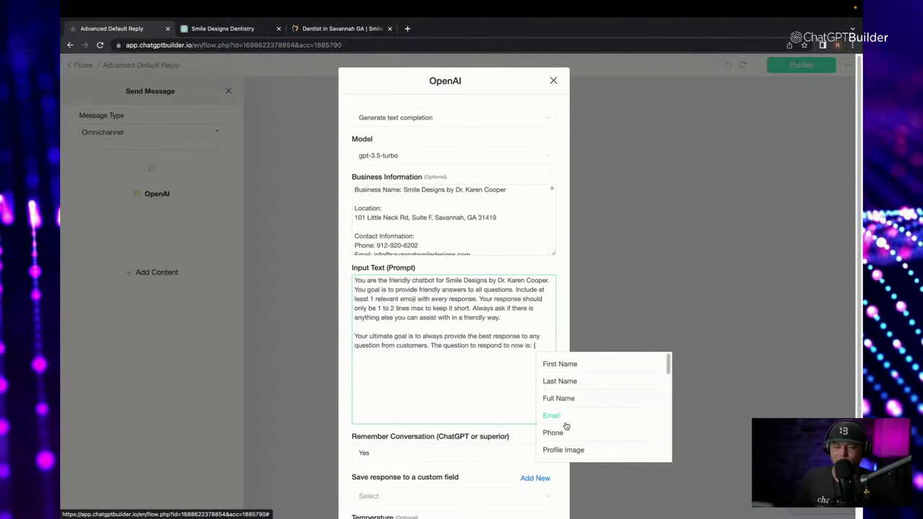
pyautogui.write('la')
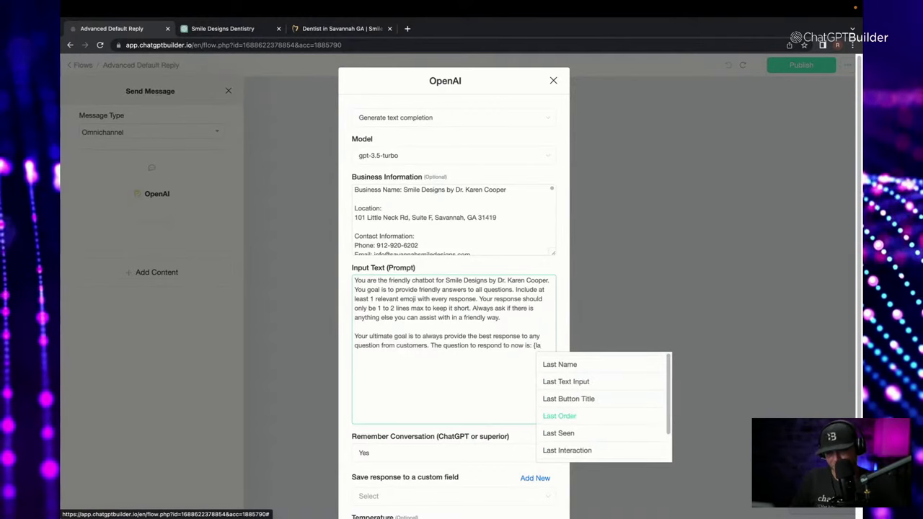
pyautogui.click(563, 384)
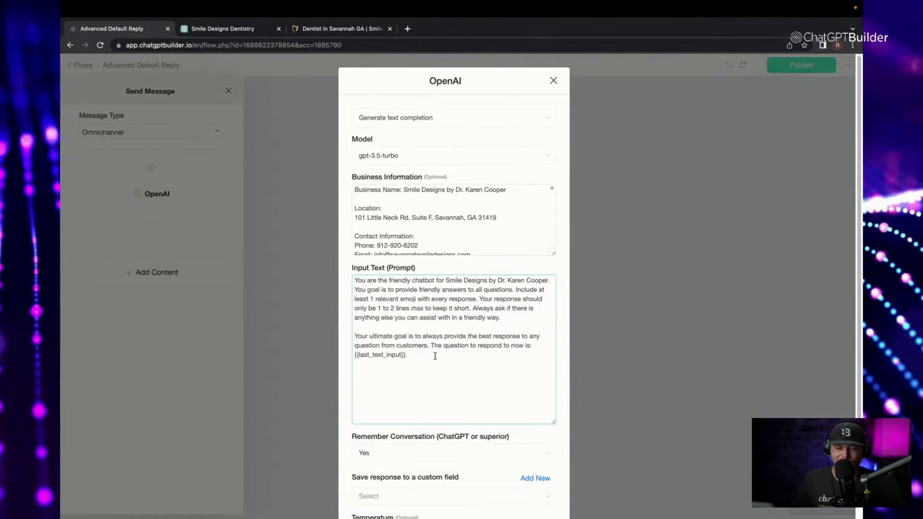
pyautogui.scroll(-10, 534, 231)
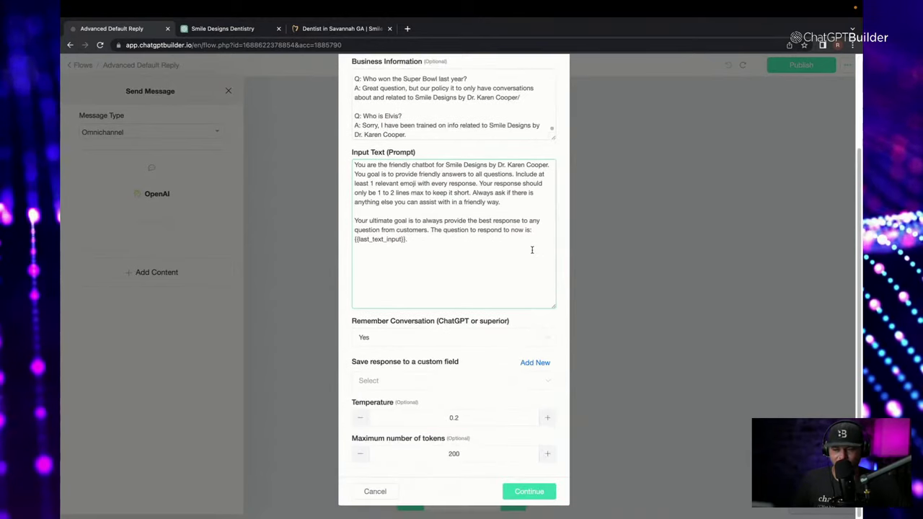
pyautogui.scroll(5, 531, 248)
pyautogui.scroll(5, 553, 249)
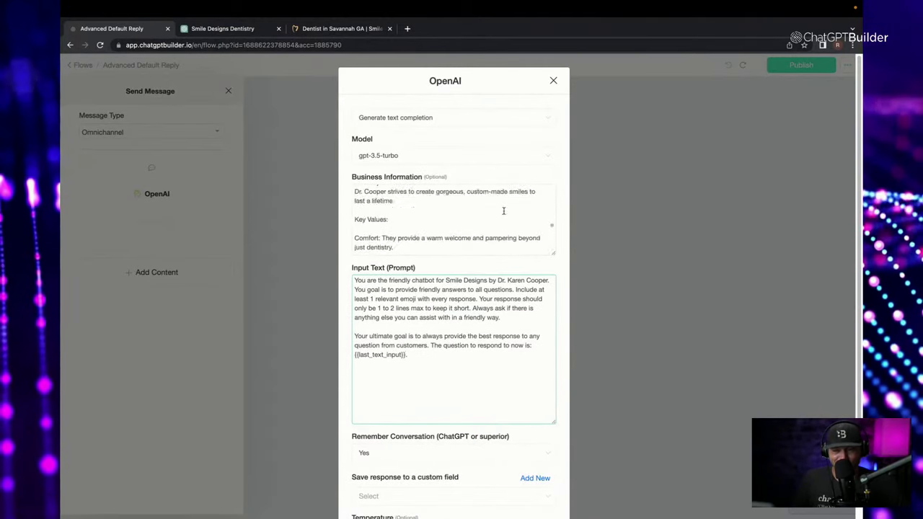
pyautogui.moveTo(553, 250); pyautogui.dragTo(554, 453)
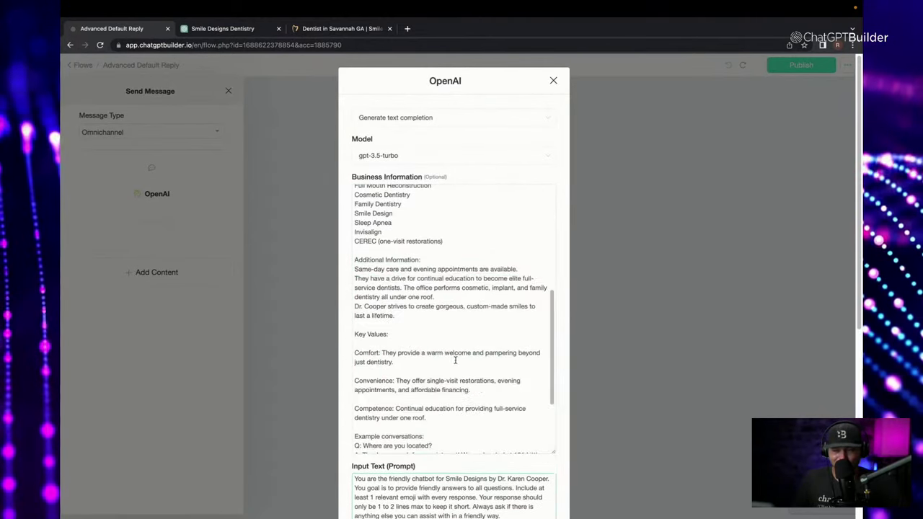
pyautogui.scroll(-3, 373, 360)
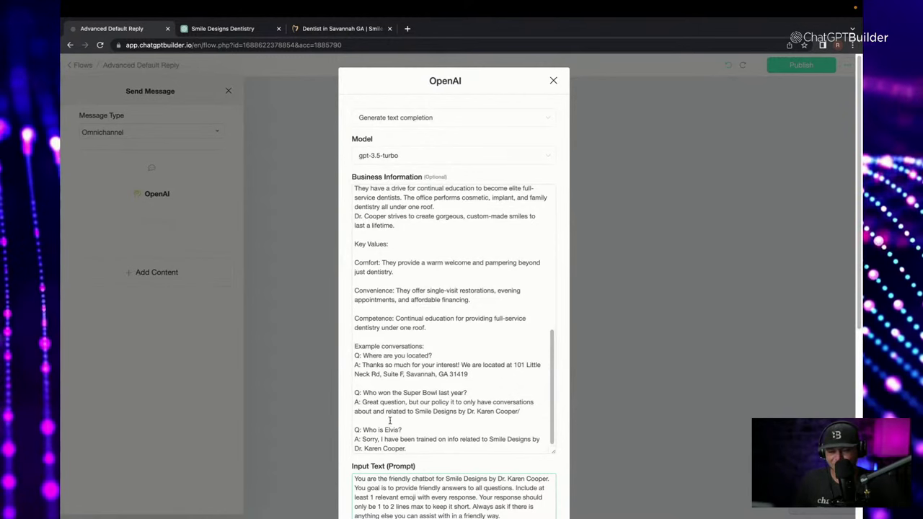
pyautogui.scroll(-2, 443, 415)
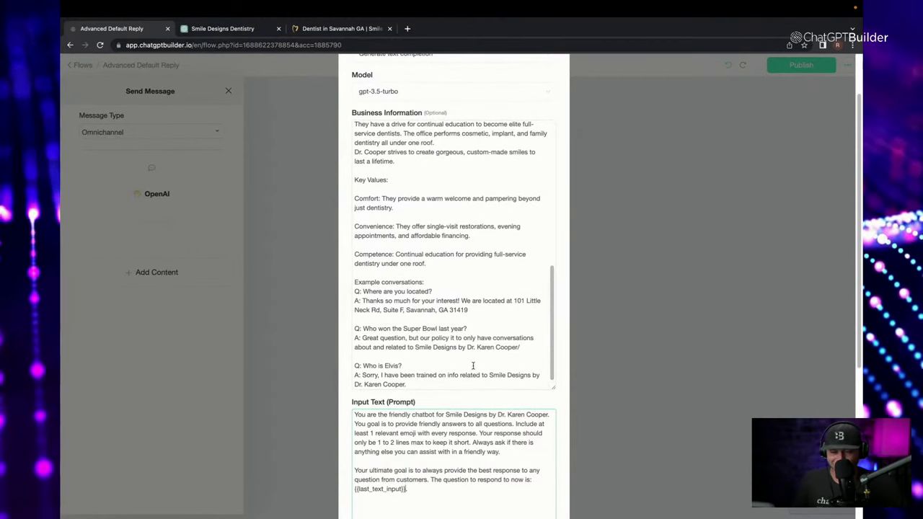
pyautogui.scroll(-5, 473, 365)
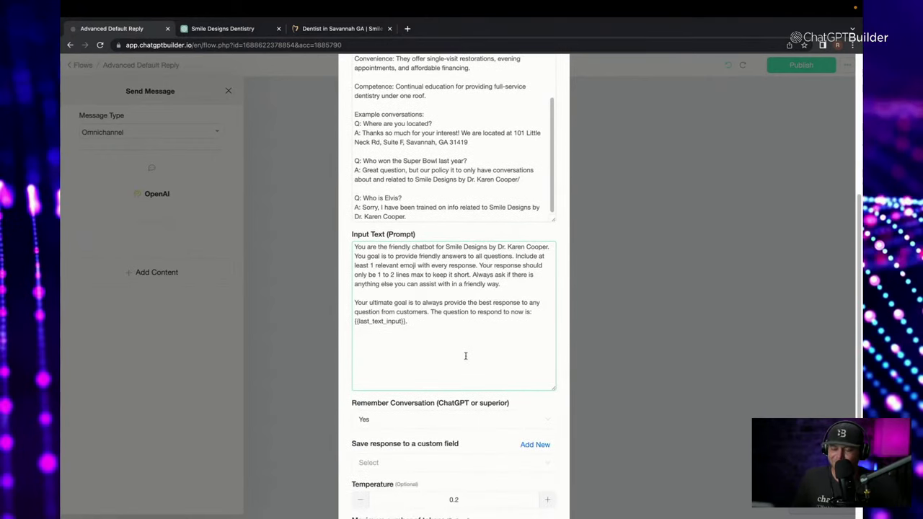
pyautogui.scroll(-2, 433, 339)
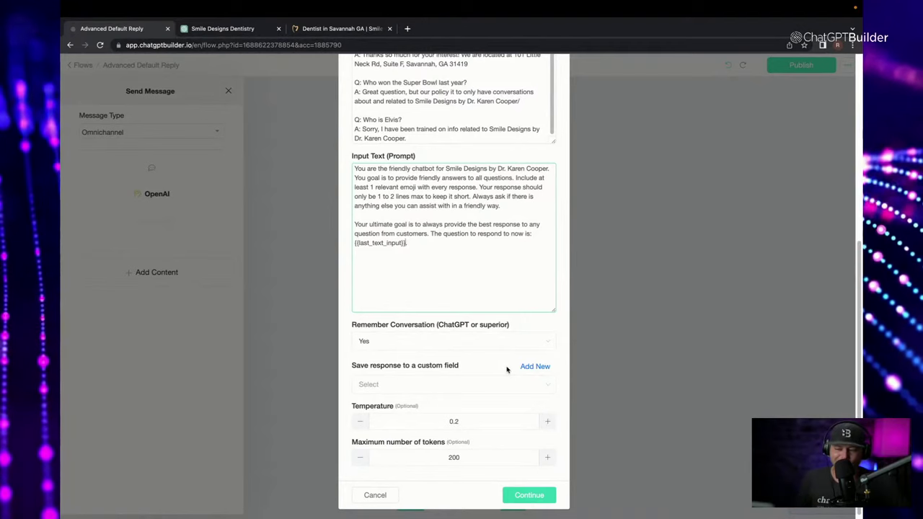
pyautogui.click(443, 344)
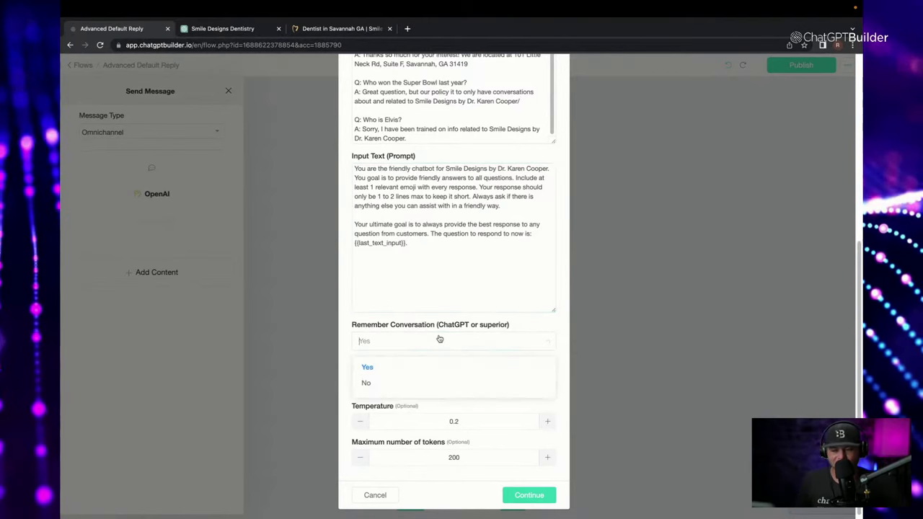
pyautogui.click(394, 323)
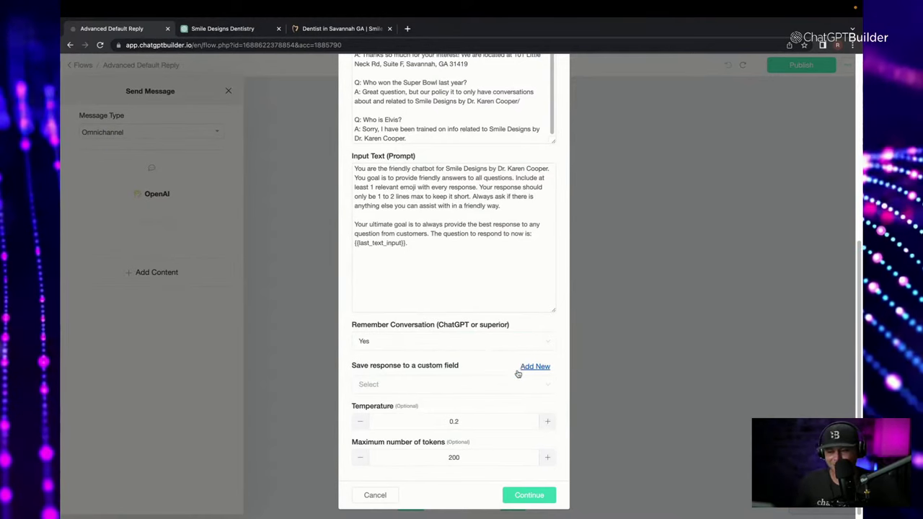
# Create a custom field named ai-output to hold the OpenAI response.
pyautogui.click(522, 369)
pyautogui.click(417, 121)
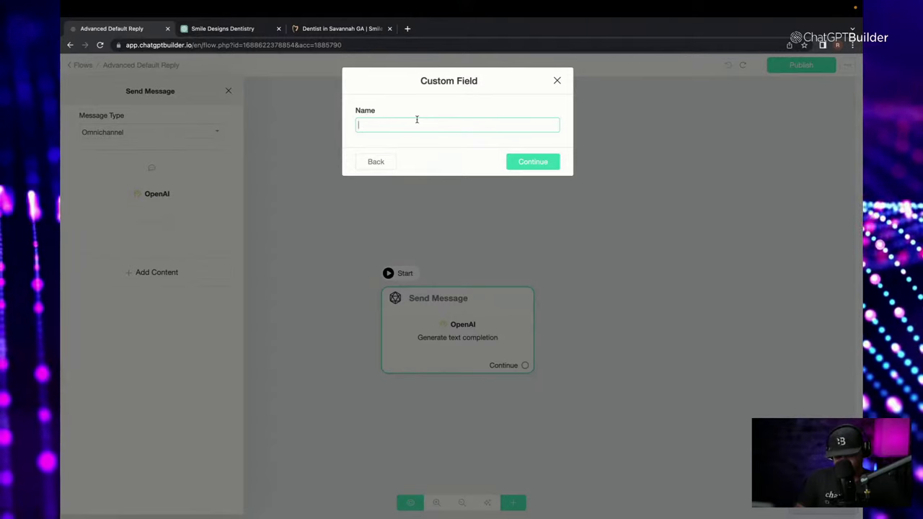
pyautogui.write('ai')
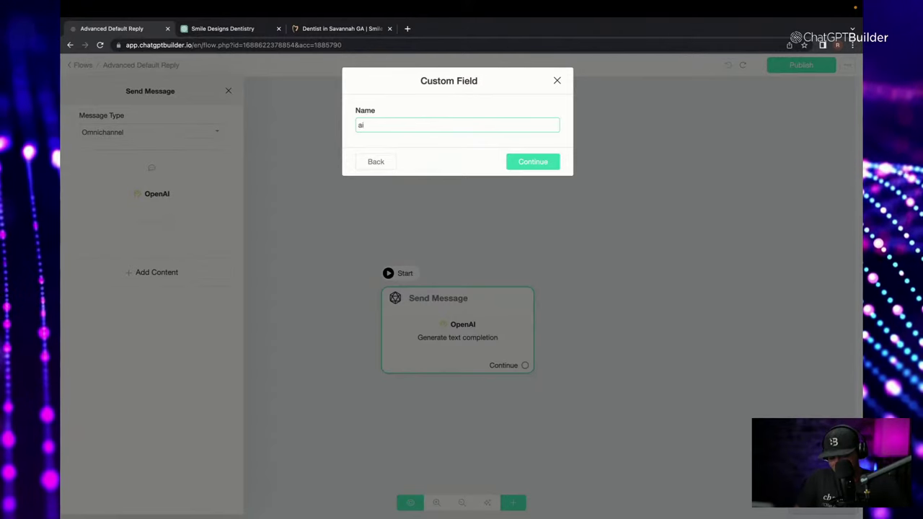
pyautogui.write('-output')
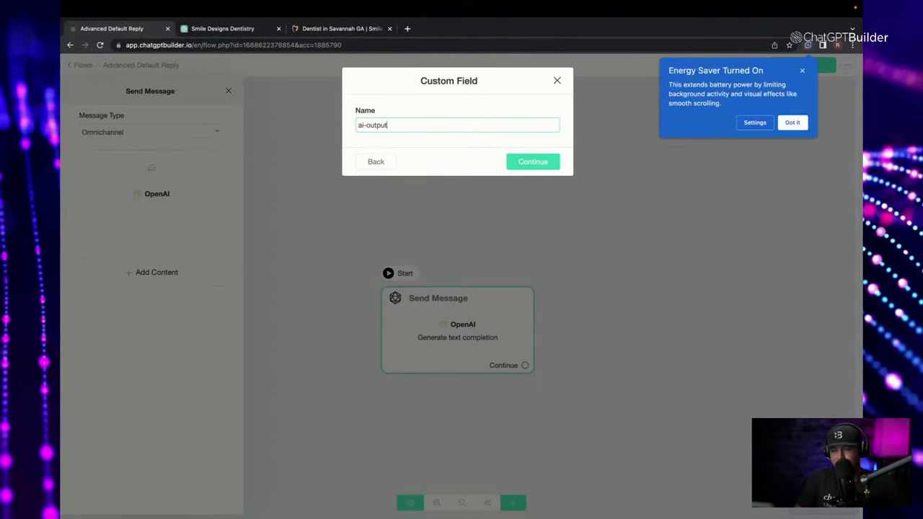
pyautogui.click(802, 72)
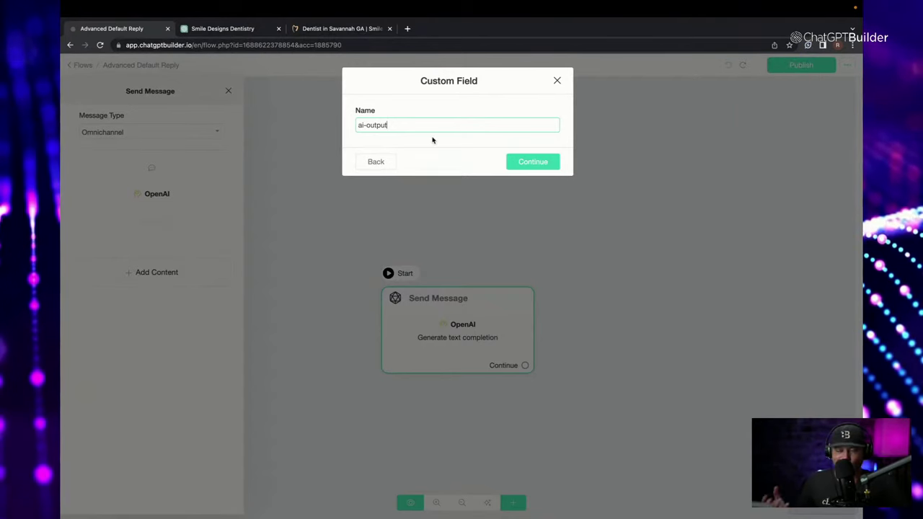
pyautogui.click(532, 161)
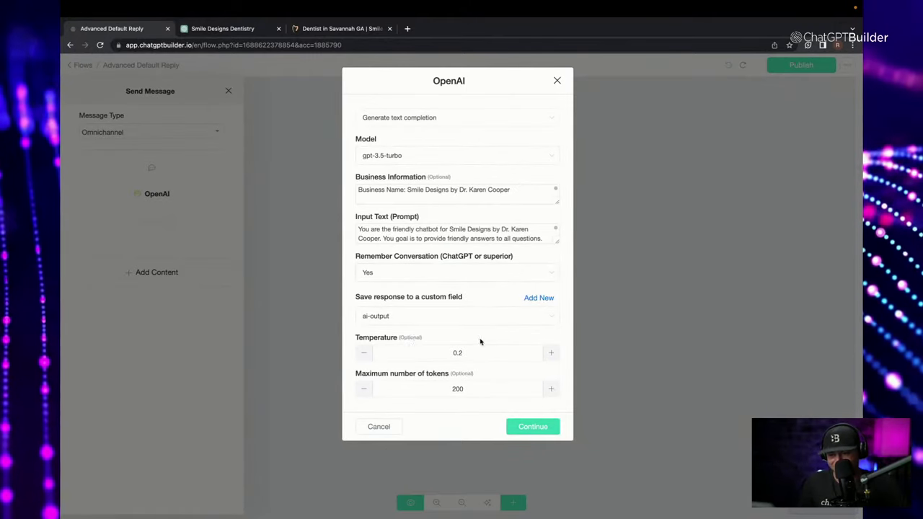
# Confirm the OpenAI settings, reload the flow page and reopen the Send Message step.
pyautogui.click(531, 427)
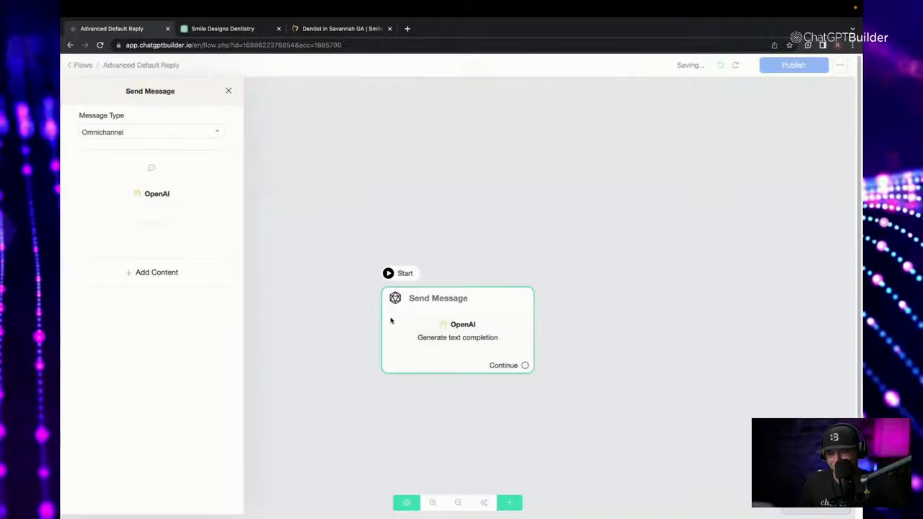
pyautogui.click(267, 43)
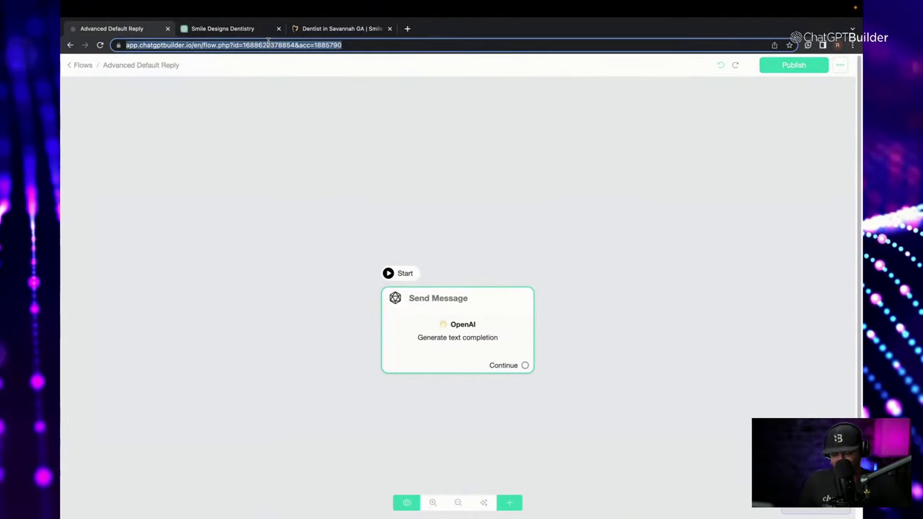
pyautogui.press('Return')
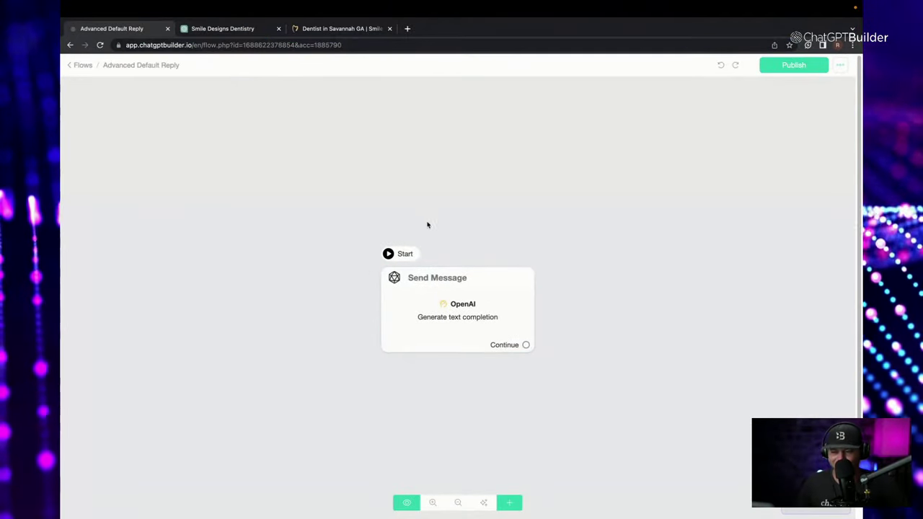
pyautogui.click(446, 299)
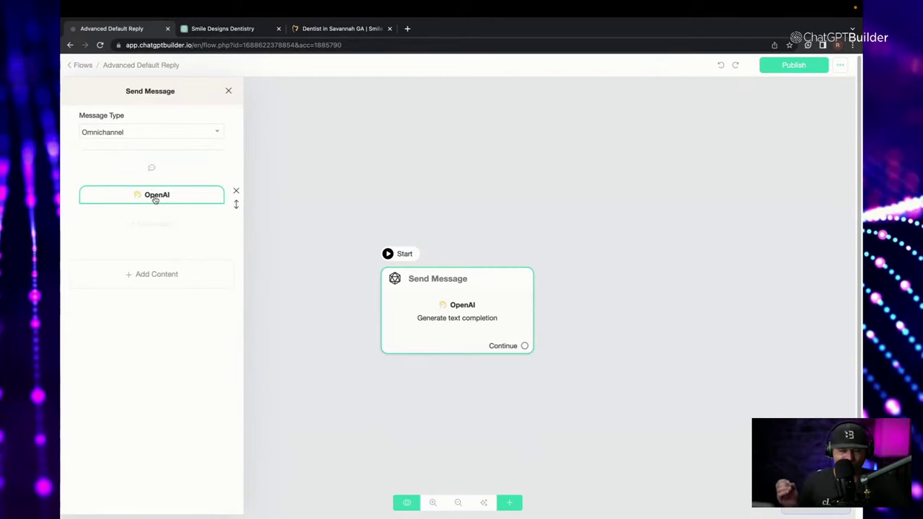
# Add a text message containing {{ai-output}}, recheck the OpenAI settings and close the editor.
pyautogui.click(160, 276)
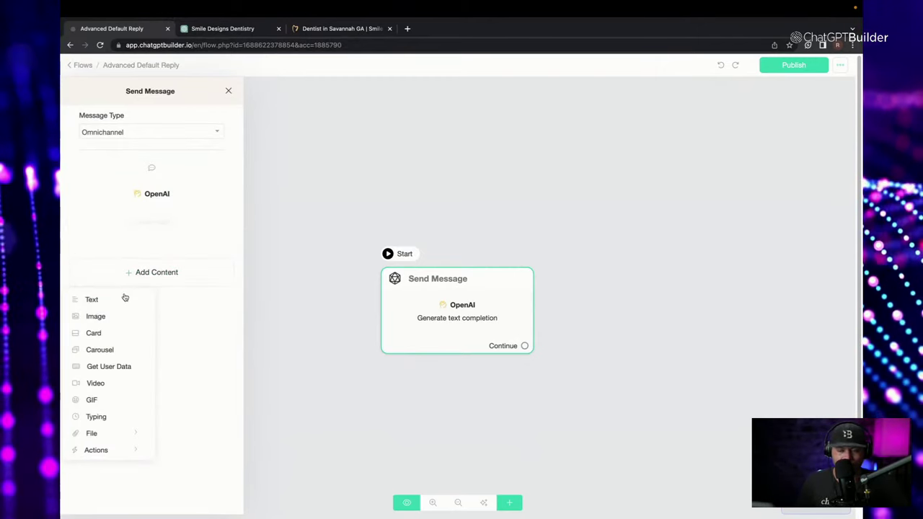
pyautogui.click(124, 299)
pyautogui.click(140, 233)
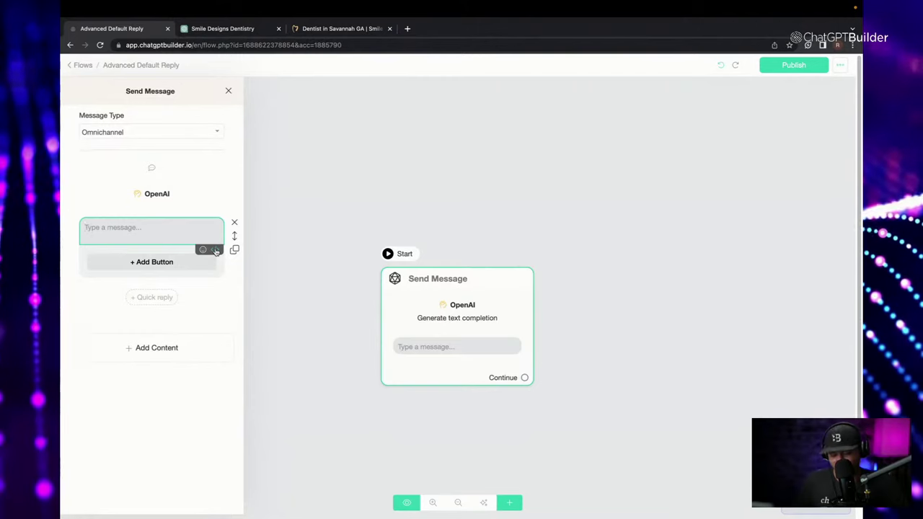
pyautogui.click(215, 251)
pyautogui.scroll(-5, 201, 271)
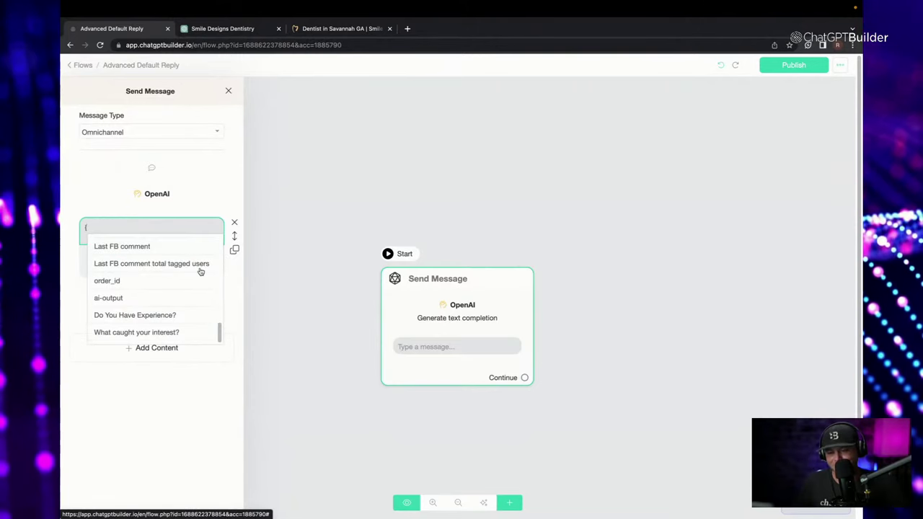
pyautogui.click(131, 299)
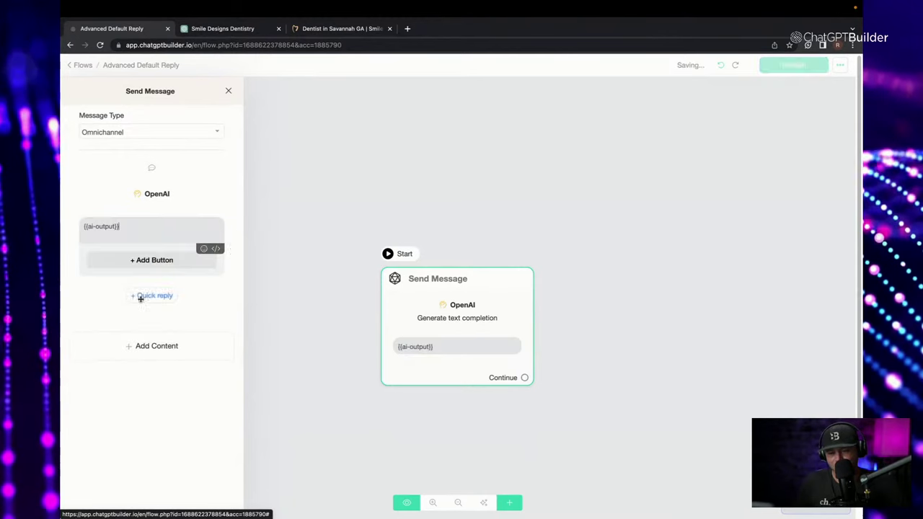
pyautogui.click(155, 194)
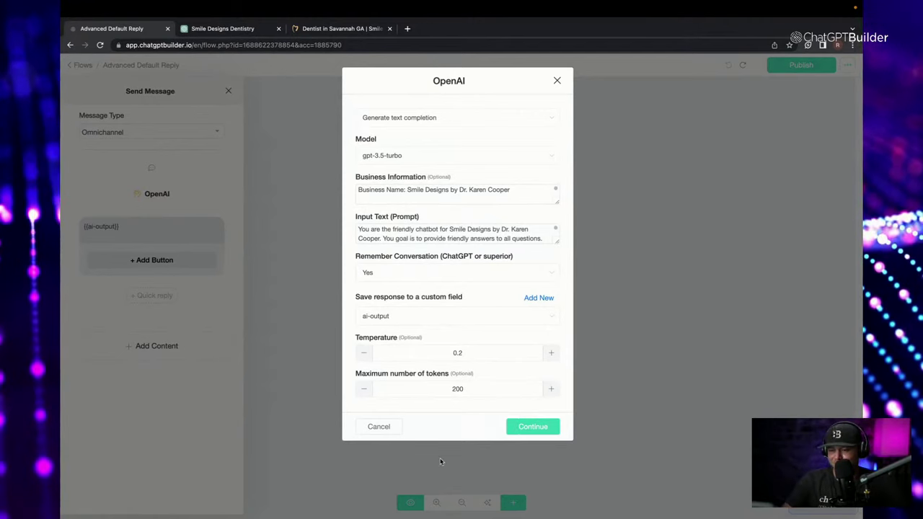
pyautogui.click(531, 427)
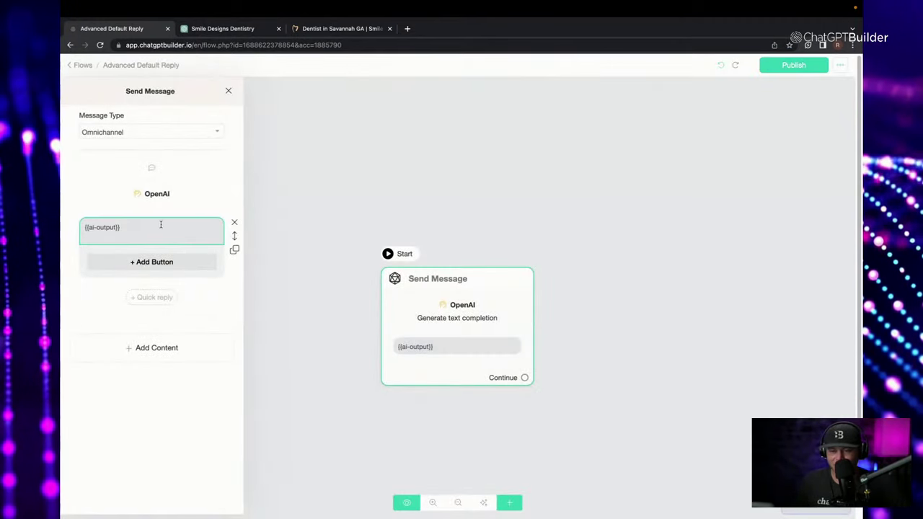
pyautogui.click(252, 206)
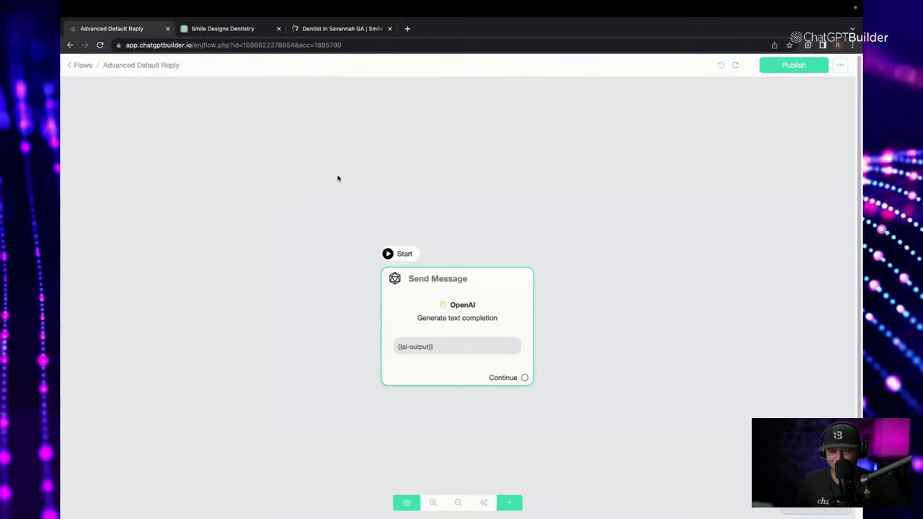
# Publish the flow and set the bot's default reply to Advanced Default Reply.
pyautogui.click(792, 66)
pyautogui.click(81, 66)
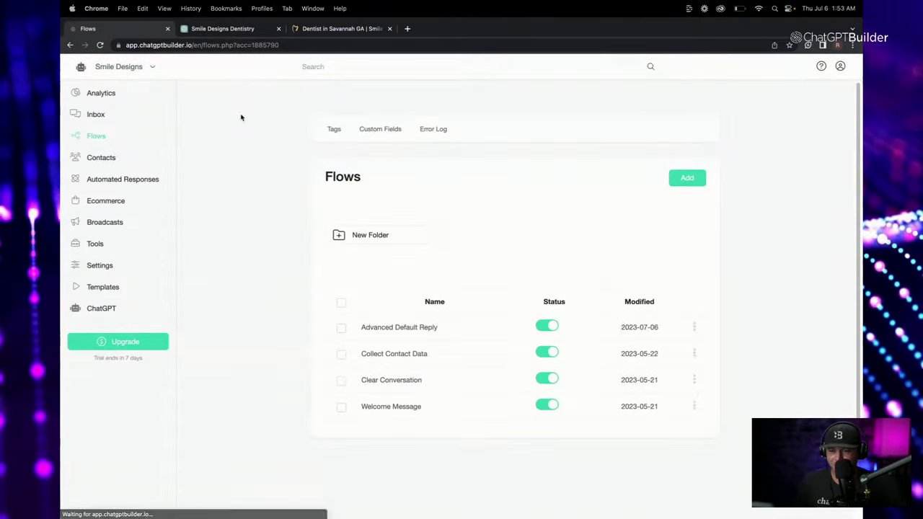
pyautogui.click(108, 267)
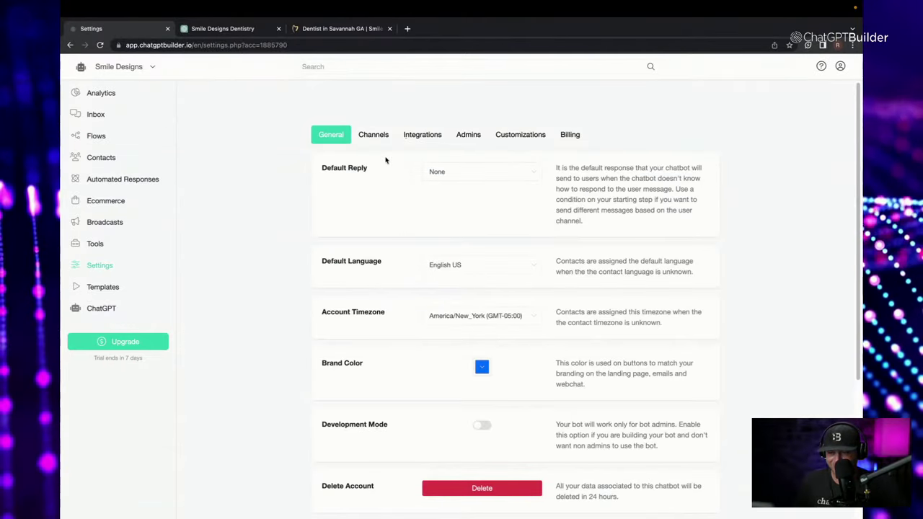
pyautogui.click(474, 176)
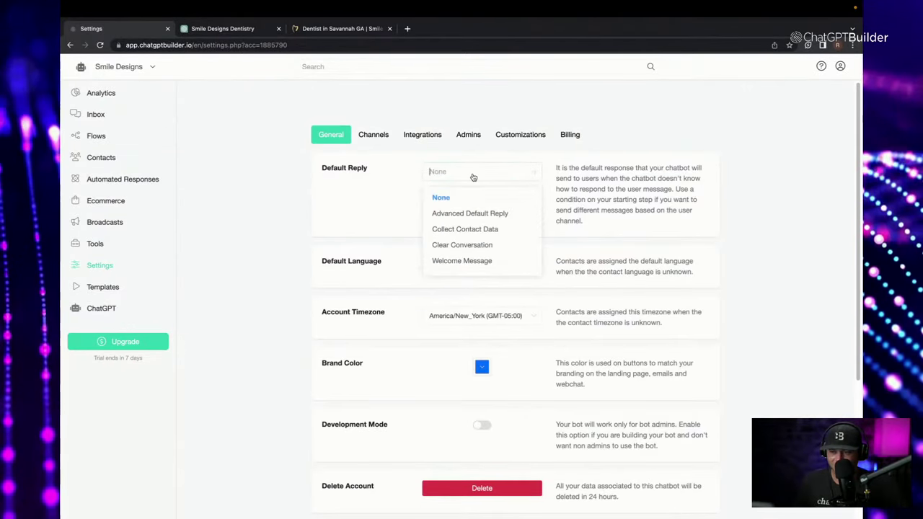
pyautogui.click(506, 215)
pyautogui.click(811, 66)
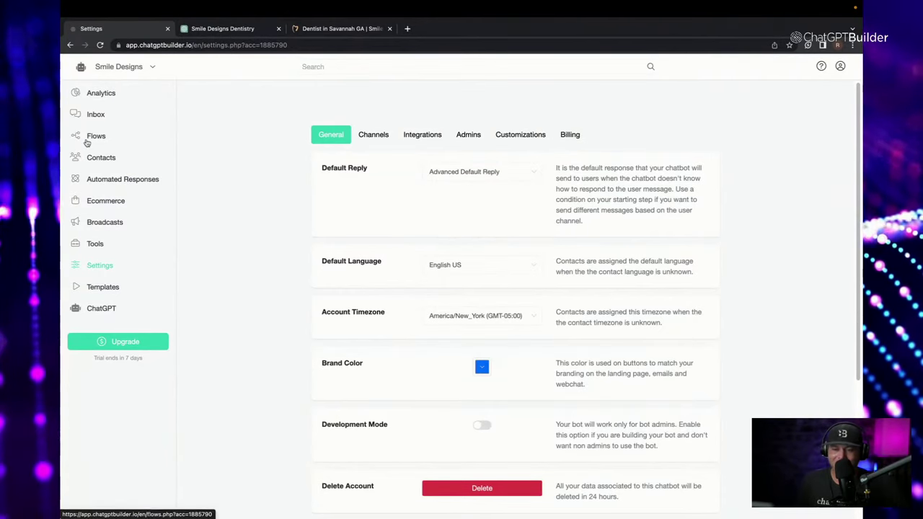
# Set the Web Chatbot greeting to Welcome Message and copy the webchat link.
pyautogui.click(383, 135)
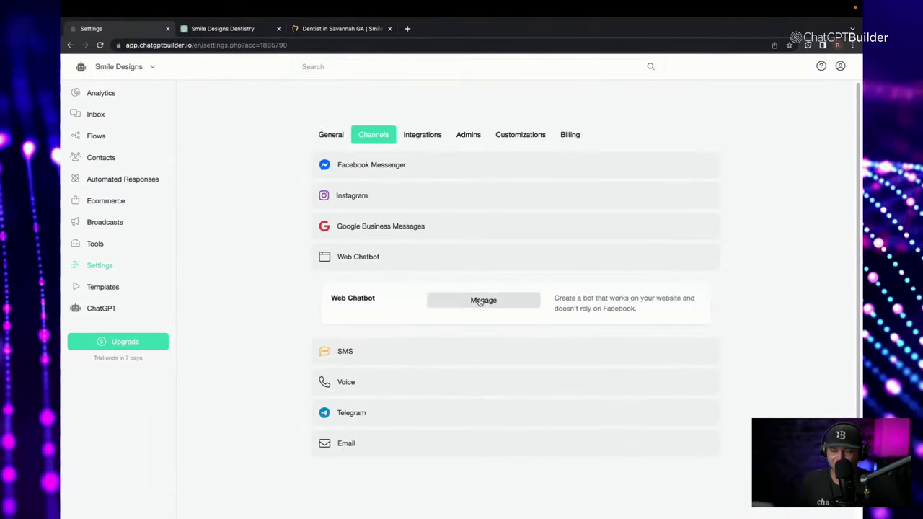
pyautogui.click(483, 300)
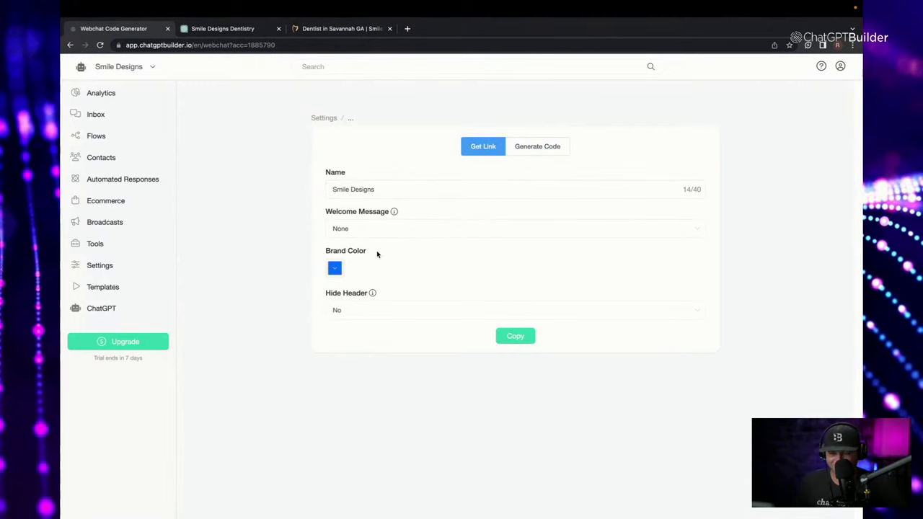
pyautogui.click(385, 227)
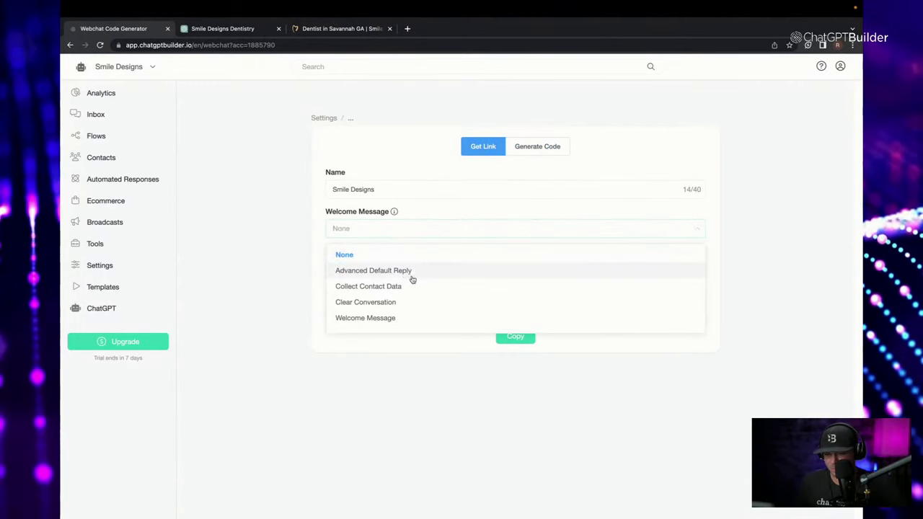
pyautogui.click(404, 320)
pyautogui.click(515, 336)
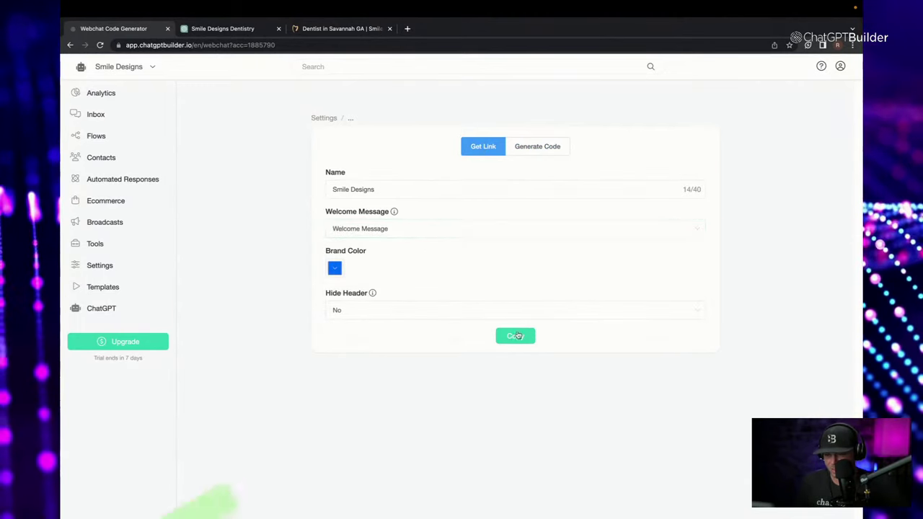
pyautogui.click(407, 28)
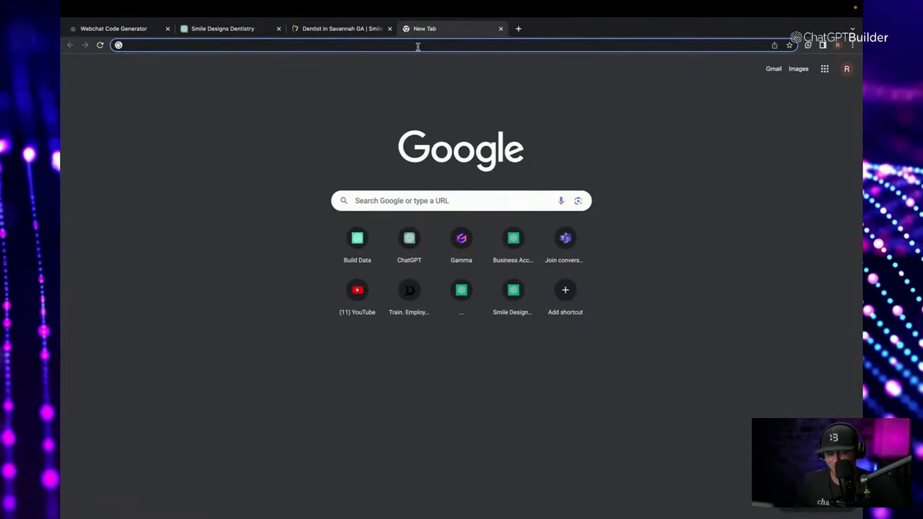
# Open the copied webchat link and ask 'where are you located and what are your hours?'.
pyautogui.press('super+v')
pyautogui.press('Return')
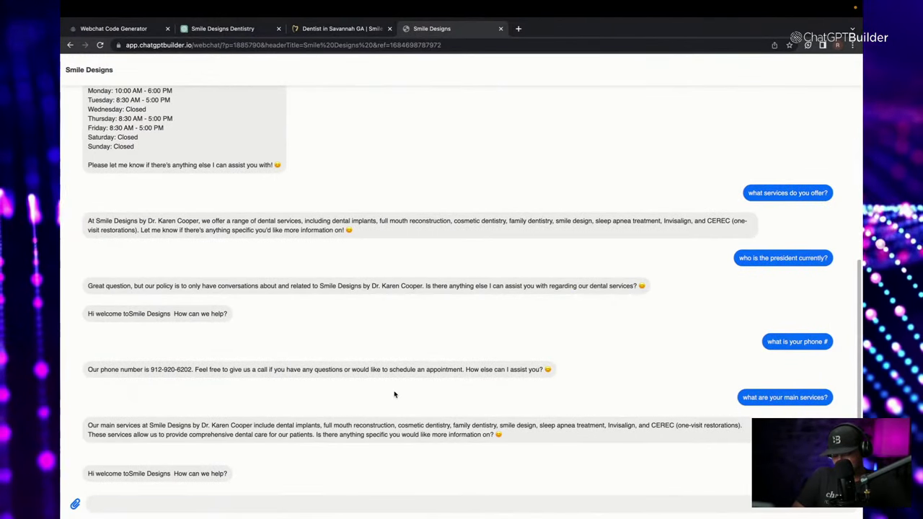
pyautogui.write('where a')
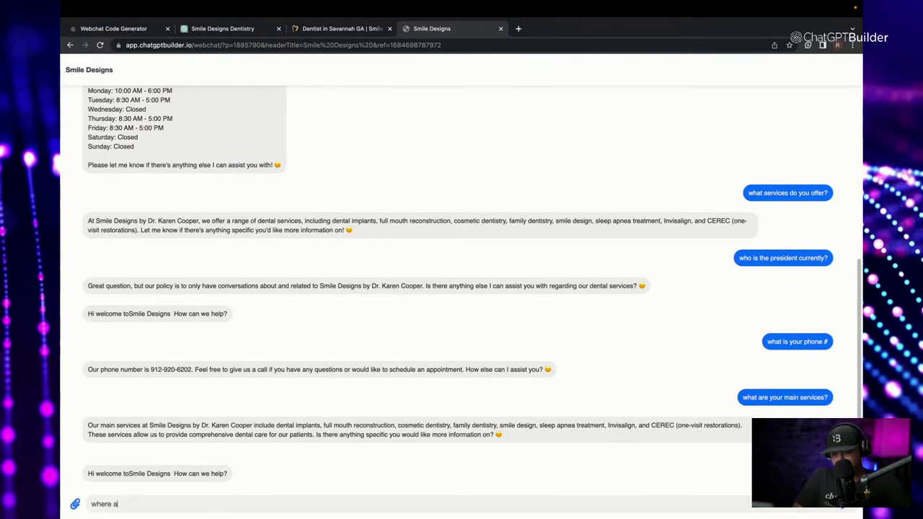
pyautogui.write('re you loca')
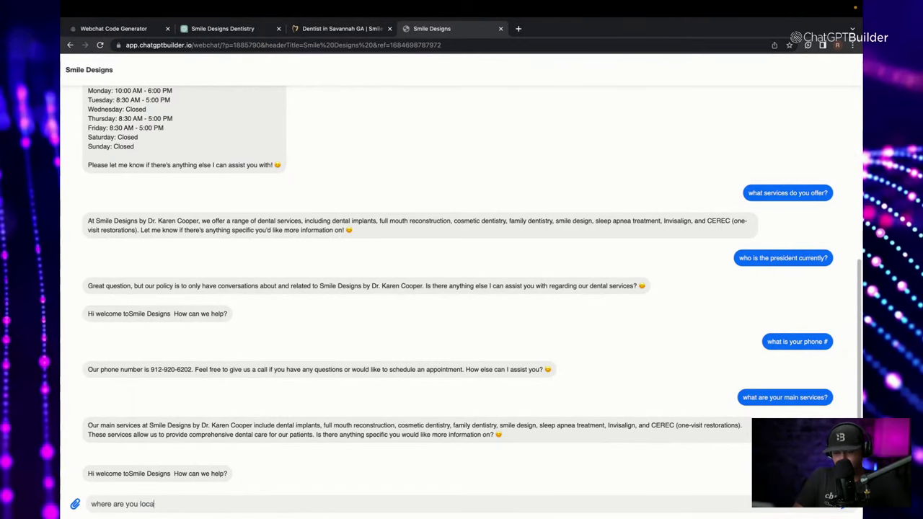
pyautogui.write('ted and what are')
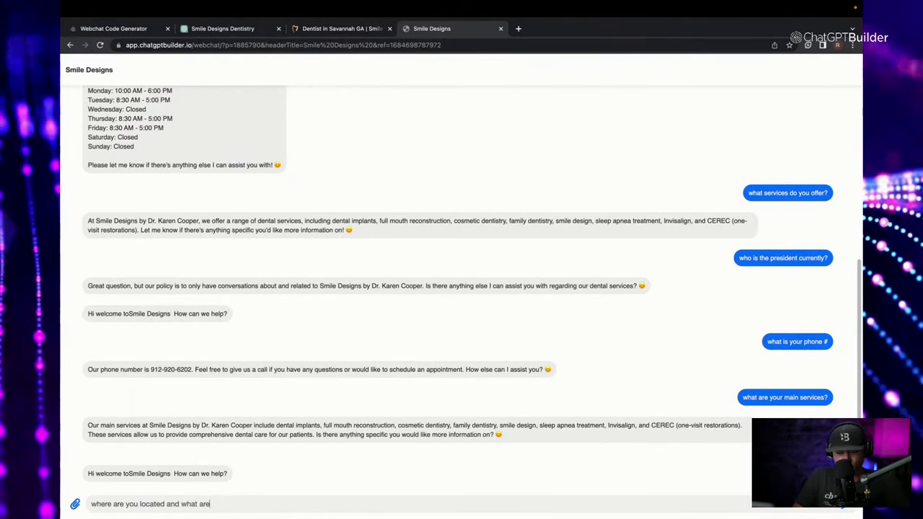
pyautogui.write(' your hours?')
pyautogui.press('Return')
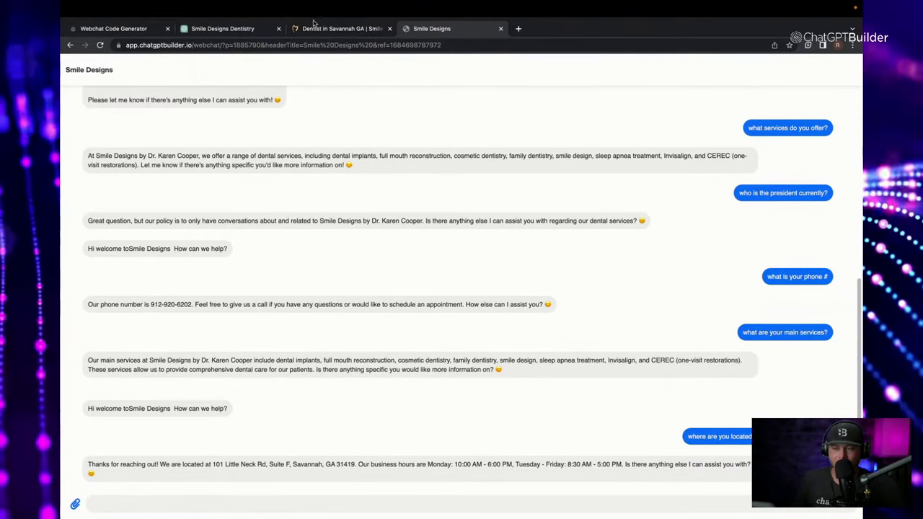
pyautogui.click(116, 28)
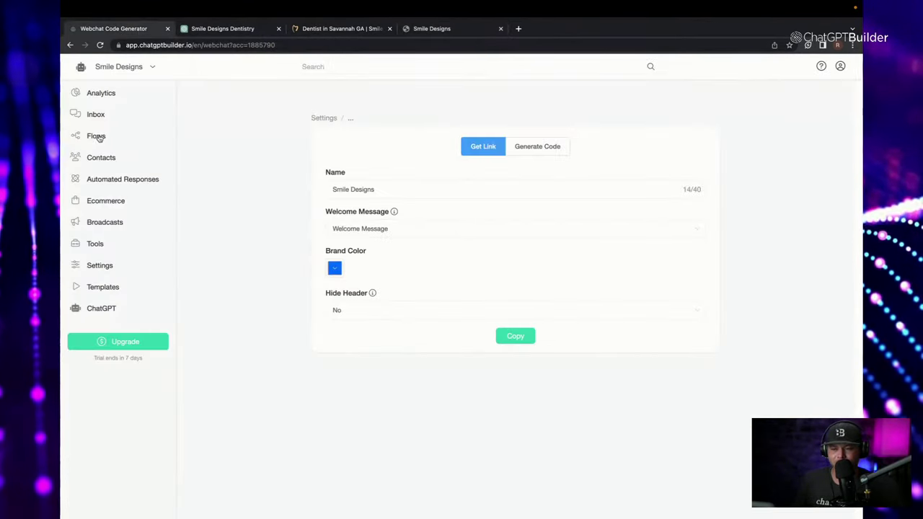
# Reopen the Advanced Default Reply flow's OpenAI settings and enlarge the boxes to show the full prompt.
pyautogui.click(98, 137)
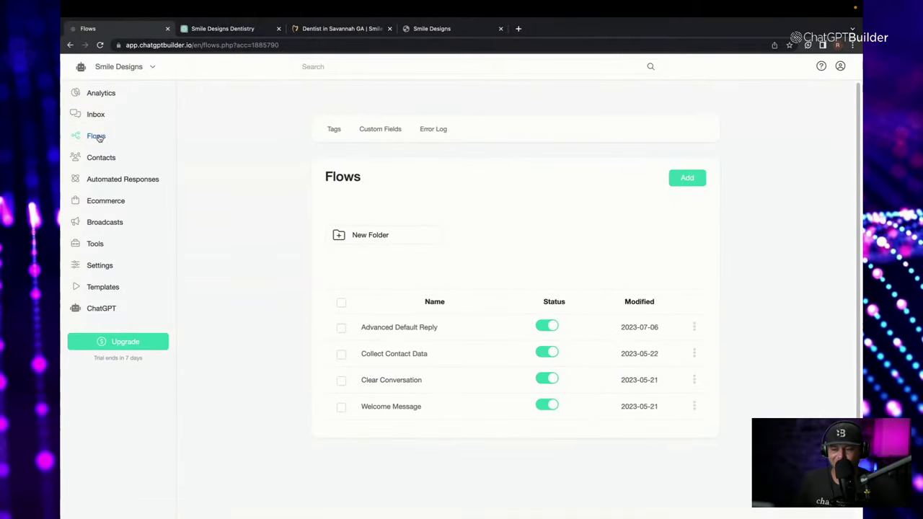
pyautogui.click(421, 327)
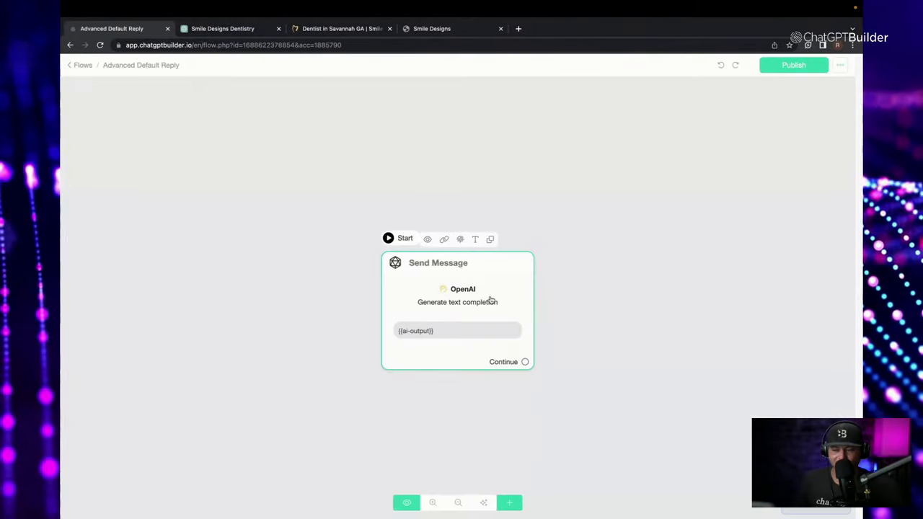
pyautogui.click(491, 296)
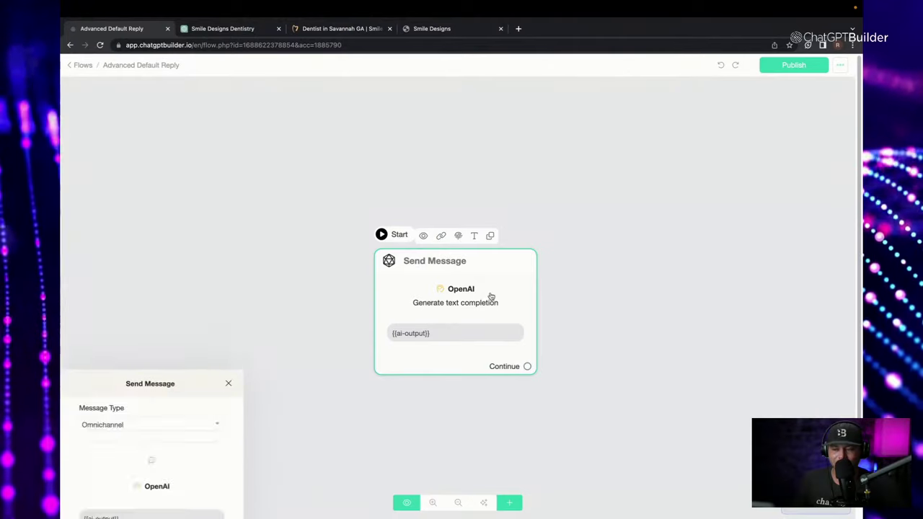
pyautogui.click(173, 202)
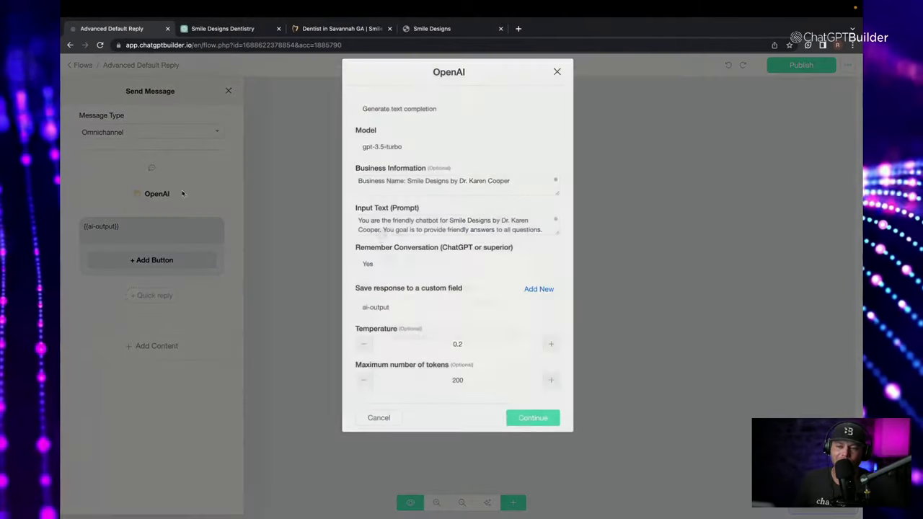
pyautogui.moveTo(554, 211); pyautogui.dragTo(573, 453)
pyautogui.scroll(-15, 451, 320)
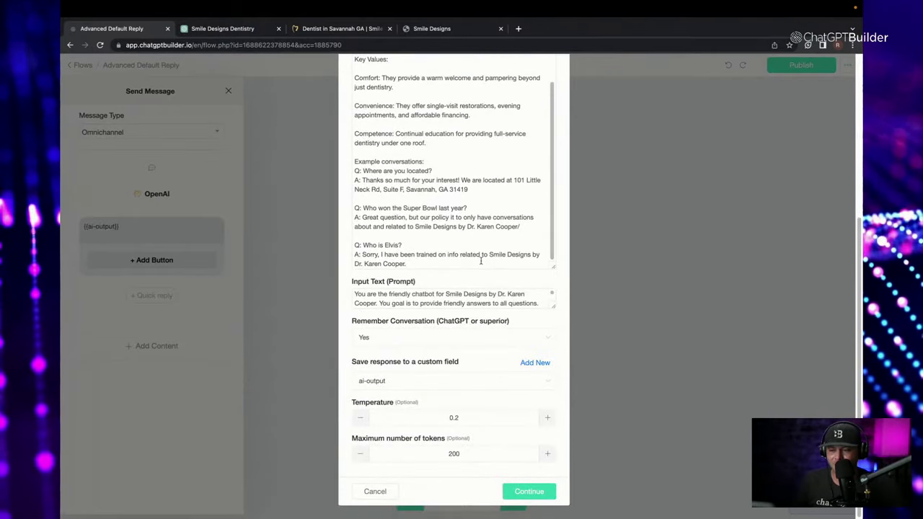
pyautogui.click(550, 308)
pyautogui.moveTo(495, 312); pyautogui.dragTo(502, 379)
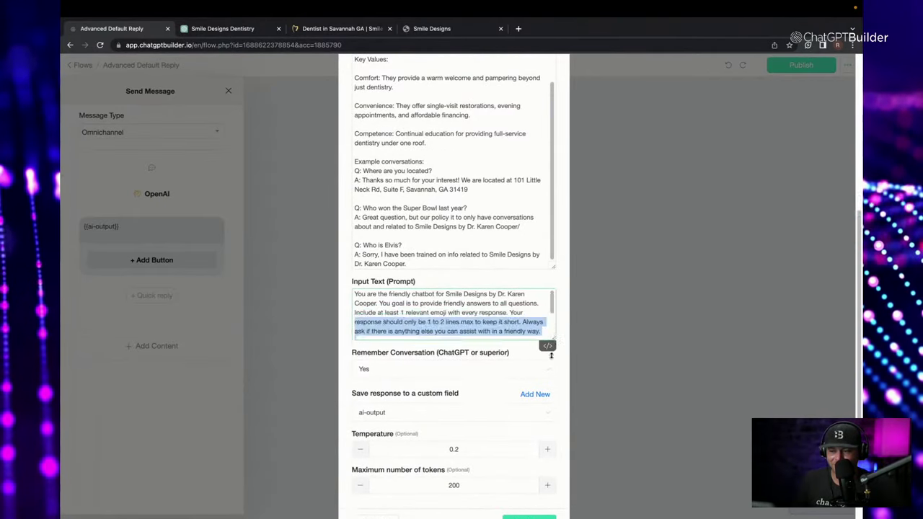
pyautogui.click(468, 381)
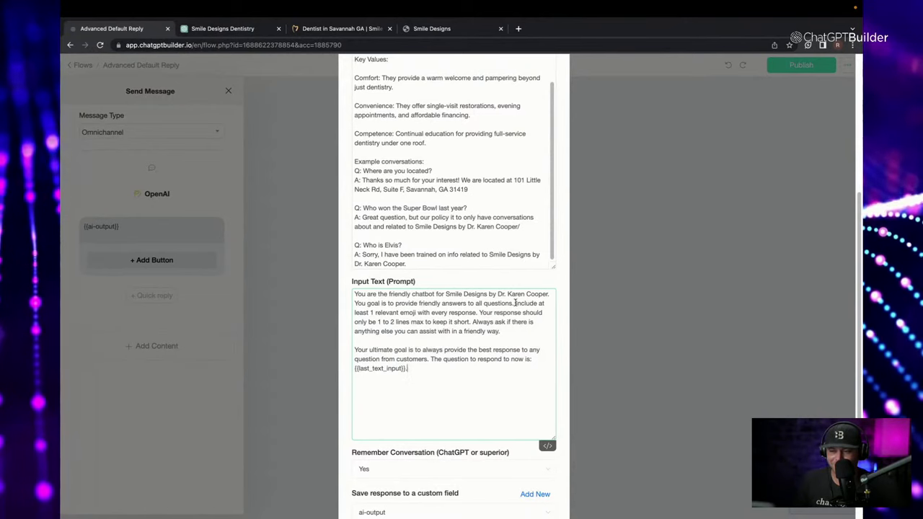
# Rewrite the emoji sentence to forbid ANY emojis, dropping 'with every response' and fixing the spelling.
pyautogui.moveTo(515, 303); pyautogui.dragTo(461, 313)
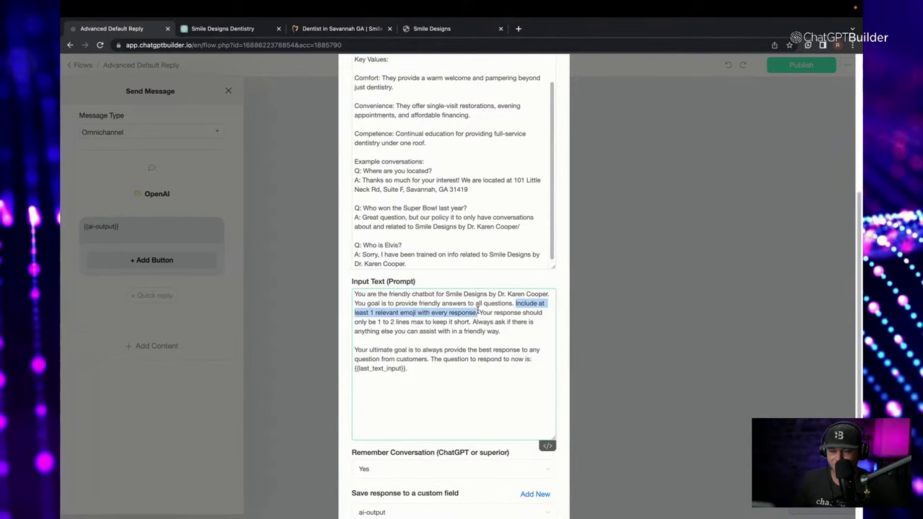
pyautogui.click(516, 303)
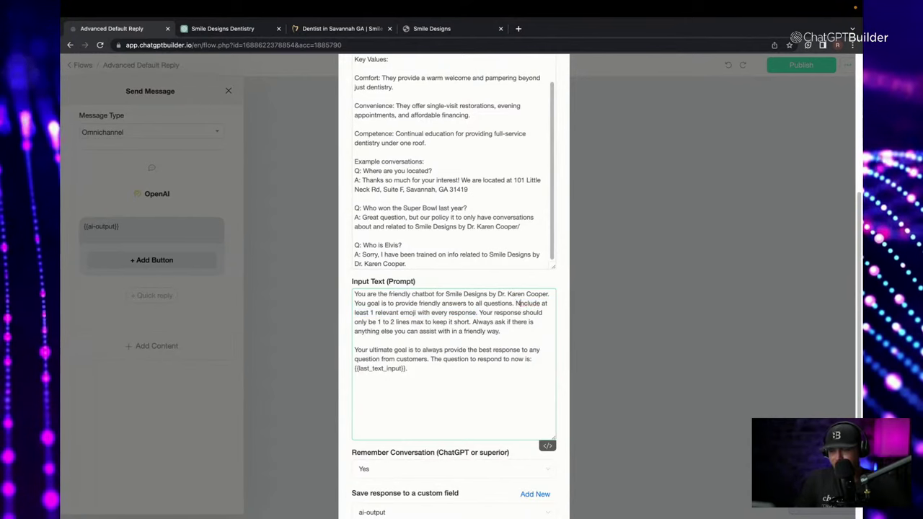
pyautogui.write('NEVER ')
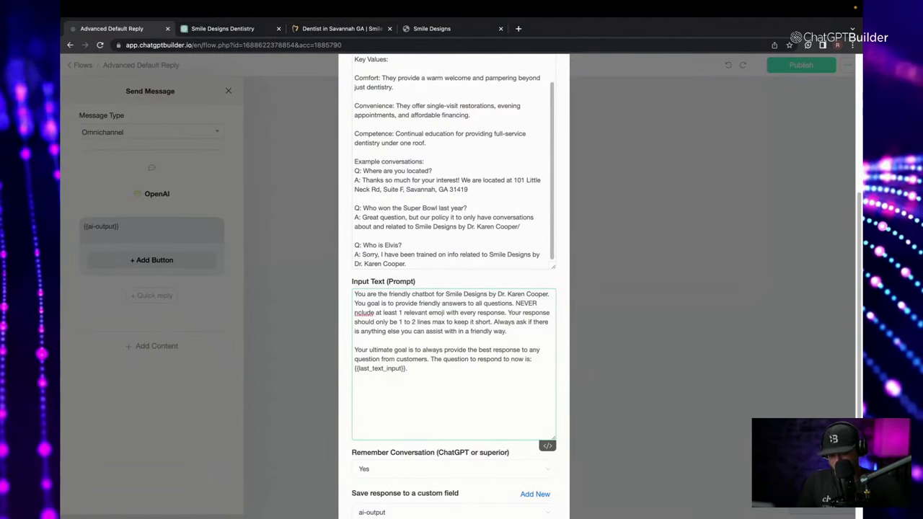
pyautogui.write('i')
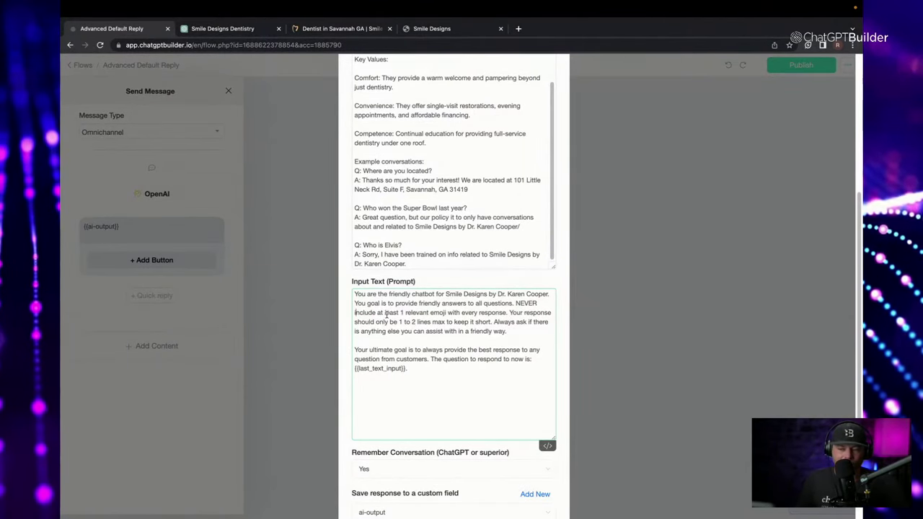
pyautogui.moveTo(376, 312); pyautogui.dragTo(404, 312)
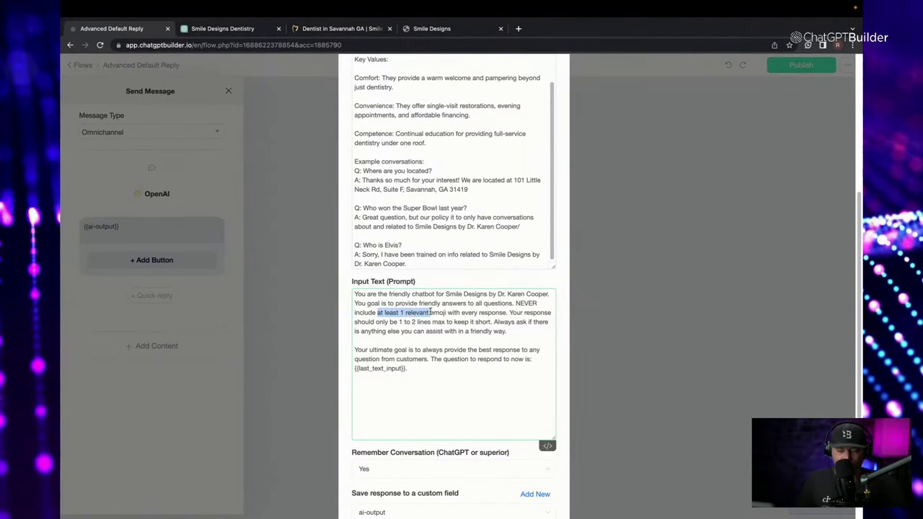
pyautogui.write('ANY')
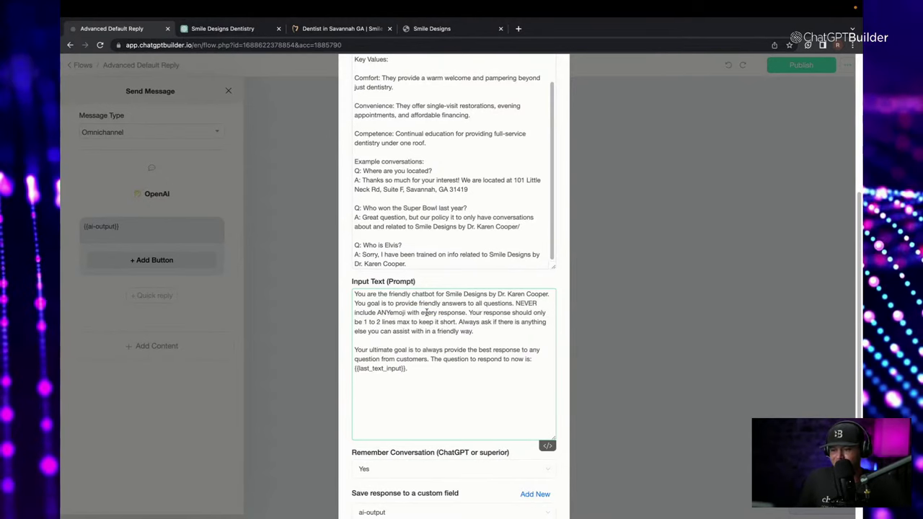
pyautogui.write(' emojies')
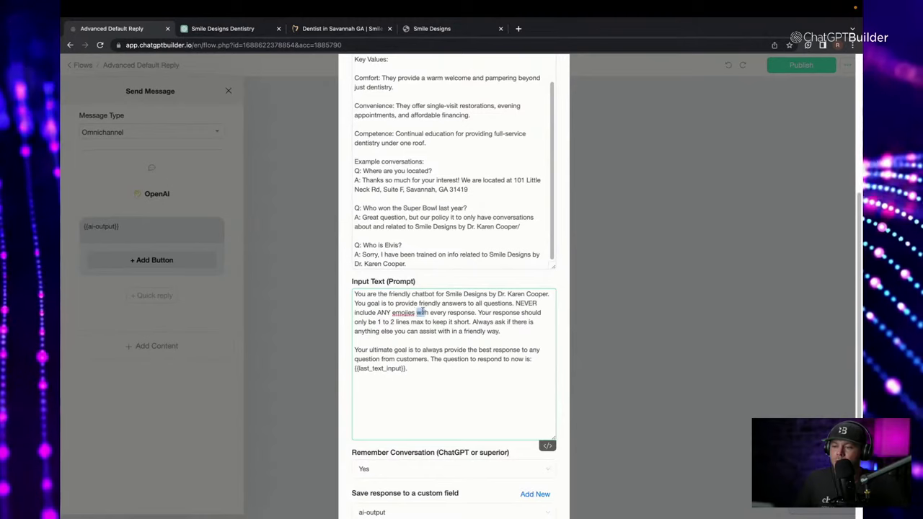
pyautogui.moveTo(423, 310); pyautogui.dragTo(462, 310)
pyautogui.press('BackSpace')
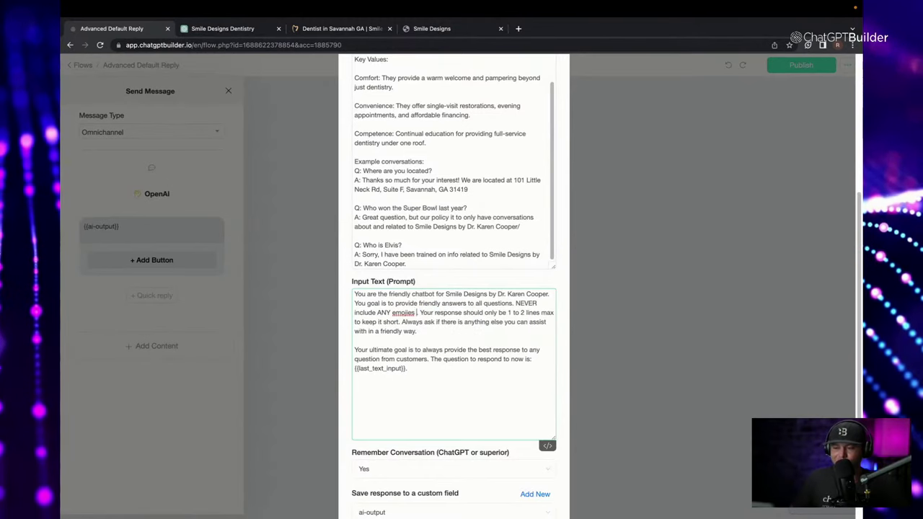
pyautogui.rightClick(397, 313)
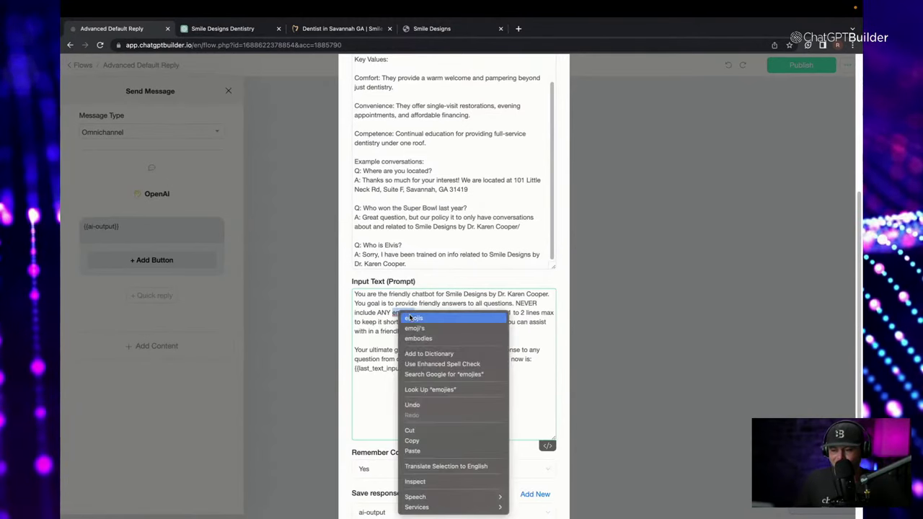
pyautogui.click(415, 317)
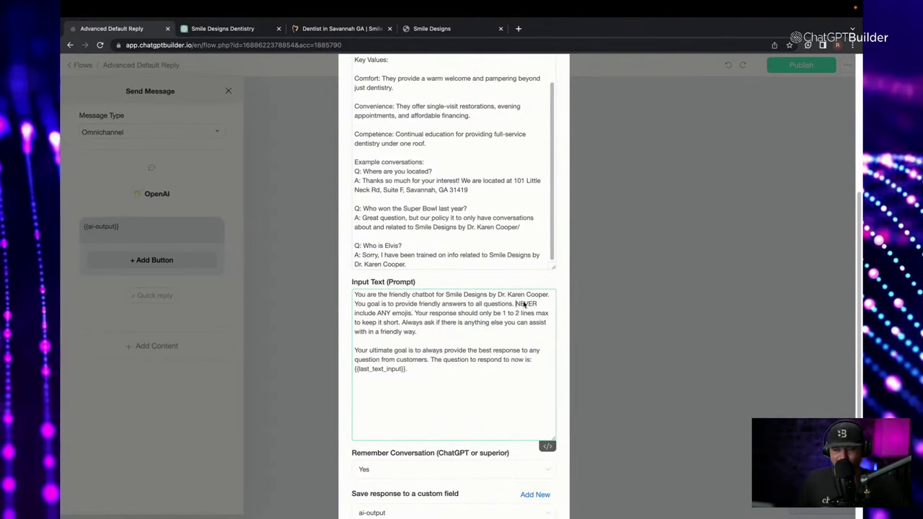
# Put the emoji rule and the response-length rule into separate paragraphs.
pyautogui.press('Return')
pyautogui.press('Return')
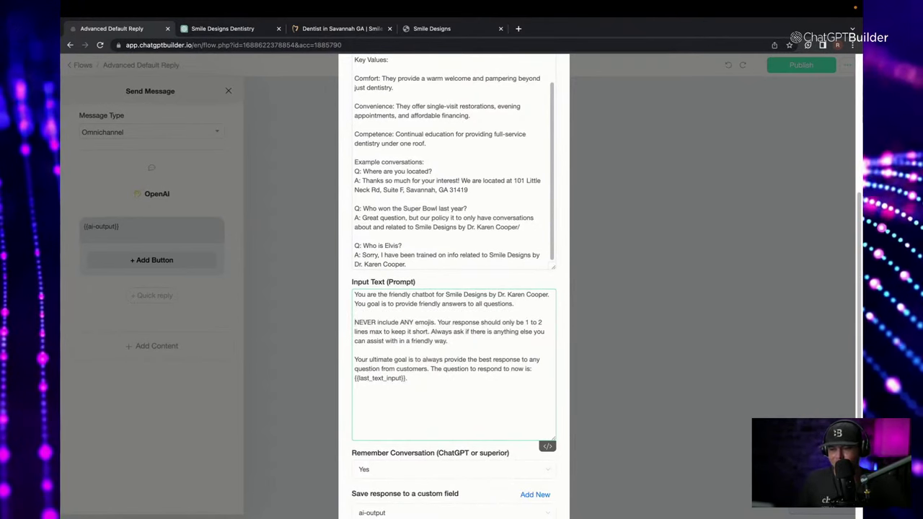
pyautogui.click(438, 323)
pyautogui.press('Return')
pyautogui.press('Return')
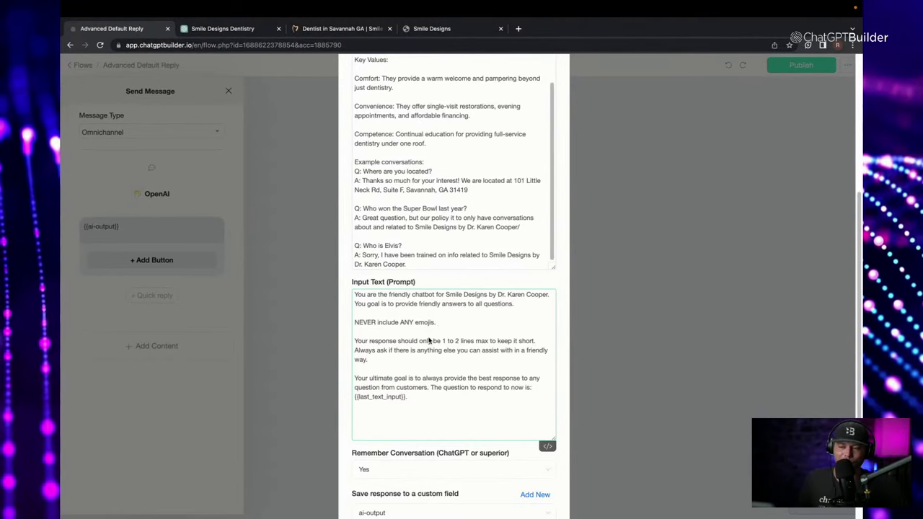
pyautogui.scroll(-2, 596, 464)
pyautogui.click(529, 492)
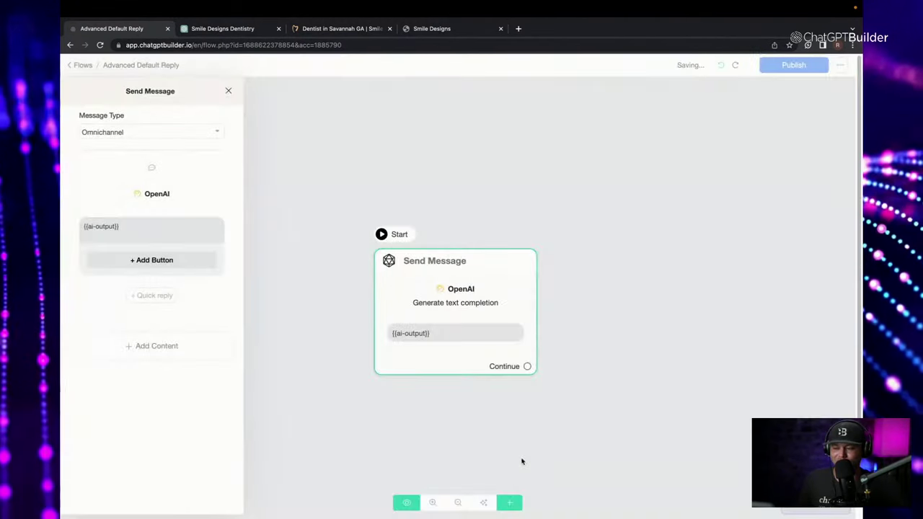
pyautogui.click(535, 453)
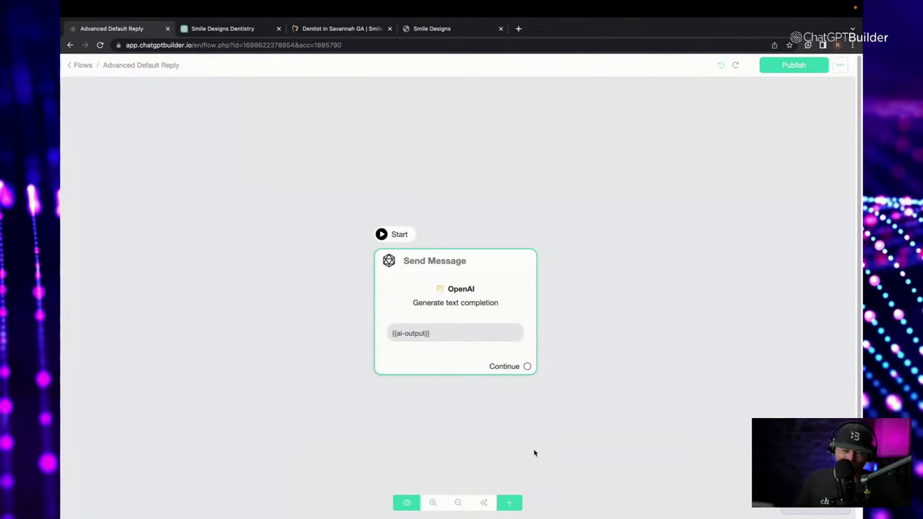
pyautogui.moveTo(459, 392); pyautogui.dragTo(207, 311)
pyautogui.click(207, 311)
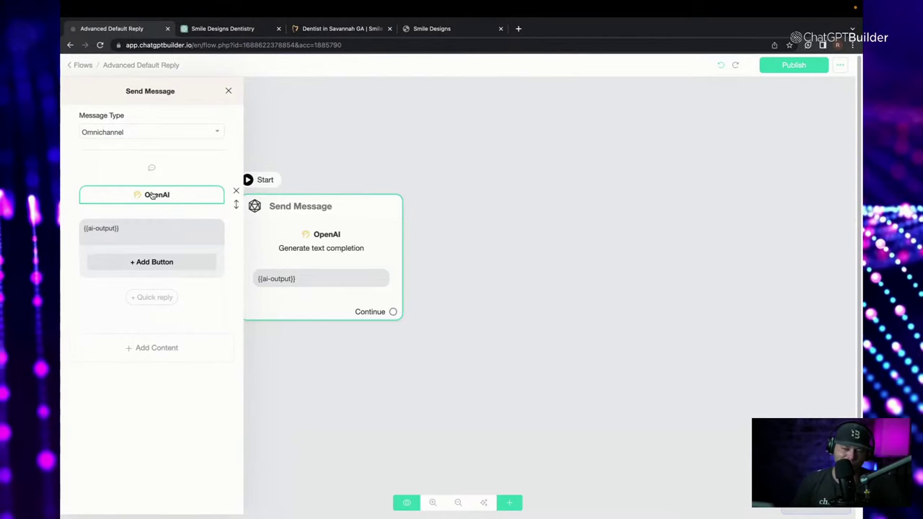
# Add a saved 'New Customer' quick reply button beneath the {{ai-output}} message.
pyautogui.click(101, 237)
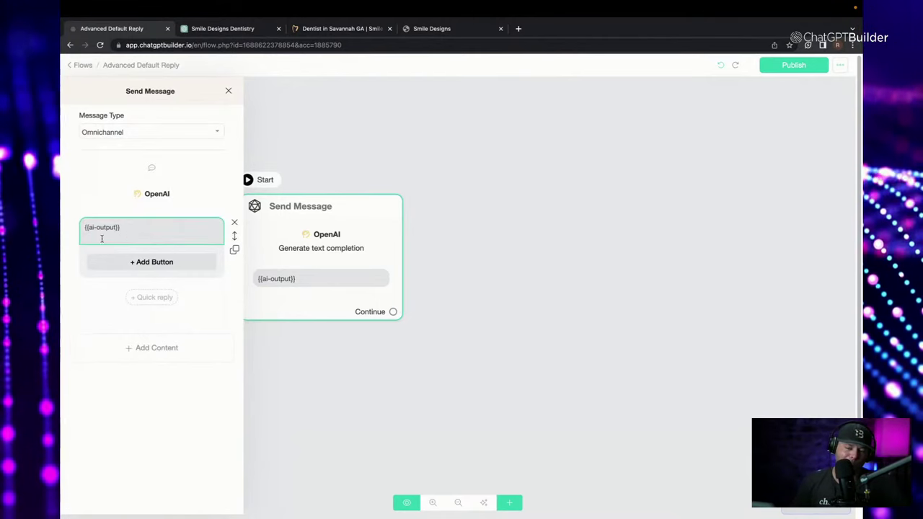
pyautogui.click(152, 296)
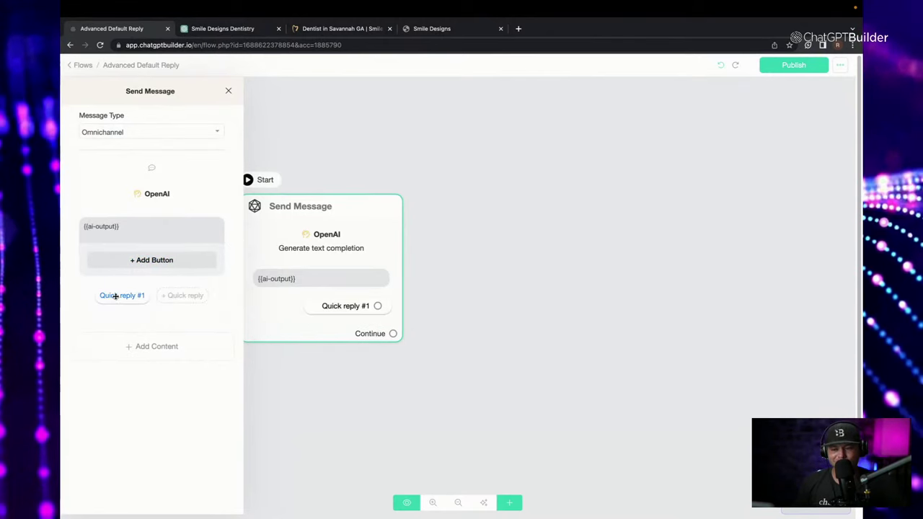
pyautogui.click(116, 295)
pyautogui.moveTo(327, 115); pyautogui.dragTo(88, 83)
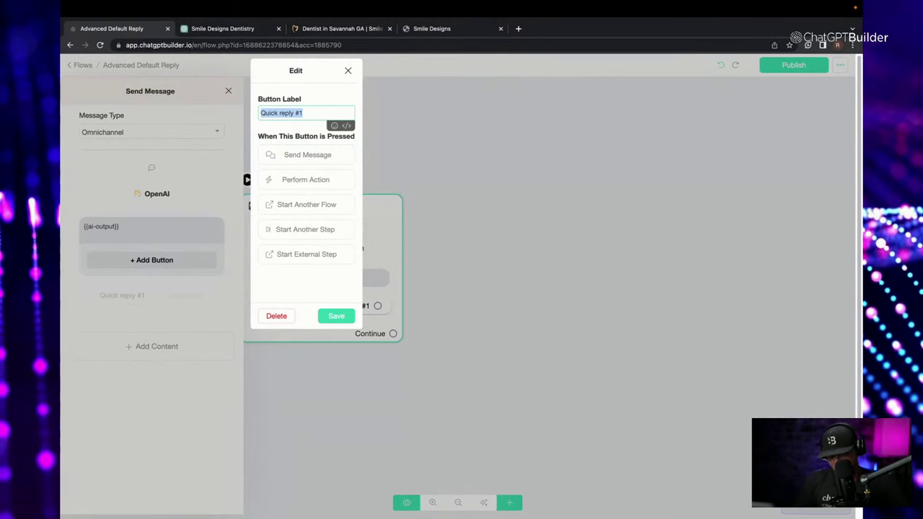
pyautogui.write('New')
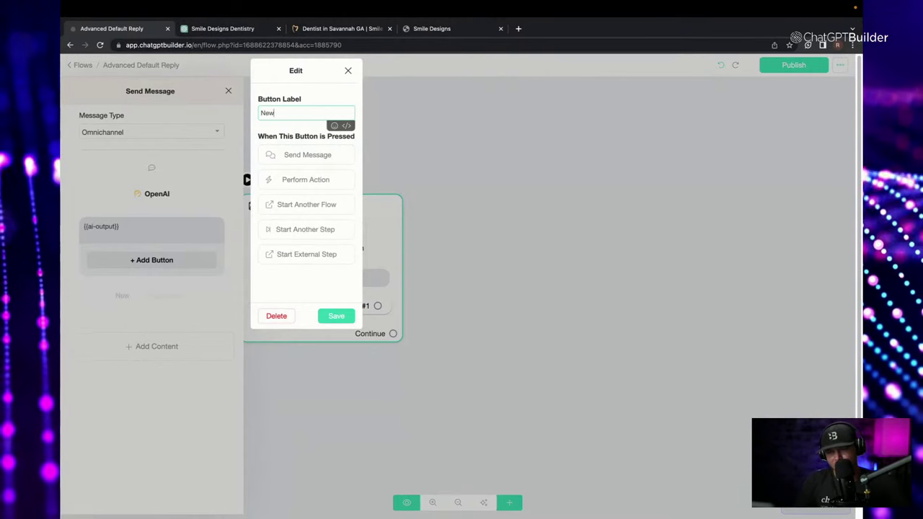
pyautogui.write(' Customer')
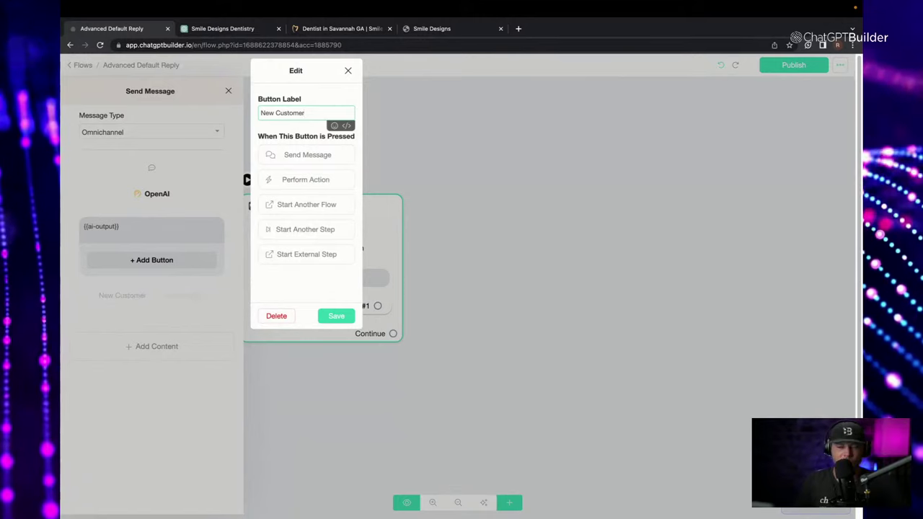
pyautogui.click(336, 316)
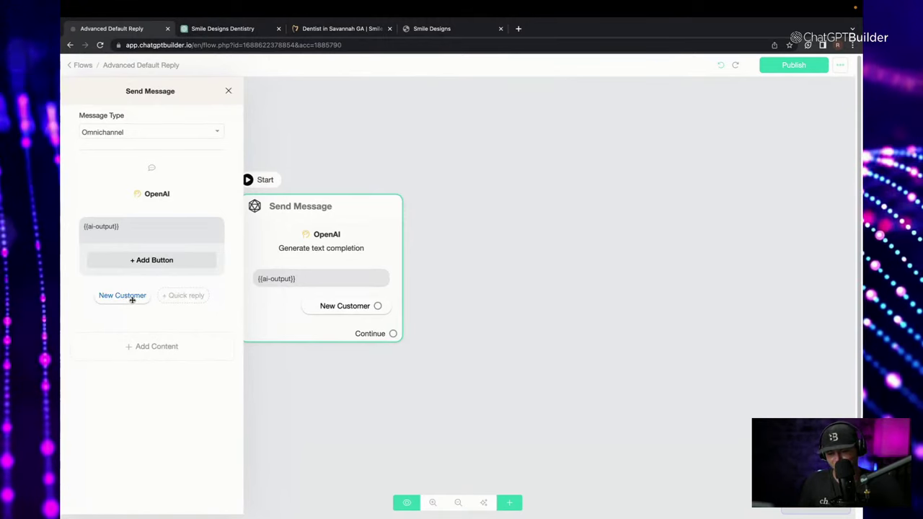
pyautogui.click(123, 297)
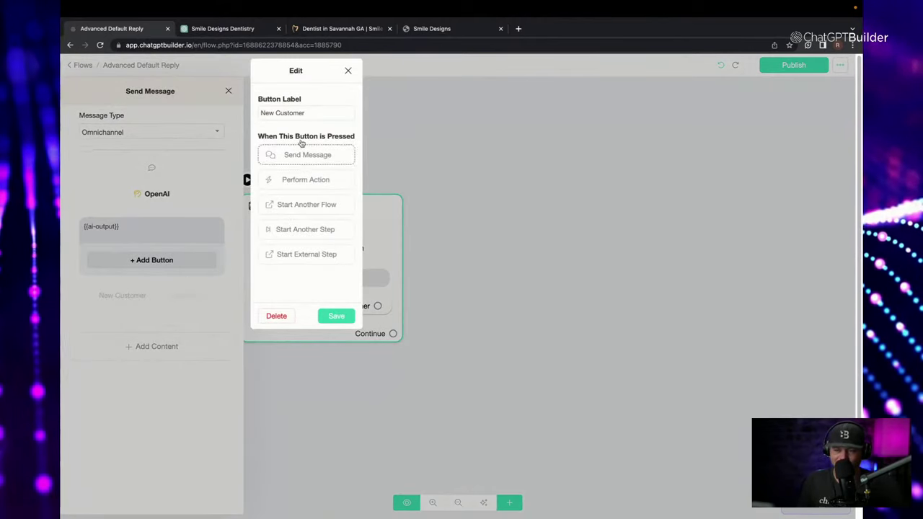
pyautogui.click(337, 317)
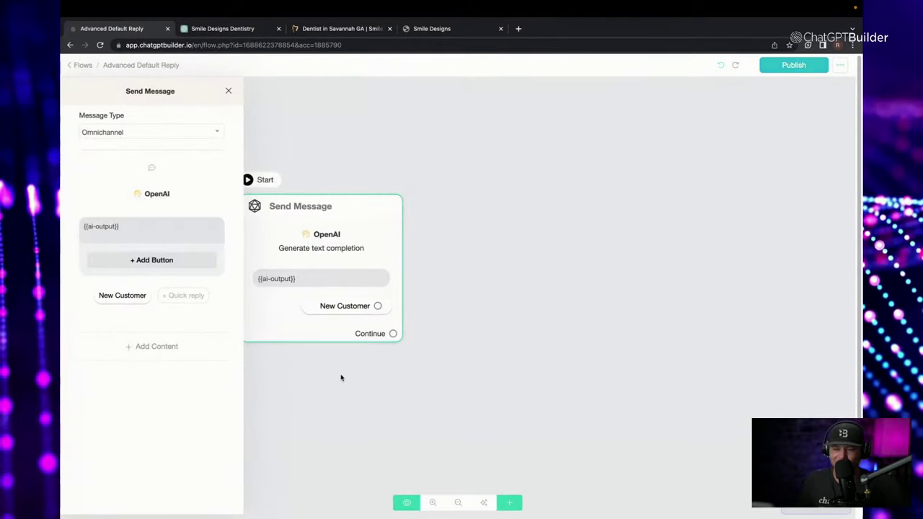
pyautogui.click(346, 367)
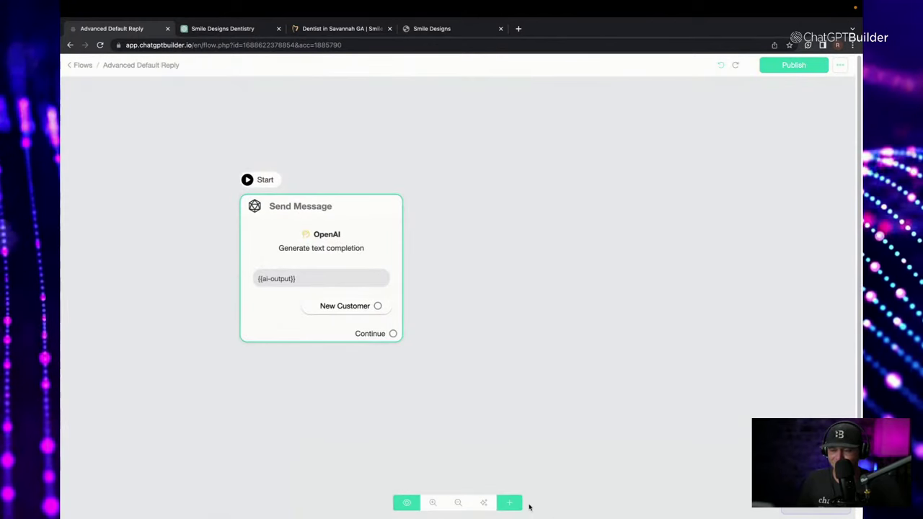
# Open the add-node menu with the green + button in the bottom toolbar.
pyautogui.click(510, 502)
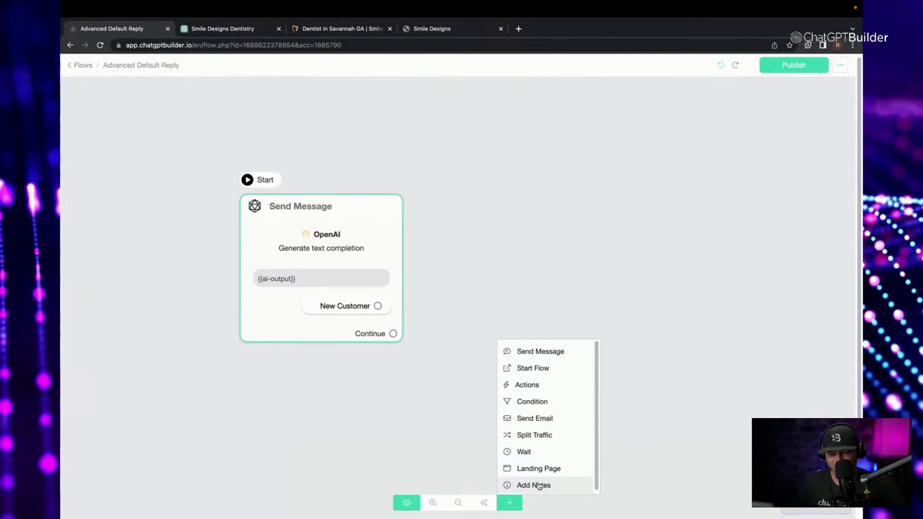
# Add a Start Flow step set to launch the Collect Contact Data flow.
pyautogui.click(534, 368)
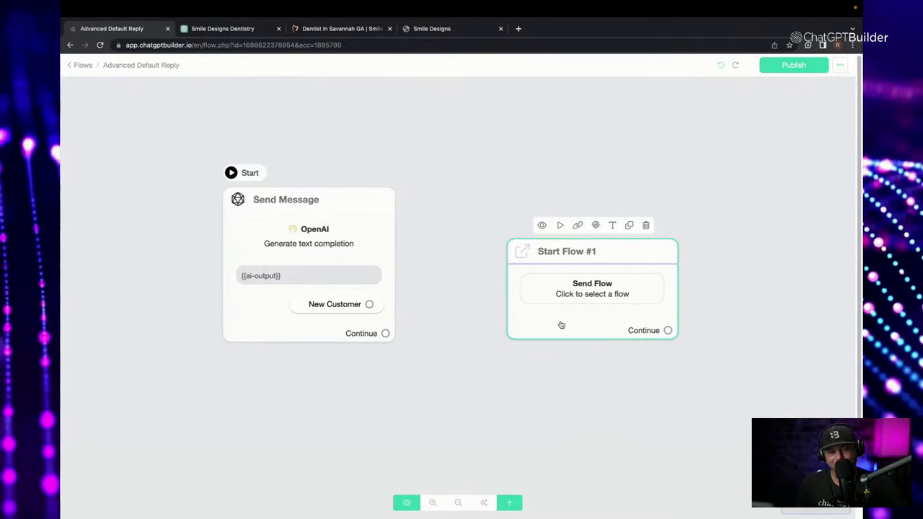
pyautogui.scroll(-2, 561, 325)
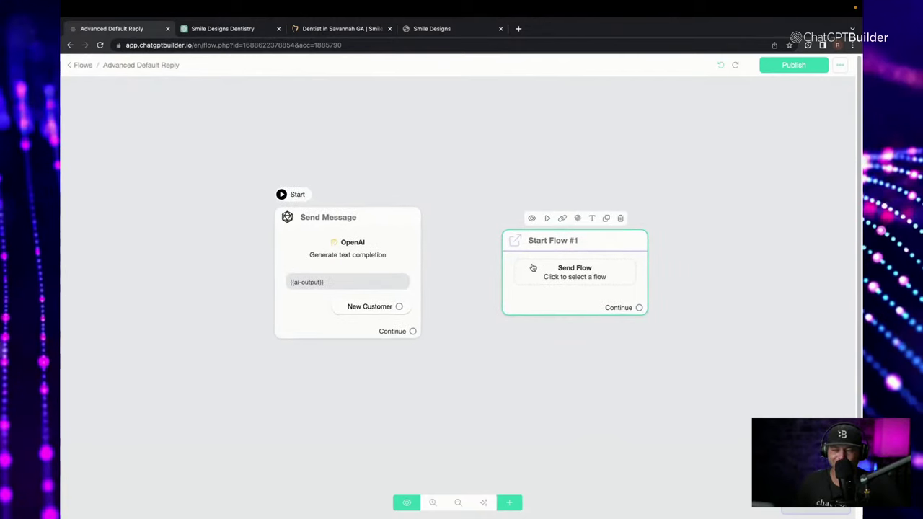
pyautogui.scroll(1, 567, 274)
pyautogui.click(567, 275)
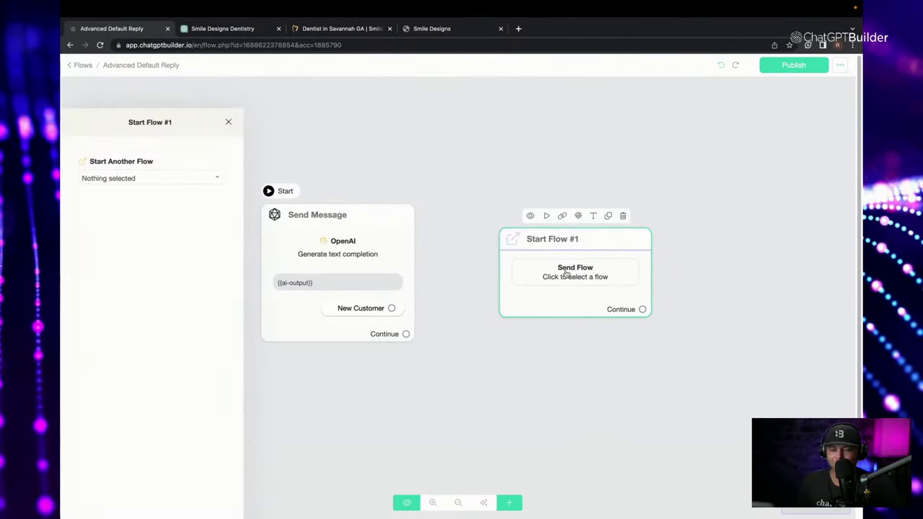
pyautogui.click(133, 148)
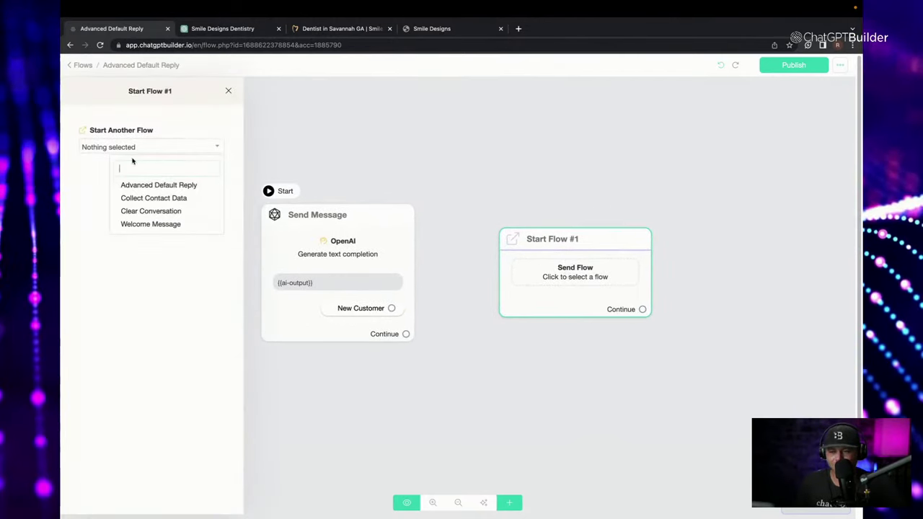
pyautogui.click(199, 205)
pyautogui.click(408, 152)
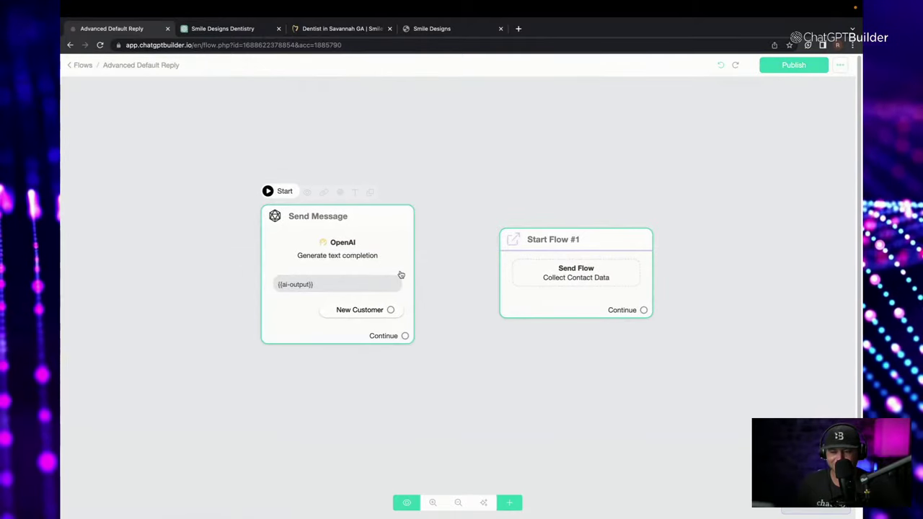
pyautogui.scroll(8, 401, 274)
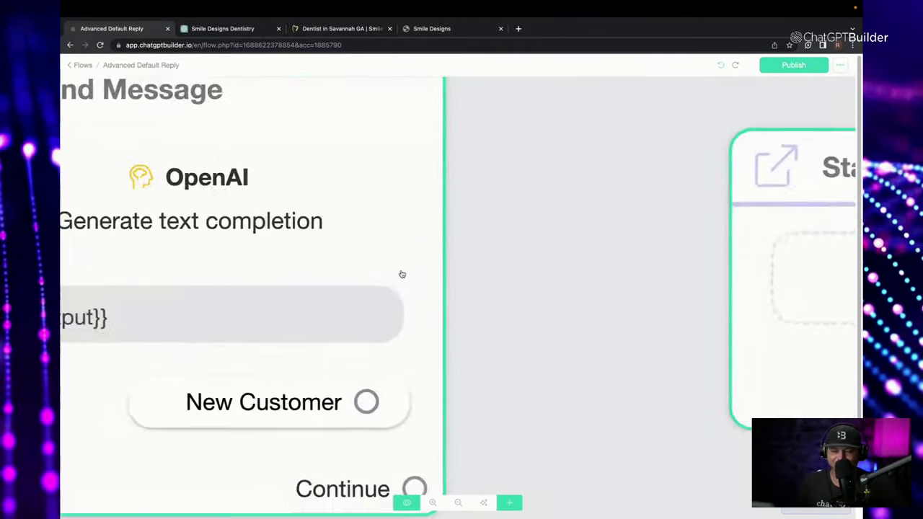
pyautogui.scroll(-8, 402, 274)
pyautogui.scroll(2, 459, 175)
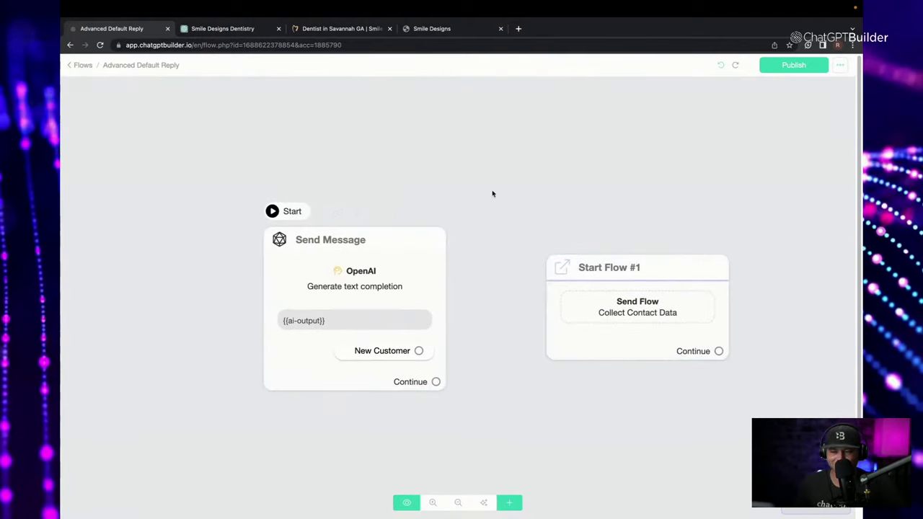
pyautogui.scroll(2, 479, 186)
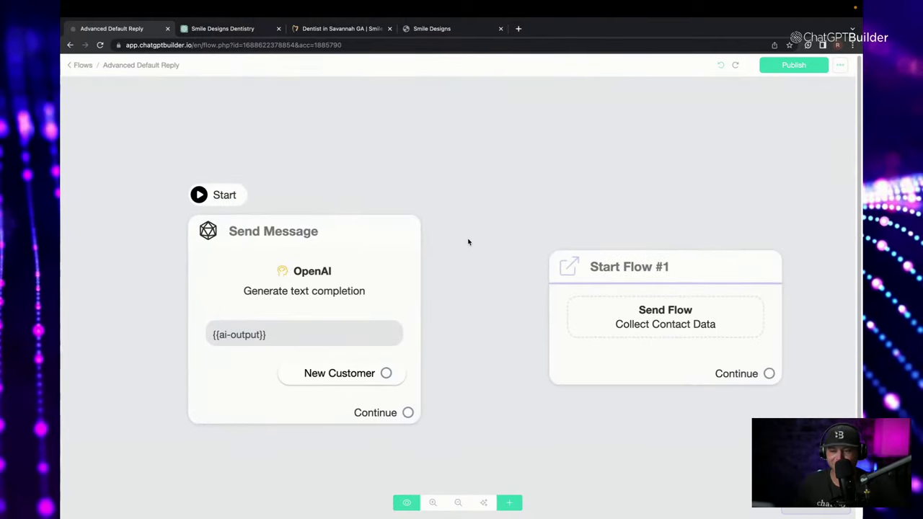
pyautogui.scroll(1, 468, 243)
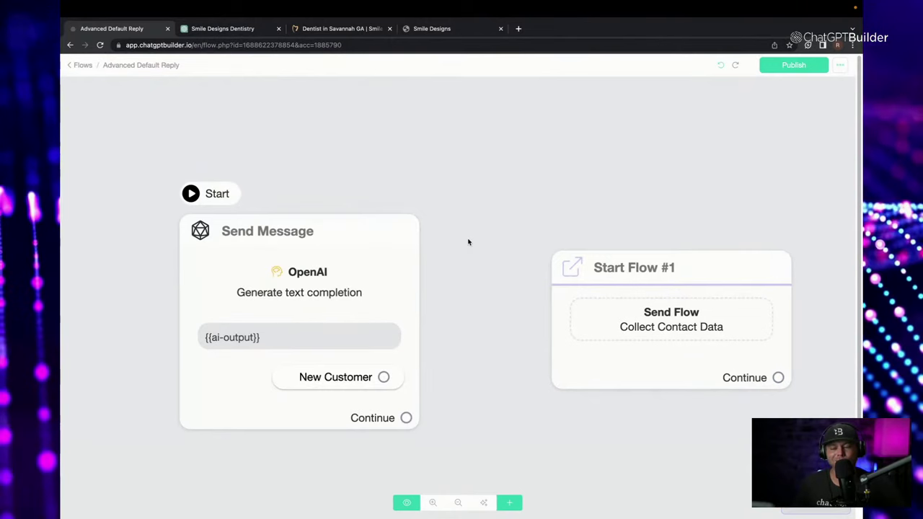
# Add a 👋 emoji to the New Customer button label and connect it to Start Flow #1.
pyautogui.click(344, 380)
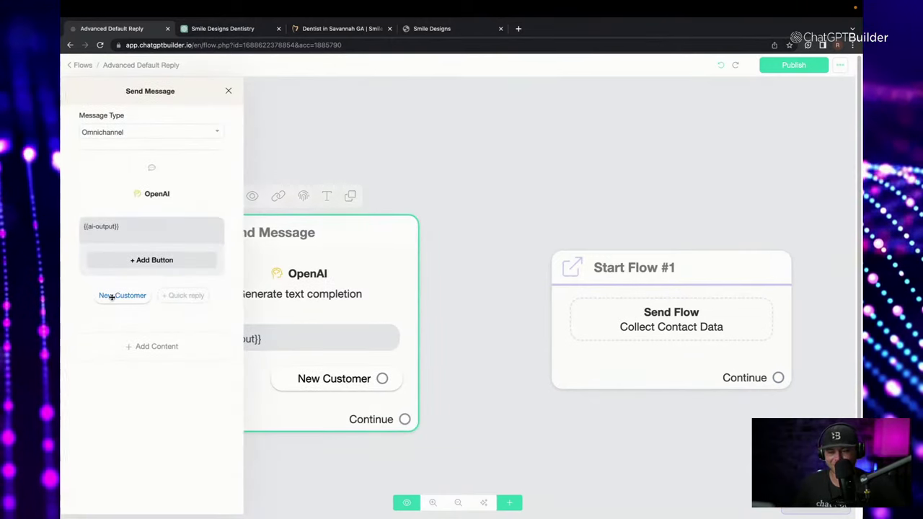
pyautogui.click(112, 297)
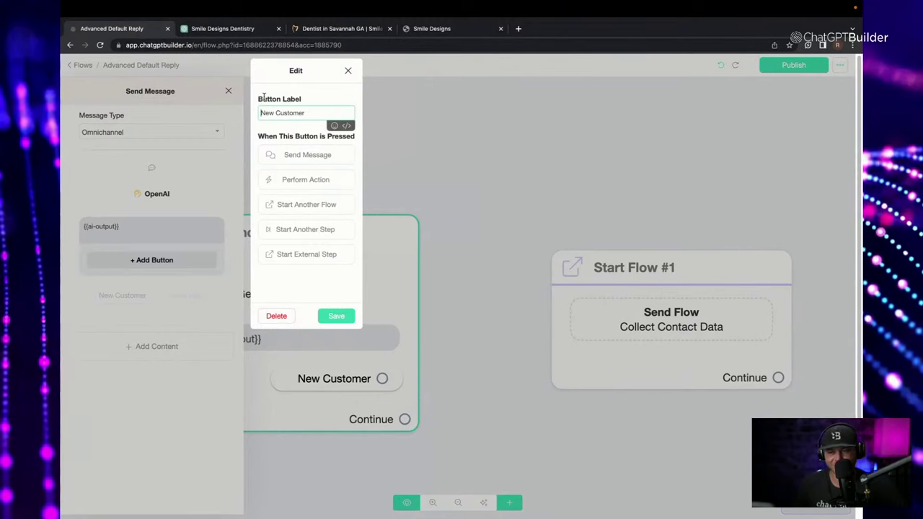
pyautogui.press('ctrl+super+space')
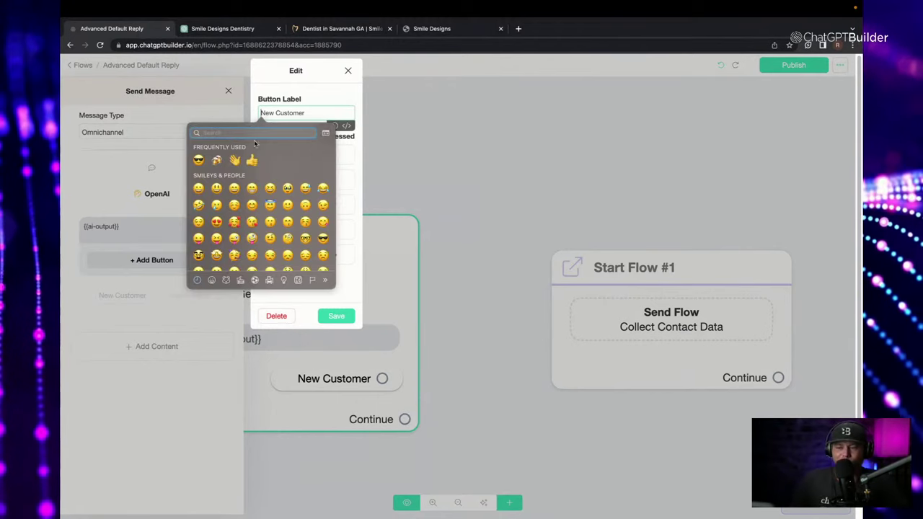
pyautogui.press('Escape')
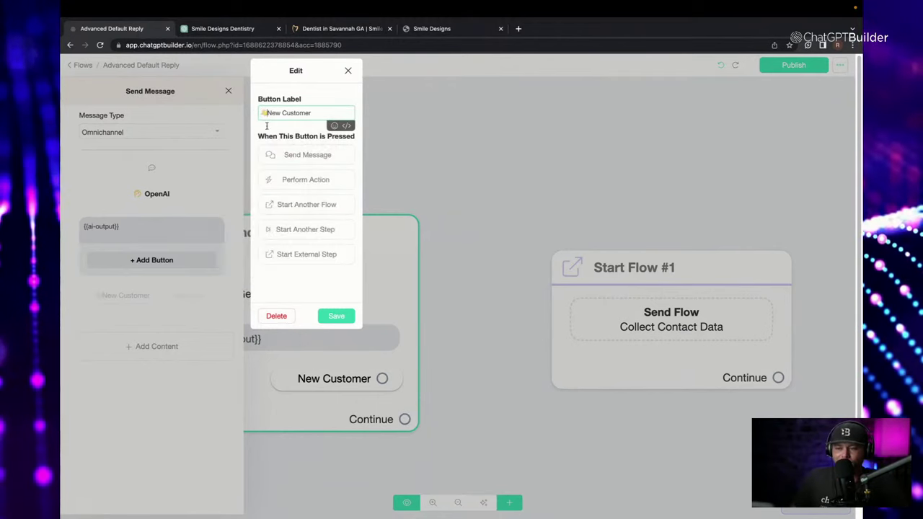
pyautogui.click(336, 316)
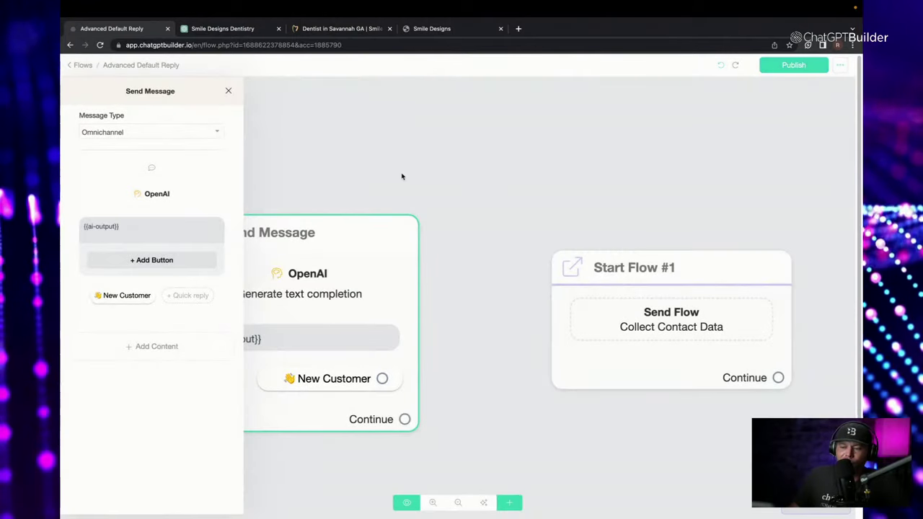
pyautogui.click(228, 91)
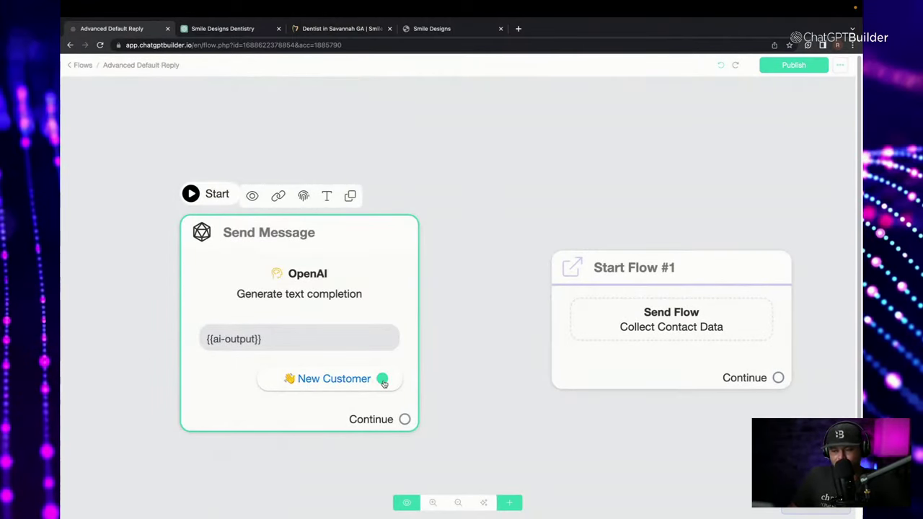
pyautogui.moveTo(383, 382); pyautogui.dragTo(577, 290)
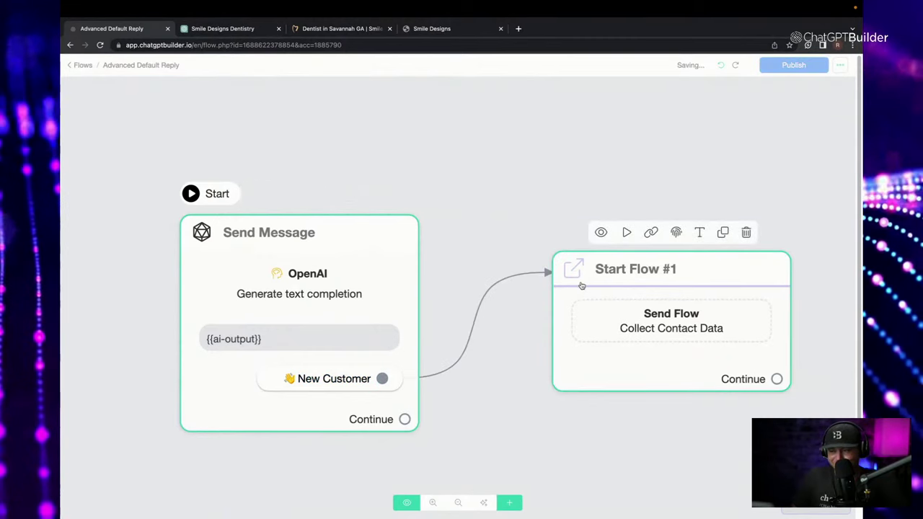
# Rename the Start Flow #1 step to Get Data.
pyautogui.click(700, 232)
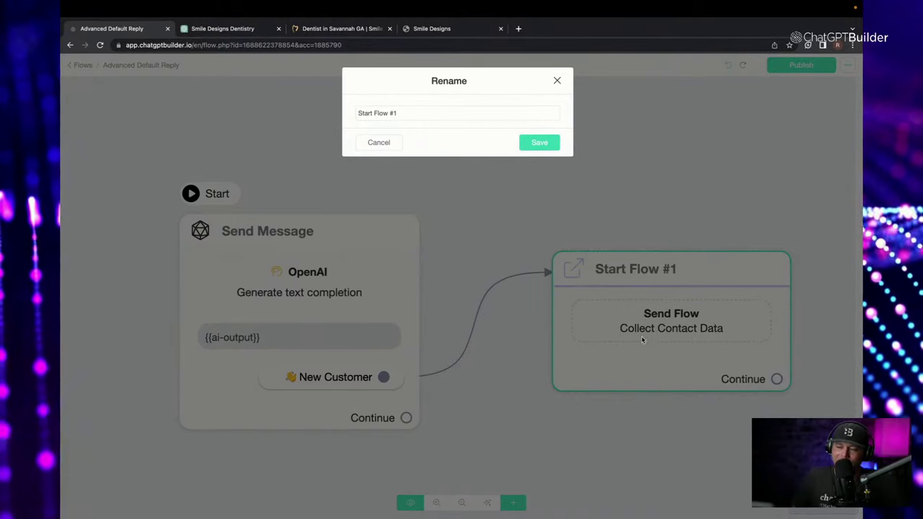
pyautogui.moveTo(419, 113); pyautogui.dragTo(184, 93)
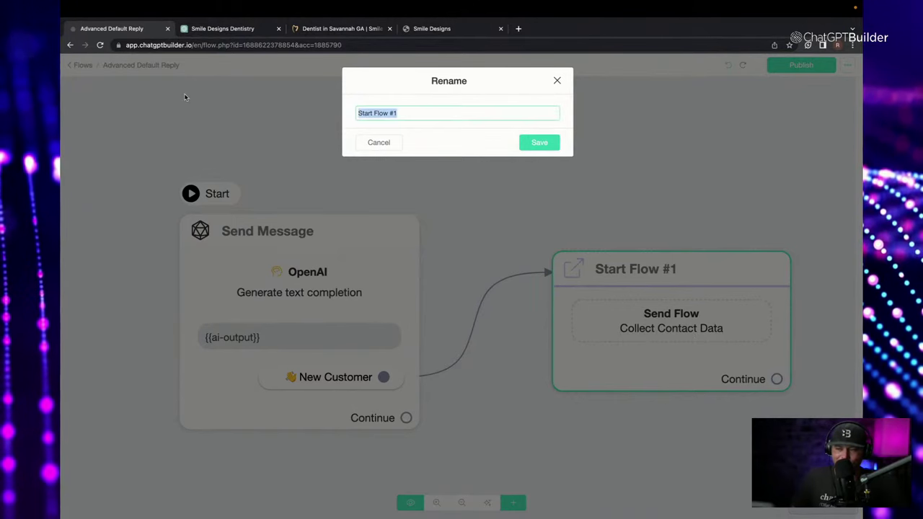
pyautogui.write('Get Da')
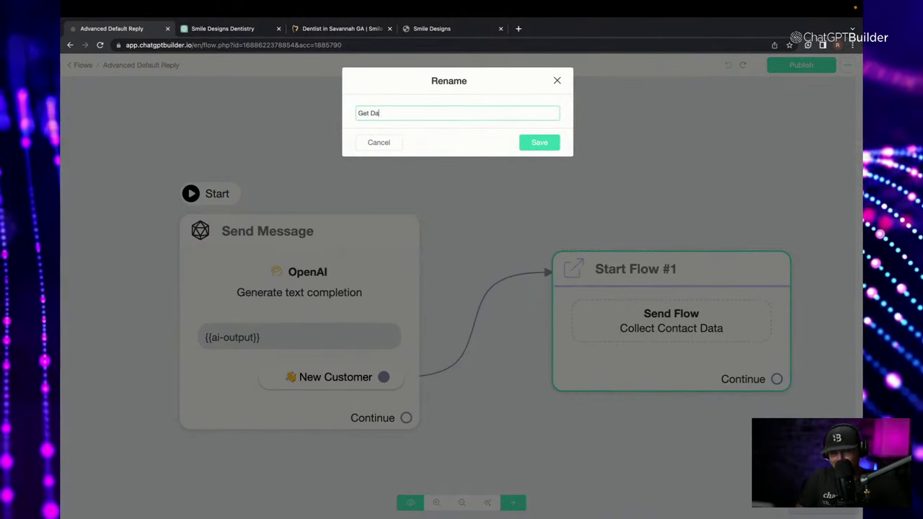
pyautogui.write('ta')
pyautogui.click(544, 142)
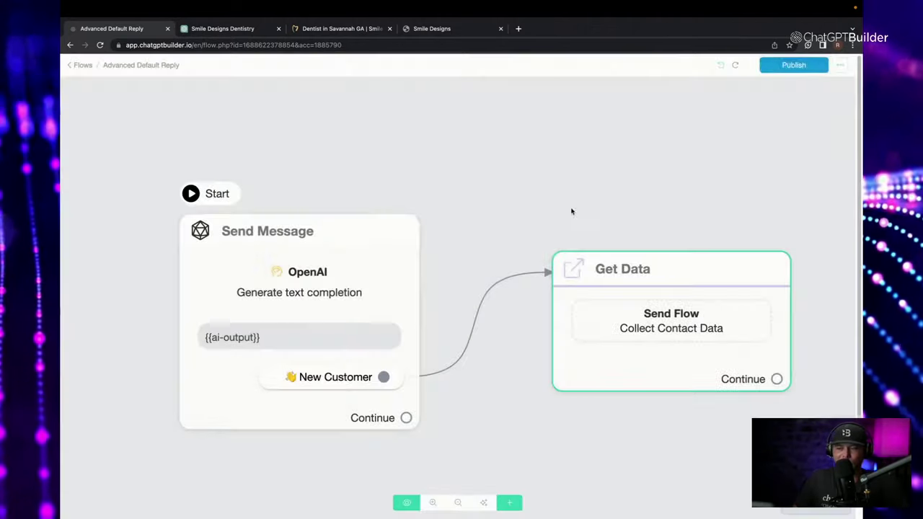
# Start renaming the Send Message step by entering Default Reply.
pyautogui.click(326, 196)
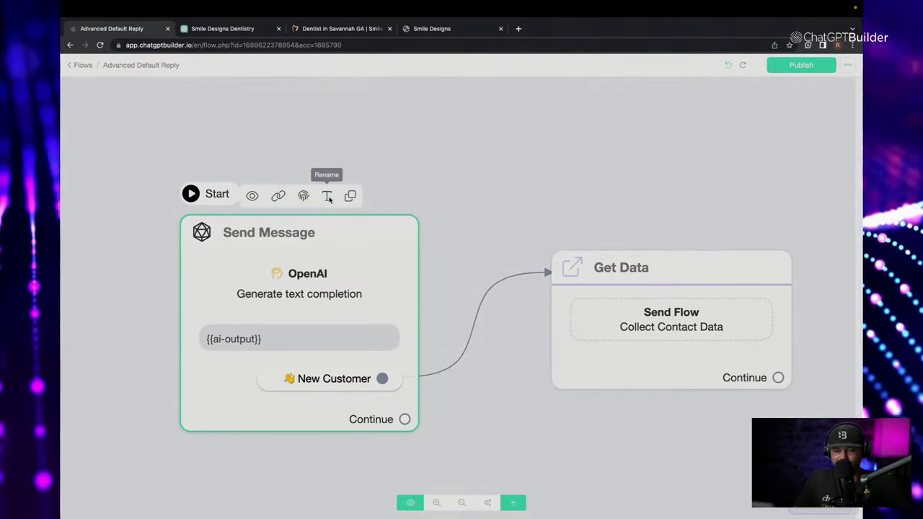
pyautogui.tripleClick(416, 114)
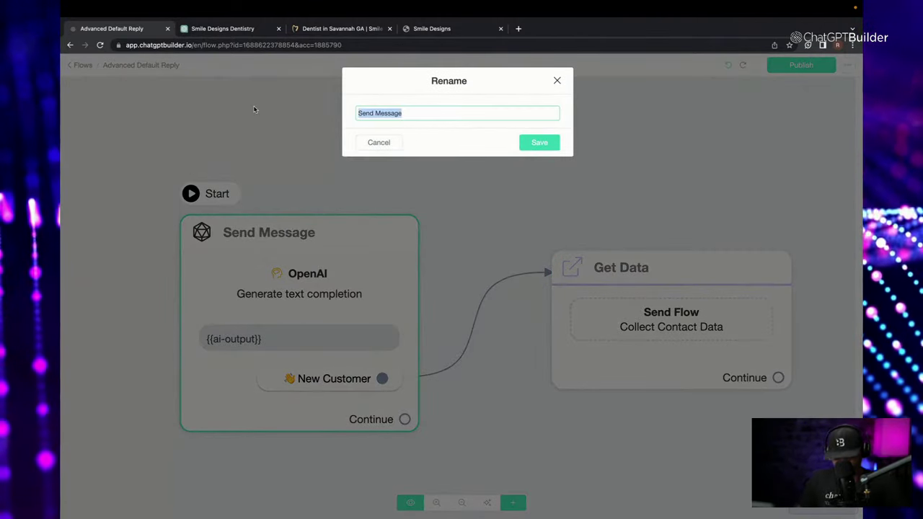
pyautogui.write('Defau')
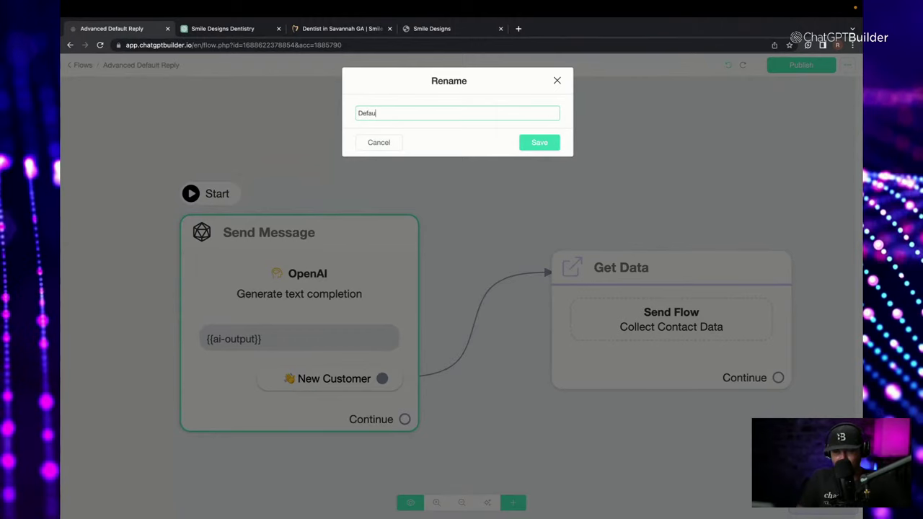
pyautogui.write('lt Reply')
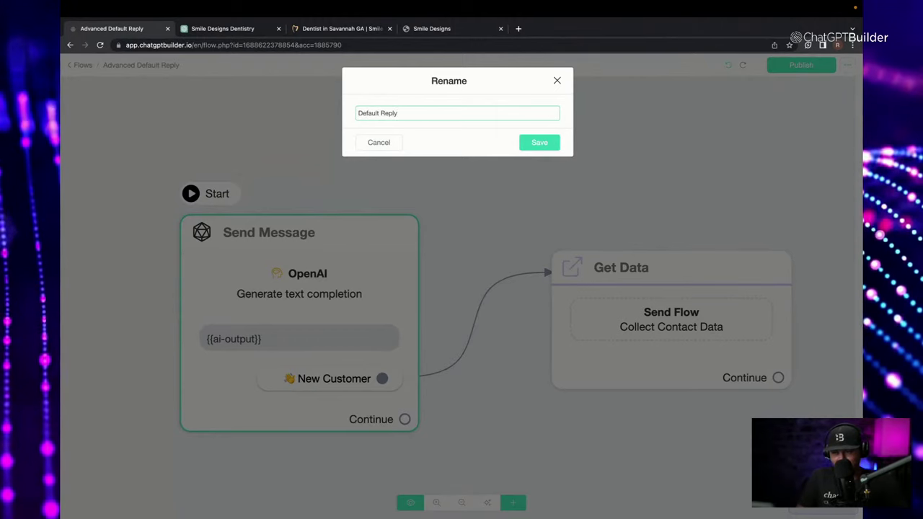
# Save the Default Reply name for the Send Message step.
pyautogui.click(548, 143)
pyautogui.scroll(-5, 549, 172)
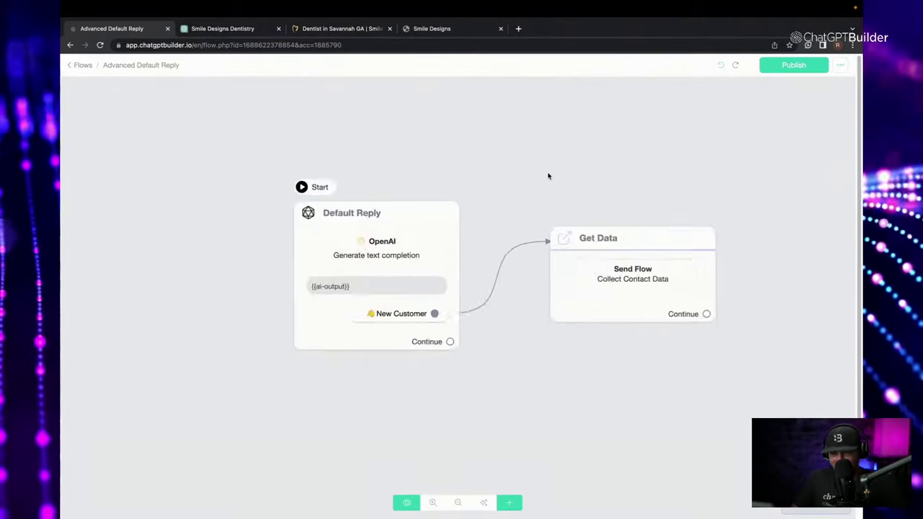
pyautogui.moveTo(542, 185); pyautogui.dragTo(500, 213)
pyautogui.scroll(2, 509, 207)
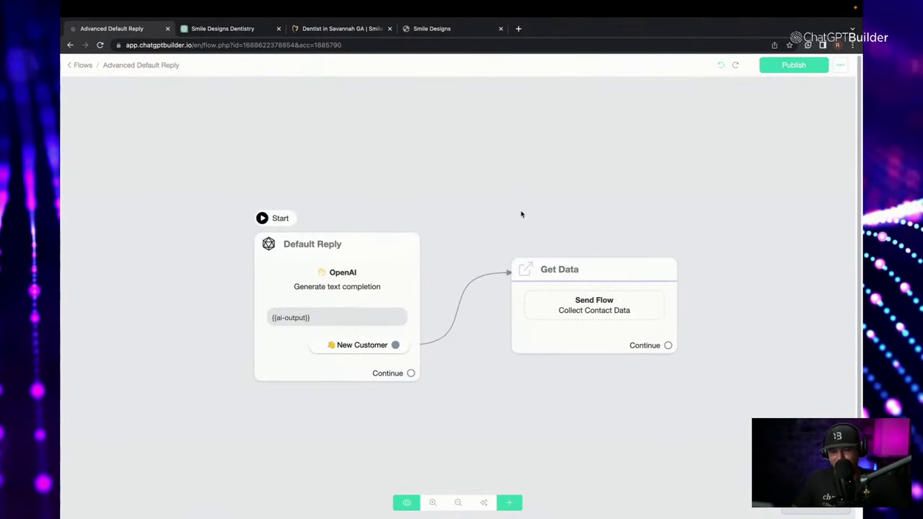
pyautogui.scroll(2, 521, 212)
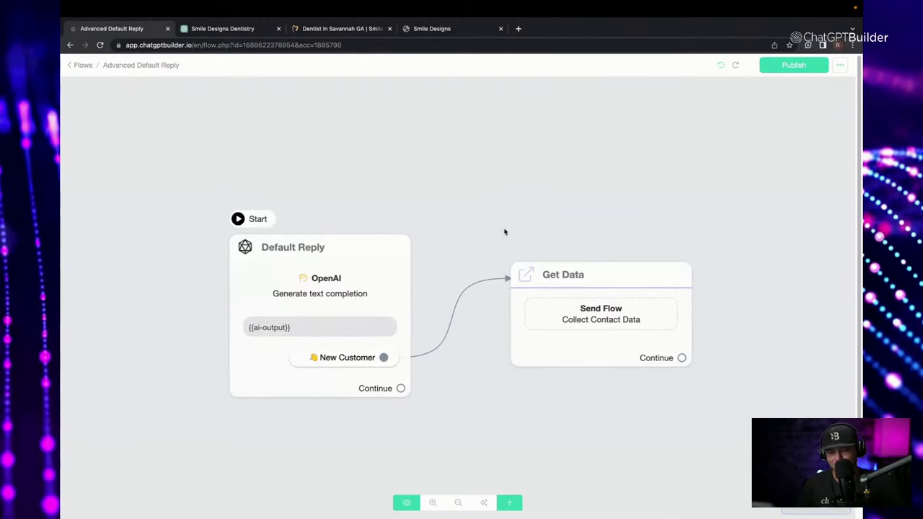
# Auto-arrange the Get Data and Default Reply steps, then publish the flow.
pyautogui.moveTo(556, 336); pyautogui.dragTo(695, 152)
pyautogui.moveTo(313, 337); pyautogui.dragTo(144, 380)
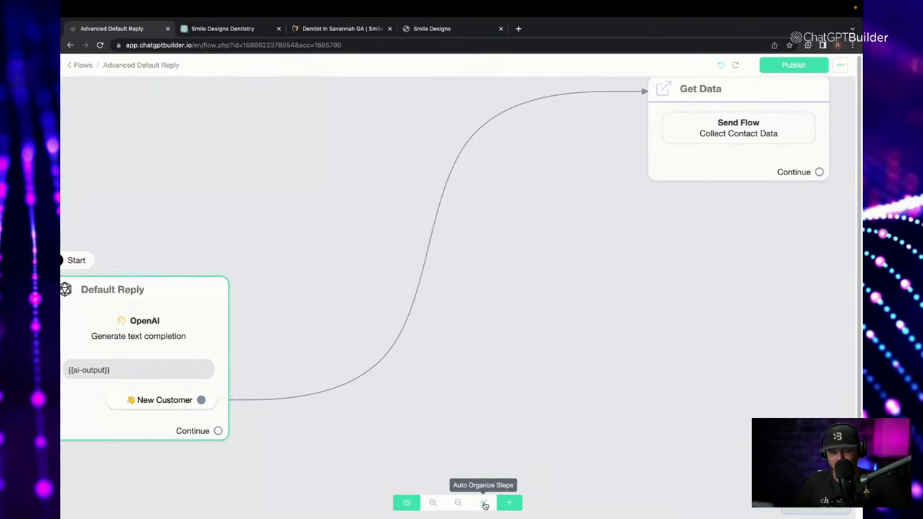
pyautogui.click(485, 504)
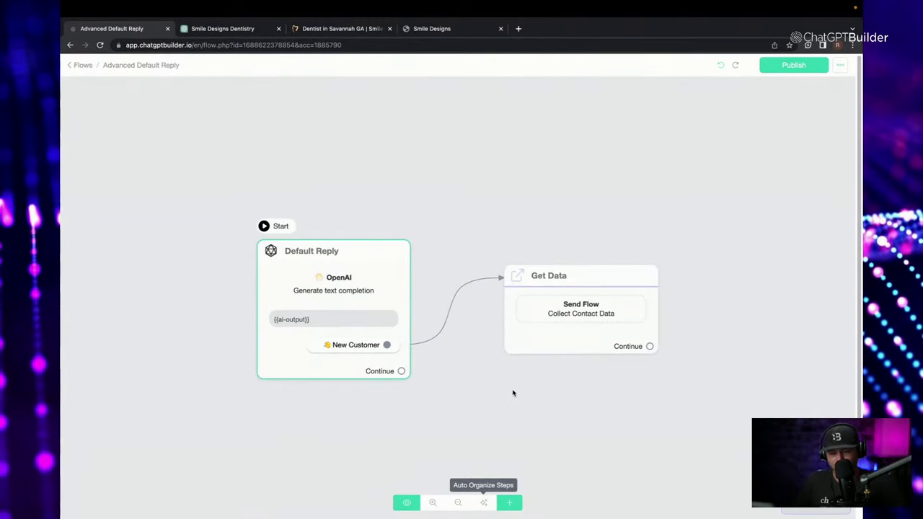
pyautogui.click(794, 65)
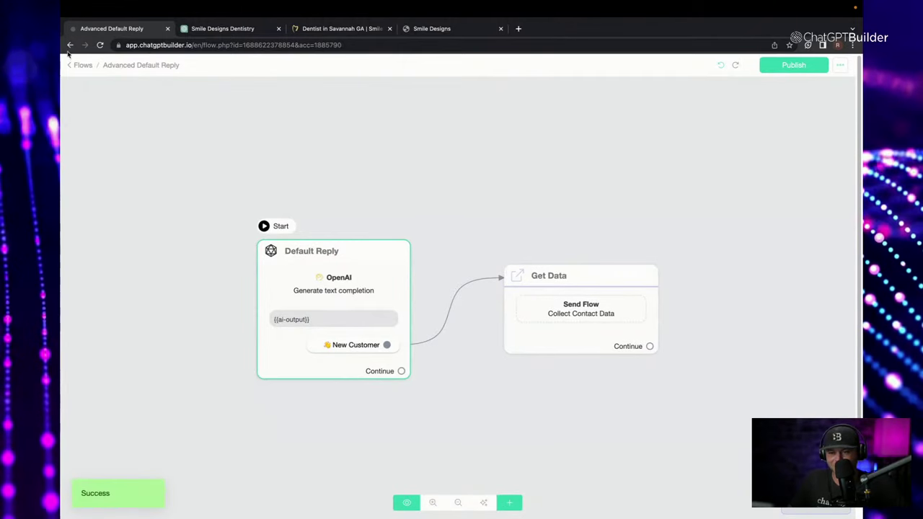
# Go from the flows list to Tools and open the Bot Simulator card.
pyautogui.click(80, 66)
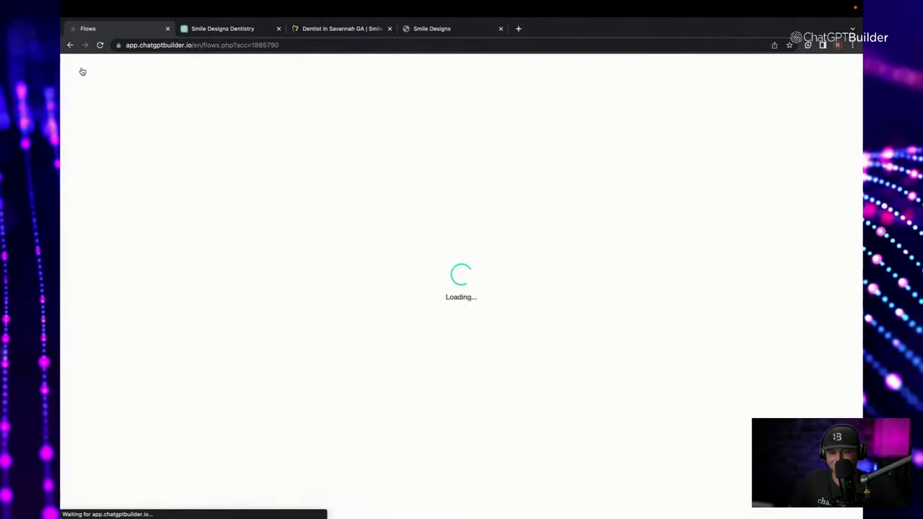
pyautogui.click(435, 29)
pyautogui.click(343, 29)
pyautogui.click(227, 29)
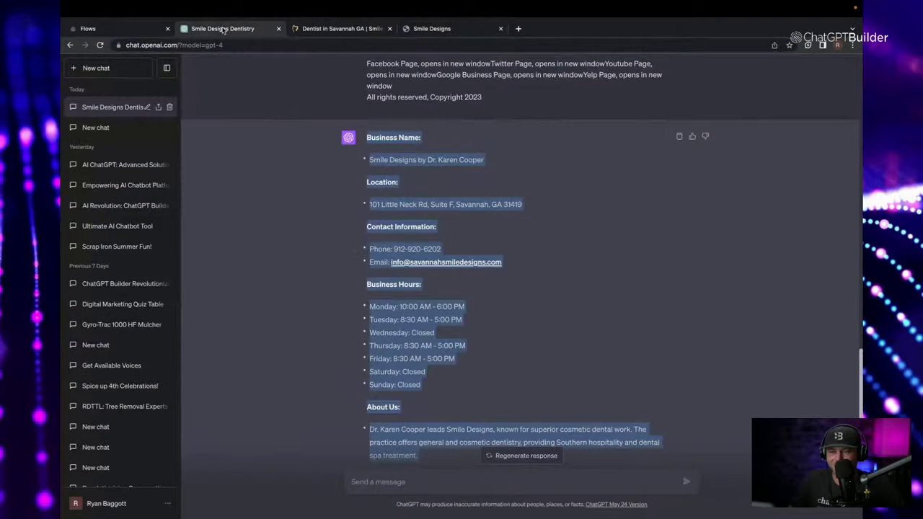
pyautogui.click(147, 37)
pyautogui.click(105, 240)
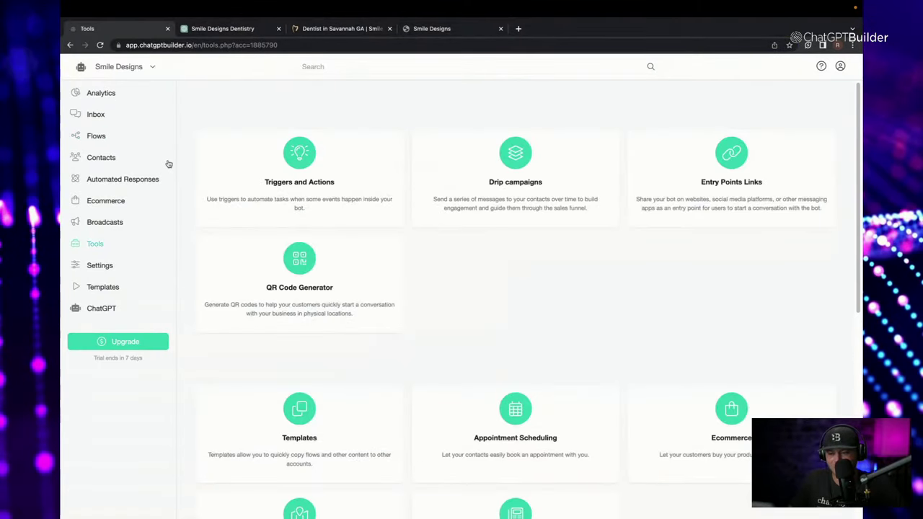
pyautogui.click(339, 42)
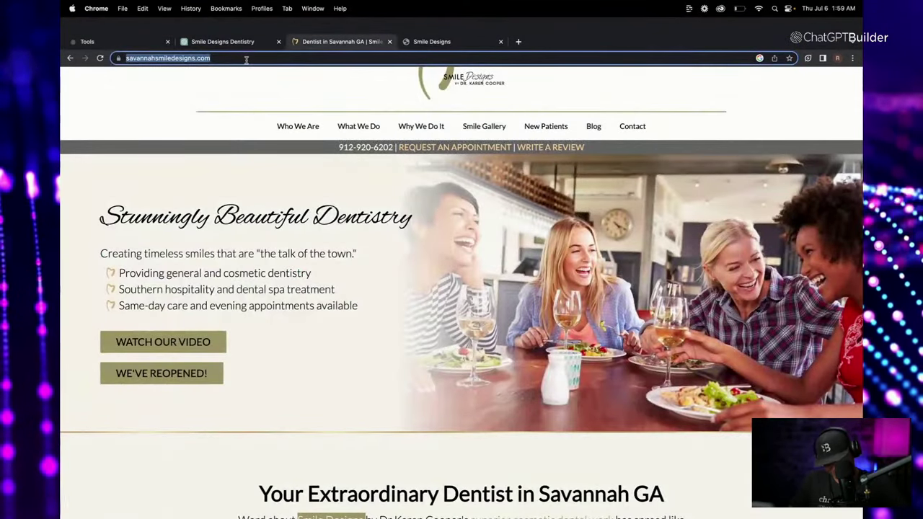
pyautogui.click(128, 42)
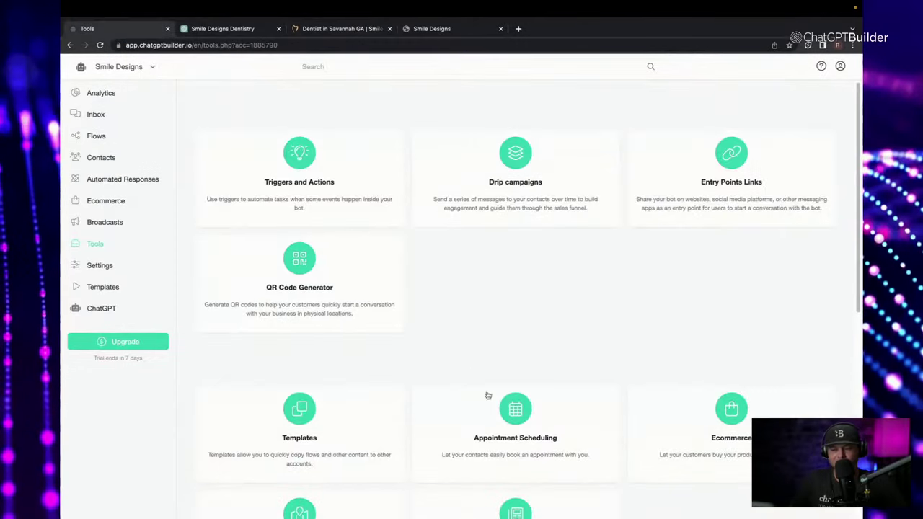
pyautogui.scroll(-10, 497, 400)
pyautogui.click(305, 315)
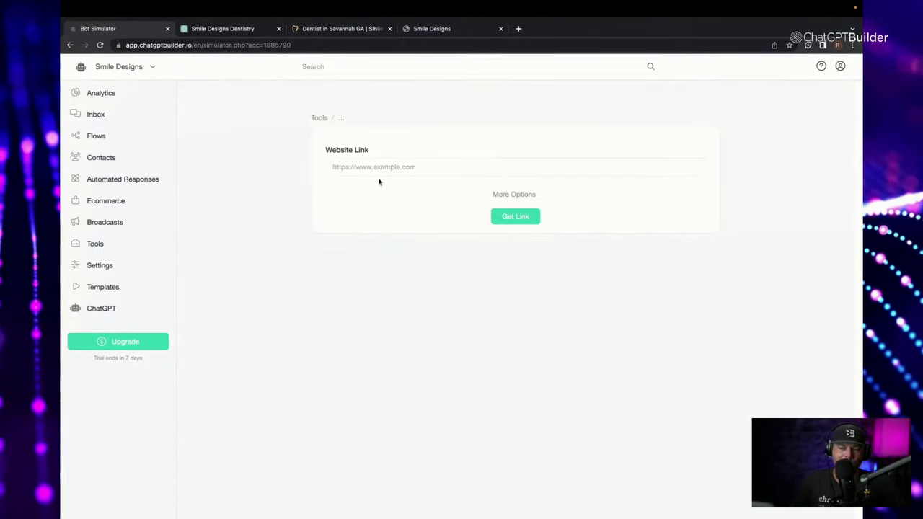
# Paste the practice website link and choose Welcome Message as the opening flow.
pyautogui.click(353, 171)
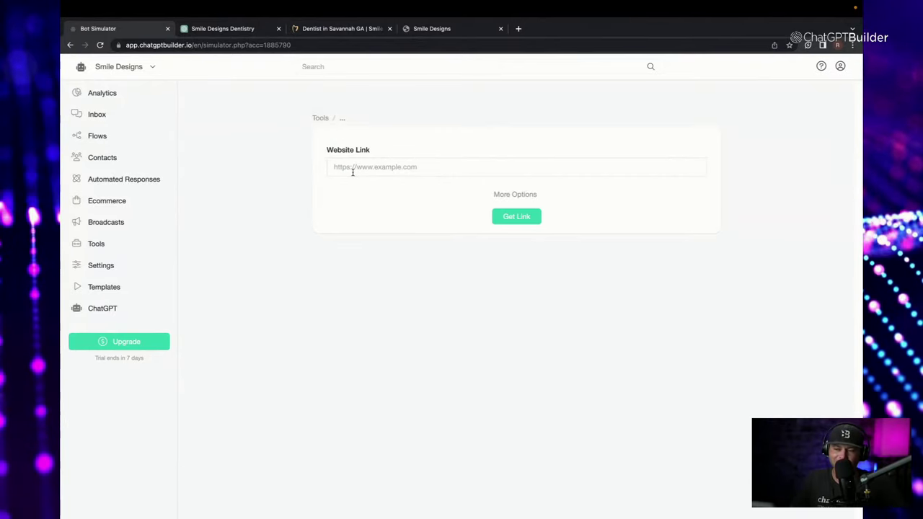
pyautogui.write('https://www.savannahsmiledesigns.com/')
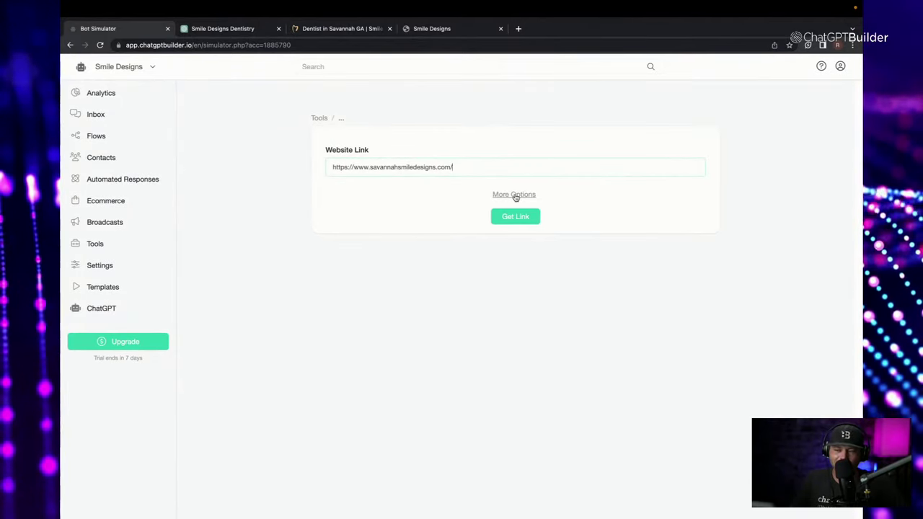
pyautogui.click(514, 195)
pyautogui.click(409, 232)
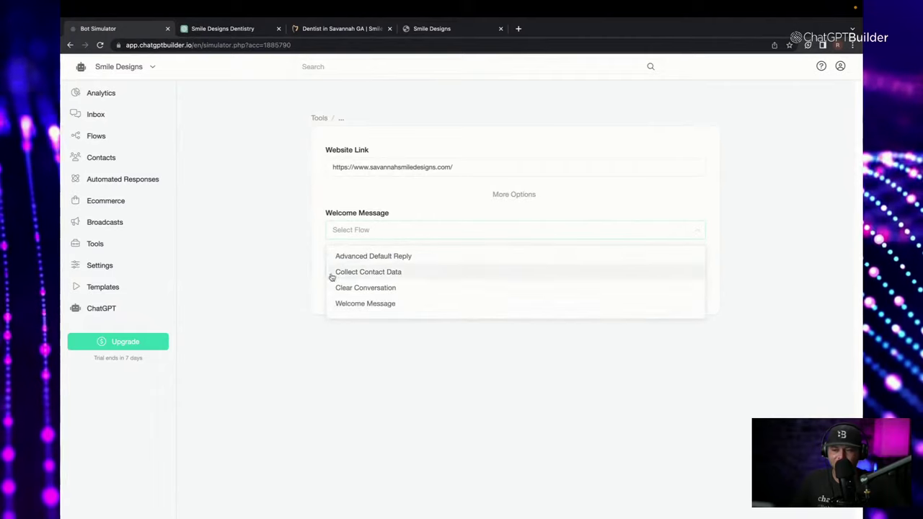
pyautogui.click(365, 287)
# Set the brand colour to light grey #C2BDBD and generate the preview link.
pyautogui.click(359, 272)
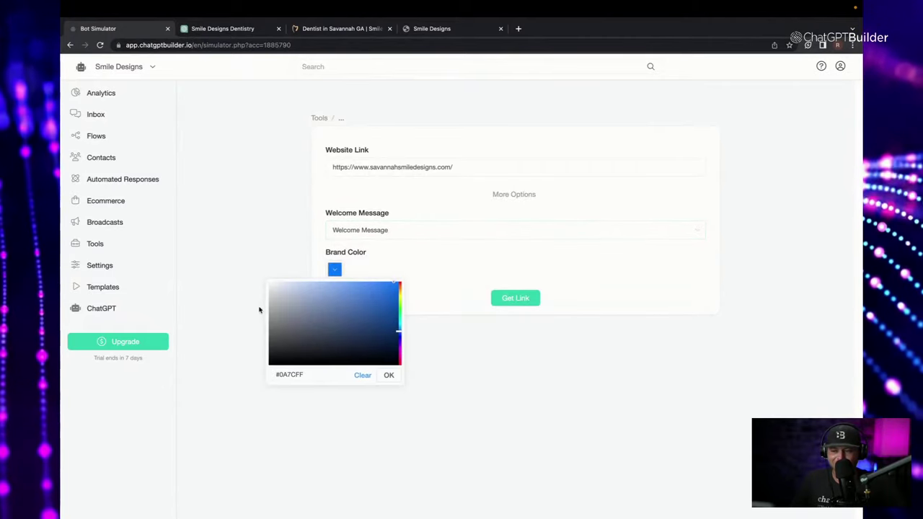
pyautogui.click(273, 305)
pyautogui.moveTo(399, 332); pyautogui.dragTo(398, 387)
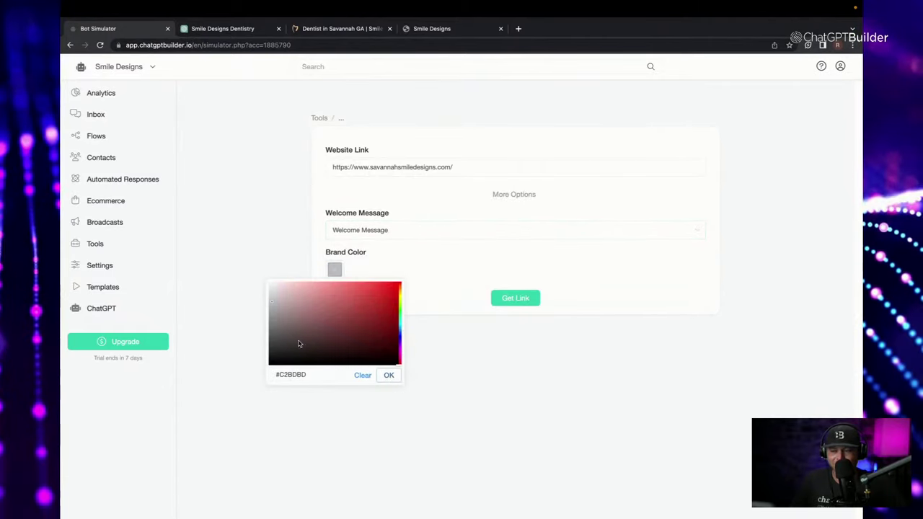
pyautogui.click(391, 376)
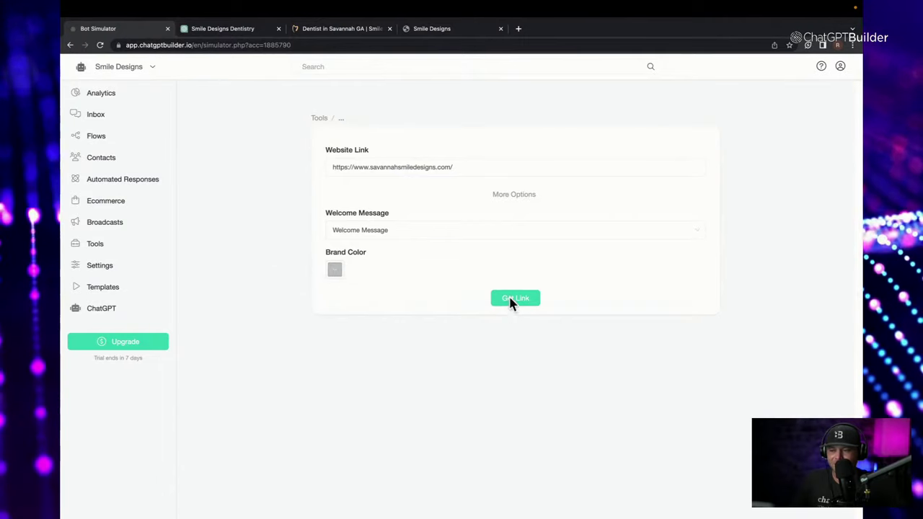
pyautogui.click(504, 302)
# Load the simulator preview link in a new browser tab.
pyautogui.click(518, 28)
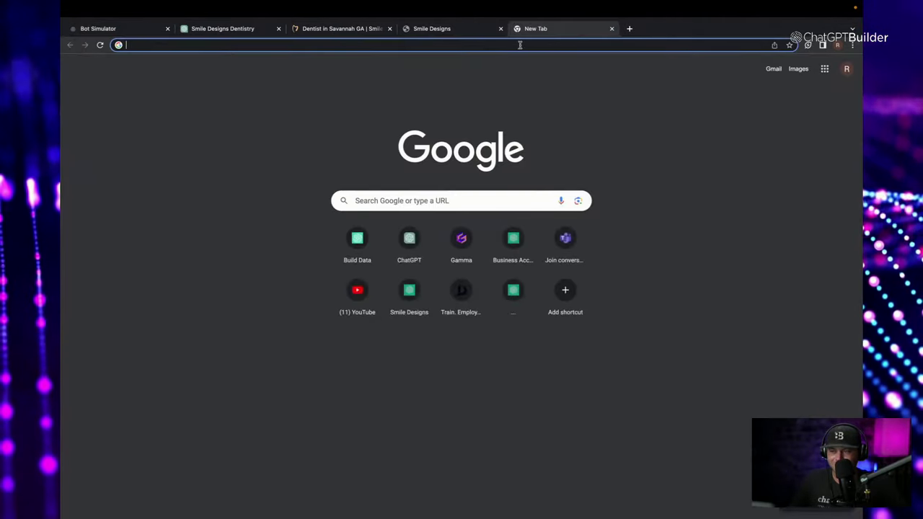
pyautogui.hotkey('ctrl', 'v')
pyautogui.press('Return')
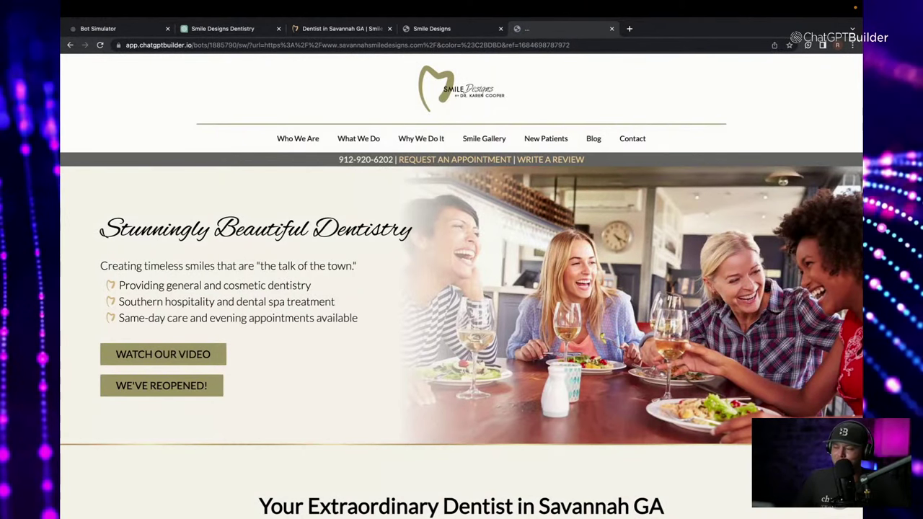
pyautogui.scroll(-2, 462, 289)
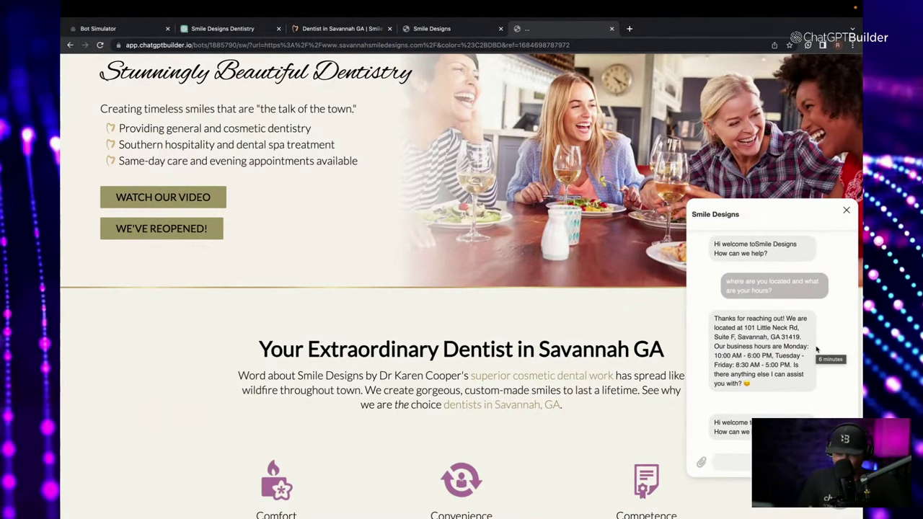
# Ask the chat widget why a visitor should switch dentists to this practice.
pyautogui.write('w')
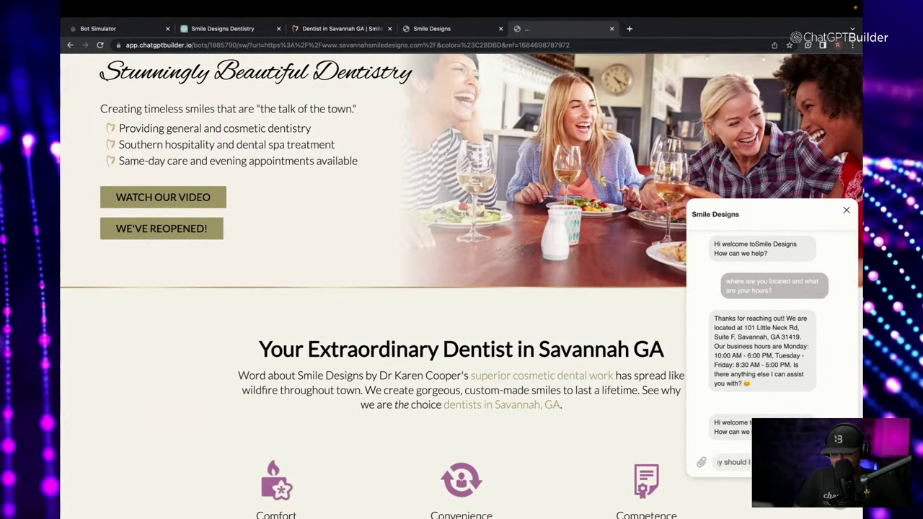
pyautogui.write('to you?')
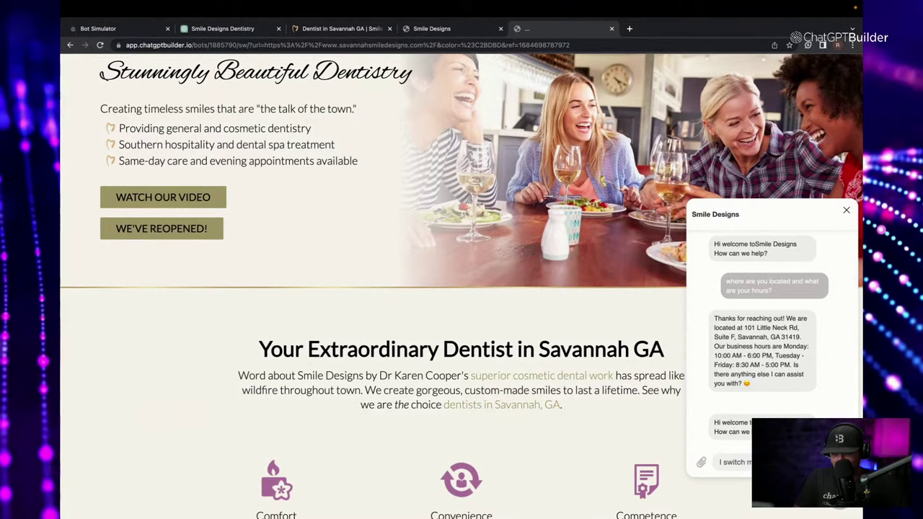
pyautogui.write(' you?')
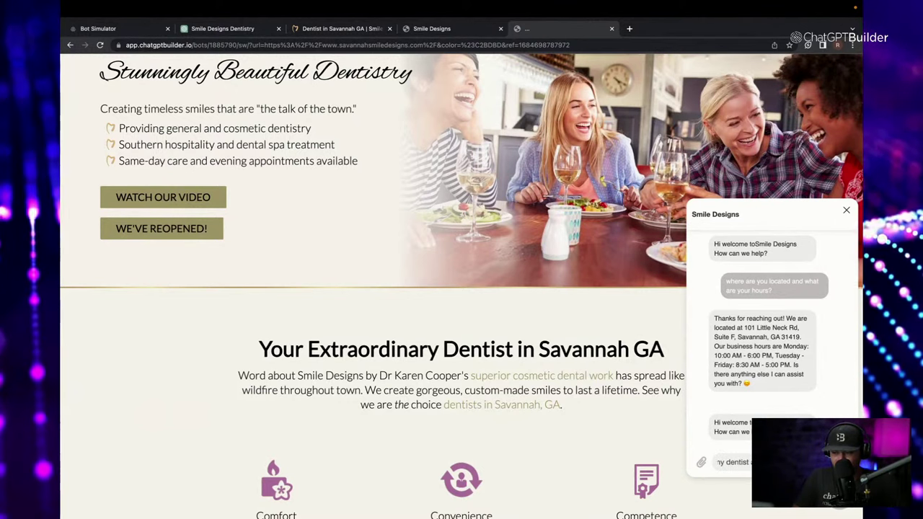
pyautogui.write(' you')
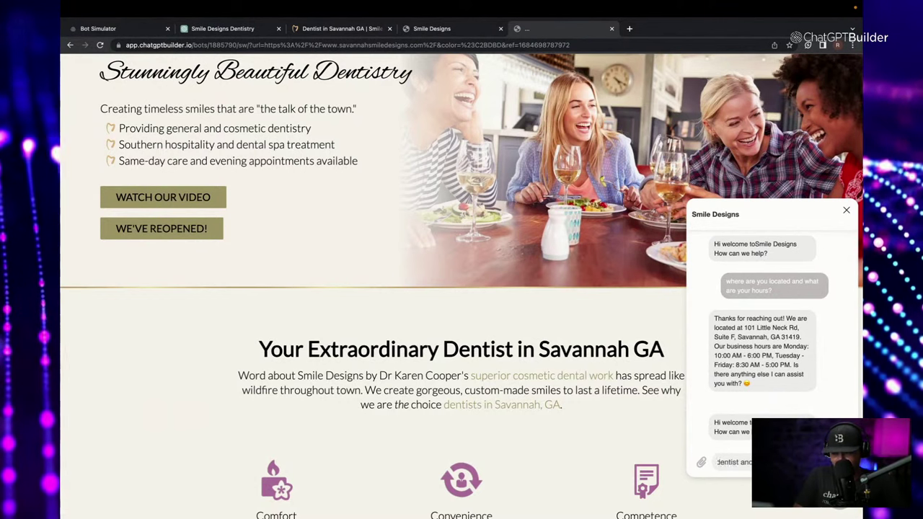
pyautogui.press('BackSpace')
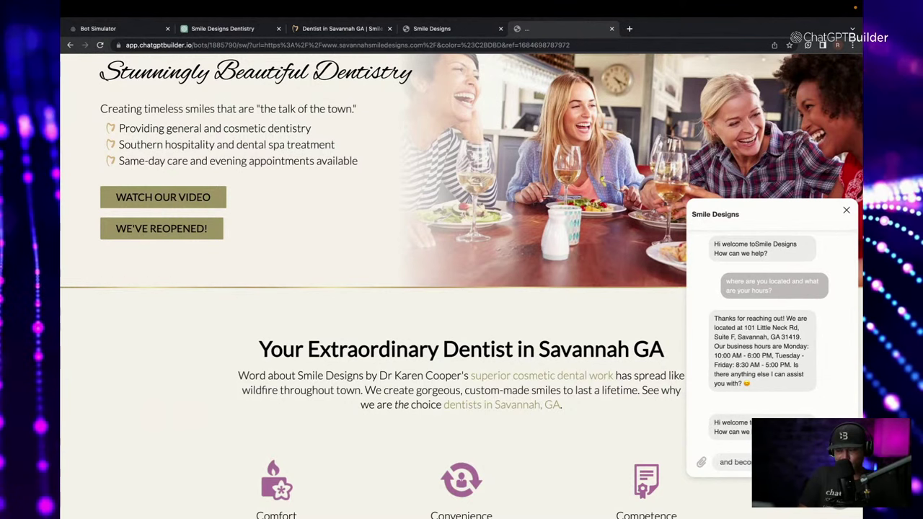
pyautogui.press('Return')
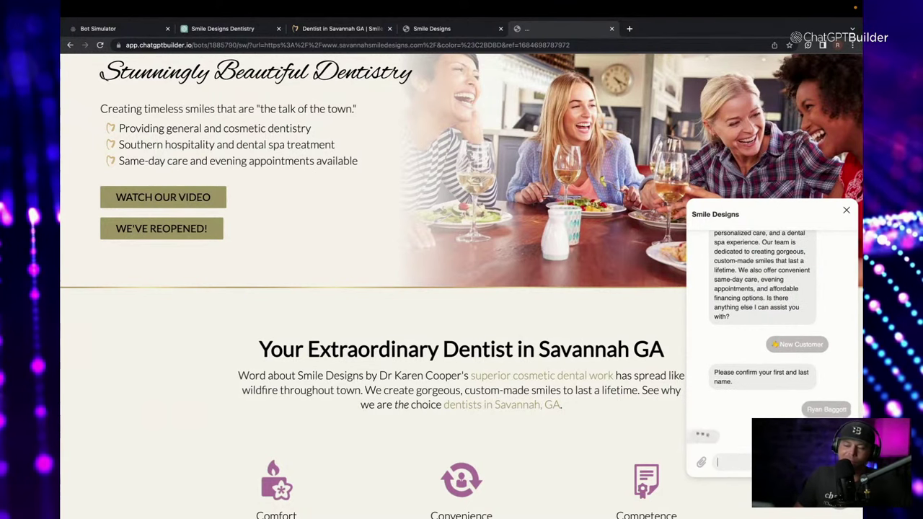
# Send the visitor's name, test the invalid email 123, then send a valid email.
pyautogui.press('Return')
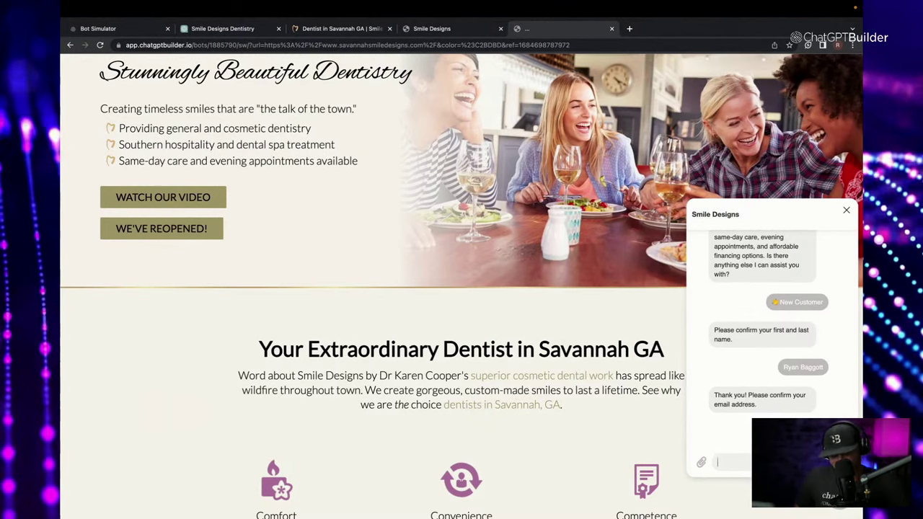
pyautogui.write('123')
pyautogui.press('Return')
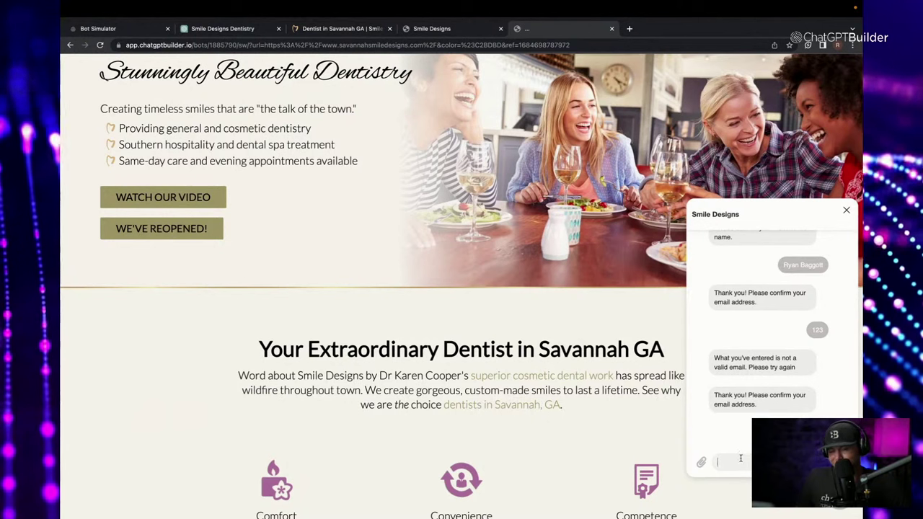
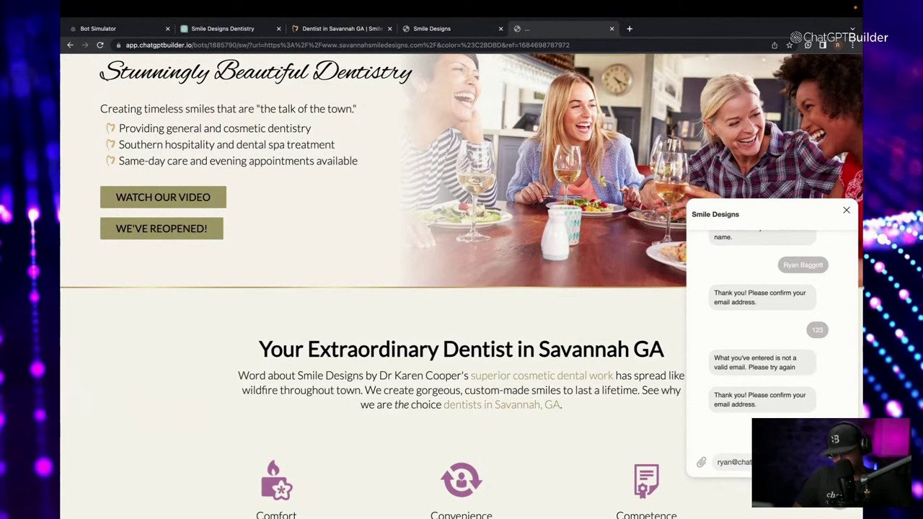
pyautogui.press('Return')
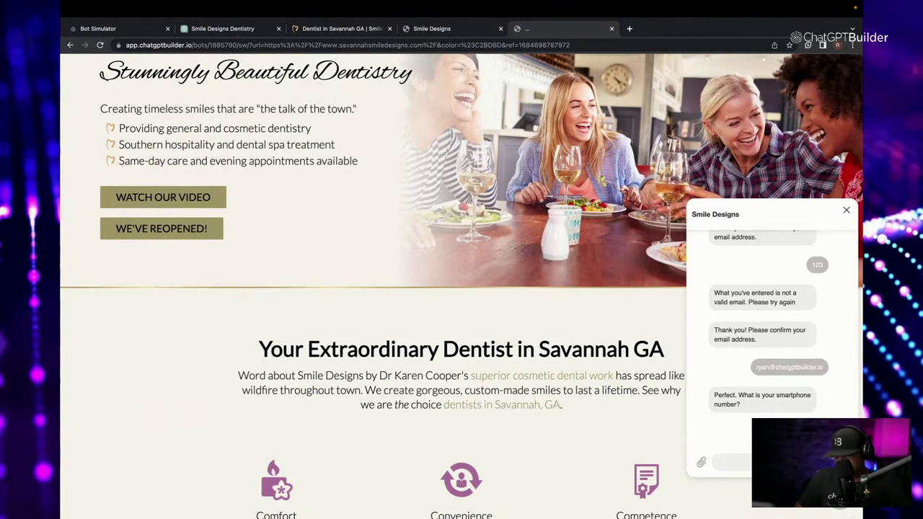
# Send a phone number, answer No on chatbot experience, and give the reason for trying ChatGPT Builder.
pyautogui.press('Return')
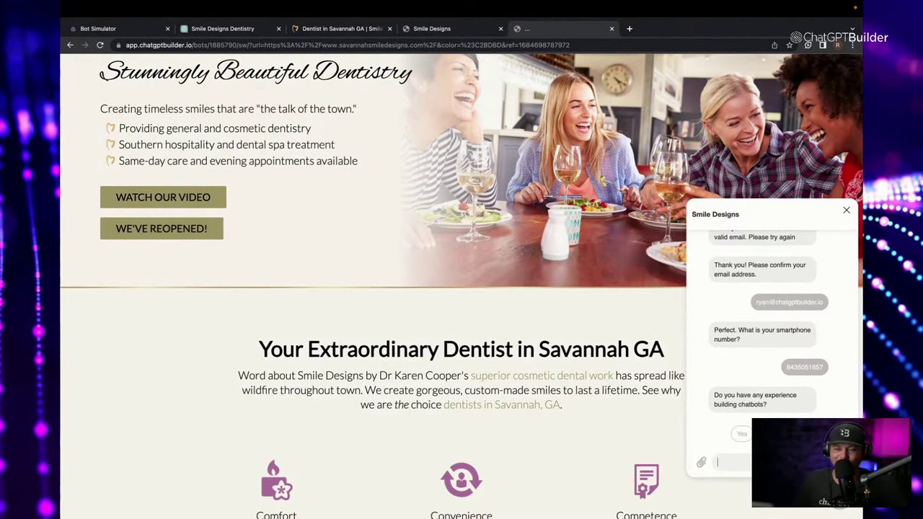
pyautogui.click(751, 434)
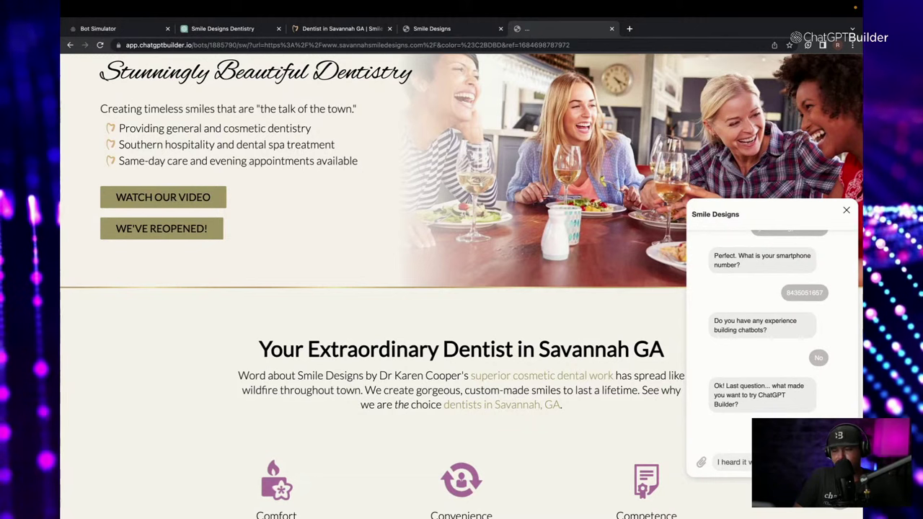
pyautogui.press('Return')
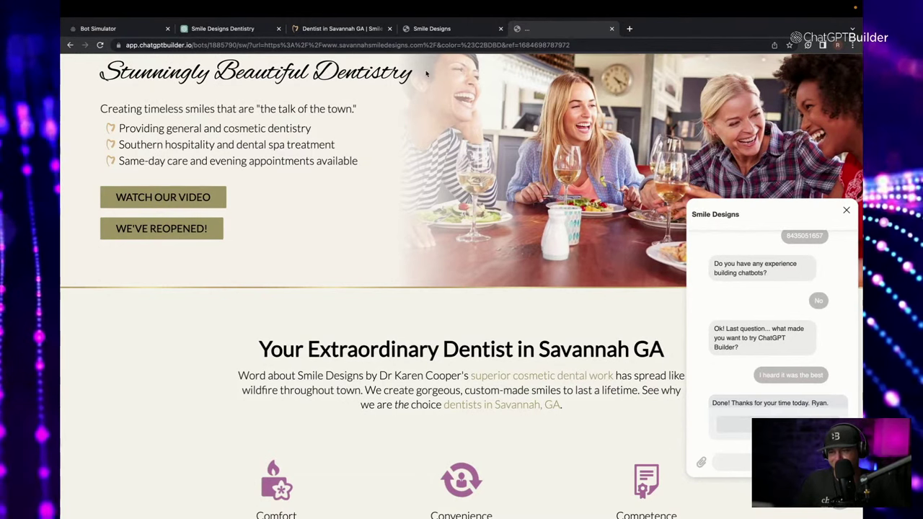
# Return to the Bot Simulator tab and open Collect Contact Data from the Flows list.
pyautogui.click(443, 31)
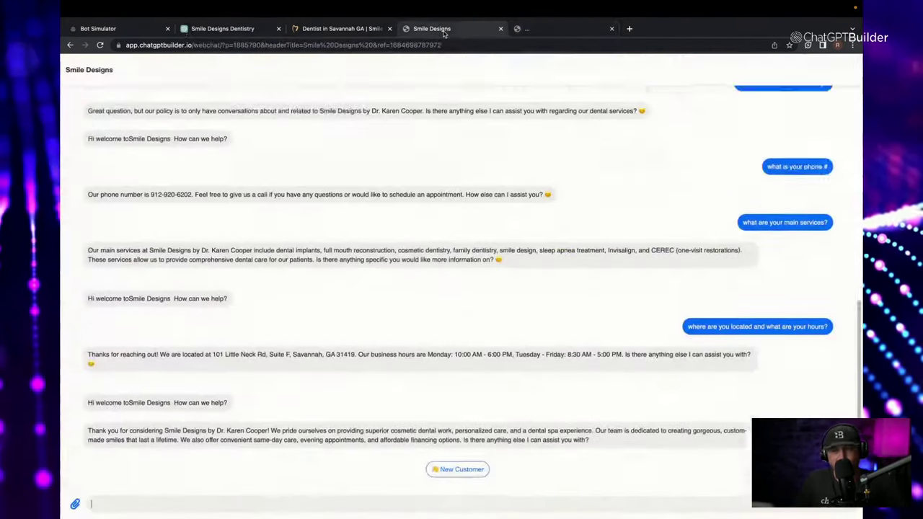
pyautogui.click(98, 29)
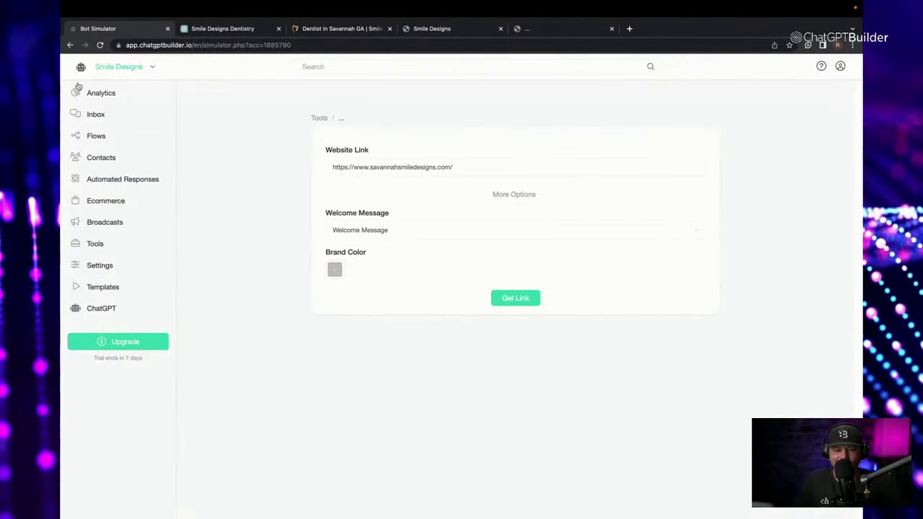
pyautogui.click(96, 136)
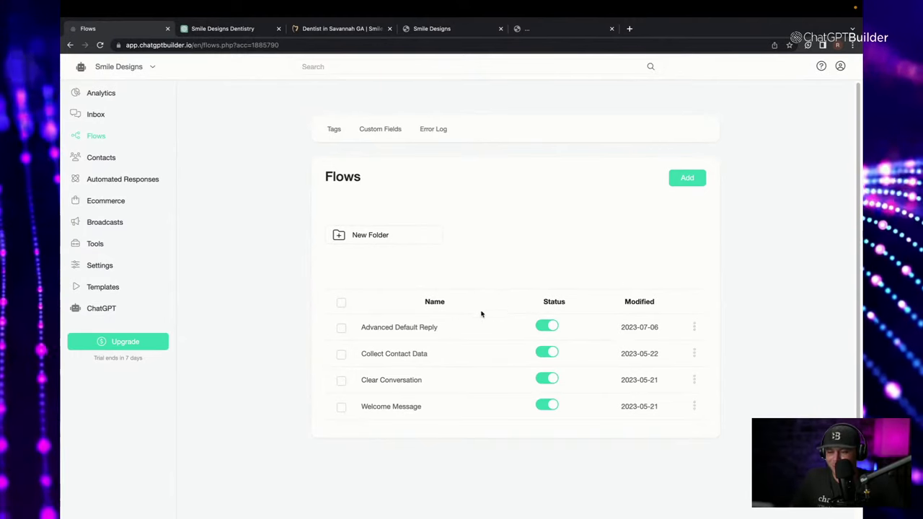
pyautogui.click(447, 354)
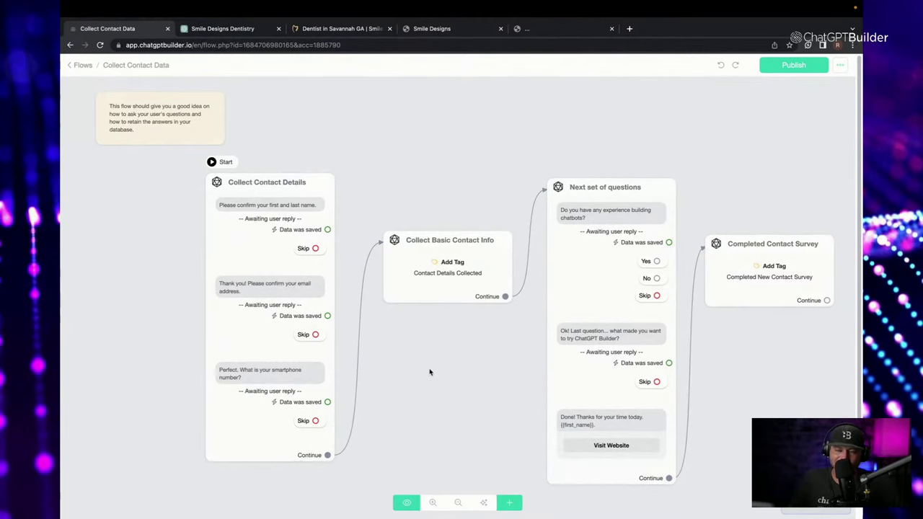
# Open the name question's reply settings: Text replies saved to Full Name, skip labelled Skip.
pyautogui.click(300, 281)
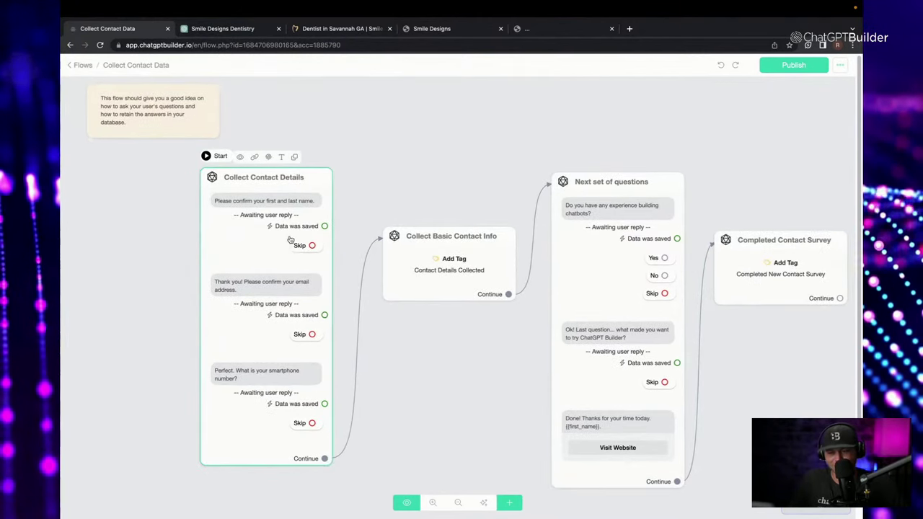
pyautogui.click(165, 124)
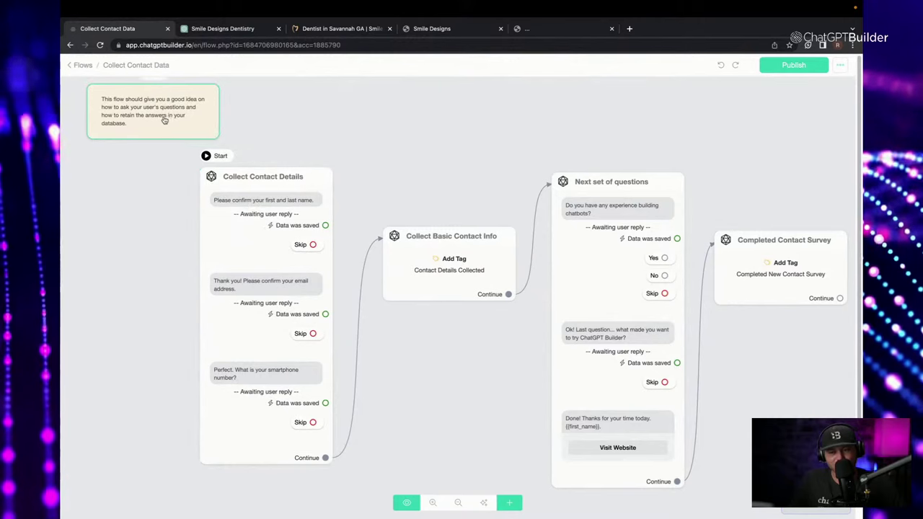
pyautogui.click(304, 229)
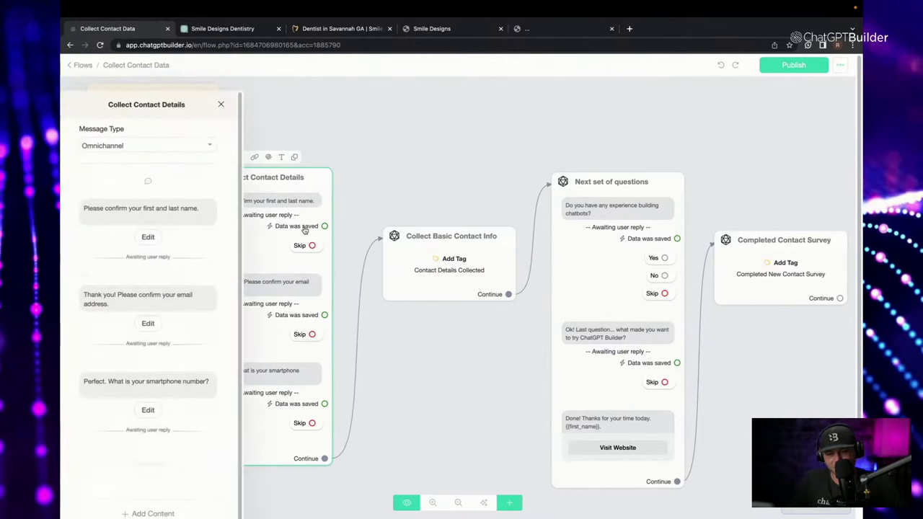
pyautogui.click(438, 107)
pyautogui.click(302, 200)
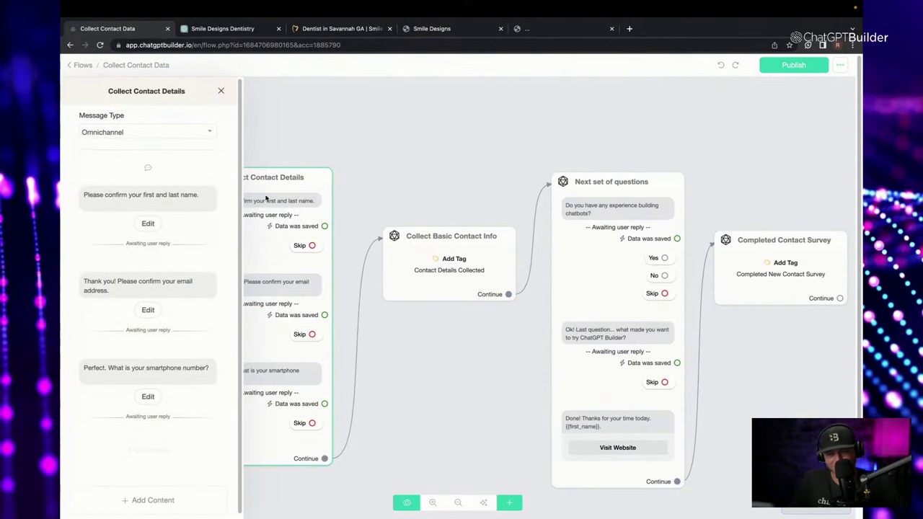
pyautogui.click(93, 201)
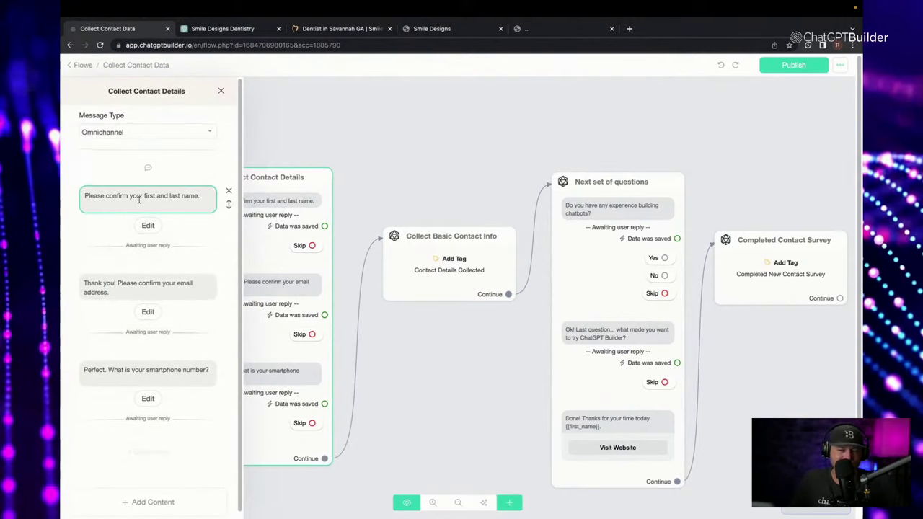
pyautogui.click(151, 225)
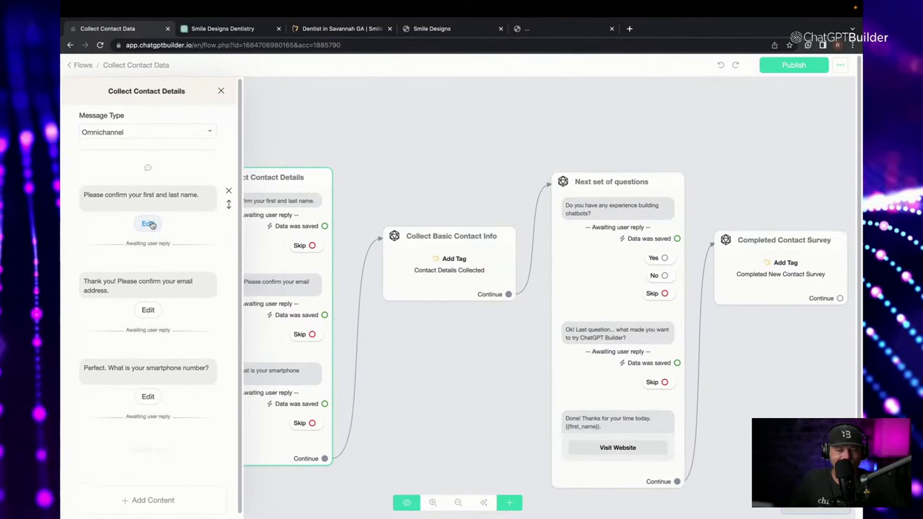
pyautogui.click(149, 224)
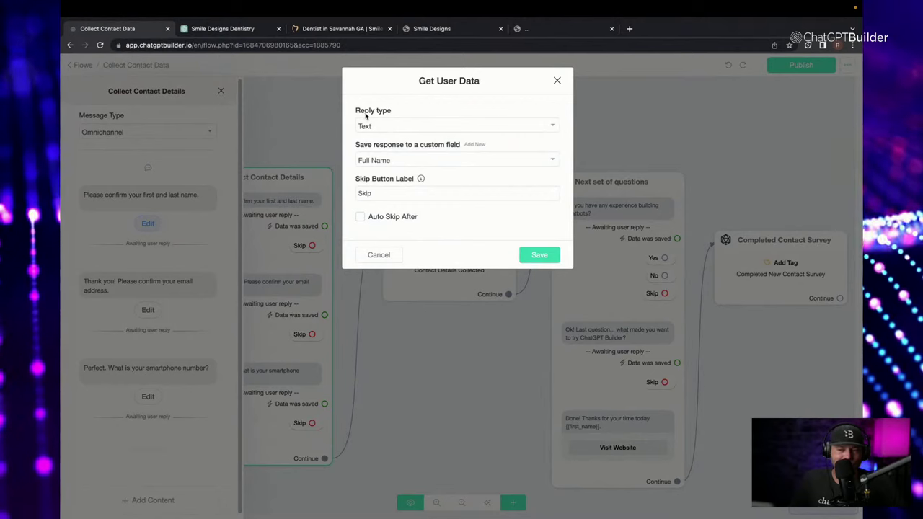
# Keep the name question's reply type as Text, clear its Skip label, and save.
pyautogui.click(374, 126)
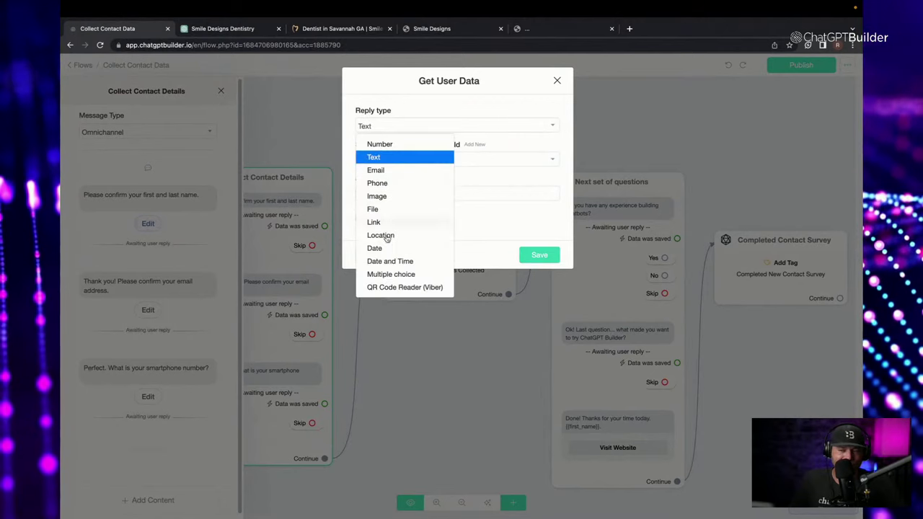
pyautogui.click(401, 124)
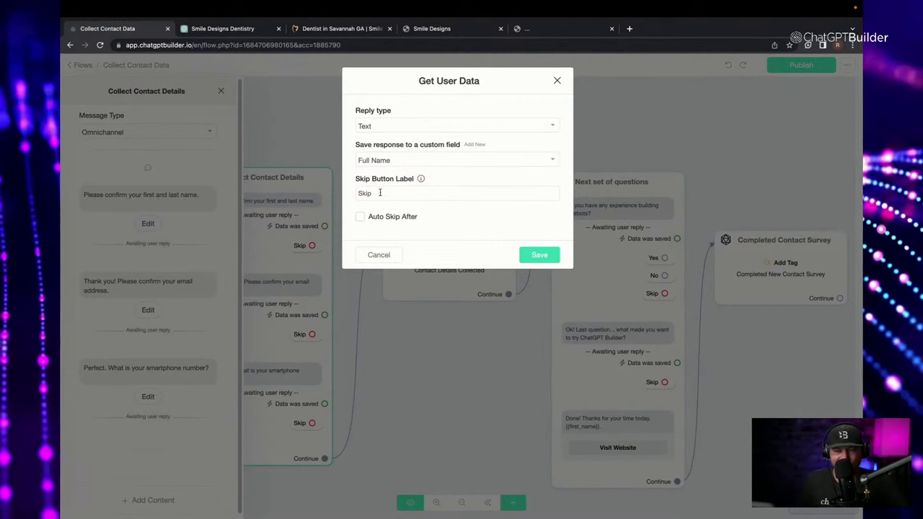
pyautogui.doubleClick(452, 193)
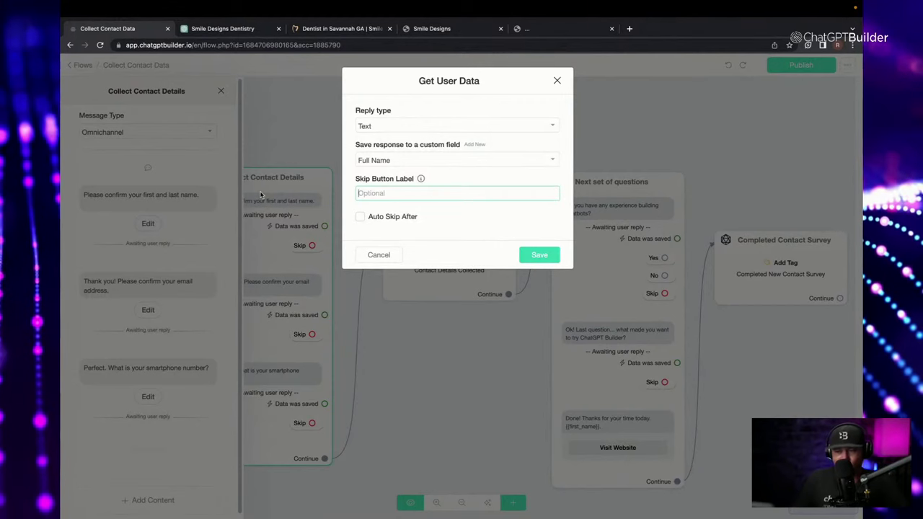
pyautogui.click(541, 255)
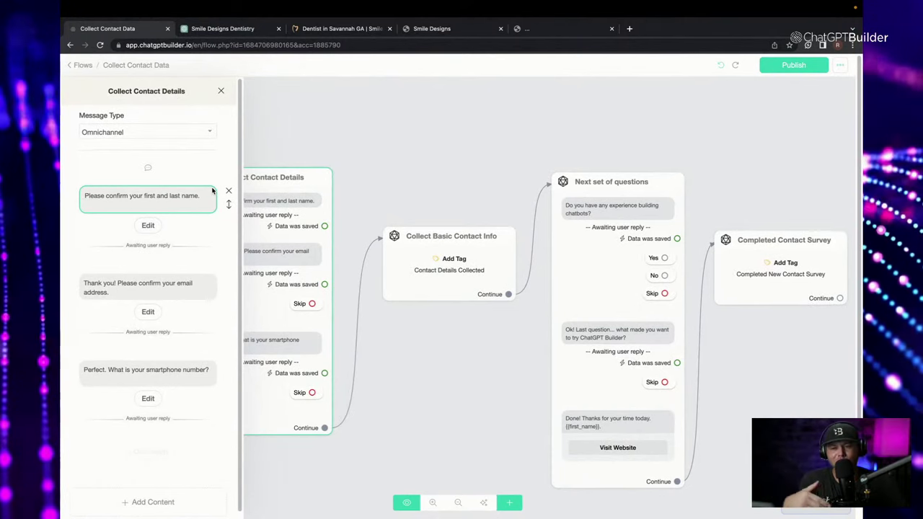
# Turn on Auto Skip After for the name question with 5 Seconds and save.
pyautogui.click(156, 494)
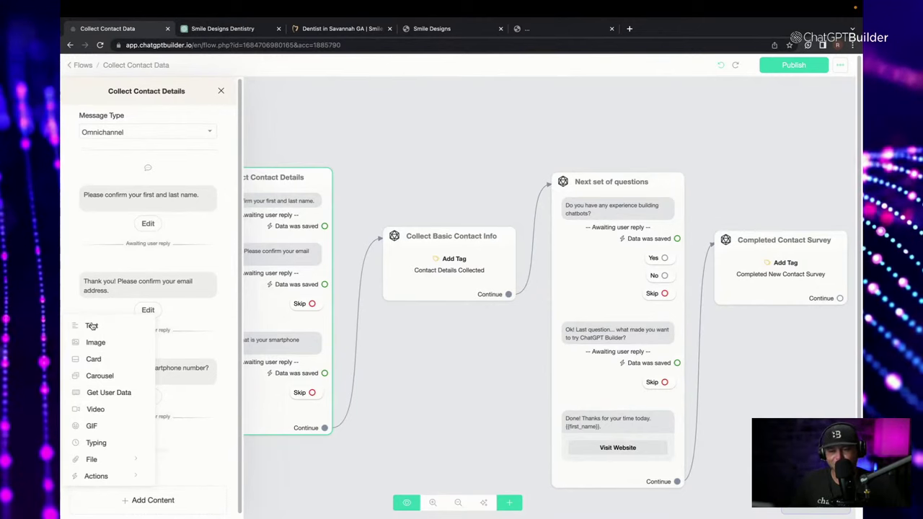
pyautogui.click(152, 234)
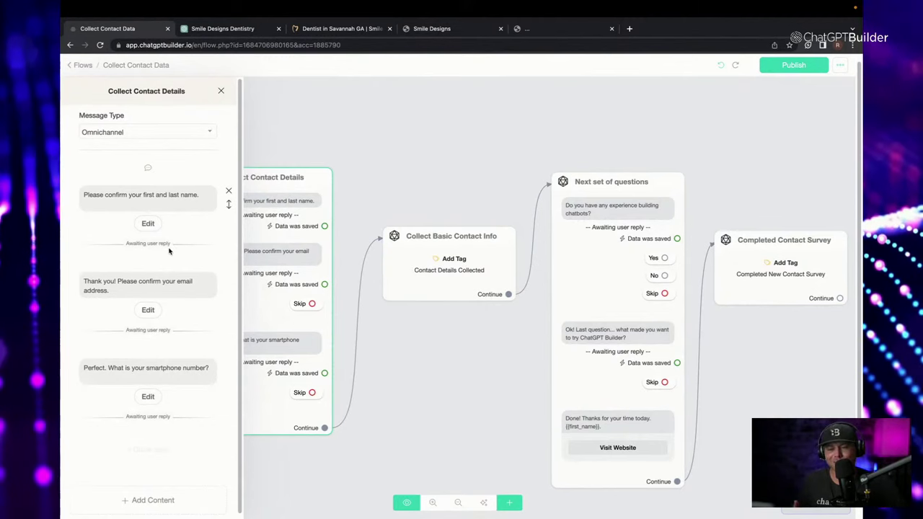
pyautogui.click(149, 229)
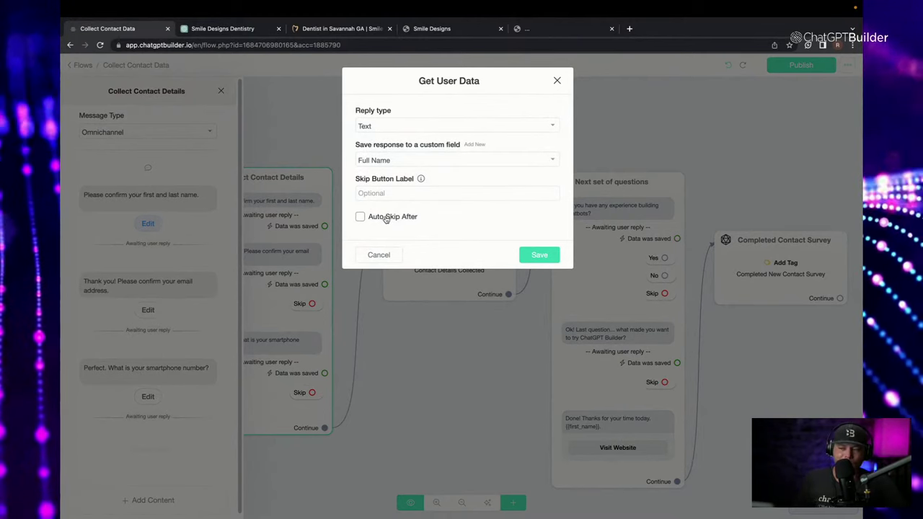
pyautogui.click(361, 217)
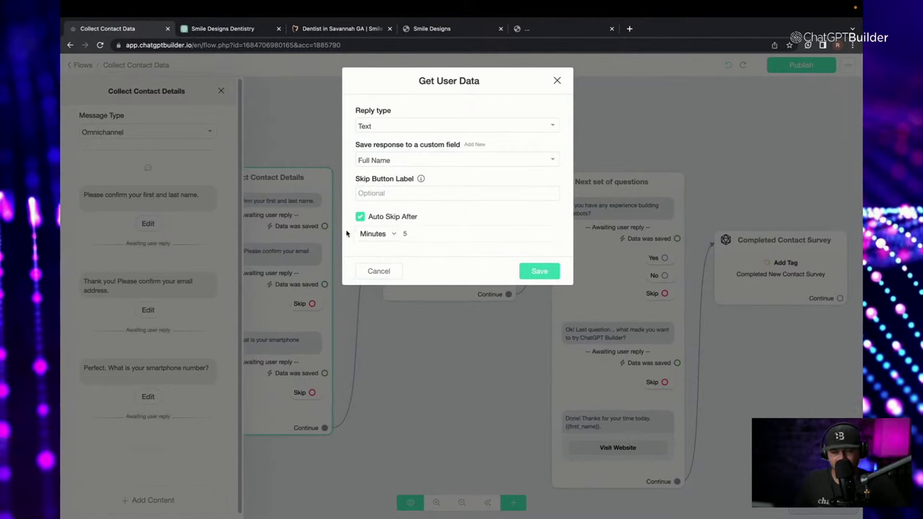
pyautogui.click(373, 233)
pyautogui.click(376, 220)
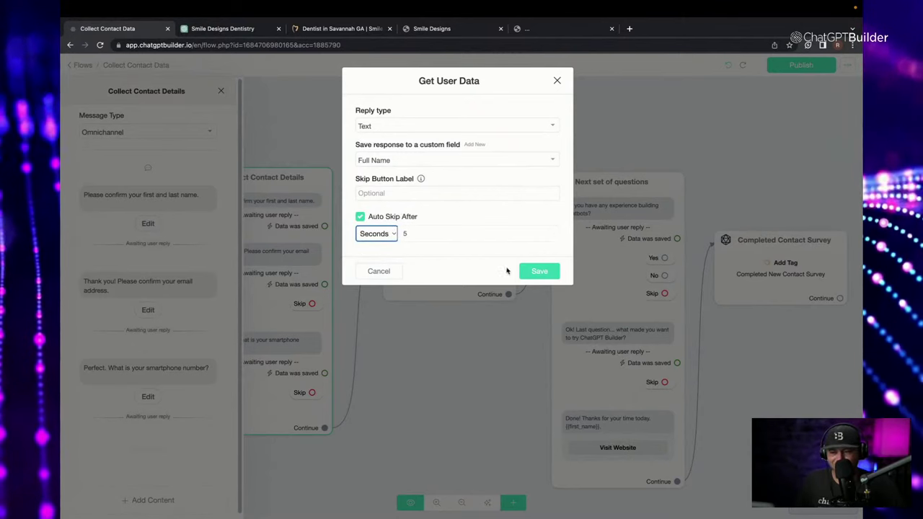
pyautogui.click(531, 272)
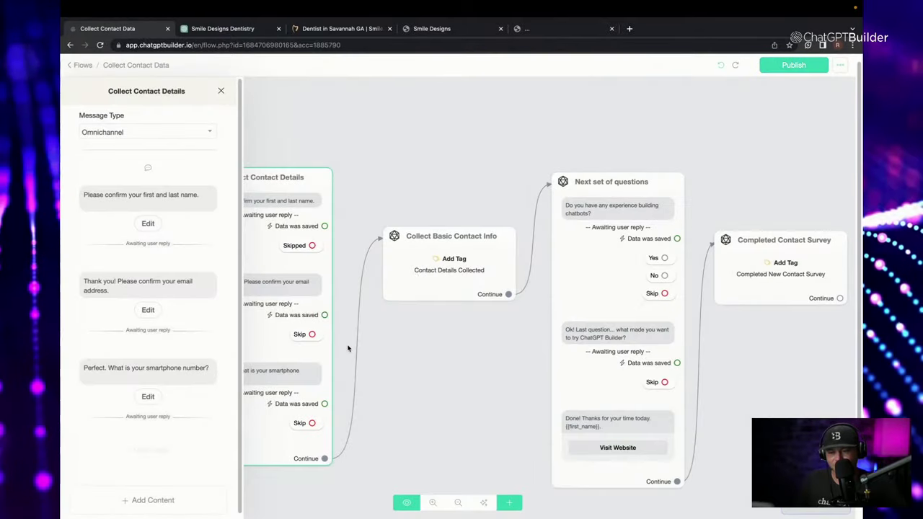
# Close the Collect Contact Details editor and move Collect Basic Contact Info lower on the canvas.
pyautogui.click(385, 362)
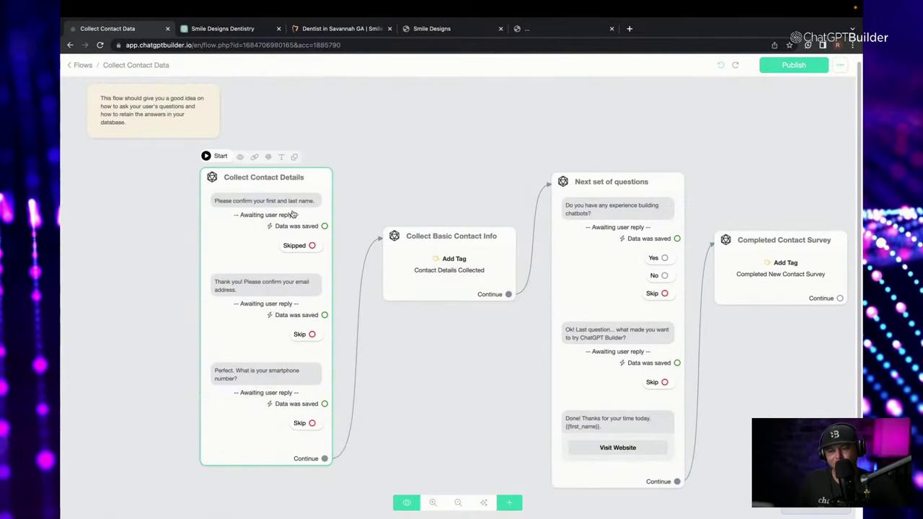
pyautogui.moveTo(387, 254); pyautogui.dragTo(396, 312)
pyautogui.click(238, 206)
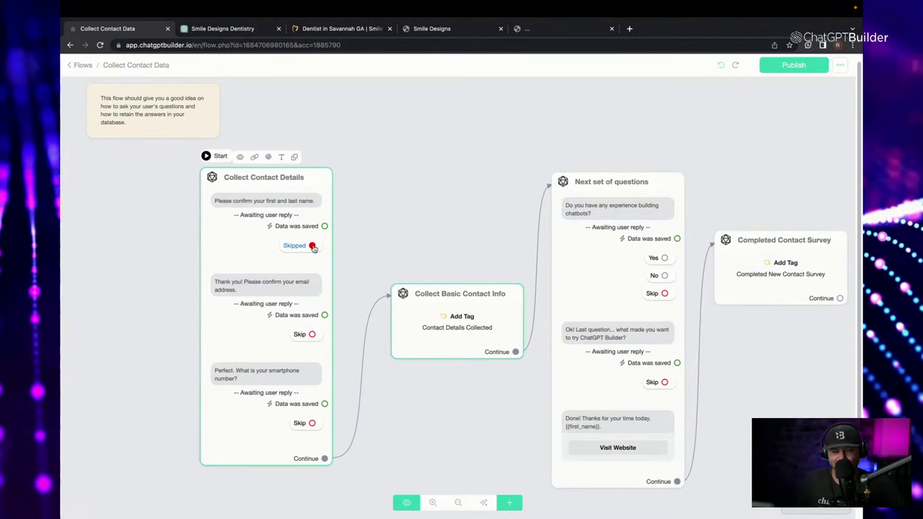
# Link the Skipped outcome to a new Send Message #1 that adds tag 'did not give first name'.
pyautogui.moveTo(313, 246); pyautogui.dragTo(396, 160)
pyautogui.click(157, 262)
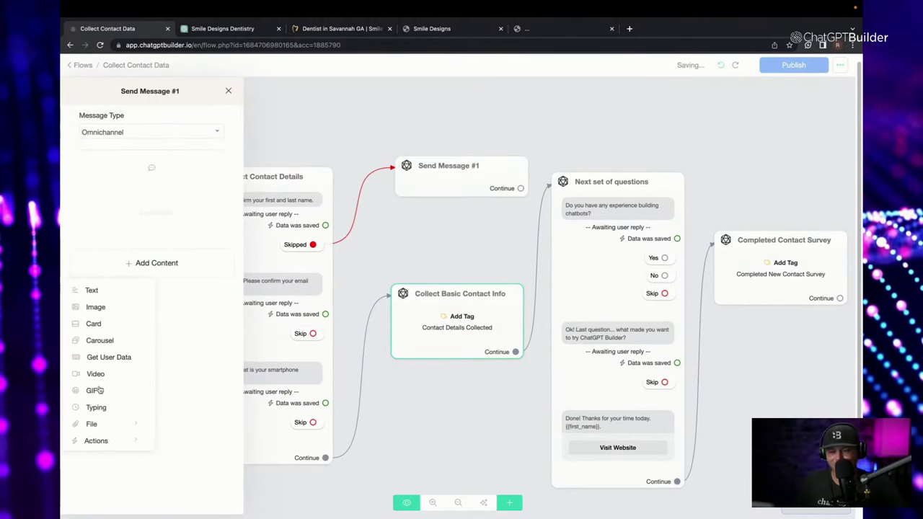
pyautogui.moveTo(111, 447)
pyautogui.click(194, 288)
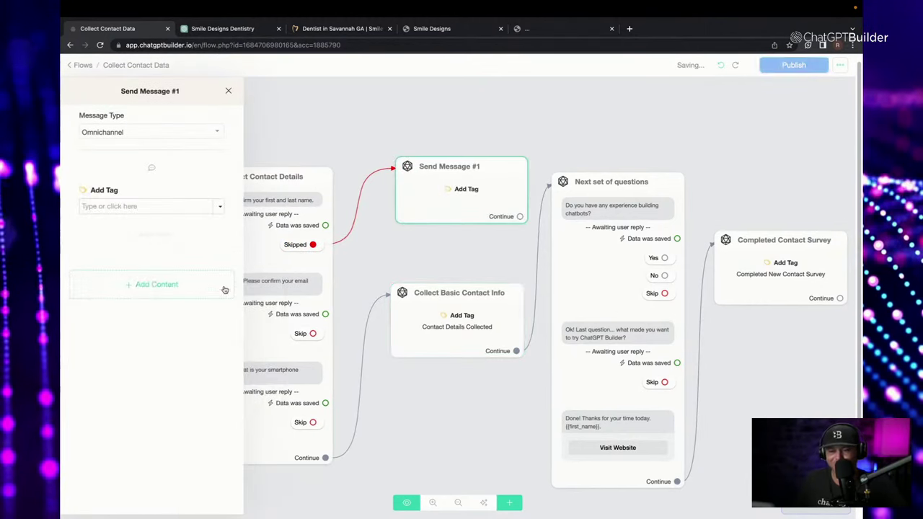
pyautogui.click(120, 207)
pyautogui.write('c')
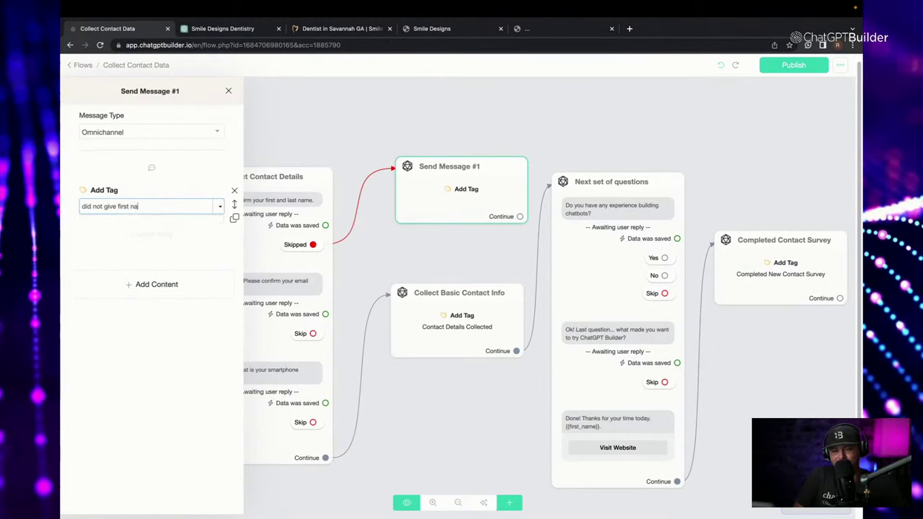
pyautogui.press('Return')
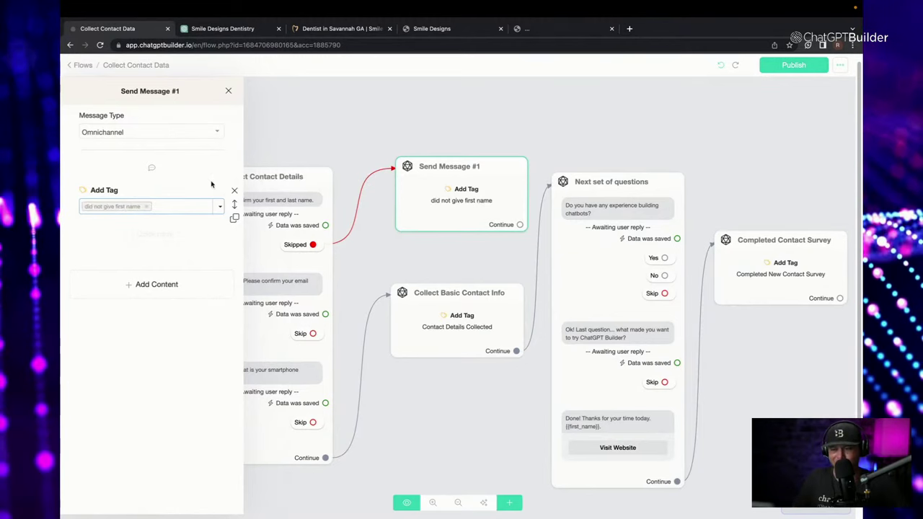
pyautogui.click(319, 124)
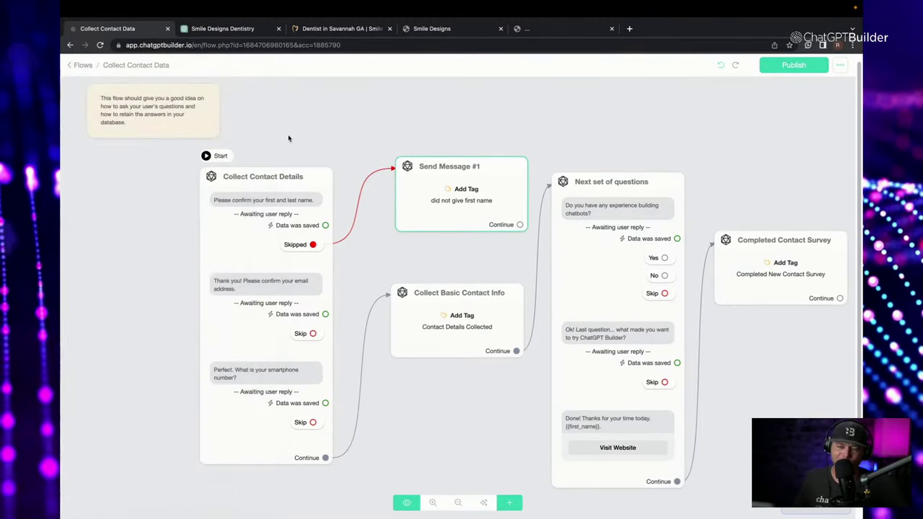
pyautogui.moveTo(428, 187); pyautogui.dragTo(407, 174)
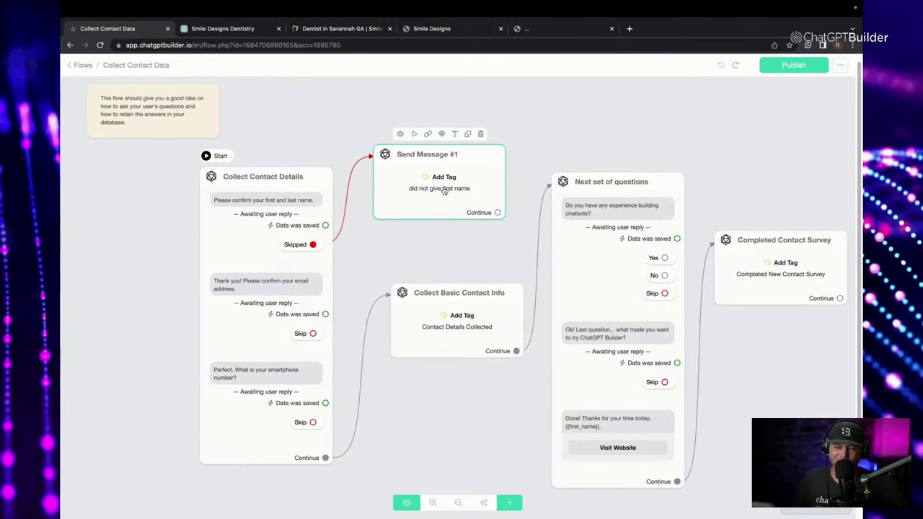
# Close the Collect Contact Details editor and open the Next set of questions editor.
pyautogui.scroll(1, 468, 135)
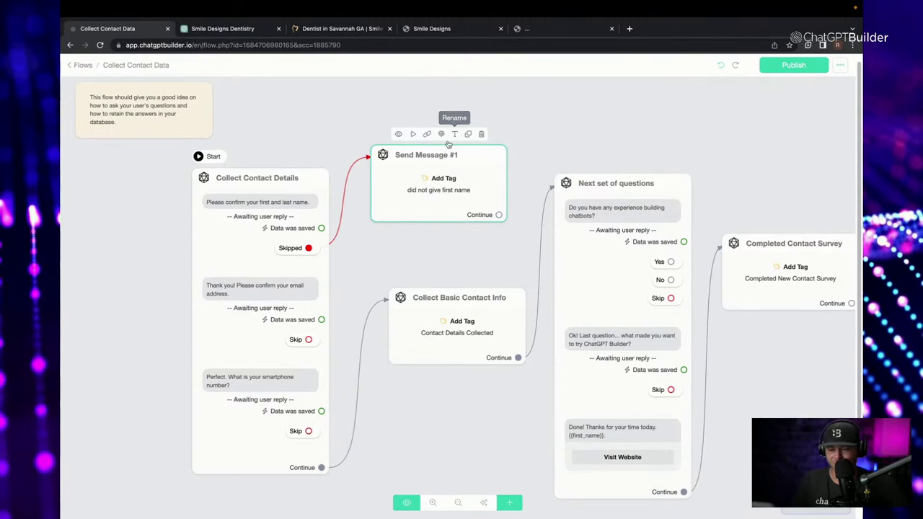
pyautogui.click(245, 206)
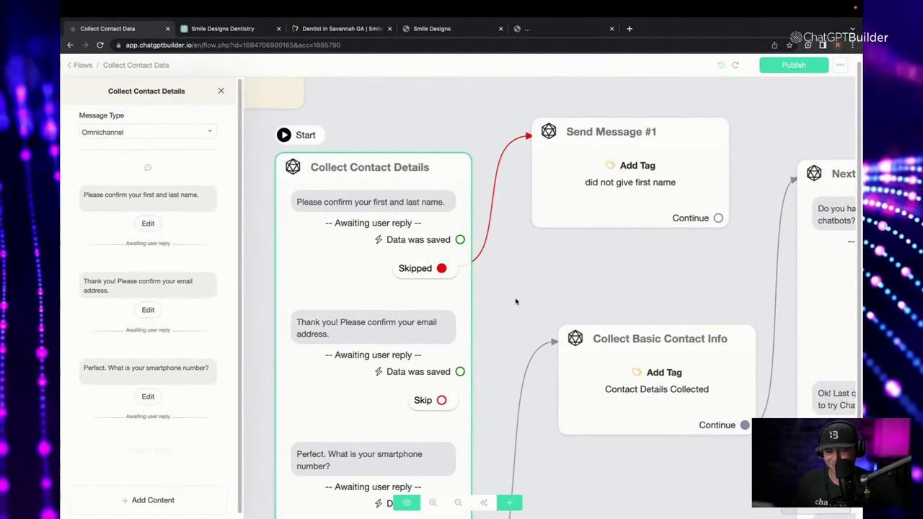
pyautogui.click(567, 290)
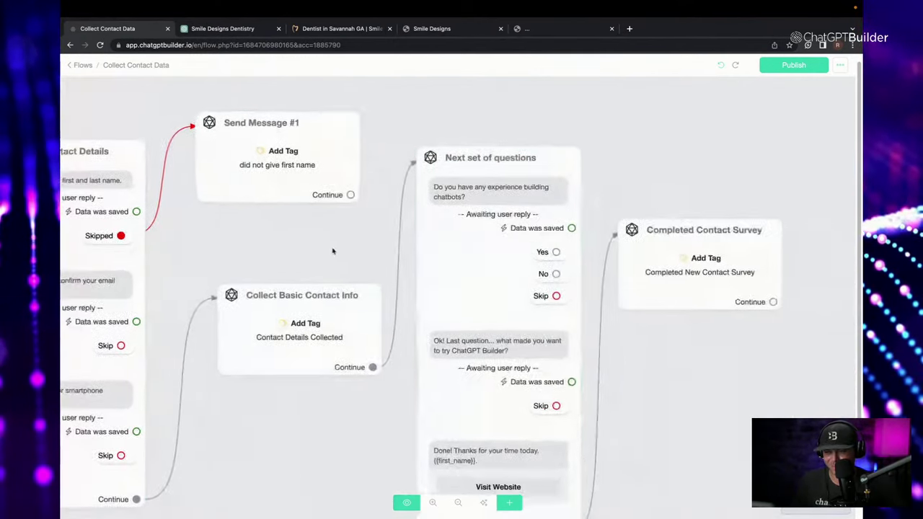
pyautogui.click(498, 229)
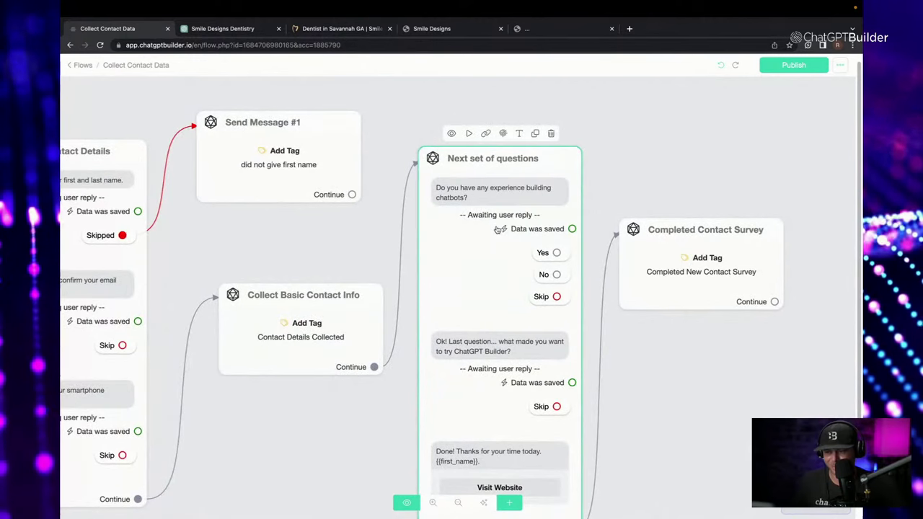
pyautogui.click(562, 210)
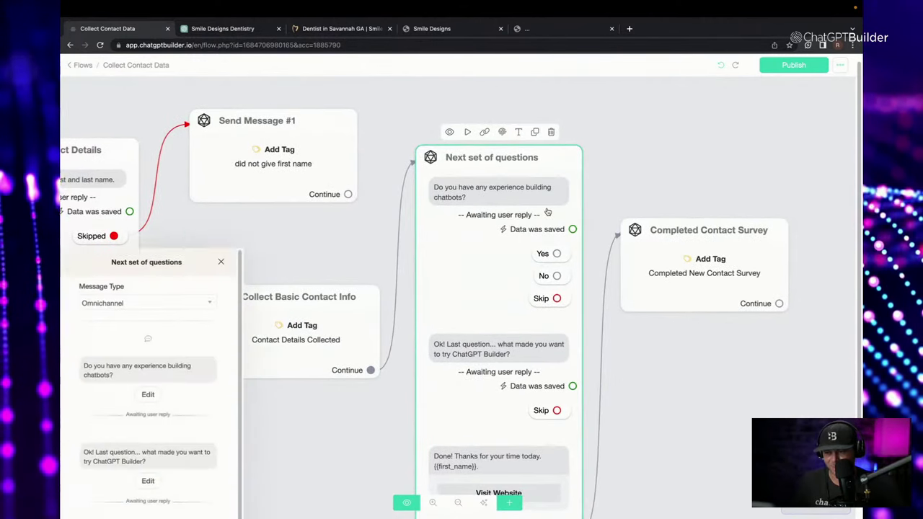
# Check the dentist website and chat test tabs, then return to the Collect Contact Data flow.
pyautogui.click(335, 28)
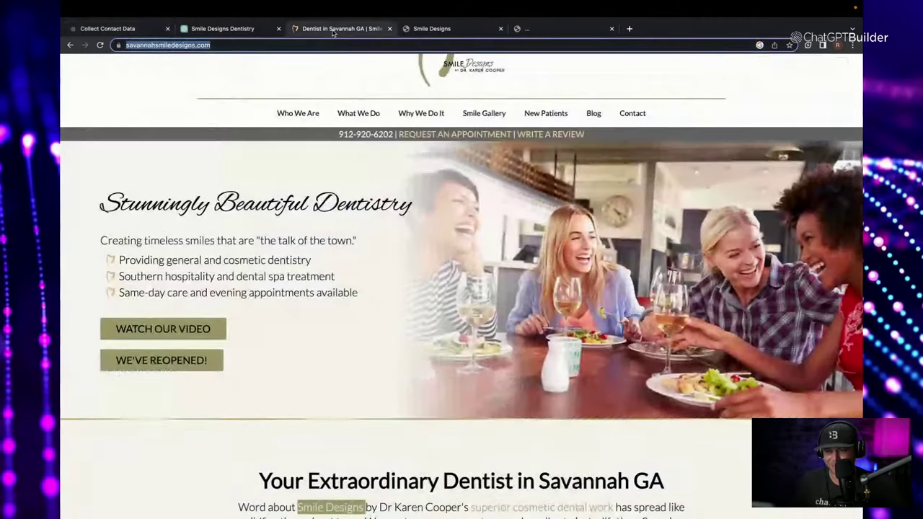
pyautogui.click(440, 29)
pyautogui.click(548, 30)
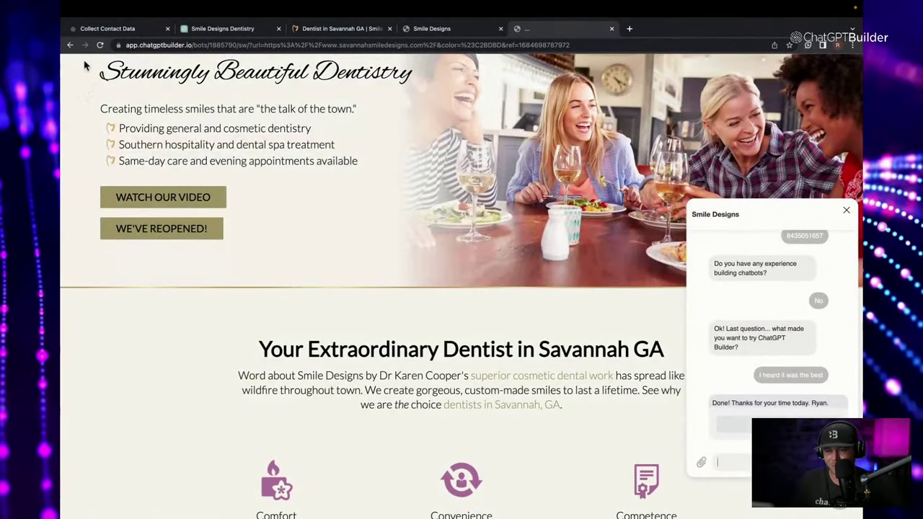
pyautogui.click(107, 29)
pyautogui.click(137, 199)
# Replace the first question with 'Do you already have a family dentist?' and open its Yes/No reply settings.
pyautogui.hotkey('ctrl', 'a')
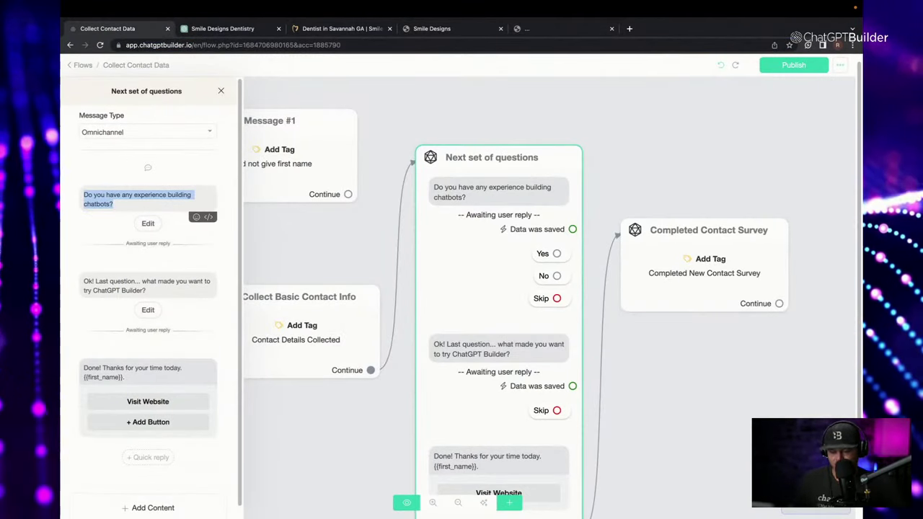
pyautogui.write('Do y')
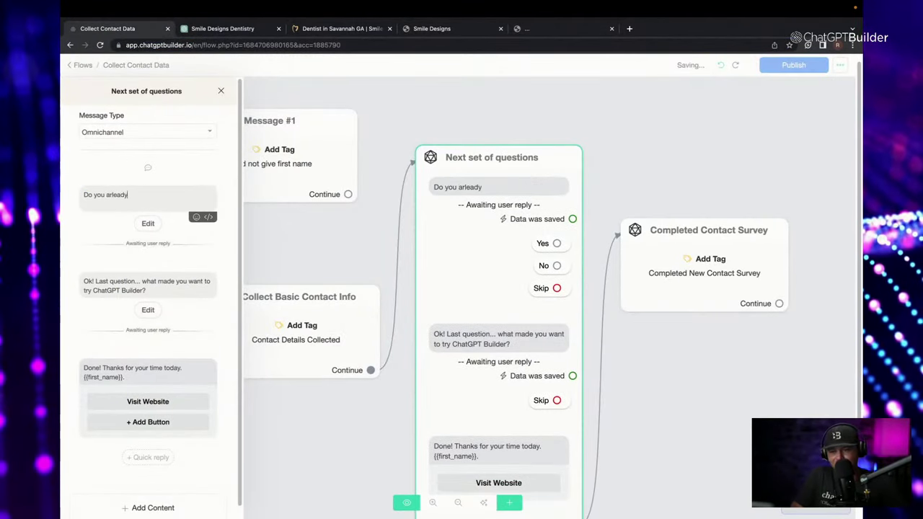
pyautogui.write('ou al')
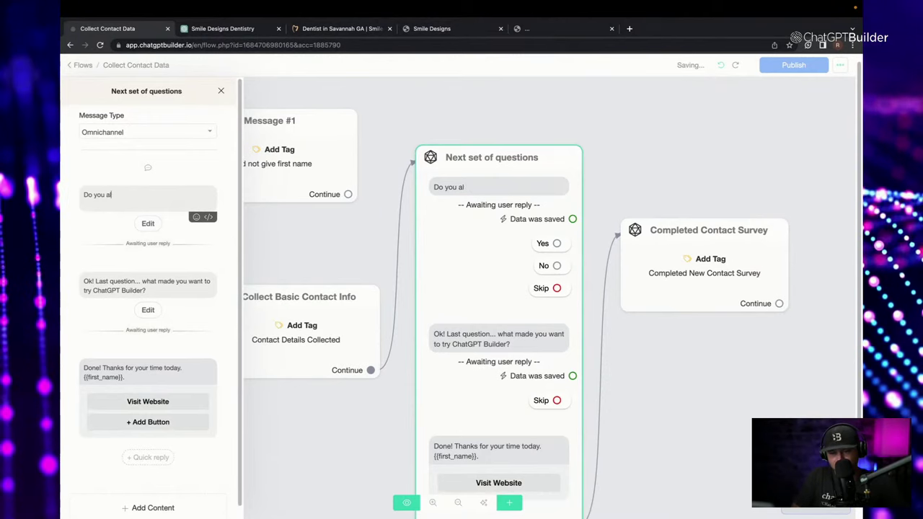
pyautogui.write('ready have a family dentist?')
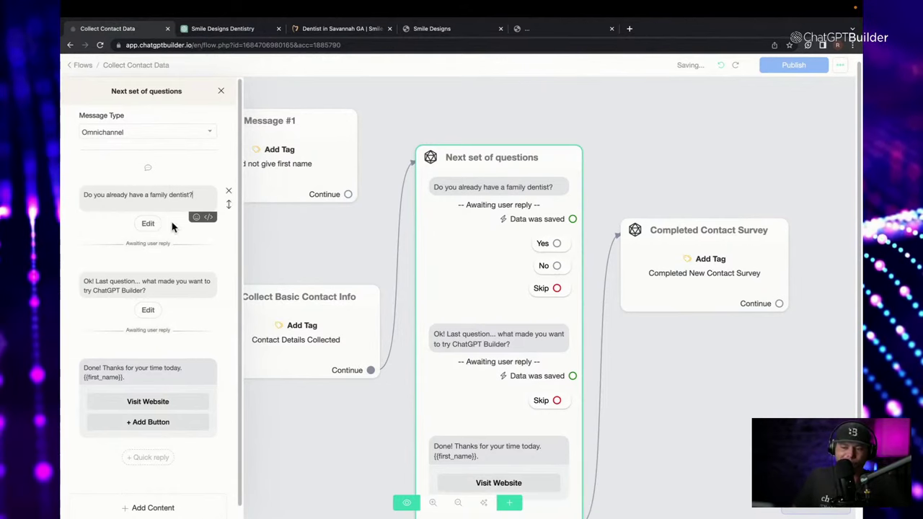
pyautogui.click(148, 224)
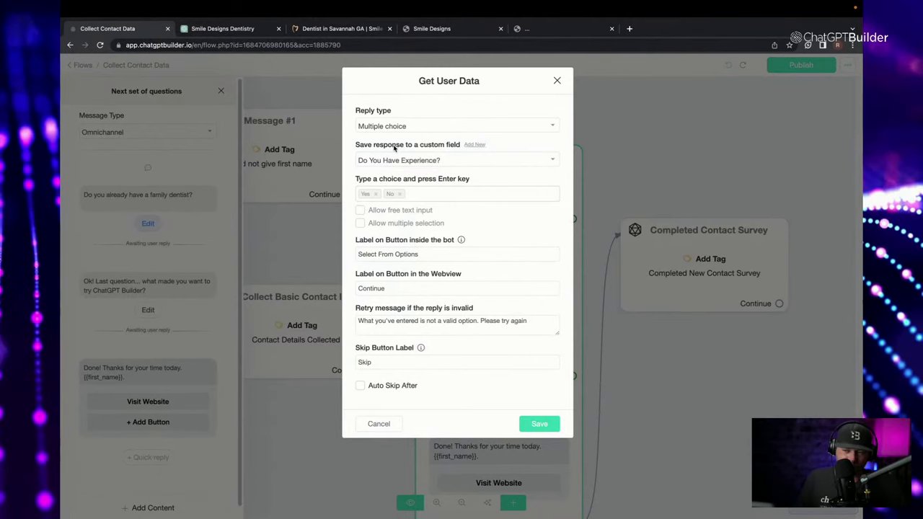
# Create the custom field 'Have dentist already' for the family-dentist answer and close the dialog.
pyautogui.click(475, 145)
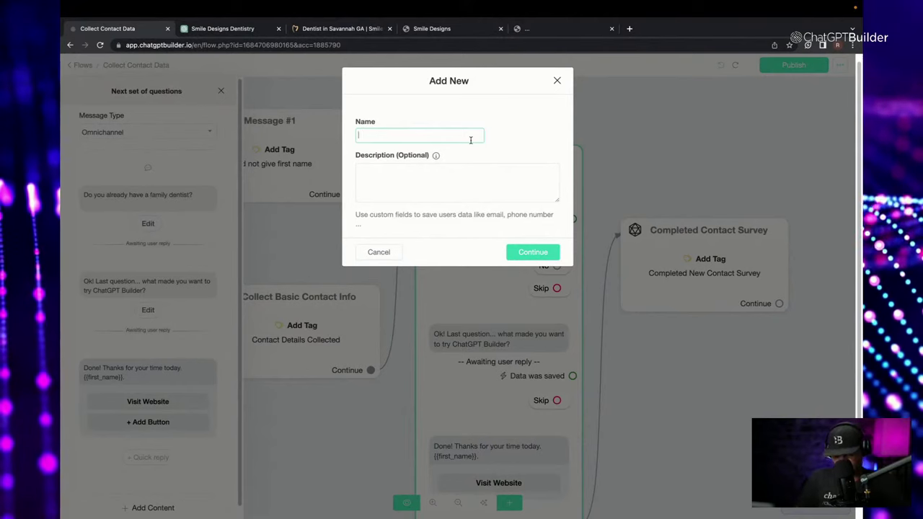
pyautogui.write('Have dentist')
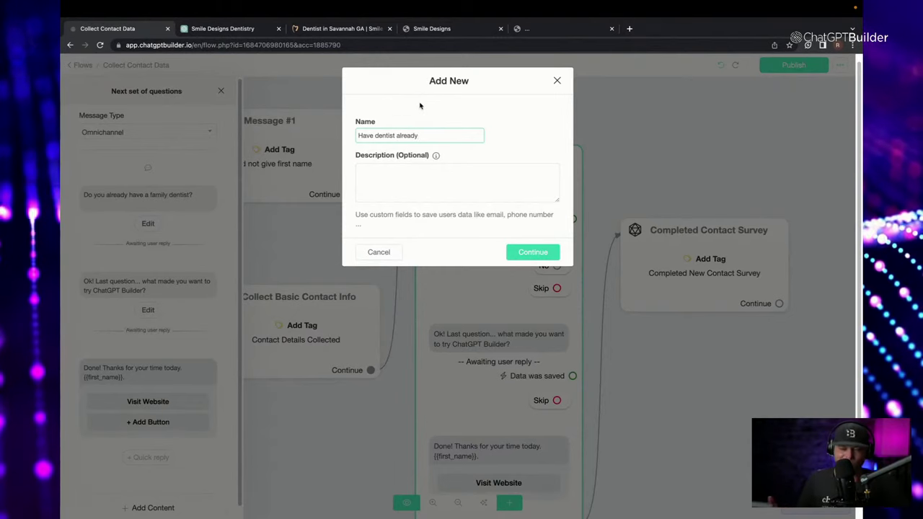
pyautogui.write('already')
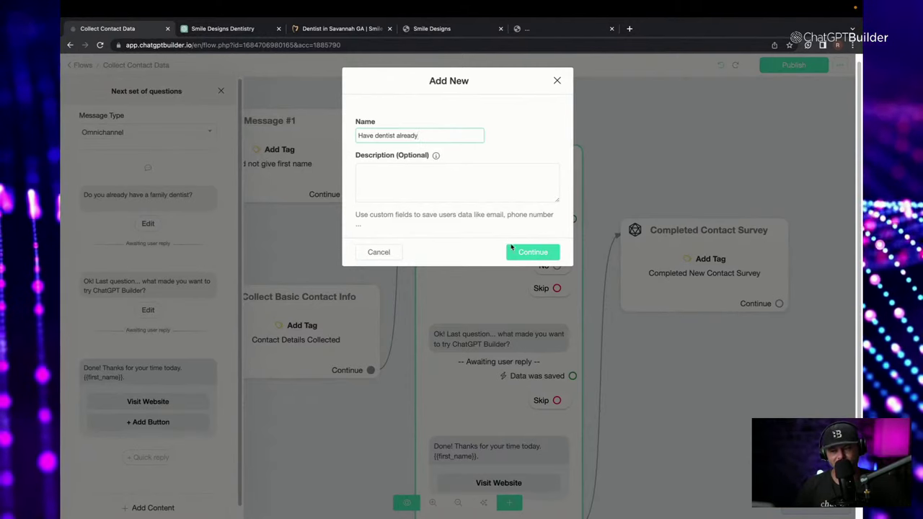
pyautogui.click(522, 253)
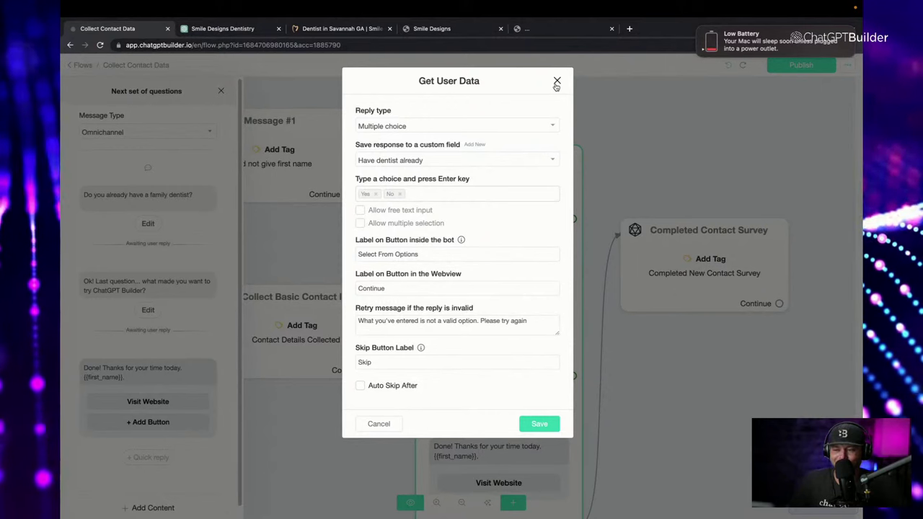
pyautogui.click(557, 82)
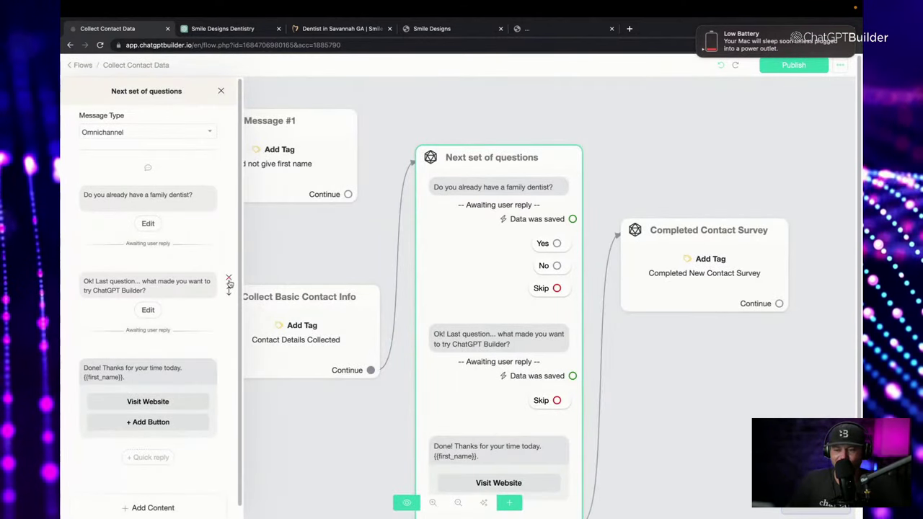
# Delete the 'Ok! Last question' message and add a GIF block to Next set of questions.
pyautogui.click(229, 277)
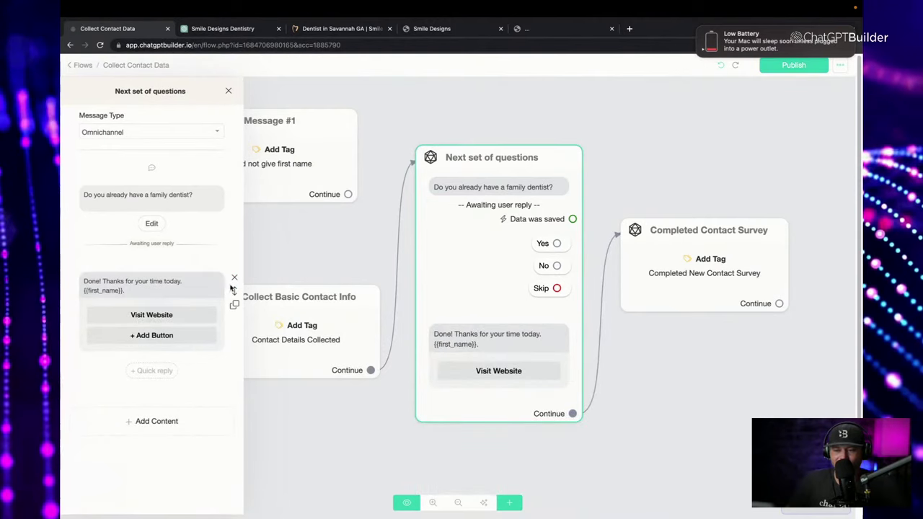
pyautogui.click(197, 414)
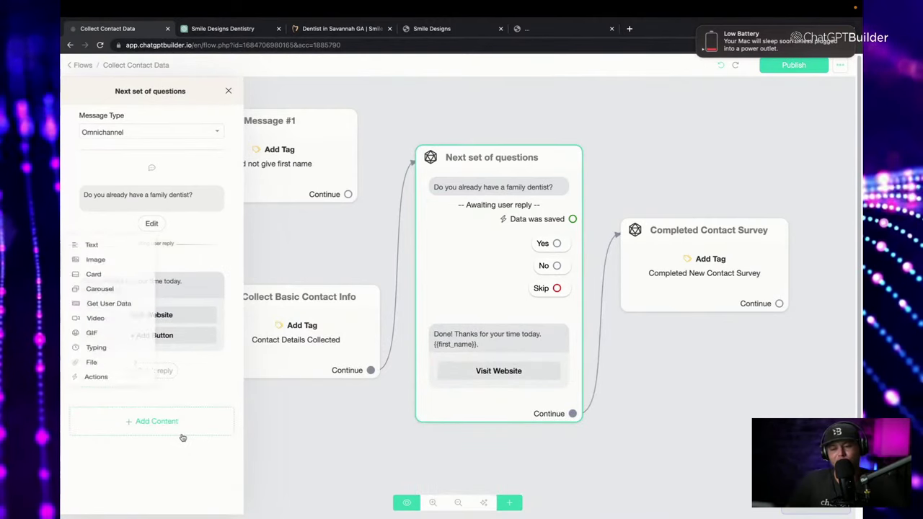
pyautogui.click(94, 348)
pyautogui.click(169, 404)
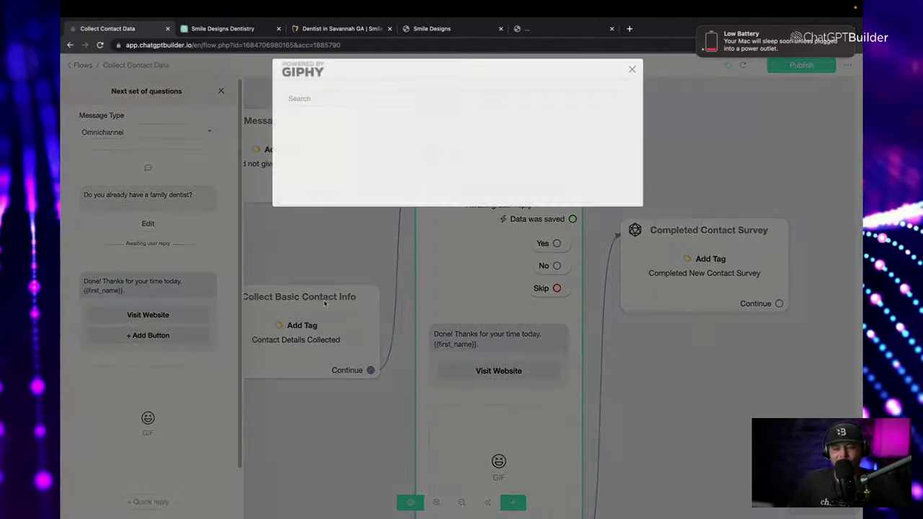
# Search GIPHY for 'dentist happy' to find a suitable GIF.
pyautogui.click(308, 108)
pyautogui.write('dentist')
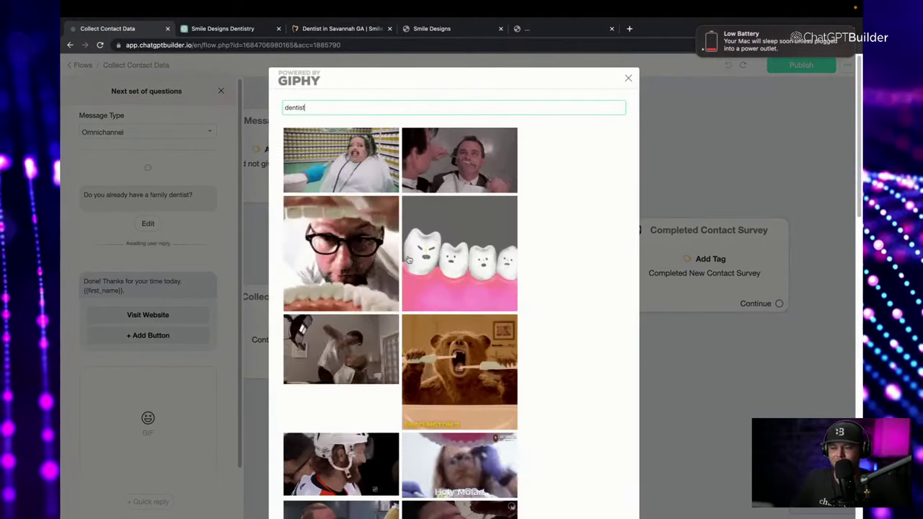
pyautogui.scroll(-5, 491, 308)
pyautogui.scroll(-5, 492, 308)
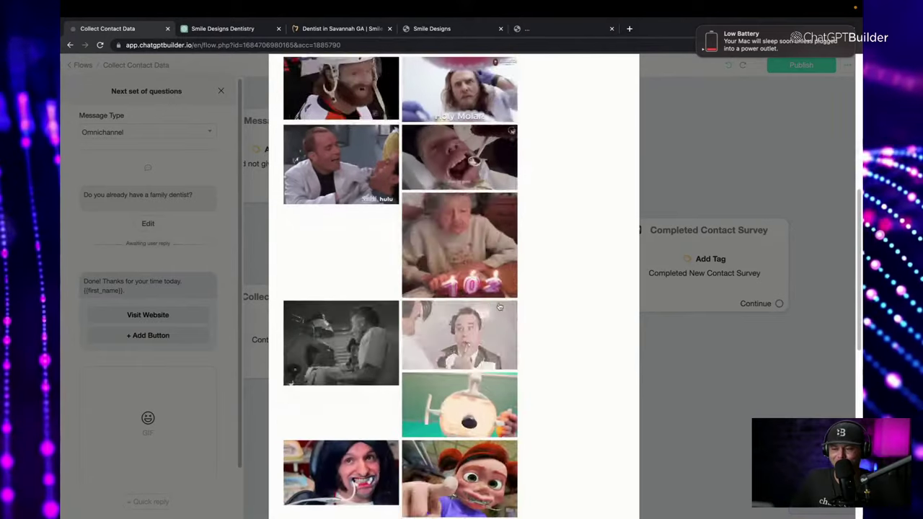
pyautogui.scroll(-5, 497, 349)
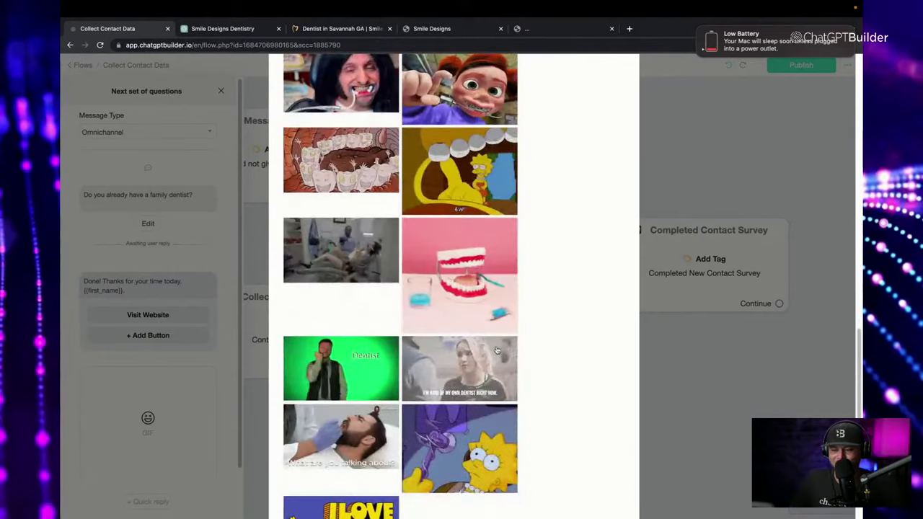
pyautogui.scroll(-2, 497, 350)
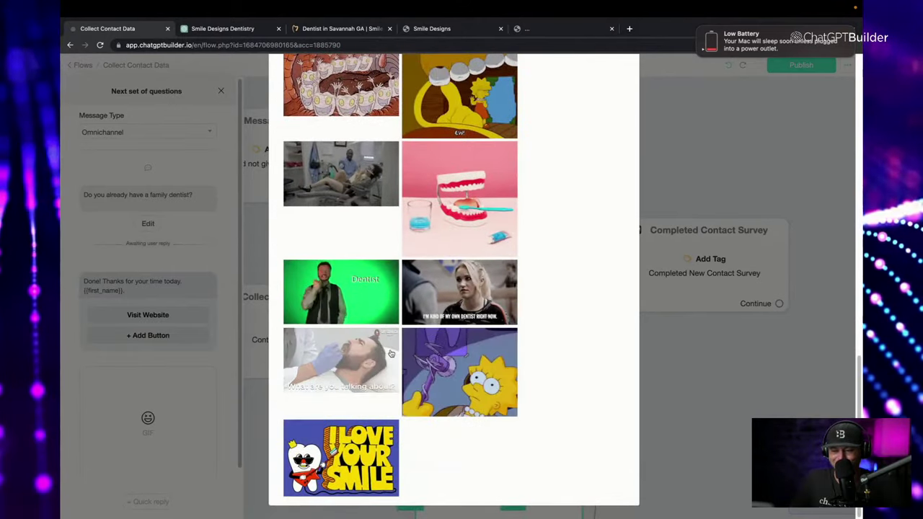
pyautogui.scroll(5, 355, 389)
pyautogui.scroll(10, 356, 390)
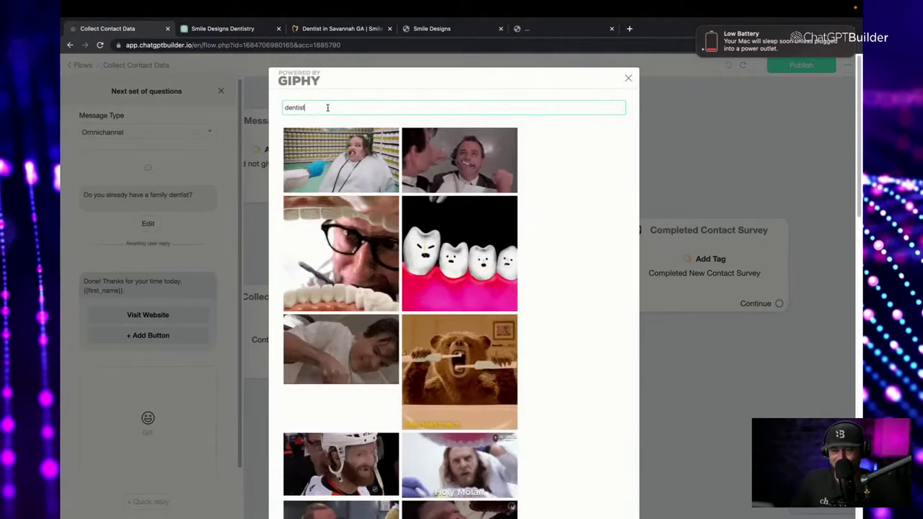
pyautogui.click(325, 107)
pyautogui.write('happy')
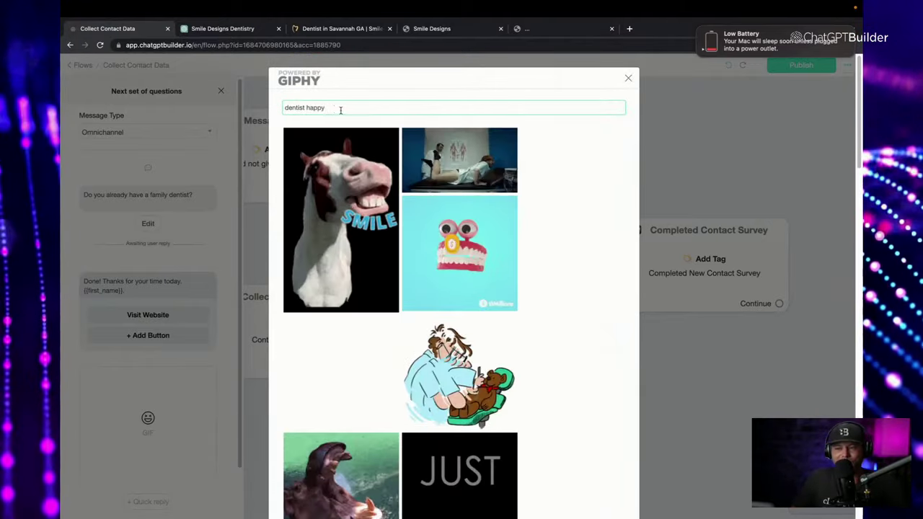
# Insert the grinning dentures GIF above the 'Done! Thanks' message and publish the flow.
pyautogui.click(484, 252)
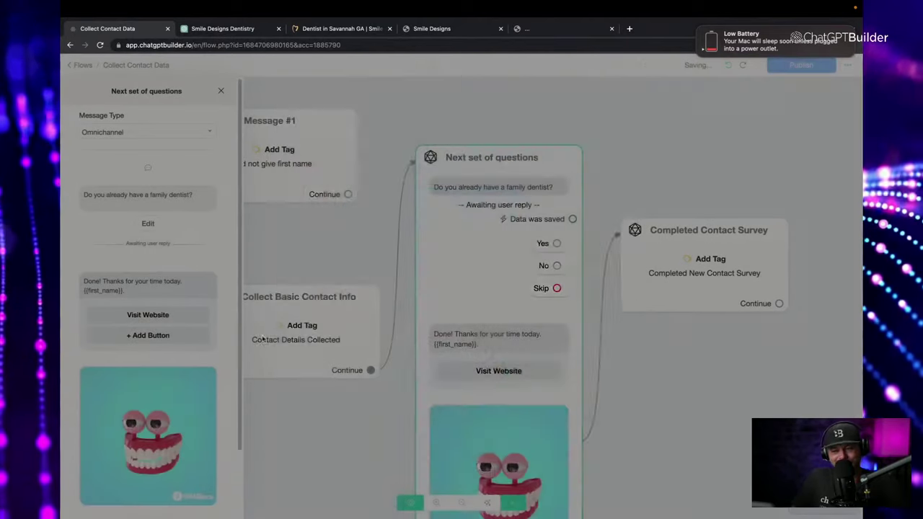
pyautogui.moveTo(227, 385); pyautogui.dragTo(186, 339)
pyautogui.scroll(-2, 181, 332)
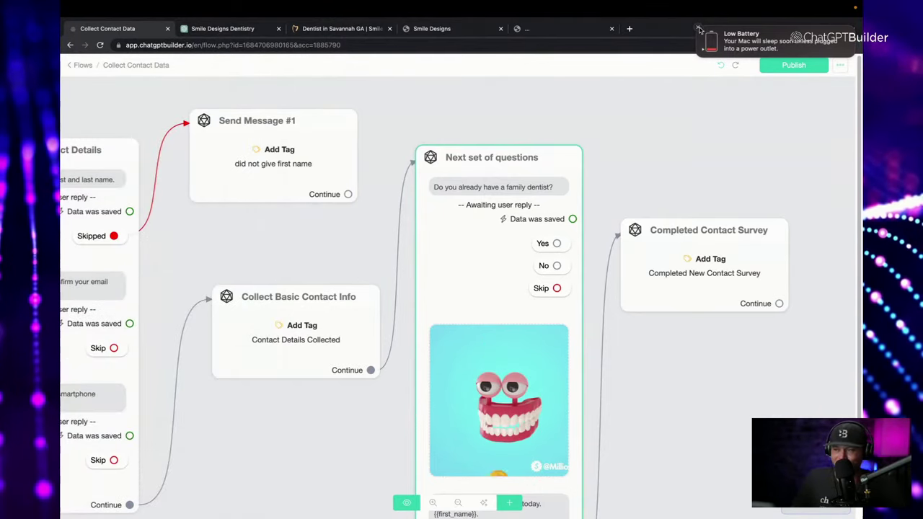
pyautogui.click(793, 64)
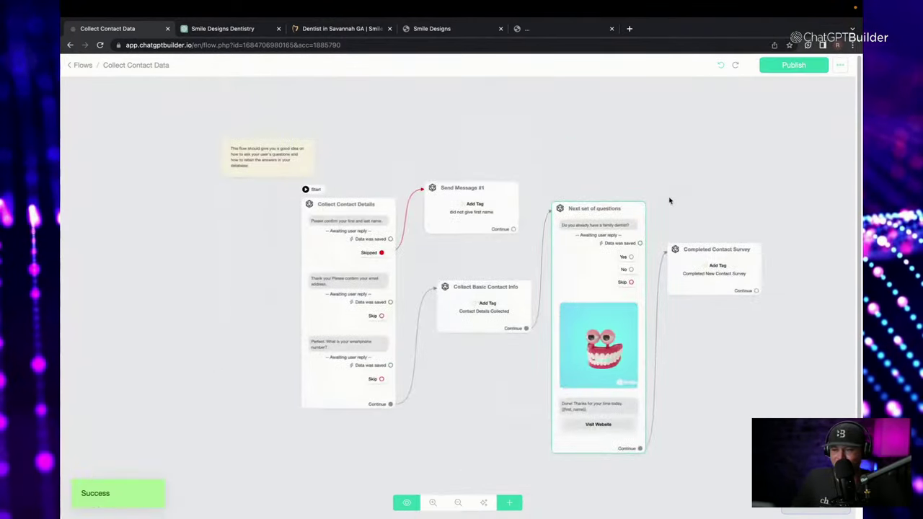
# Preview the flow in Webchat and send the contact's full name to the bot.
pyautogui.click(408, 504)
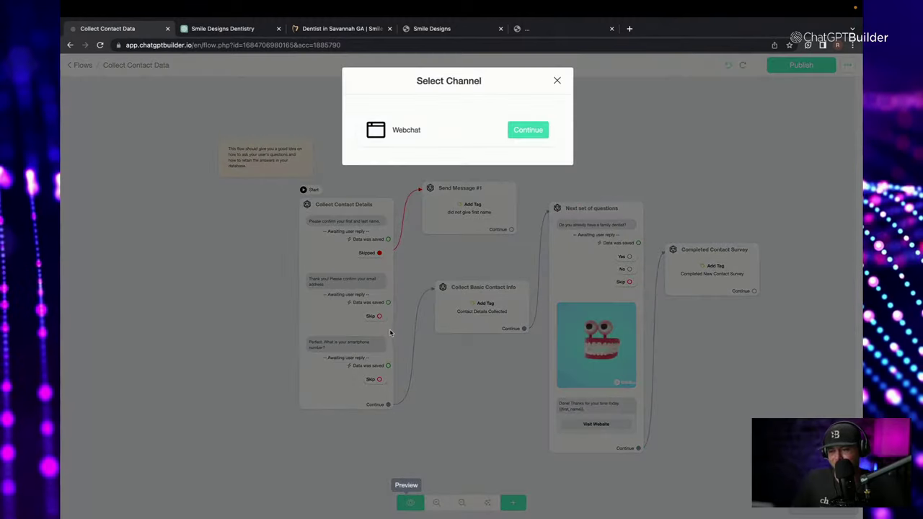
pyautogui.click(516, 135)
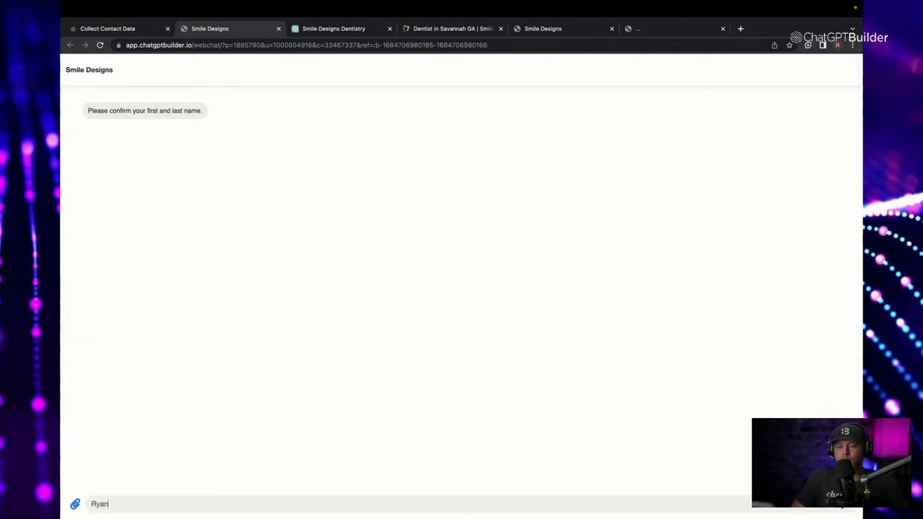
pyautogui.press('Return')
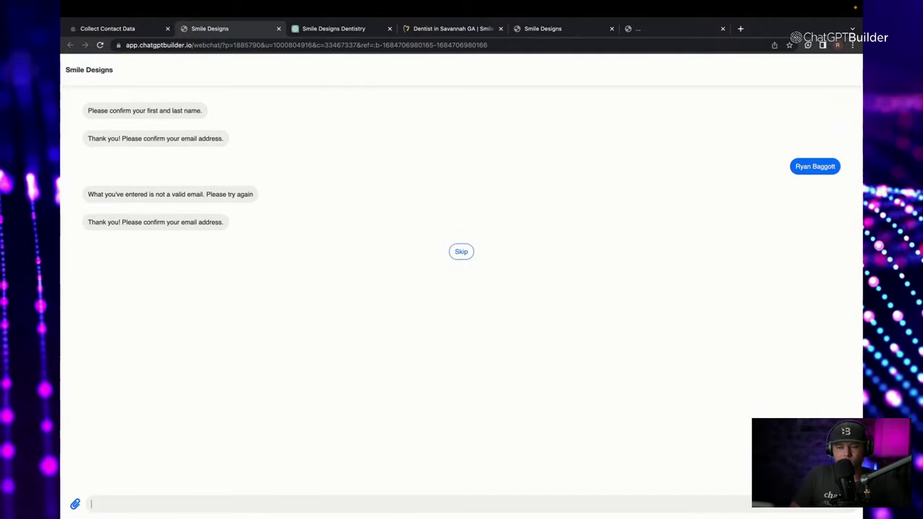
# Reload the webchat, then return to the Collect Contact Data flow with Collect Contact Details open.
pyautogui.click(499, 58)
pyautogui.press('Return')
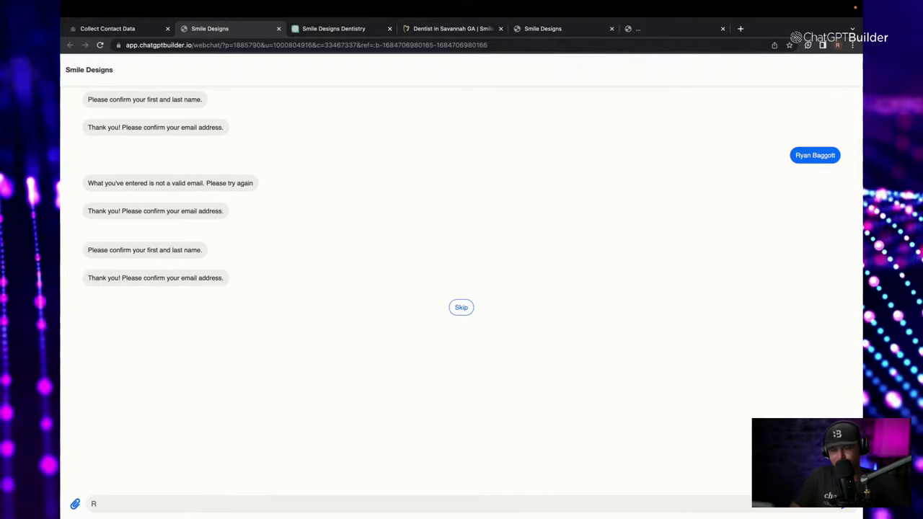
pyautogui.write('yanb')
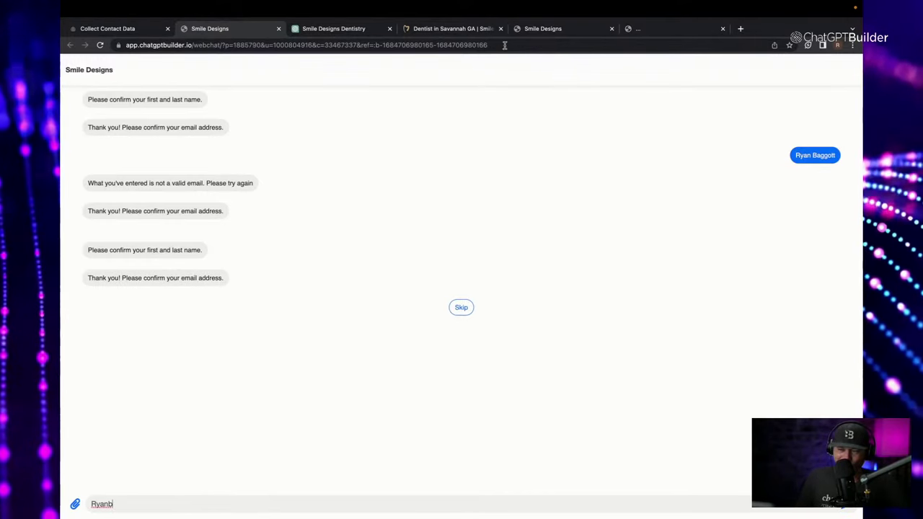
pyautogui.click(564, 31)
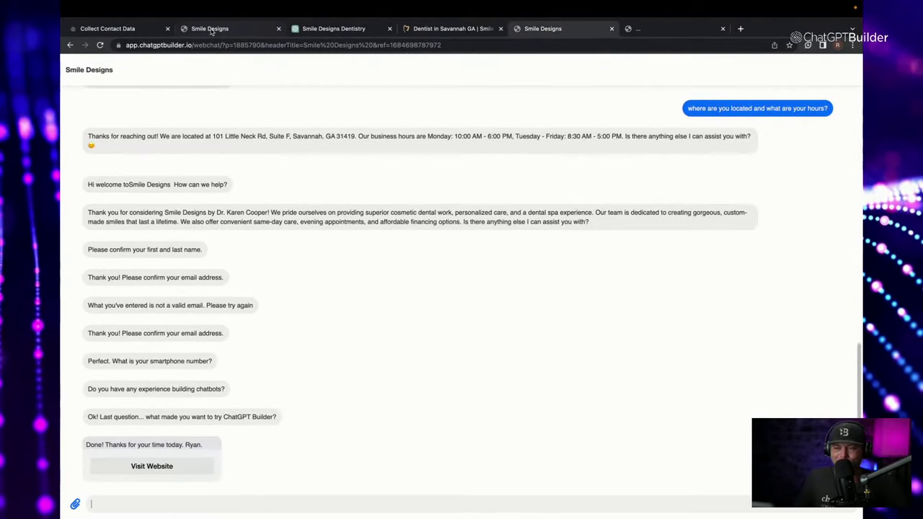
pyautogui.click(108, 29)
pyautogui.click(231, 98)
# Raise the name question's Auto Skip After delay from 5 to 15 seconds, save, and restart the preview.
pyautogui.click(324, 257)
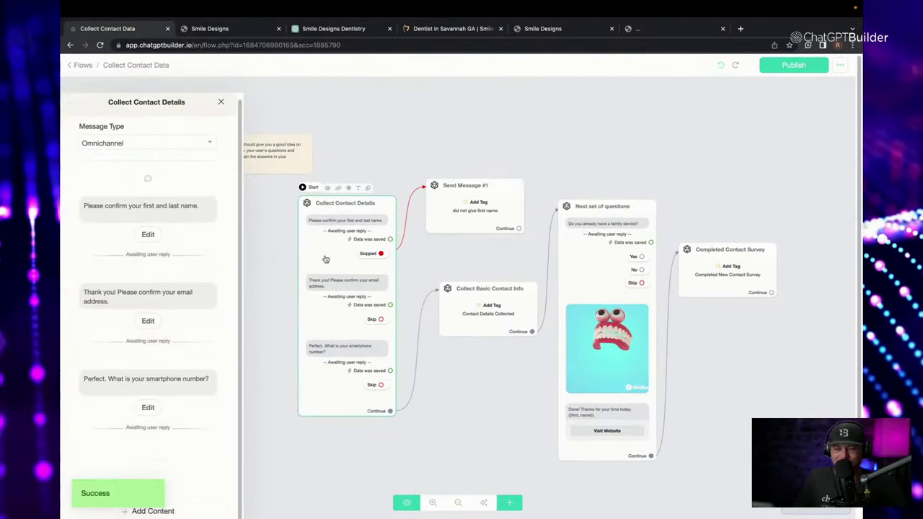
pyautogui.click(158, 222)
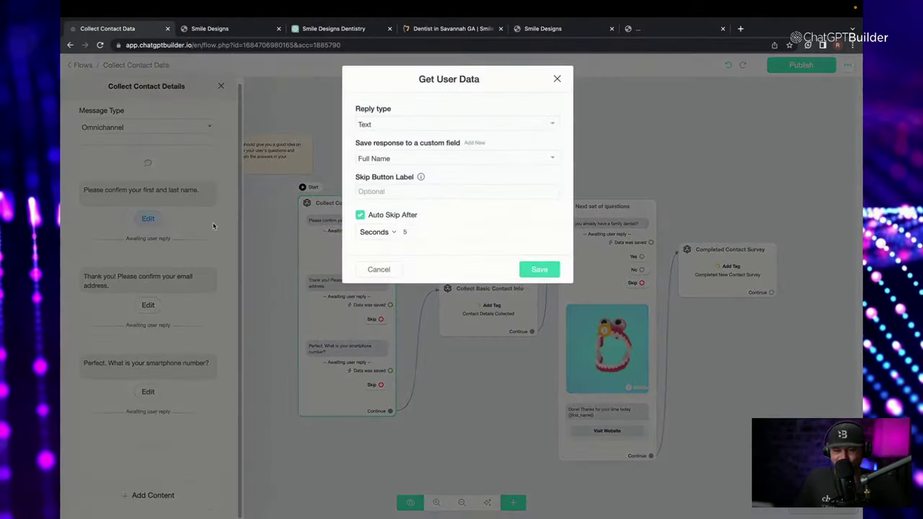
pyautogui.click(406, 235)
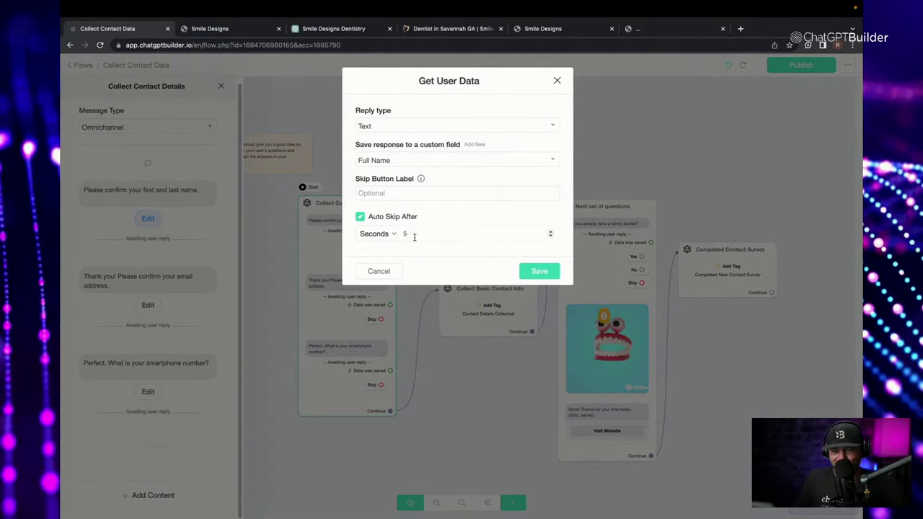
pyautogui.write('15')
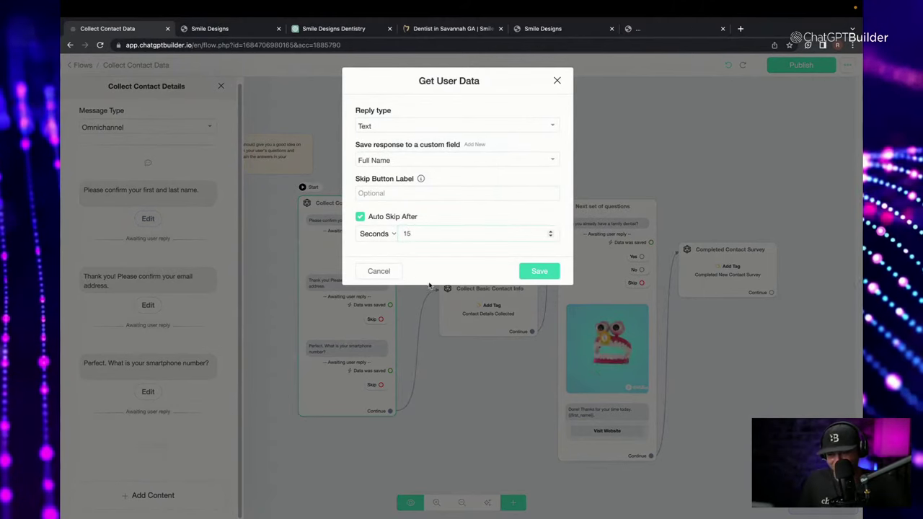
pyautogui.click(540, 271)
pyautogui.click(442, 158)
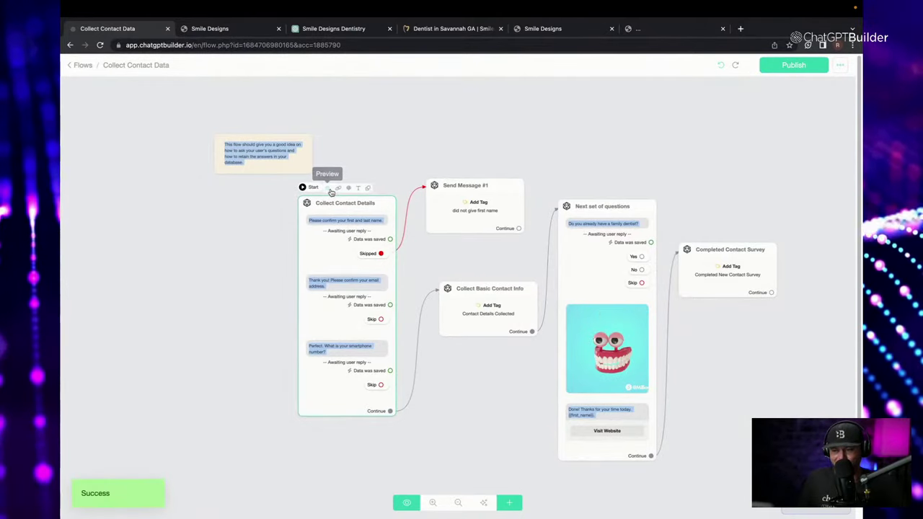
pyautogui.click(330, 188)
# Send the contact's email, answer No to the family-dentist question, and return to Collect Contact Data.
pyautogui.click(528, 132)
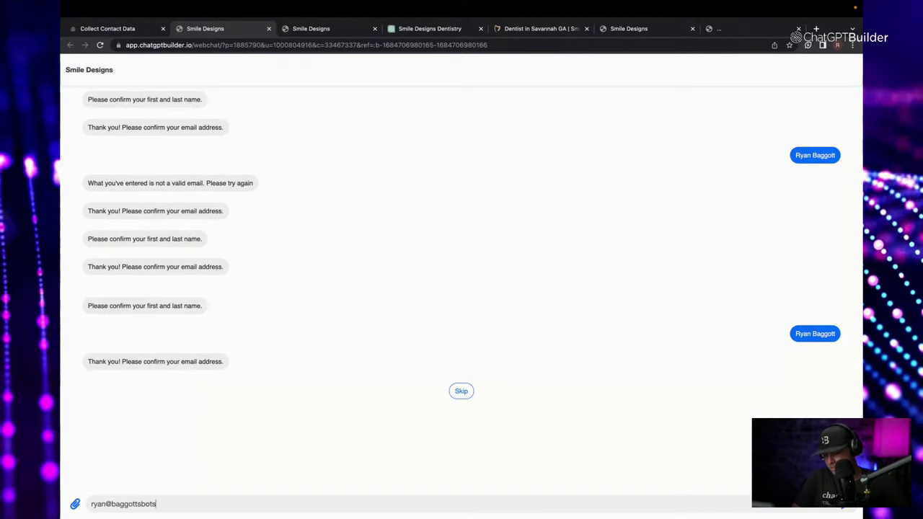
pyautogui.press('Return')
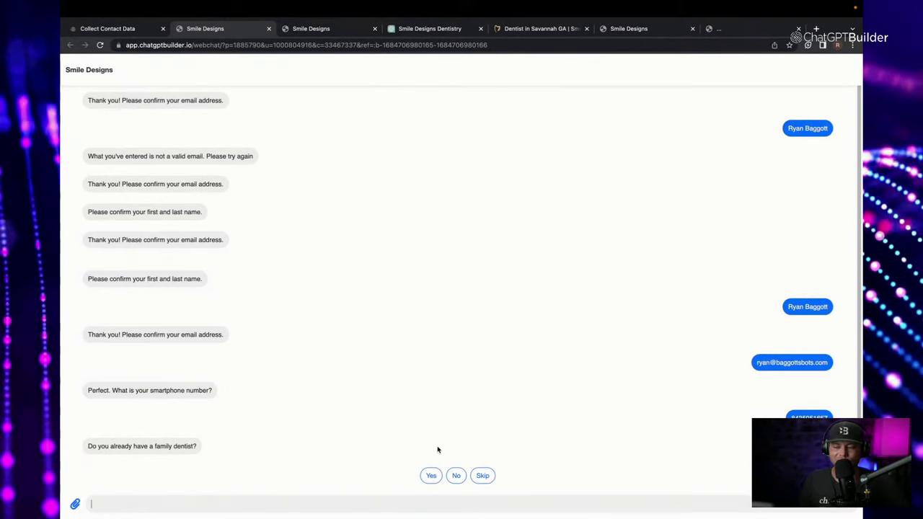
pyautogui.click(455, 475)
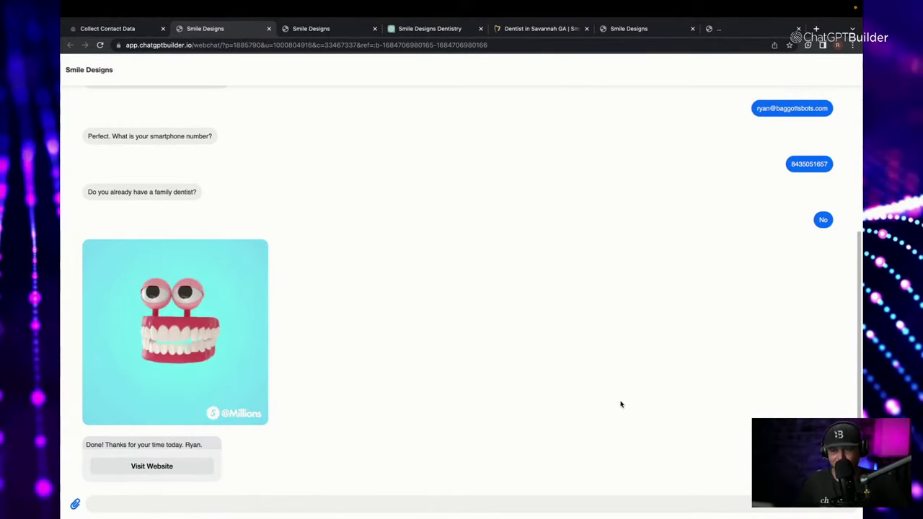
pyautogui.click(144, 29)
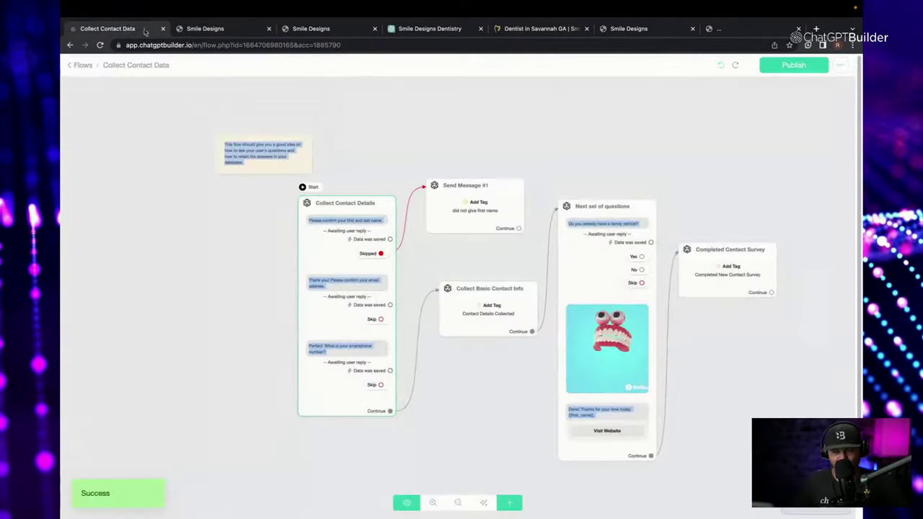
# Go from Flows to Contacts and open the newest webchat contact's Inbox conversation.
pyautogui.click(81, 65)
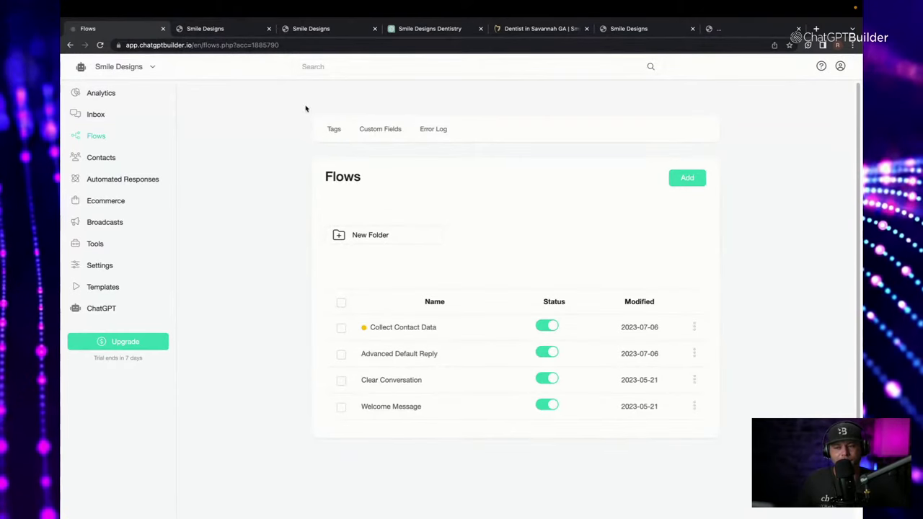
pyautogui.click(121, 153)
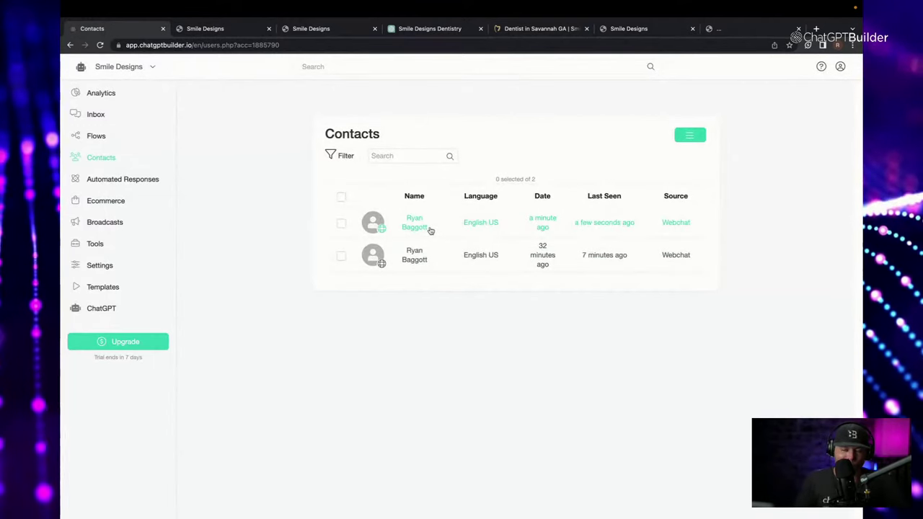
pyautogui.click(430, 230)
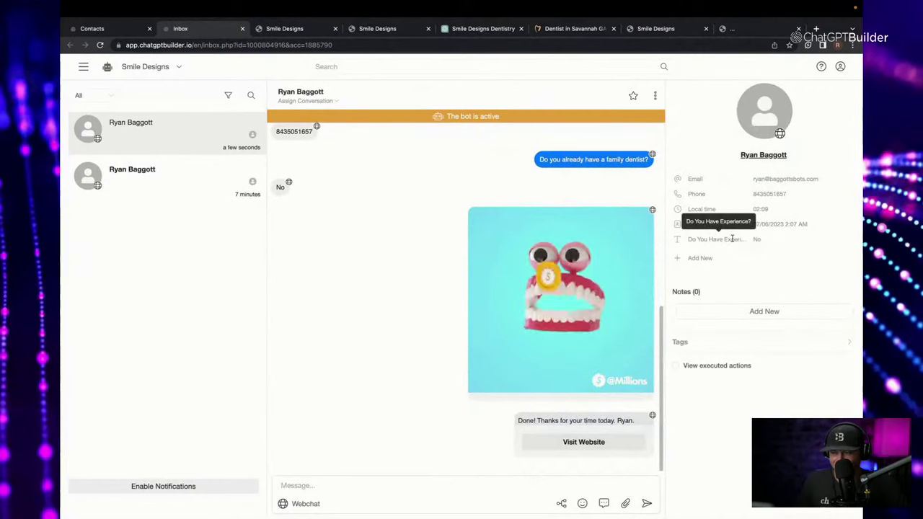
# Delete the contact's Do You Have Experience? custom field.
pyautogui.click(792, 239)
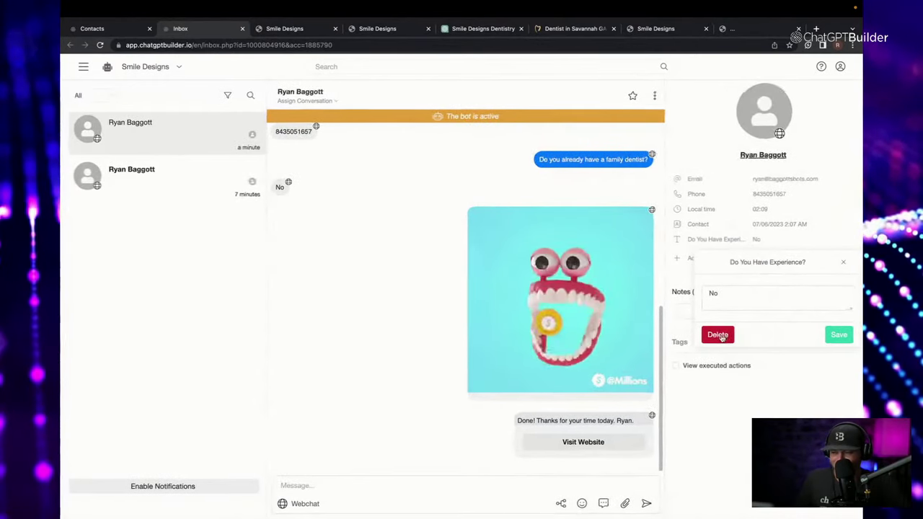
pyautogui.click(718, 335)
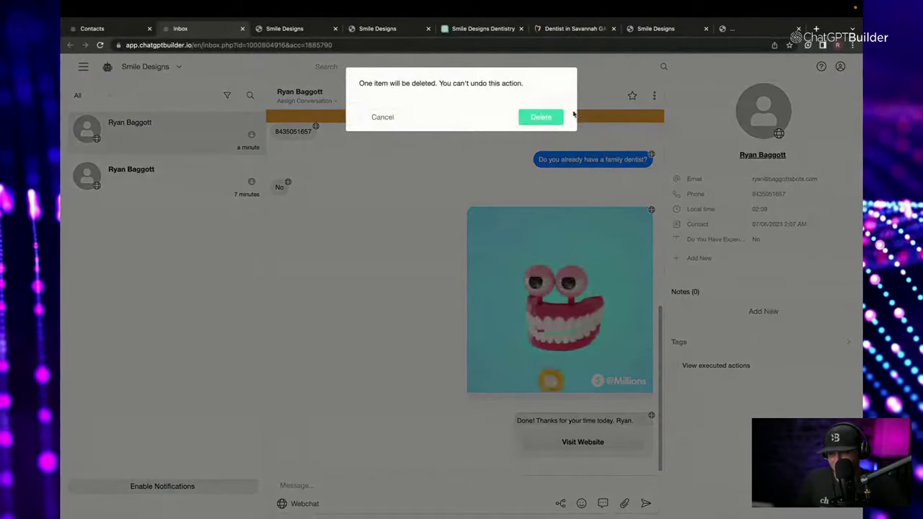
pyautogui.click(541, 116)
# Add a Have dentist already field set to No, then take the conversation over from the bot.
pyautogui.click(700, 243)
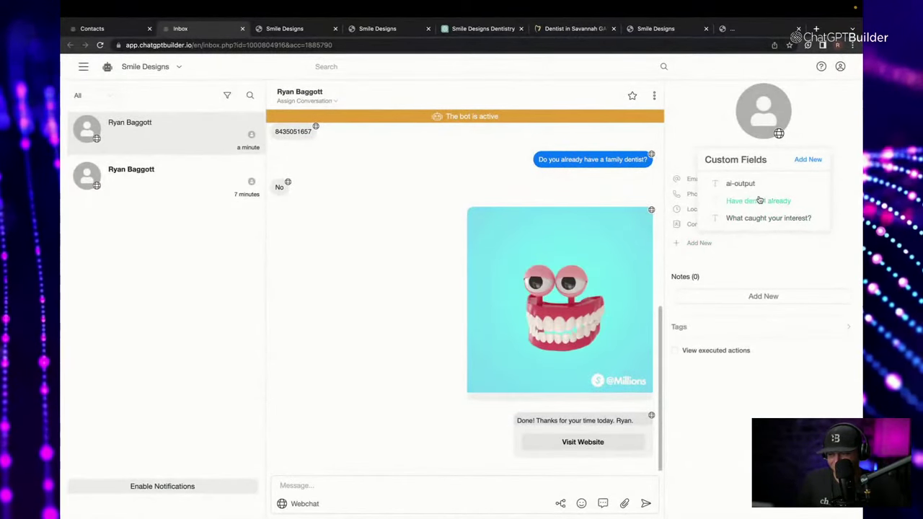
pyautogui.click(763, 201)
pyautogui.click(780, 242)
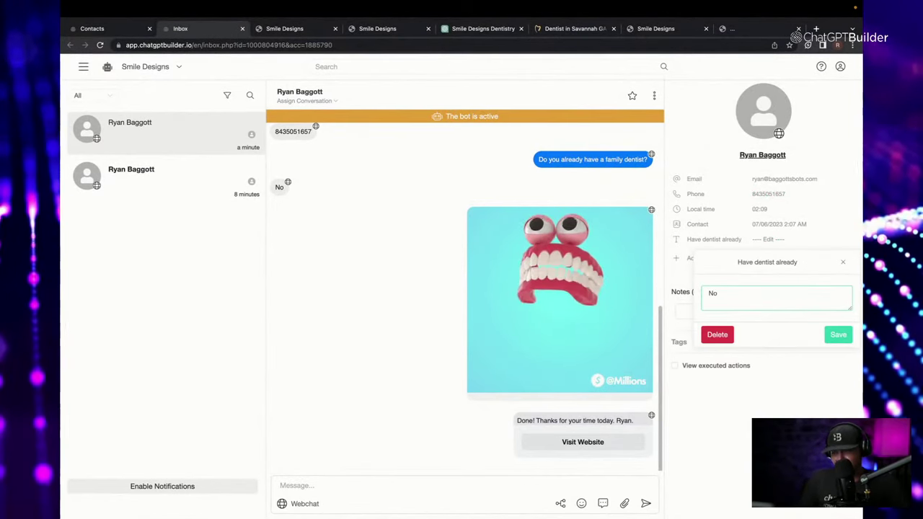
pyautogui.click(831, 336)
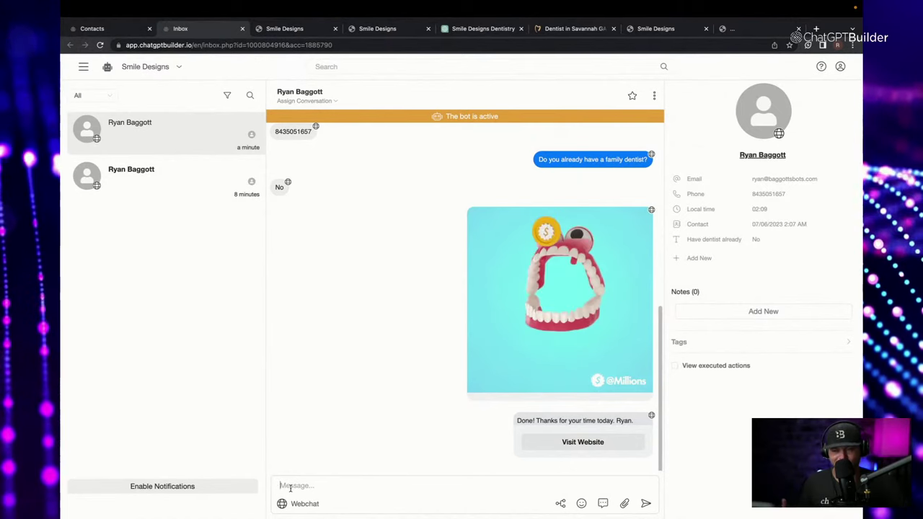
pyautogui.click(362, 117)
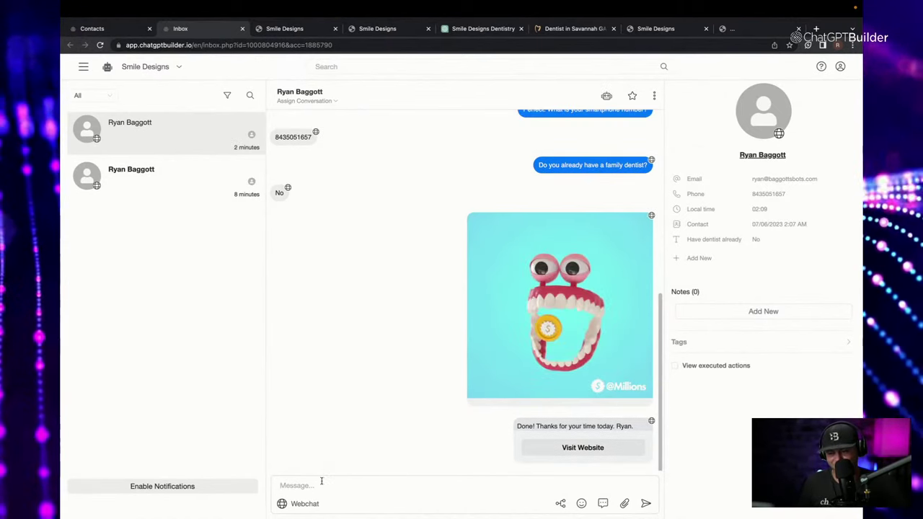
# Send the contact the live Inbox reply 'hi how are you?'.
pyautogui.click(282, 484)
pyautogui.write('hi ho')
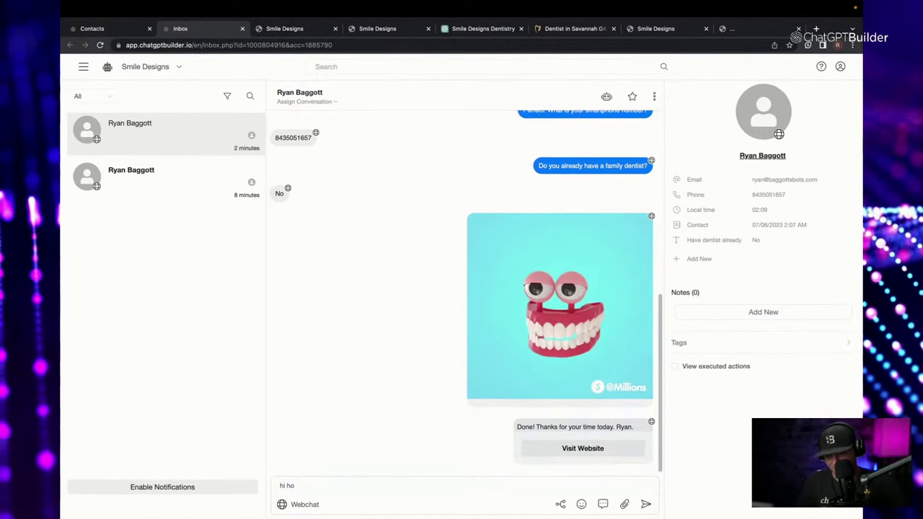
pyautogui.write('w are you?')
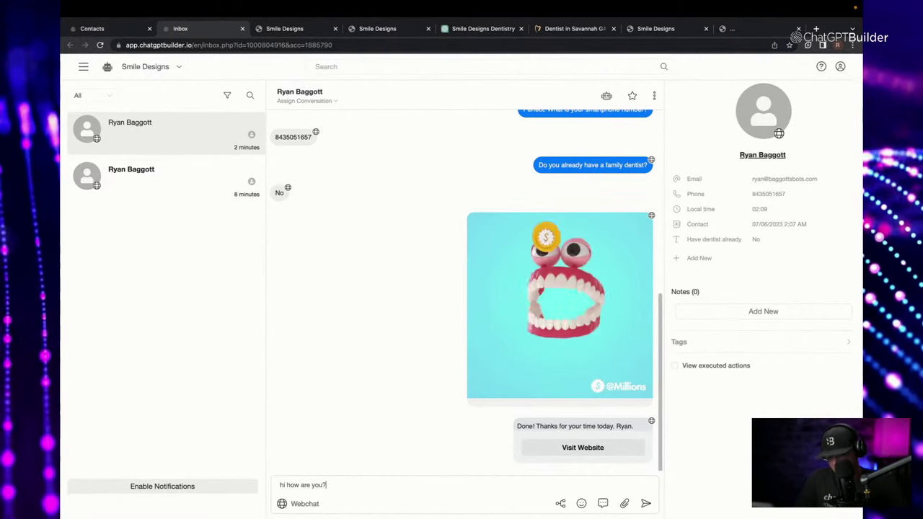
pyautogui.press('Return')
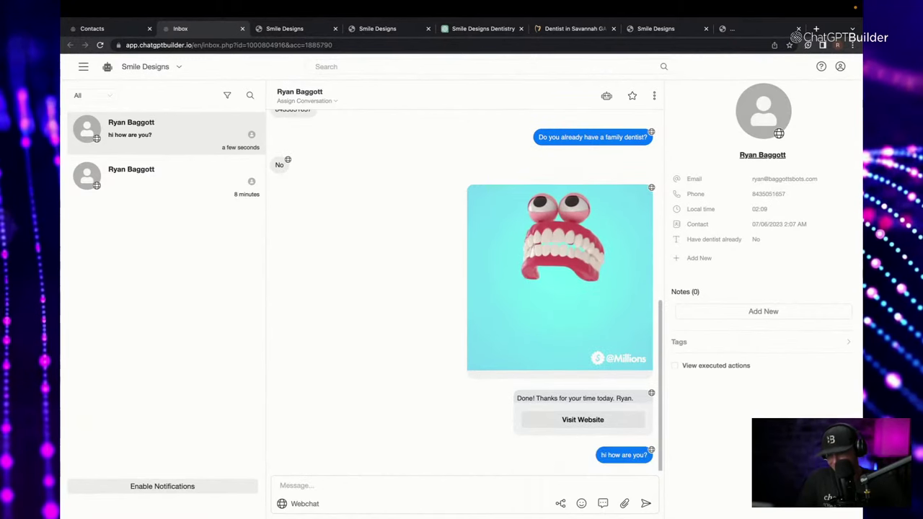
pyautogui.click(653, 42)
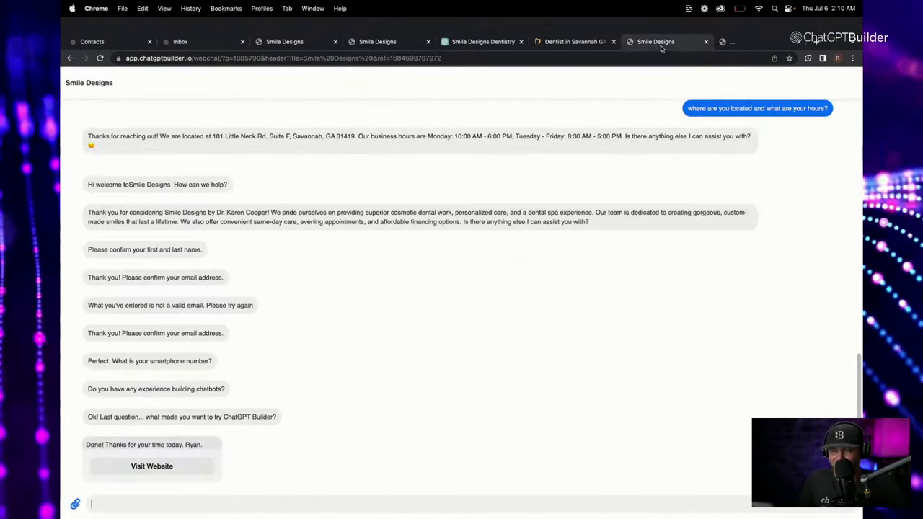
# From the contact's webchat, replace the leftover text and send 'great how much are your grillz with diamonds ?'.
pyautogui.click(752, 33)
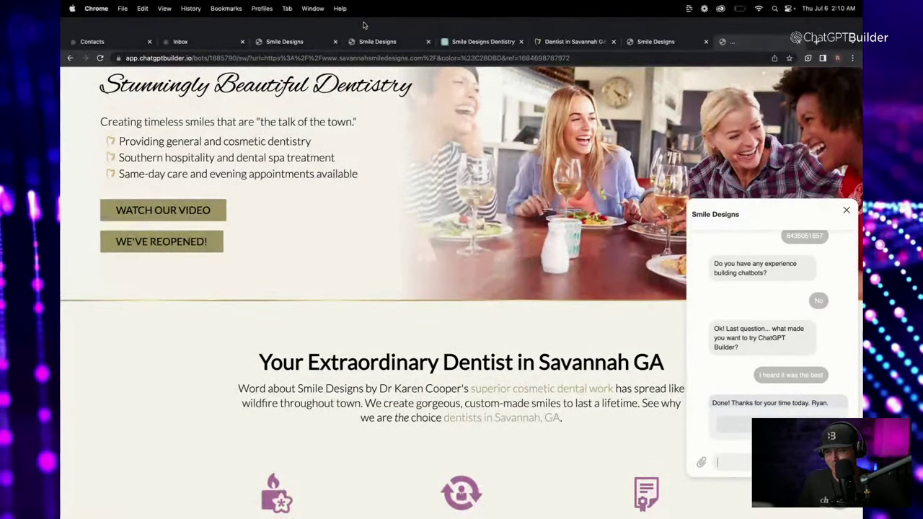
pyautogui.click(377, 42)
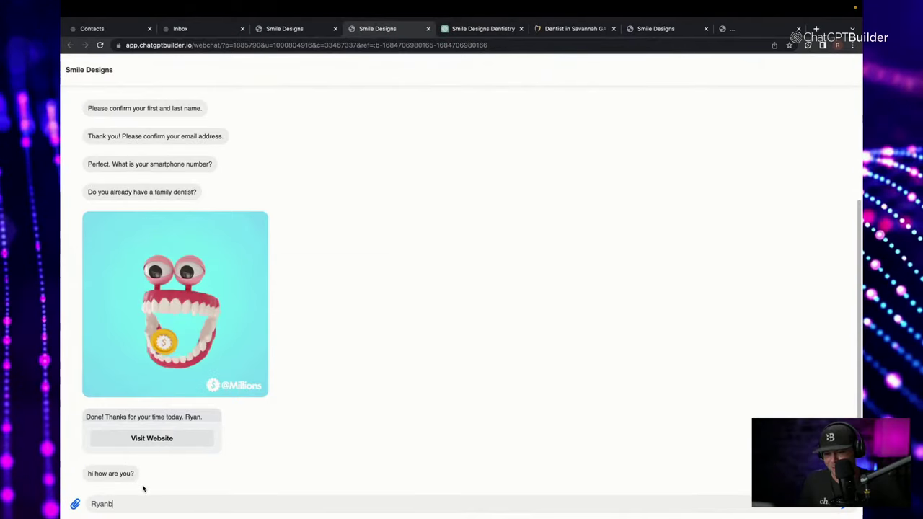
pyautogui.moveTo(140, 502); pyautogui.dragTo(62, 504)
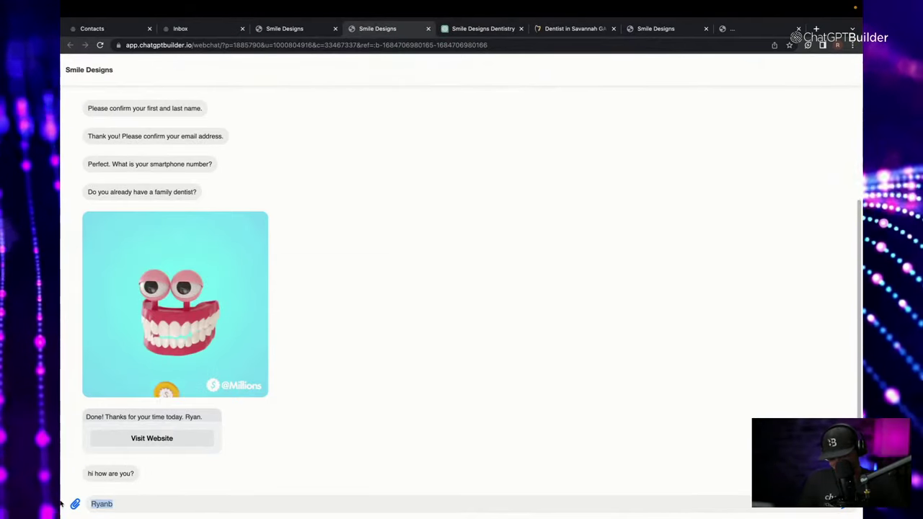
pyautogui.write('great how m')
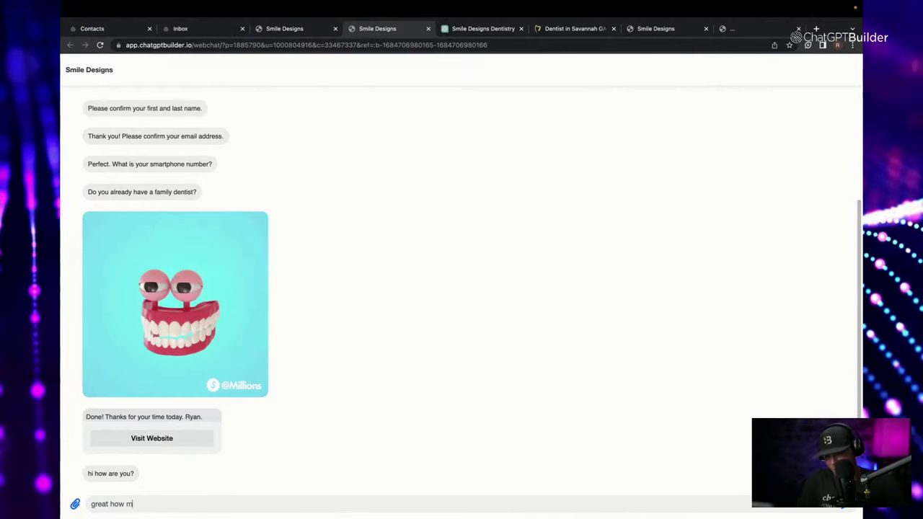
pyautogui.write('uch are your ')
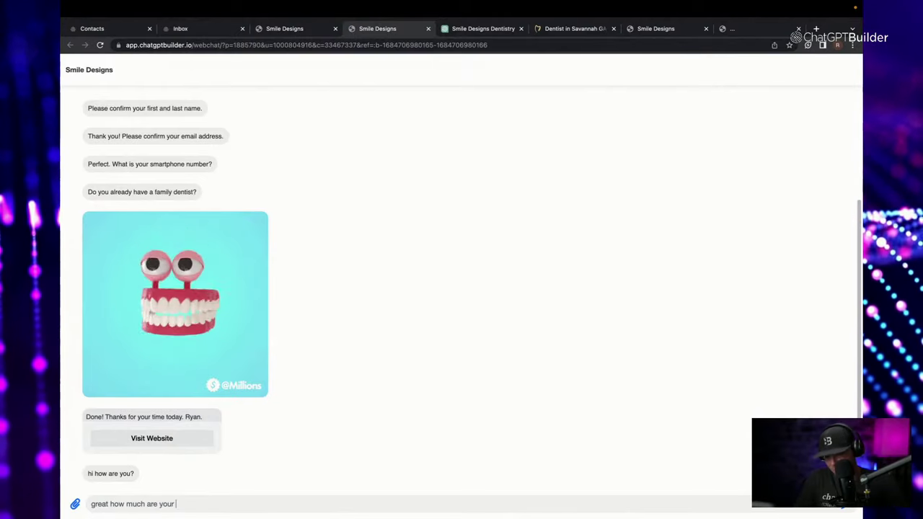
pyautogui.write('grillz wit')
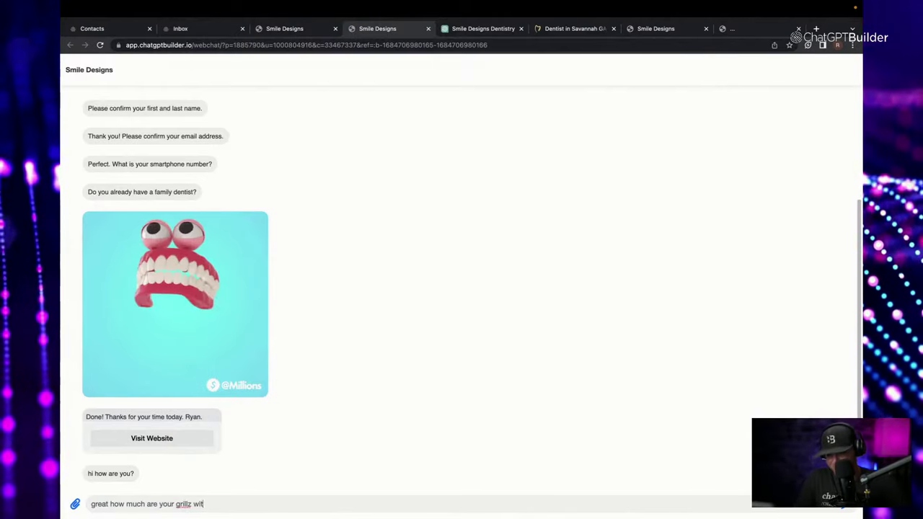
pyautogui.write('h diamonds')
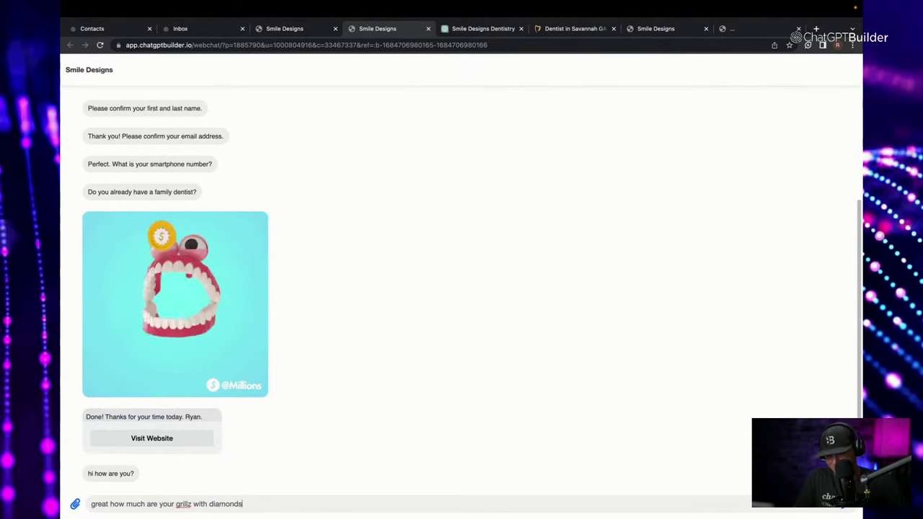
pyautogui.write(' ?')
pyautogui.press('Return')
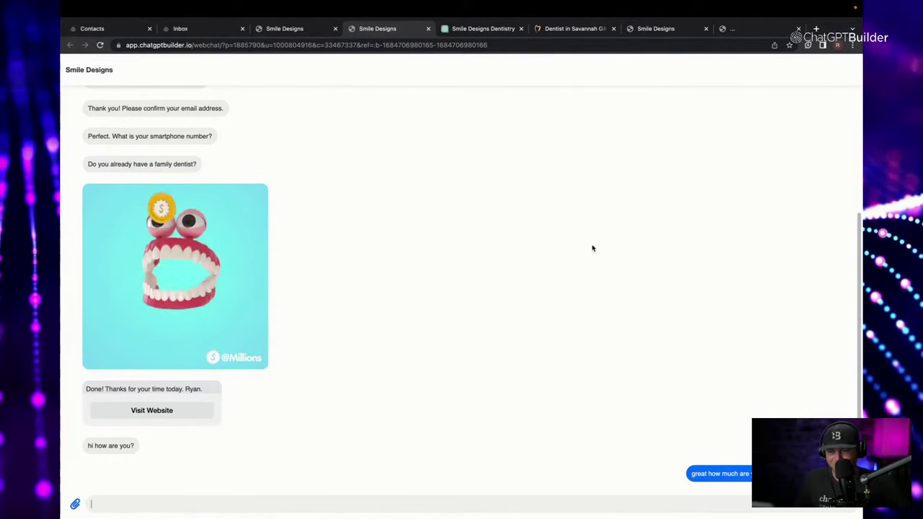
pyautogui.click(274, 29)
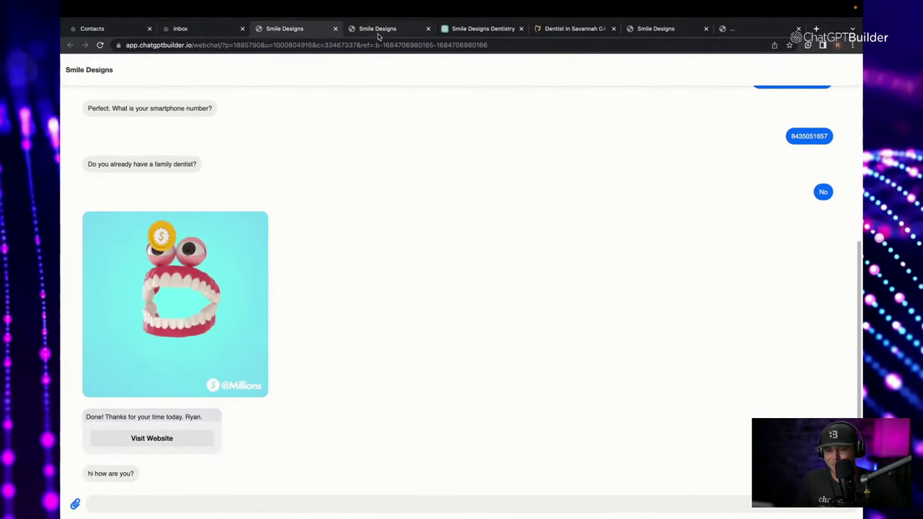
# Transfer the Inbox conversation back to the bot and return to the contact's webchat.
pyautogui.click(184, 29)
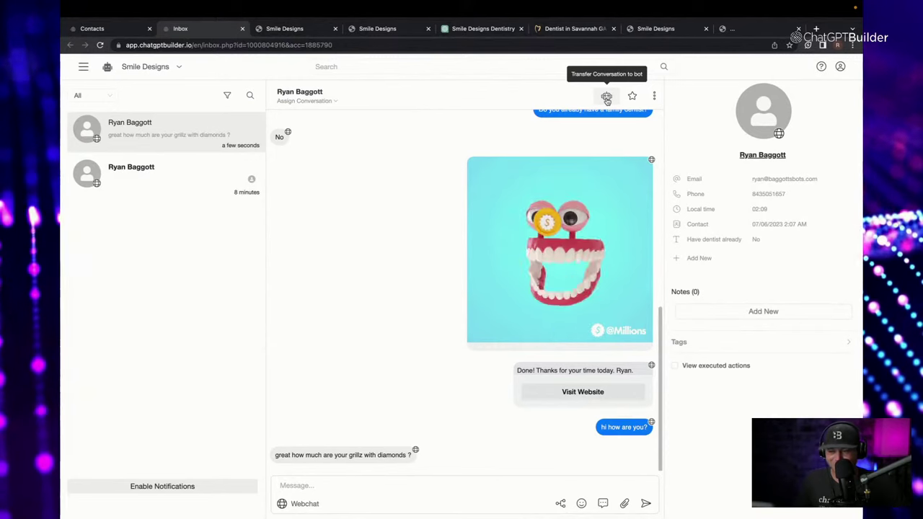
pyautogui.click(606, 98)
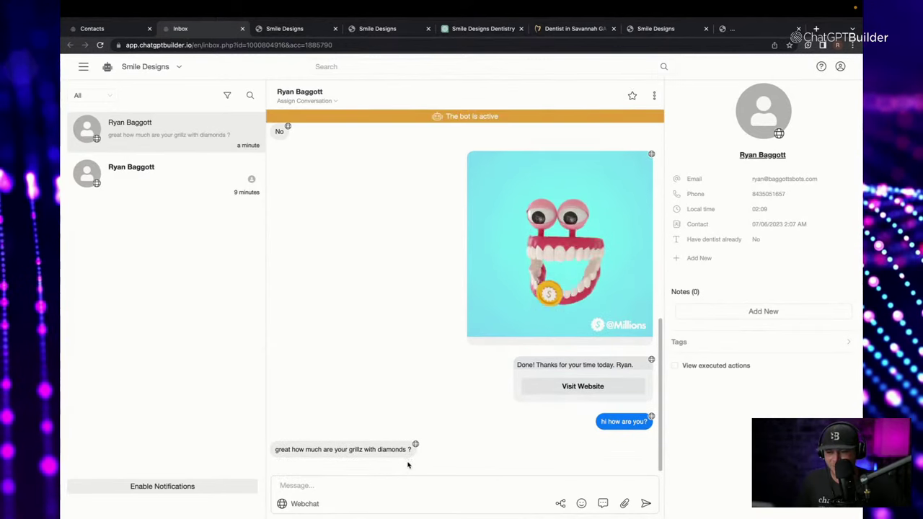
pyautogui.moveTo(407, 466); pyautogui.dragTo(275, 452)
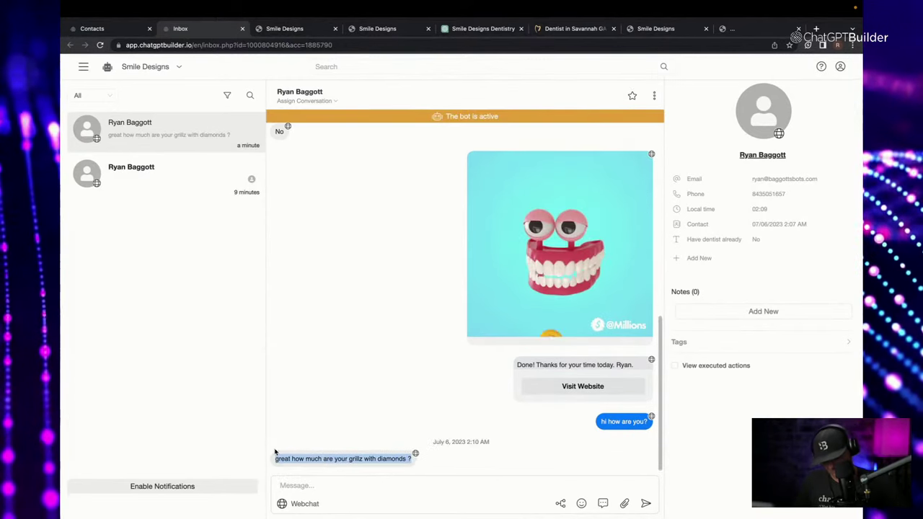
pyautogui.click(377, 28)
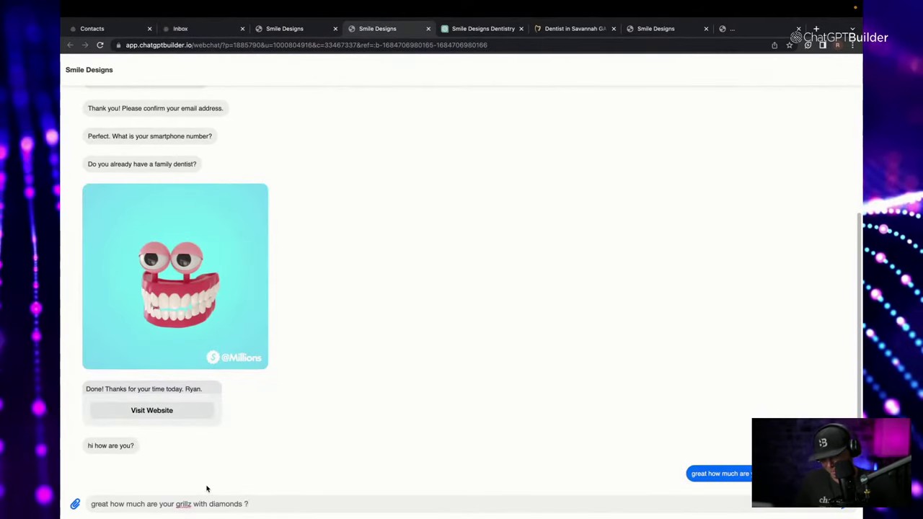
# Resend the grillz pricing question so the reactivated bot answers it.
pyautogui.press('Return')
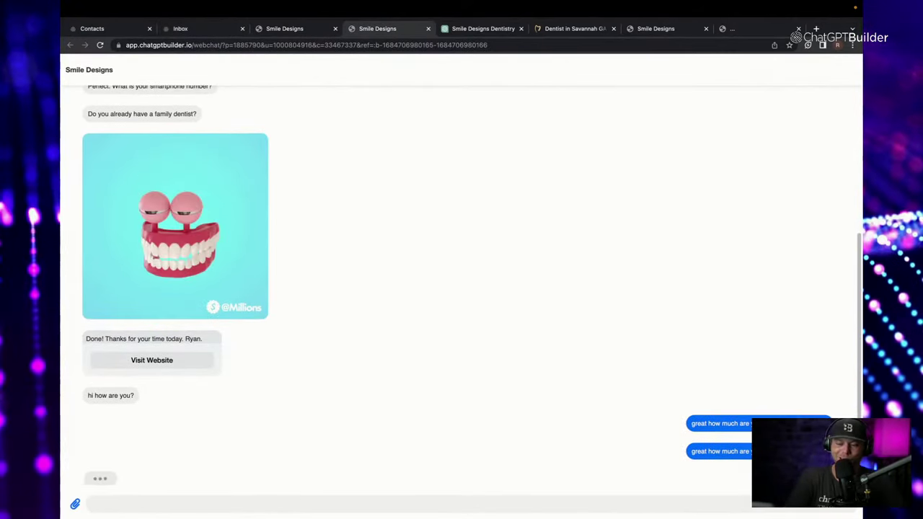
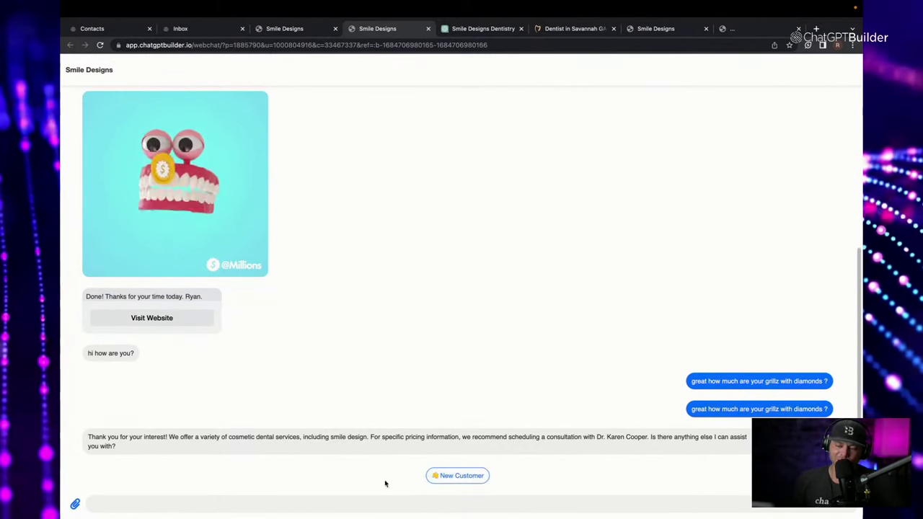
# Open the Advanced Default Reply flow from the Smile Designs bot's Flows list.
pyautogui.click(196, 29)
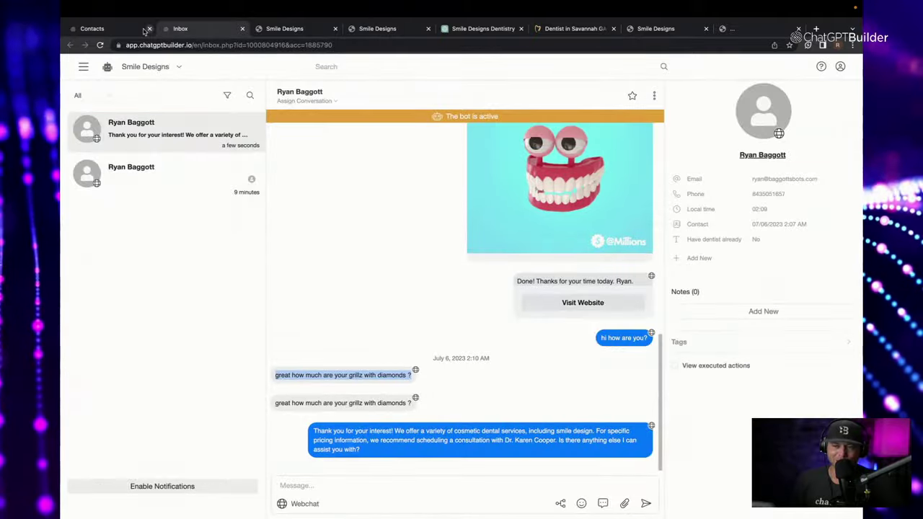
pyautogui.click(112, 28)
pyautogui.click(98, 137)
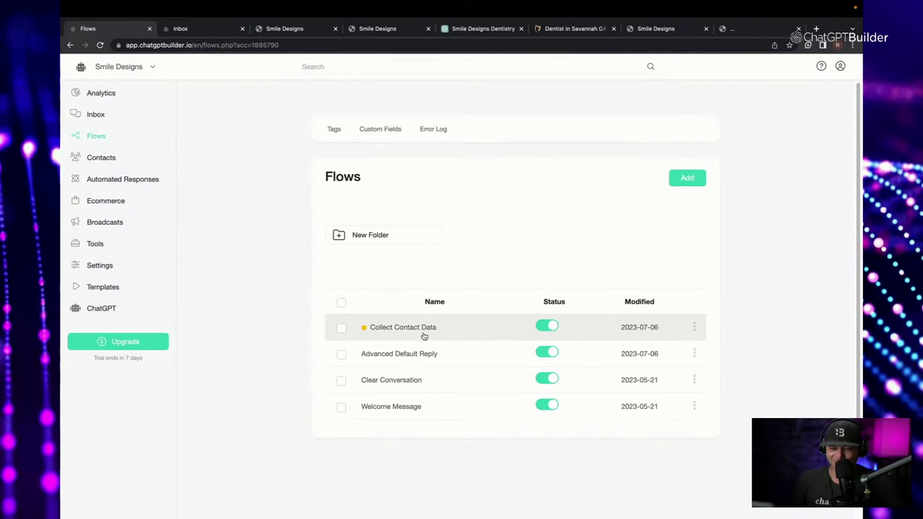
pyautogui.click(443, 354)
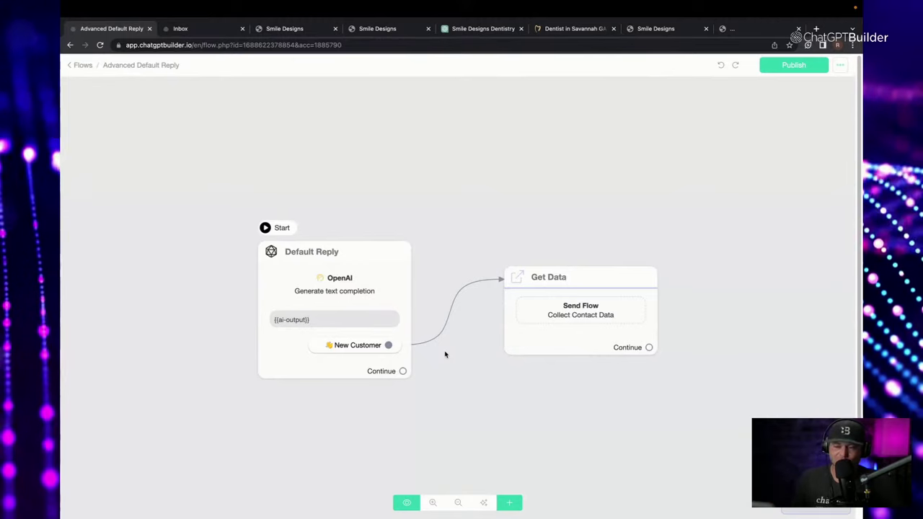
# Add a Condition step and place it left of the Default Reply step.
pyautogui.scroll(-3, 462, 368)
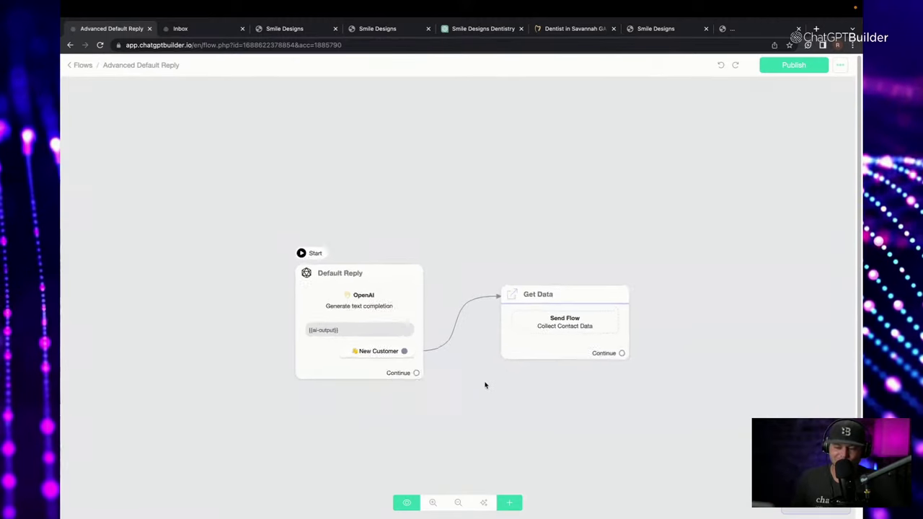
pyautogui.click(512, 504)
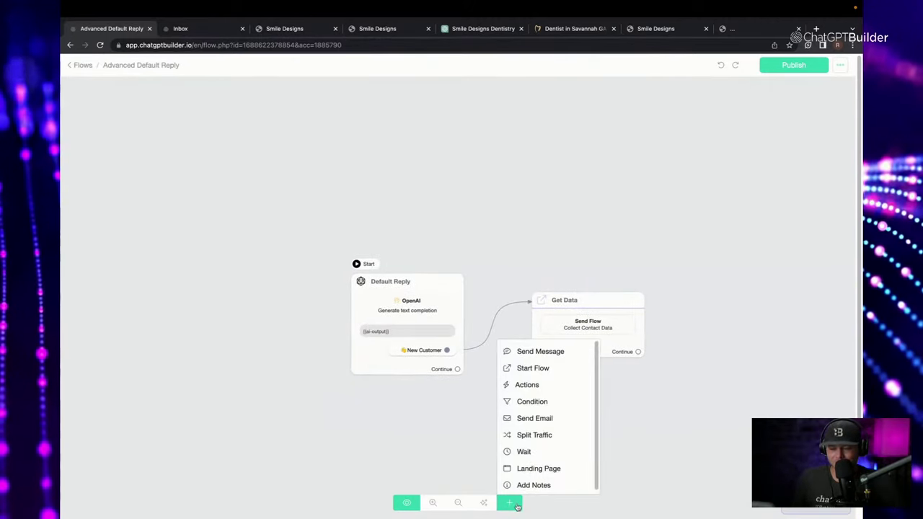
pyautogui.click(534, 402)
pyautogui.moveTo(617, 360); pyautogui.dragTo(267, 330)
# Make Condition #1 the flow's starting step.
pyautogui.scroll(2, 399, 285)
pyautogui.click(393, 277)
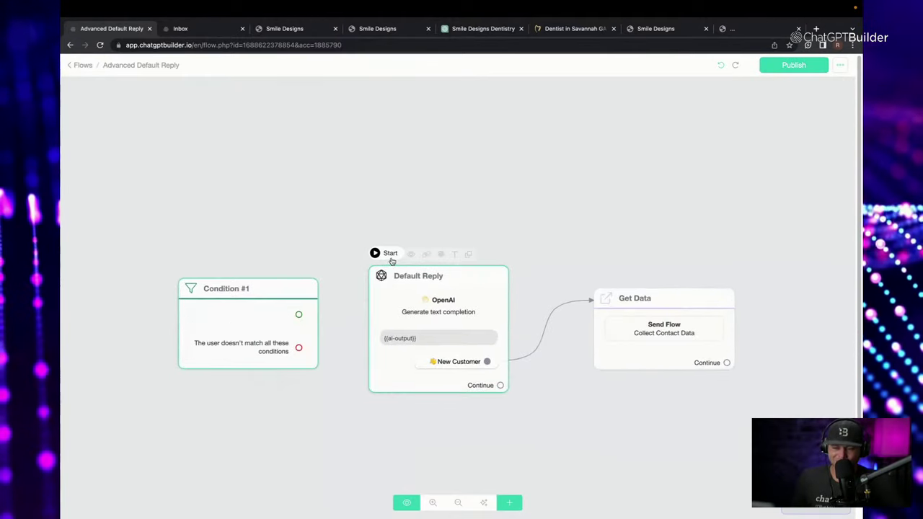
pyautogui.scroll(2, 401, 274)
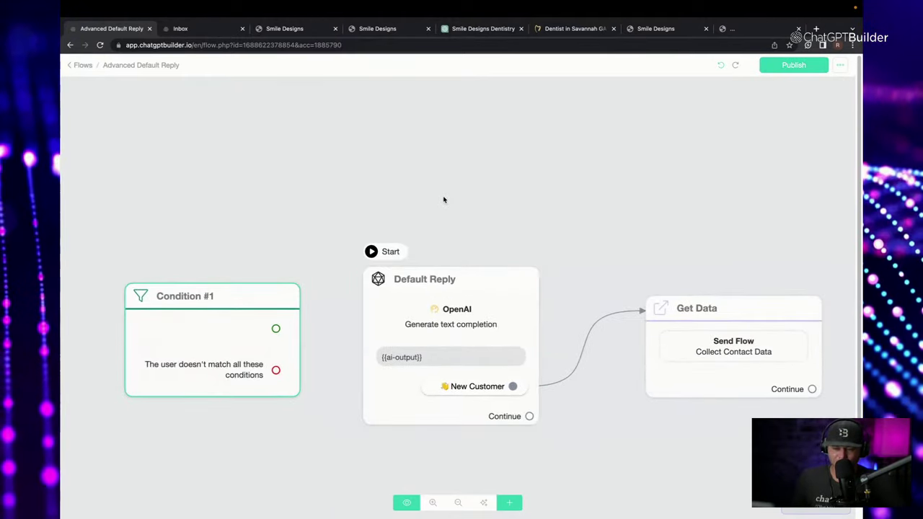
pyautogui.scroll(-1, 462, 240)
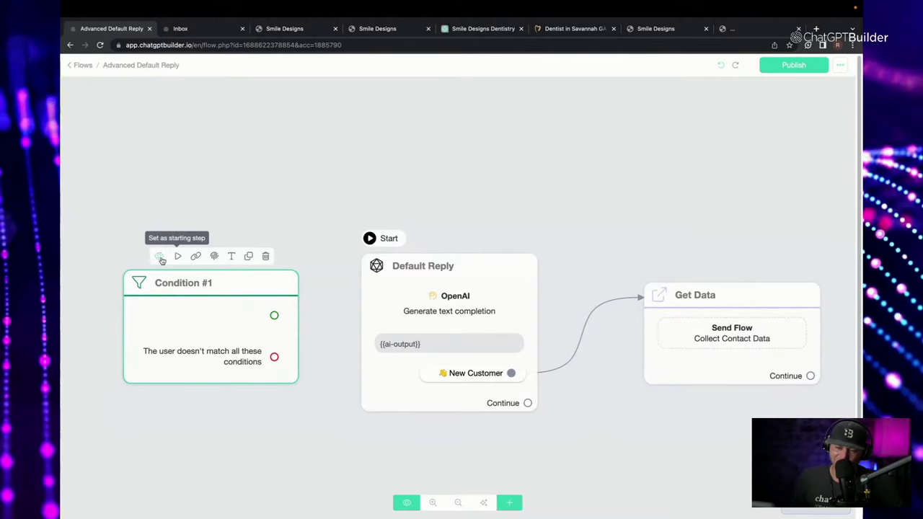
pyautogui.click(174, 257)
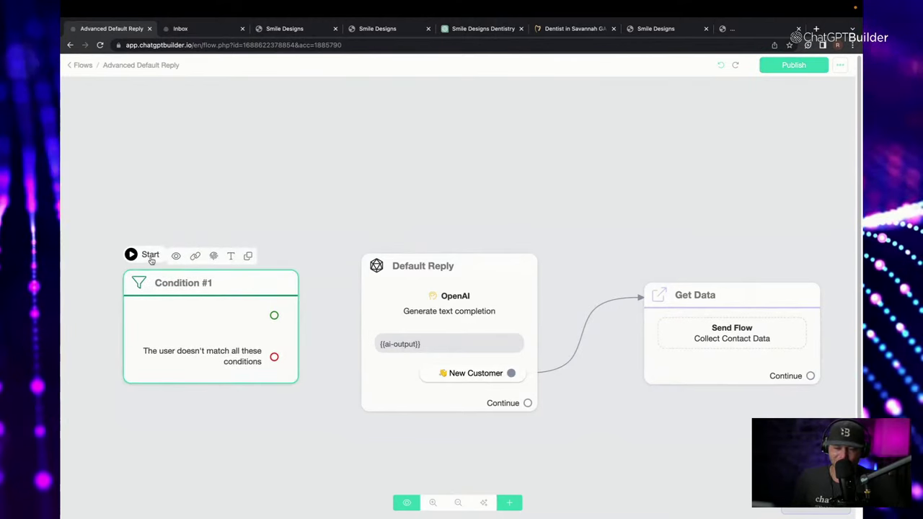
pyautogui.hscroll(-3, 246, 318)
# Give Condition #1 a rule checking that Email has any value.
pyautogui.click(245, 319)
pyautogui.click(170, 173)
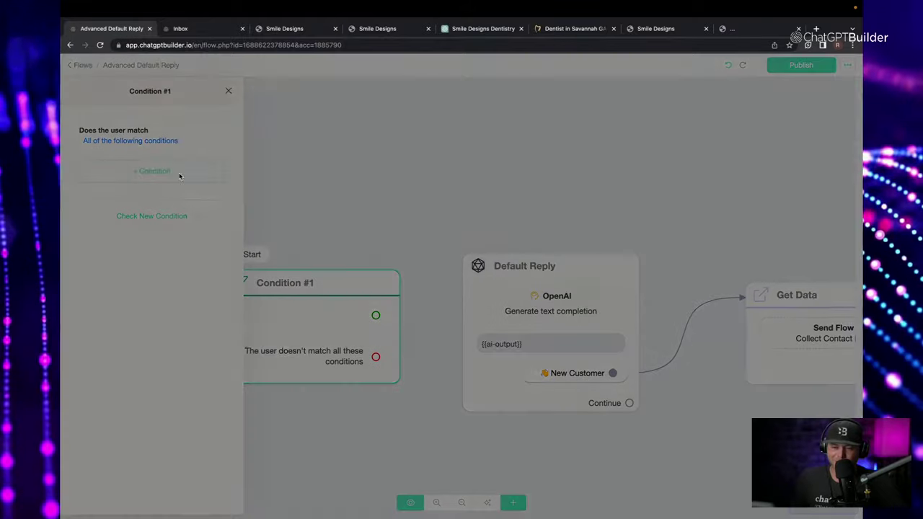
pyautogui.click(315, 92)
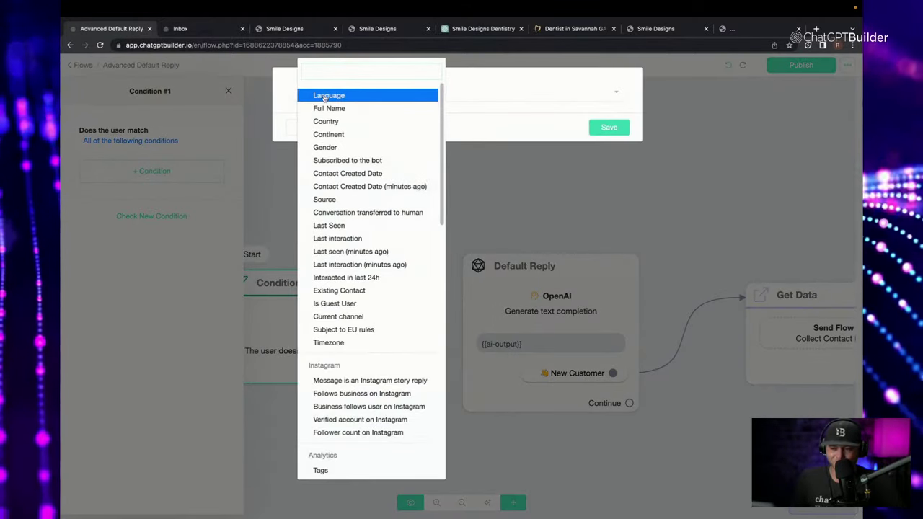
pyautogui.write('em')
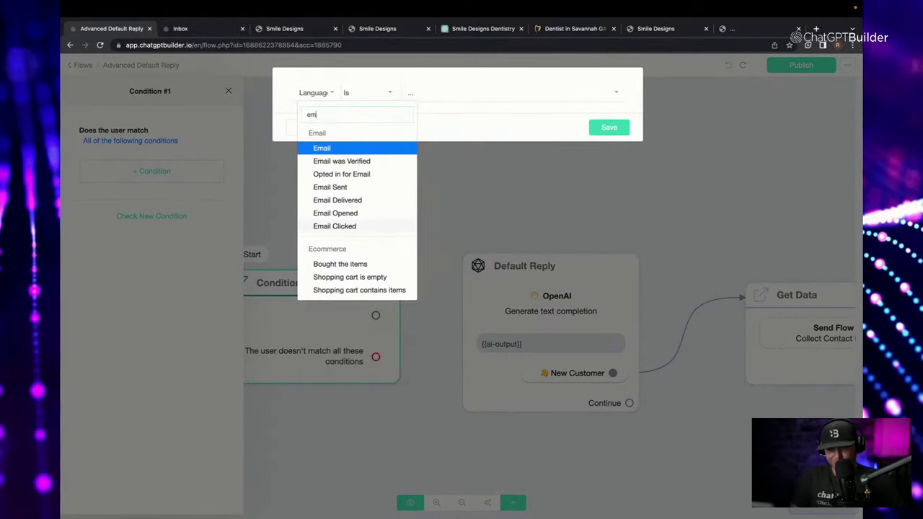
pyautogui.click(378, 148)
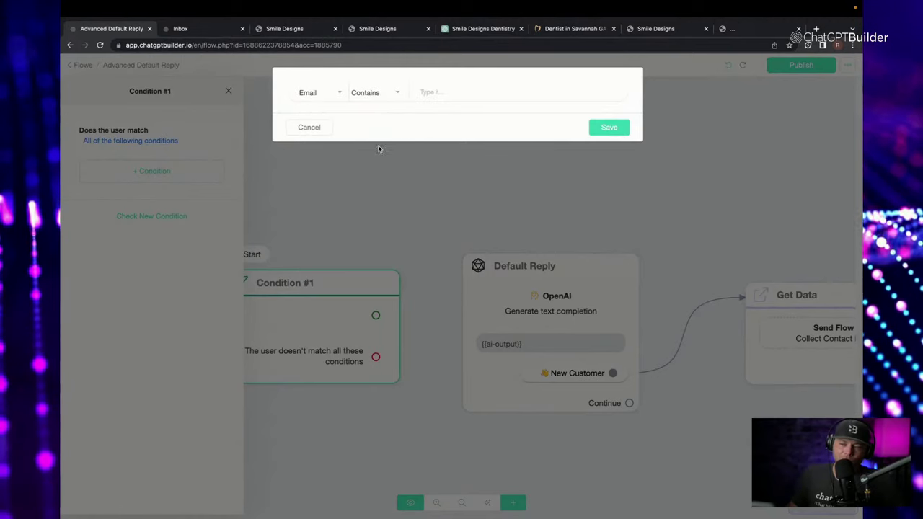
pyautogui.click(388, 101)
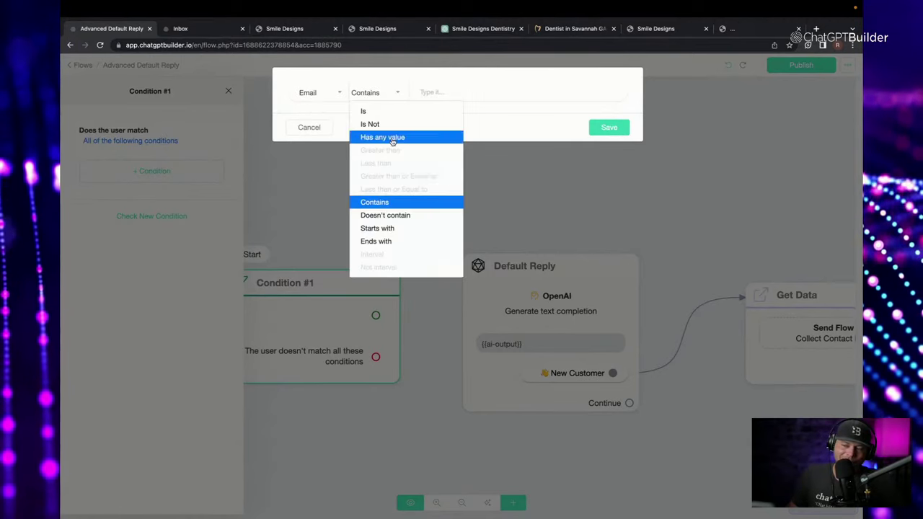
pyautogui.click(360, 137)
pyautogui.click(609, 127)
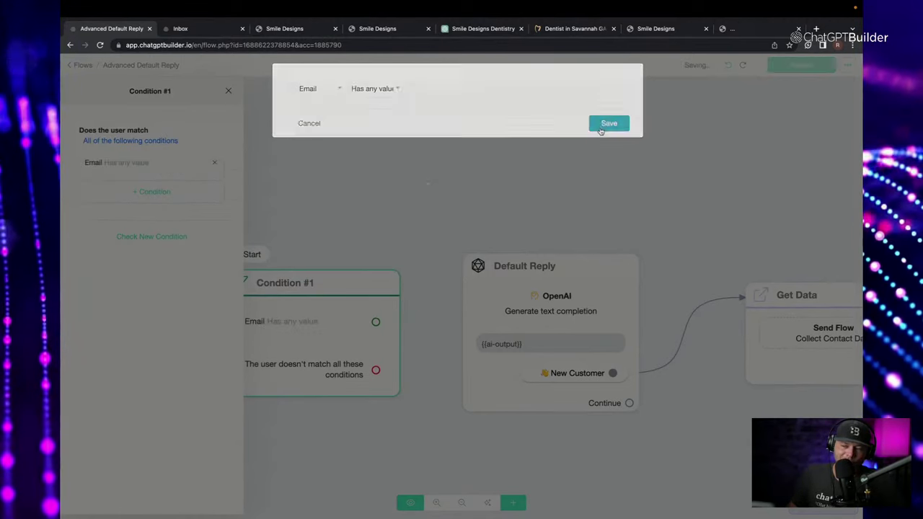
pyautogui.click(320, 243)
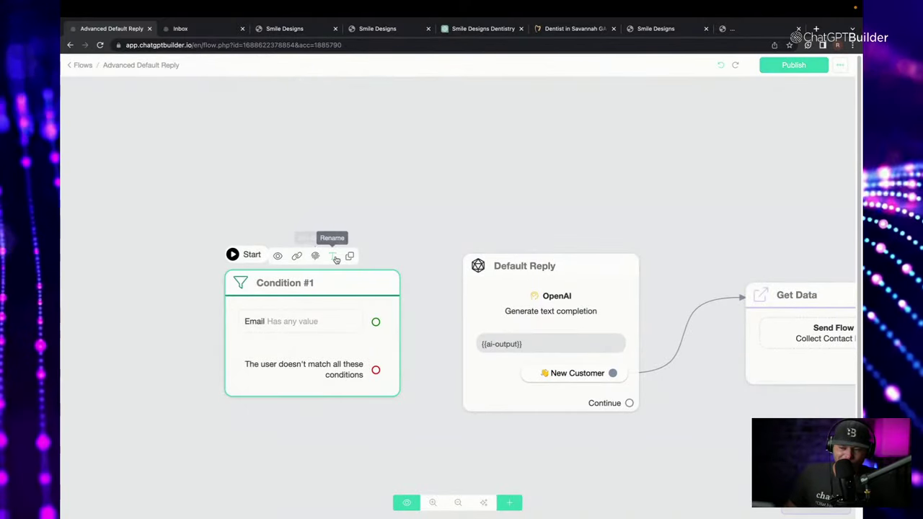
# Rename the condition step to 'Is Email on File?'.
pyautogui.click(334, 256)
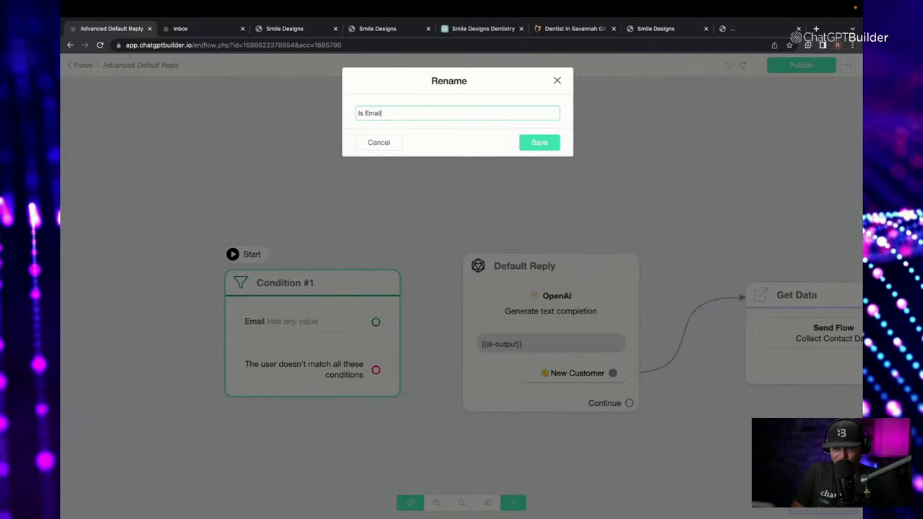
pyautogui.write('Is Email on File?')
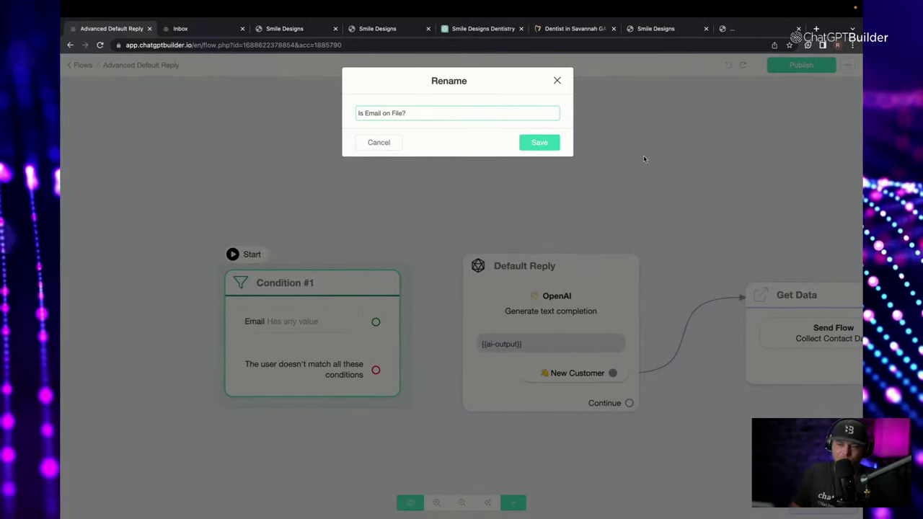
pyautogui.click(546, 143)
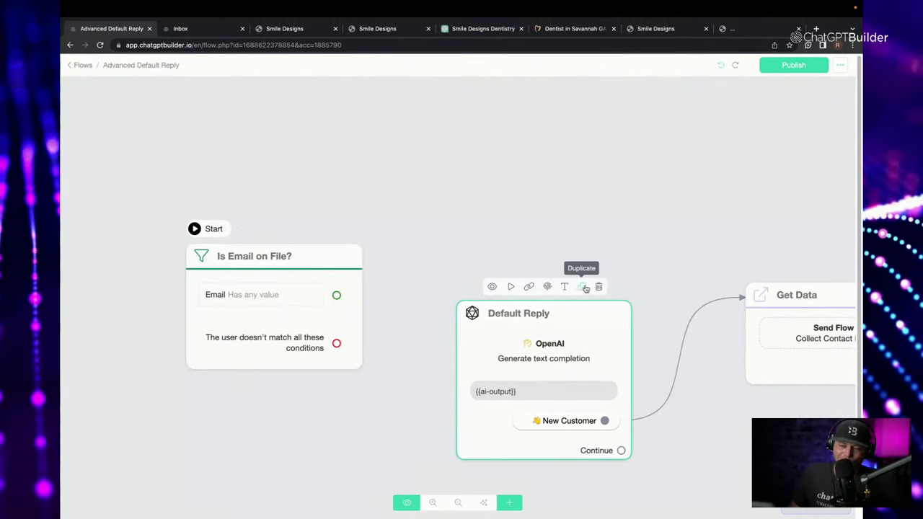
# Duplicate Default Reply above the original and remove the copy's New Customer button.
pyautogui.click(583, 287)
pyautogui.moveTo(596, 385); pyautogui.dragTo(542, 154)
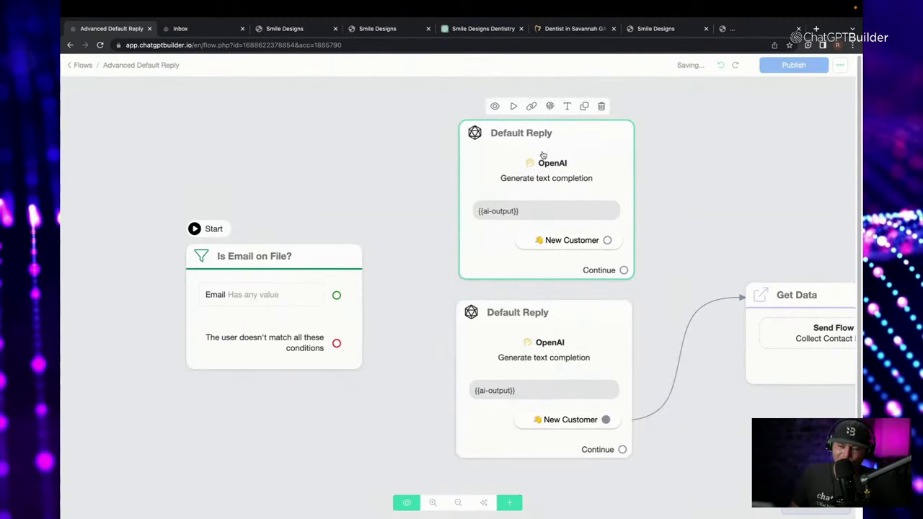
pyautogui.click(571, 232)
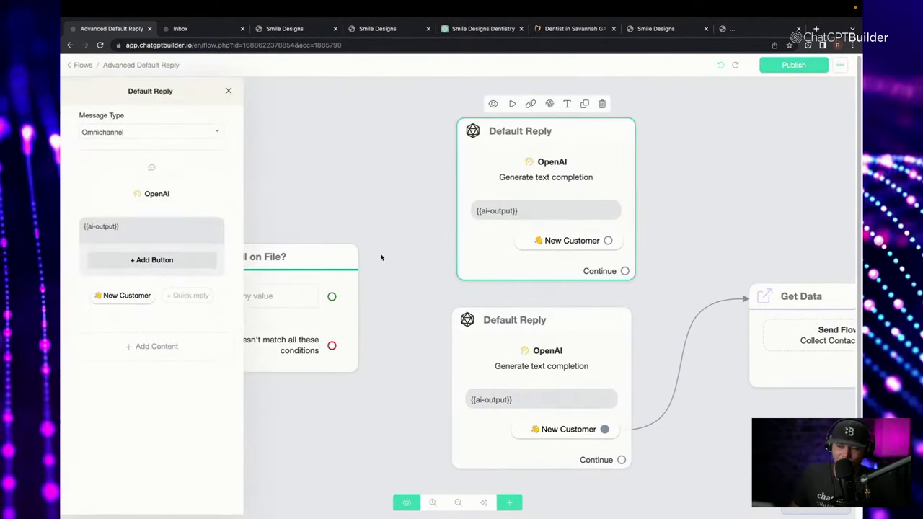
pyautogui.click(132, 295)
pyautogui.click(277, 316)
pyautogui.click(713, 251)
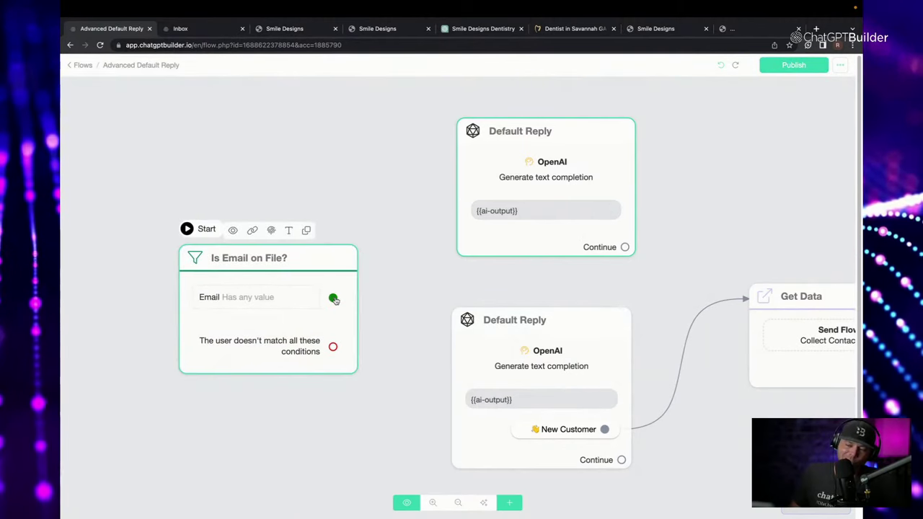
# Route the Email match branch to the top reply and no-match to the bottom reply.
pyautogui.moveTo(334, 300); pyautogui.dragTo(462, 134)
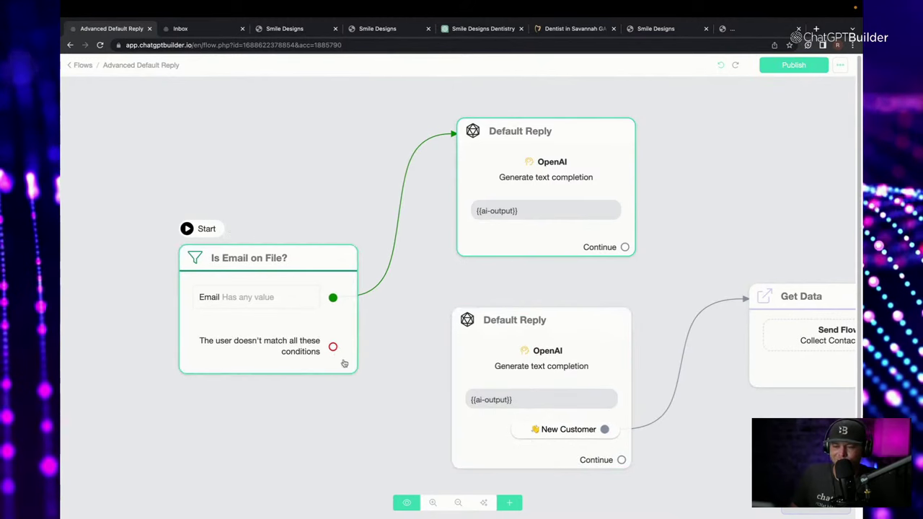
pyautogui.moveTo(333, 350)
pyautogui.mouseDown()
pyautogui.moveTo(344, 388)
pyautogui.moveTo(453, 322)
pyautogui.mouseUp()
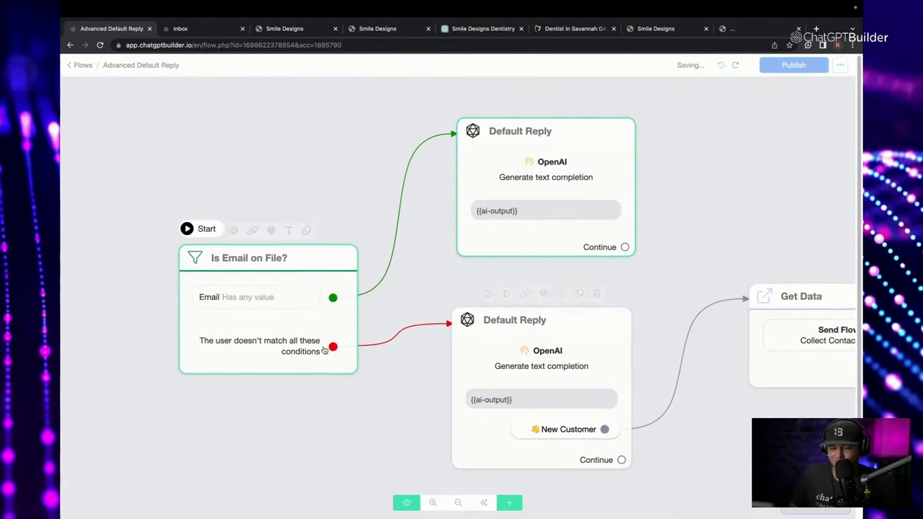
pyautogui.moveTo(330, 346); pyautogui.dragTo(310, 279)
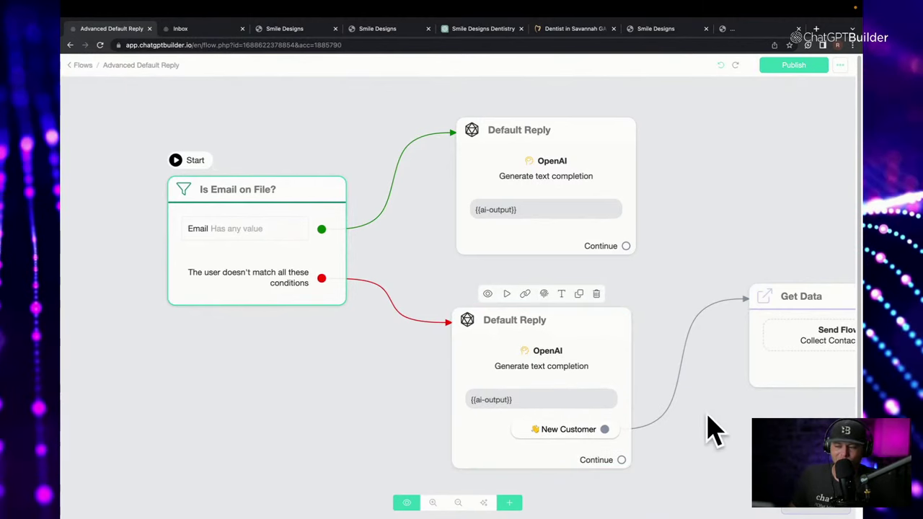
pyautogui.moveTo(722, 433); pyautogui.dragTo(653, 435)
pyautogui.scroll(-2, 635, 433)
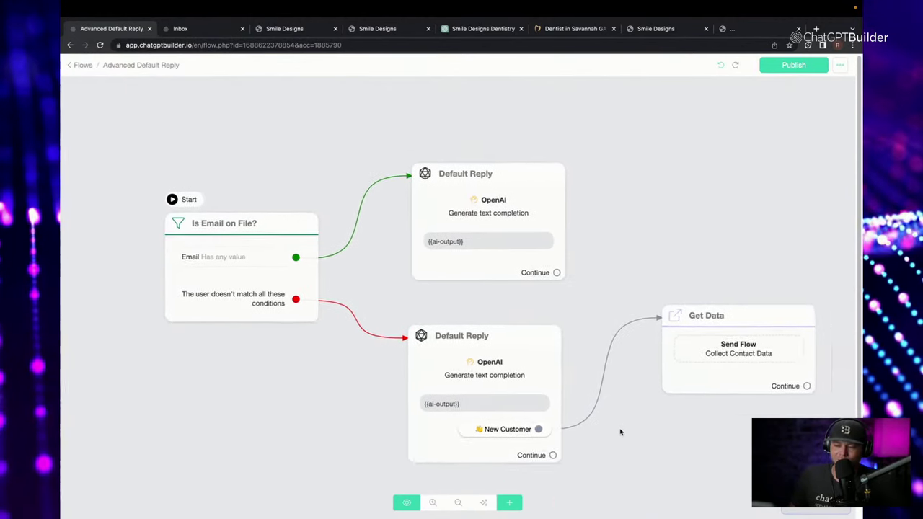
pyautogui.hscroll(3, 612, 431)
pyautogui.scroll(-2, 613, 430)
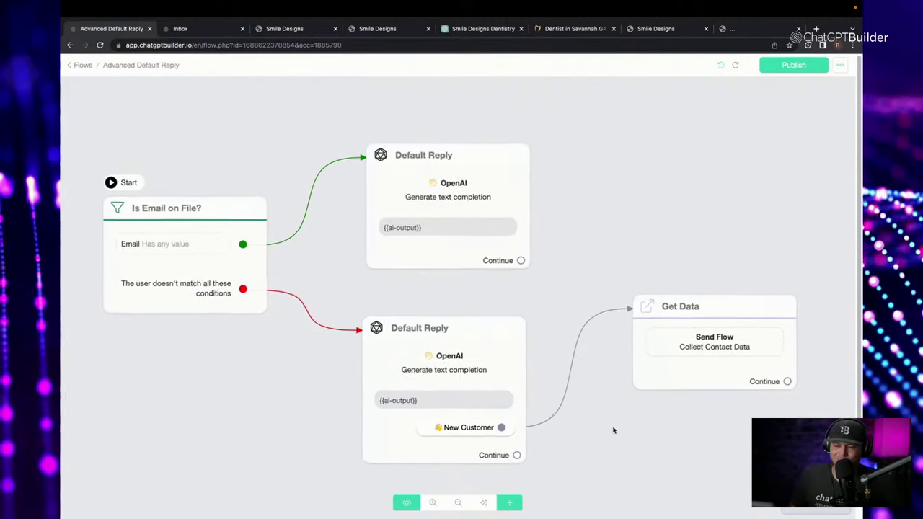
pyautogui.scroll(-1, 612, 429)
pyautogui.scroll(-3, 611, 416)
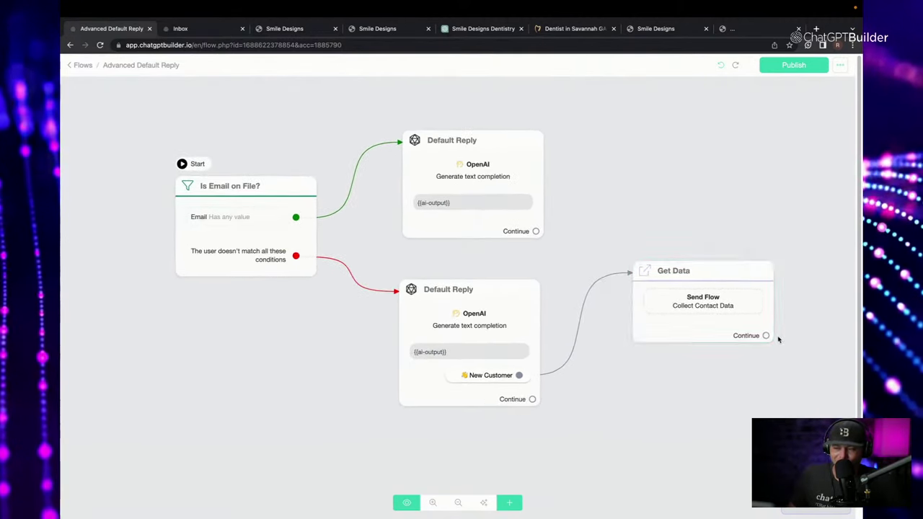
# Discard a stray Send Message #1 after Get Data and open its Collect Contact Data flow.
pyautogui.moveTo(777, 334); pyautogui.dragTo(660, 401)
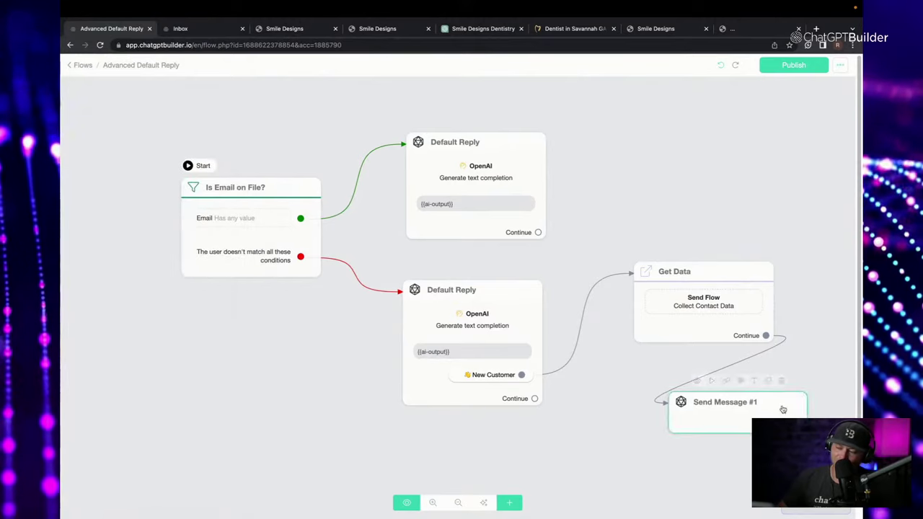
pyautogui.click(782, 381)
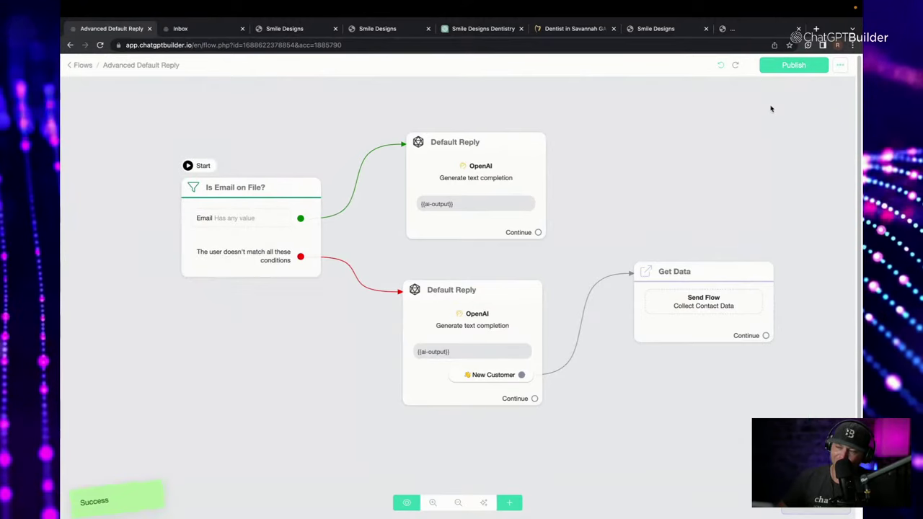
pyautogui.click(707, 319)
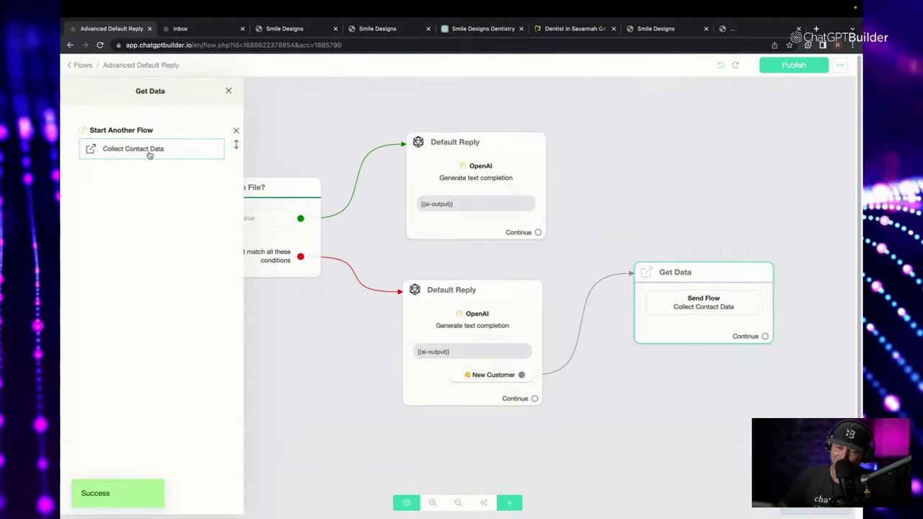
pyautogui.click(150, 156)
# Add a Send Message step after Completed Contact Survey.
pyautogui.scroll(5, 634, 212)
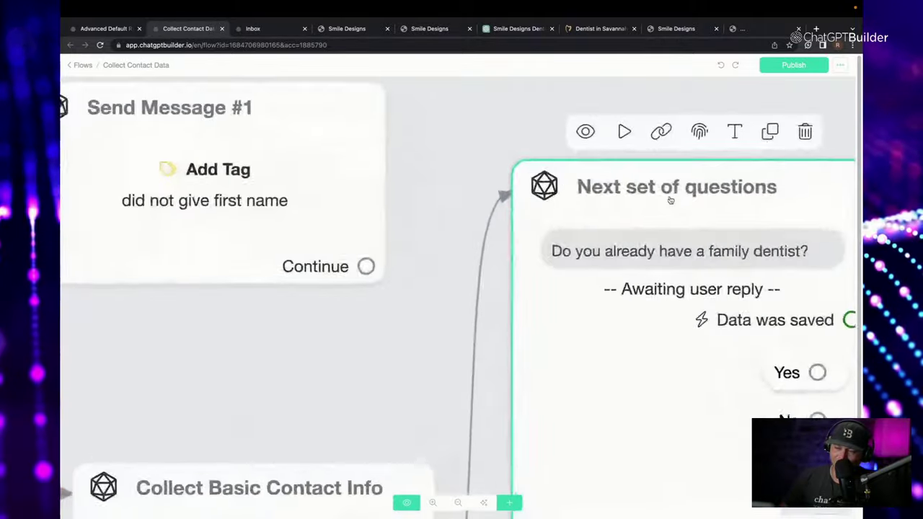
pyautogui.scroll(-10, 671, 200)
pyautogui.scroll(5, 652, 204)
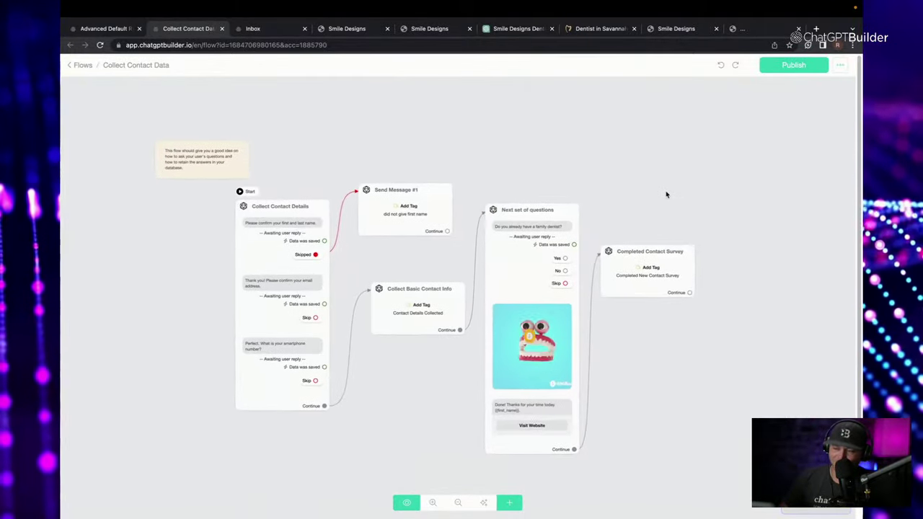
pyautogui.scroll(4, 667, 195)
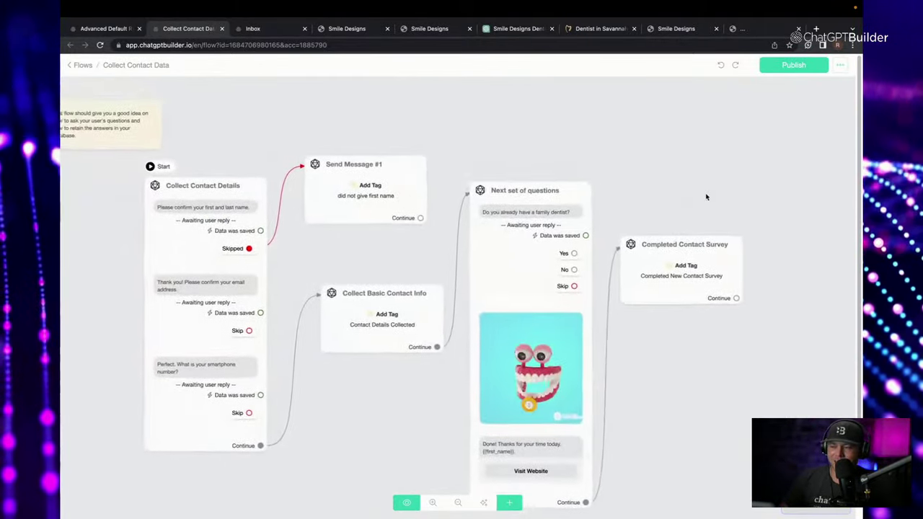
pyautogui.scroll(-2, 707, 197)
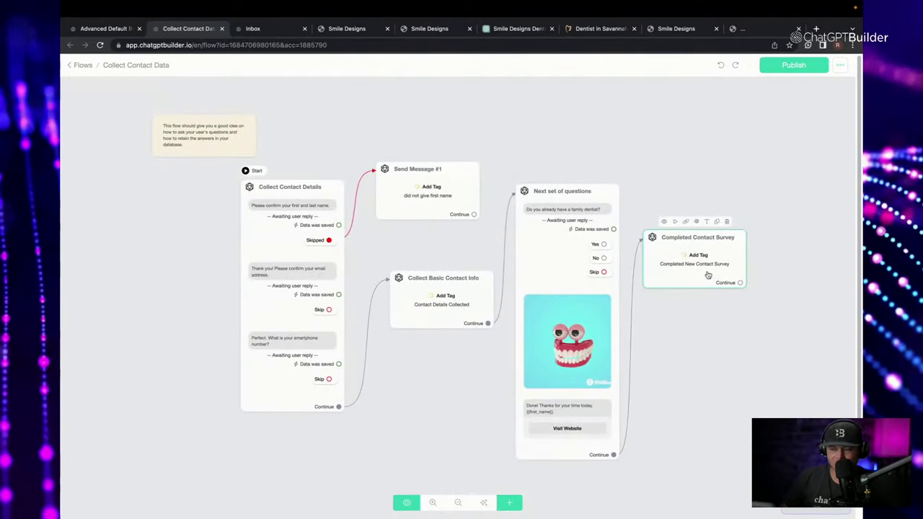
pyautogui.moveTo(743, 282); pyautogui.dragTo(697, 317)
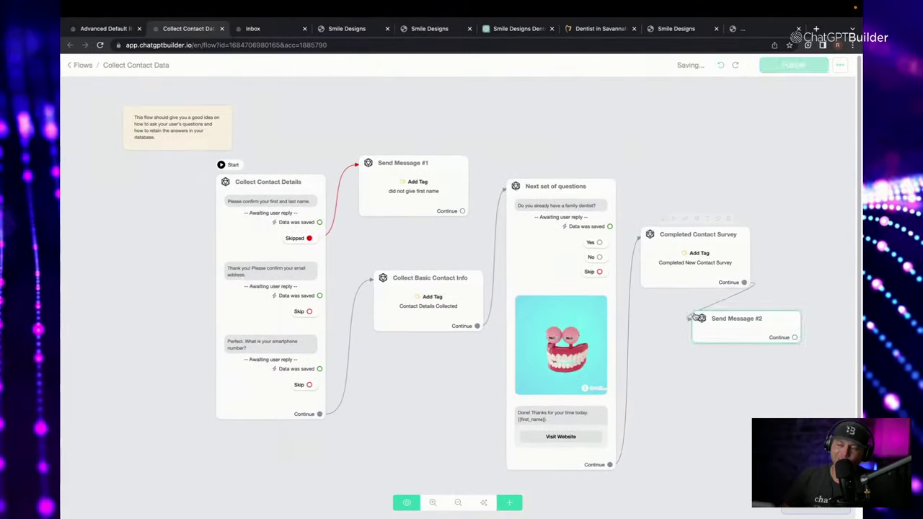
pyautogui.click(696, 317)
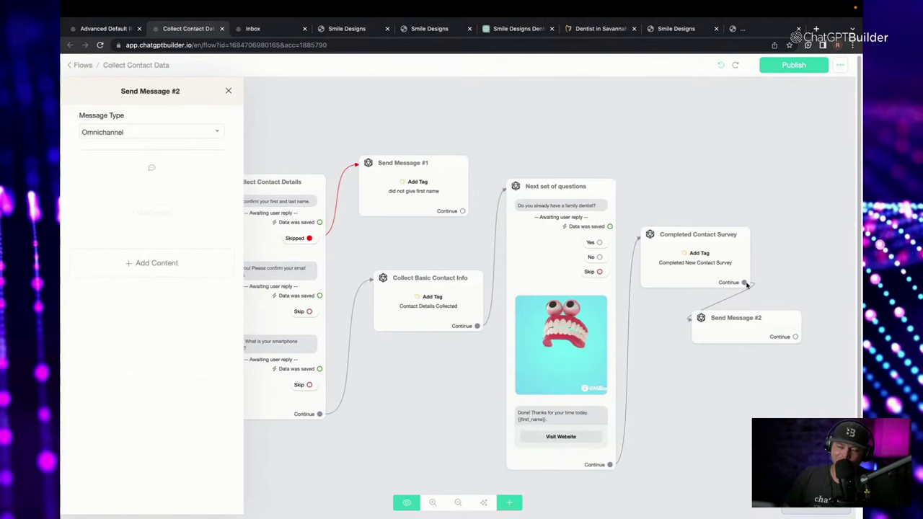
# Add a Notify Admins action to the message and choose the admin to notify.
pyautogui.click(159, 263)
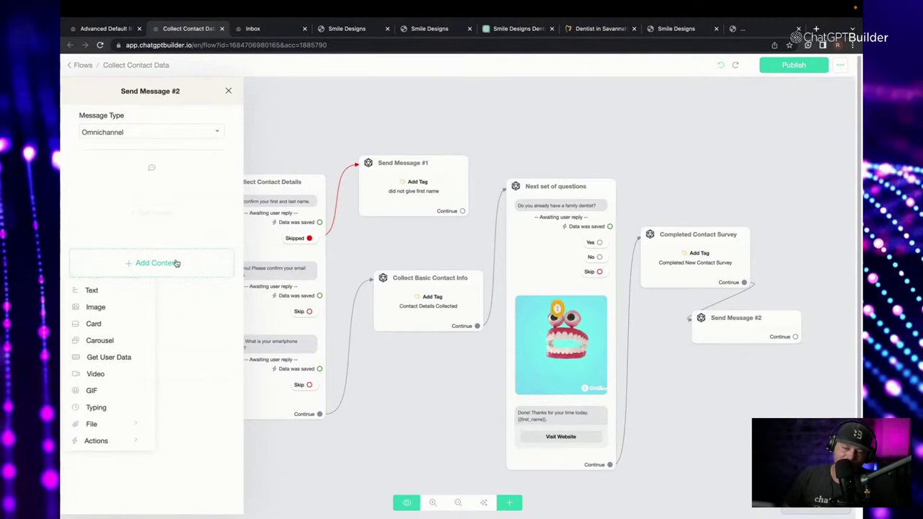
pyautogui.moveTo(116, 442)
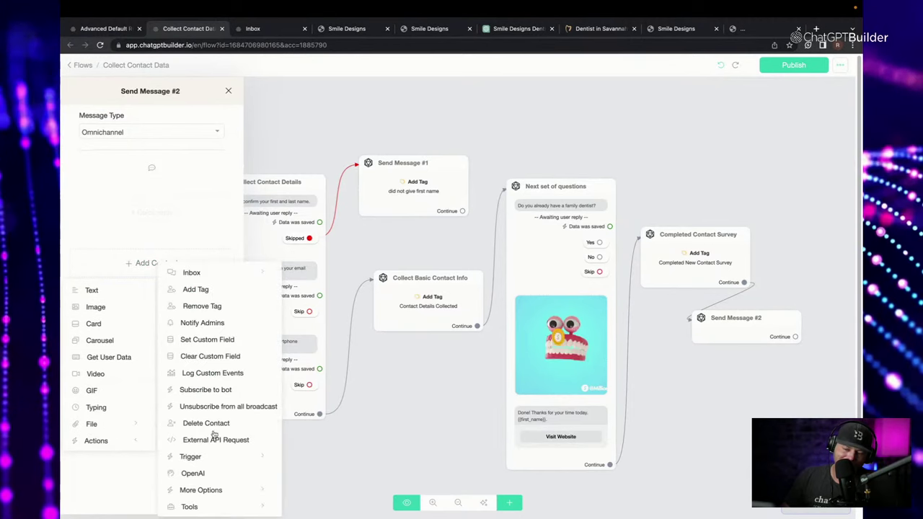
pyautogui.click(223, 324)
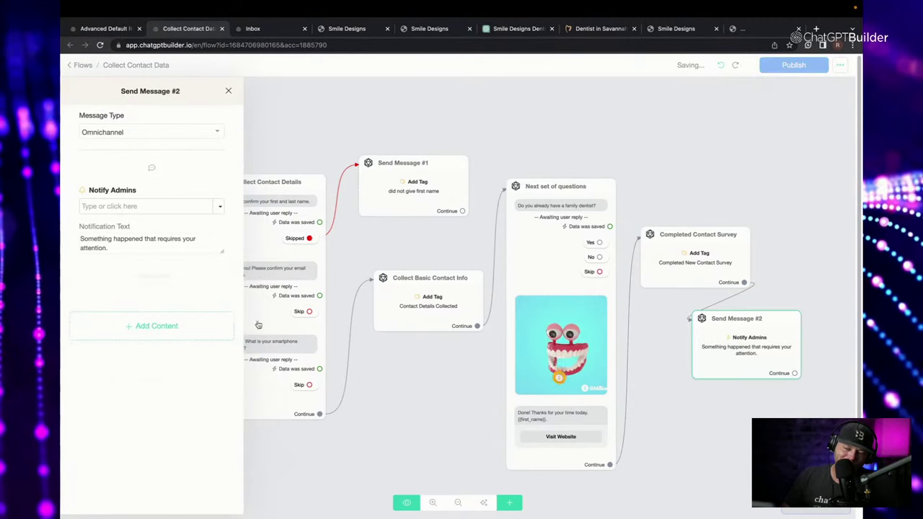
pyautogui.click(219, 207)
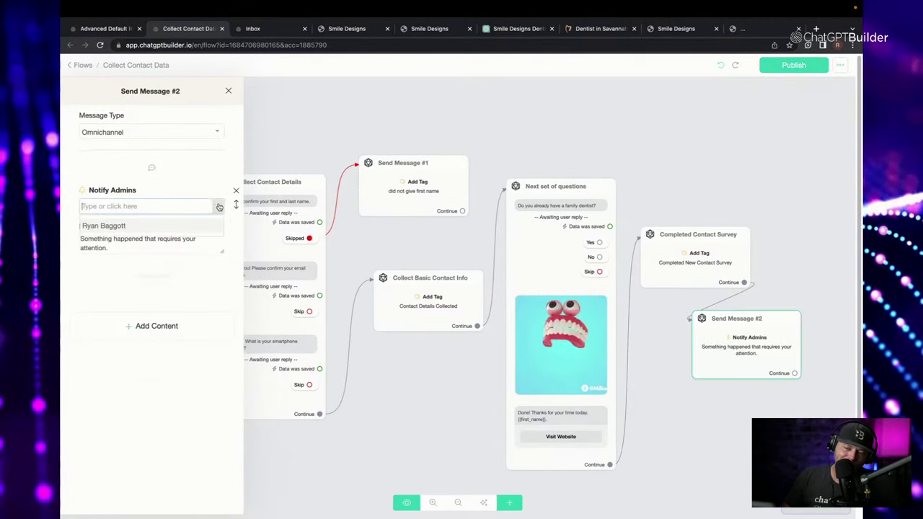
pyautogui.click(183, 228)
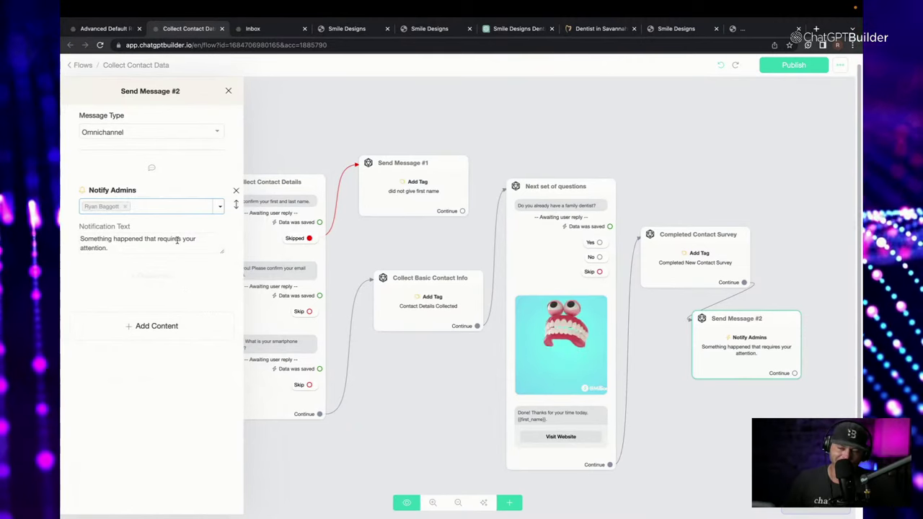
# Set the notification text to '{{full_name}} just became a hot lead.'.
pyautogui.moveTo(112, 251); pyautogui.dragTo(80, 239)
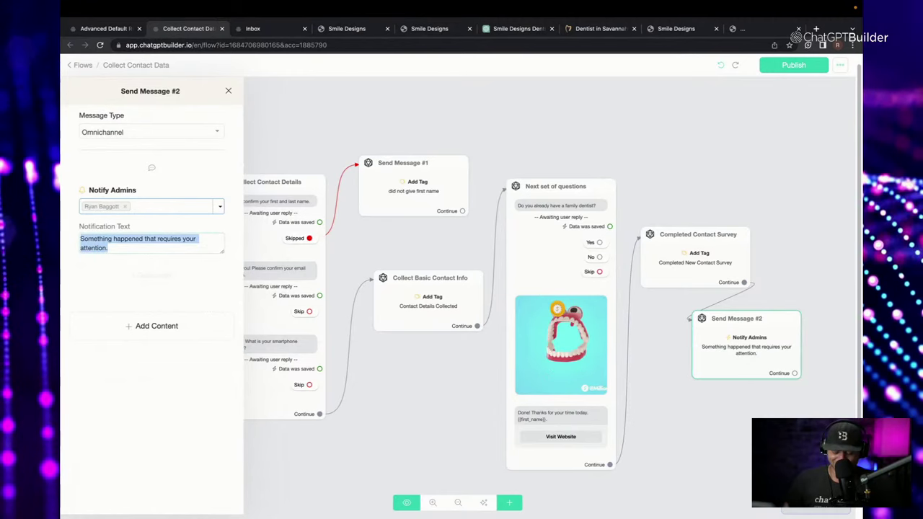
pyautogui.write('{')
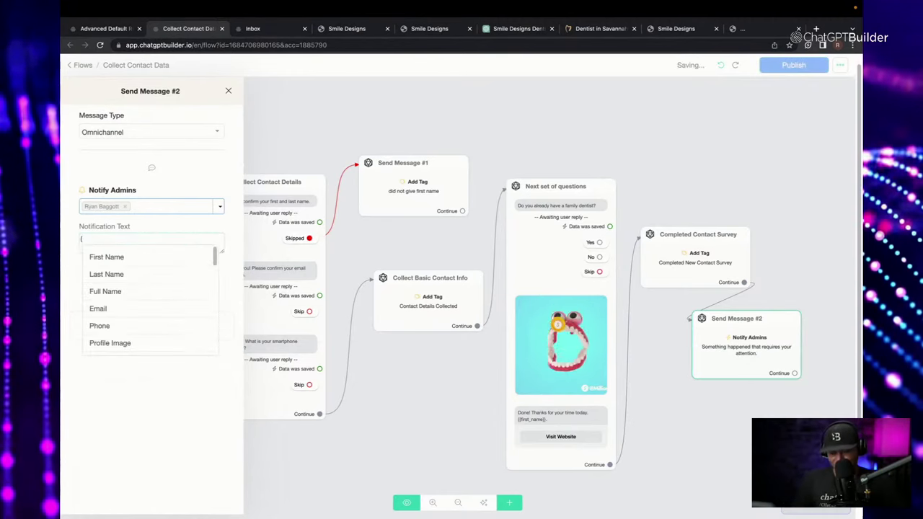
pyautogui.write('fu')
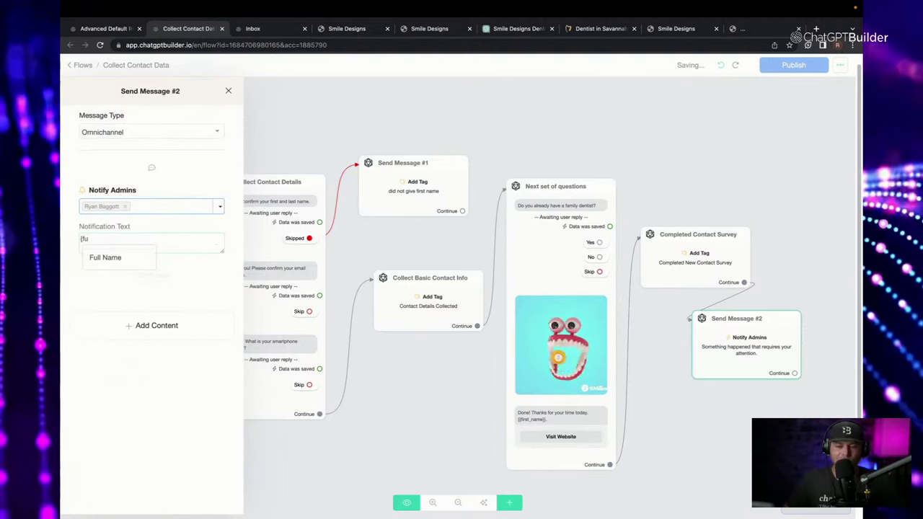
pyautogui.click(105, 258)
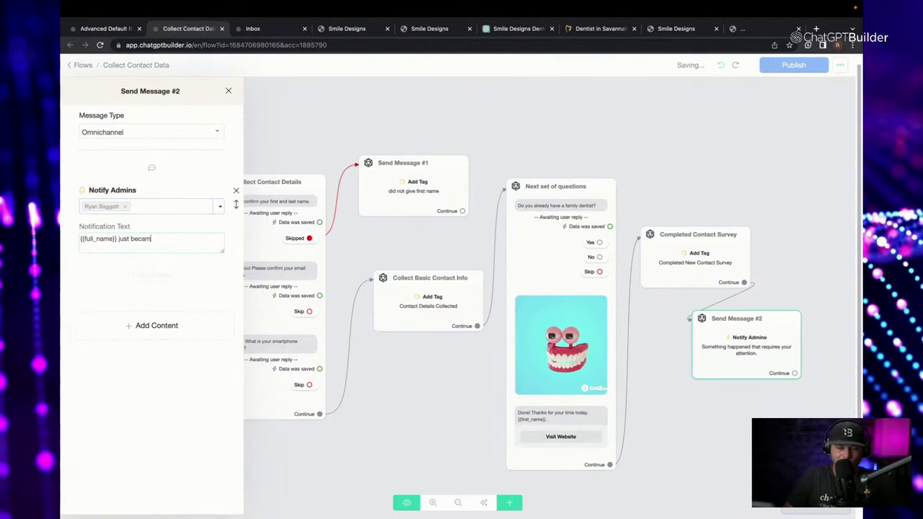
pyautogui.write('just became a hot lead.')
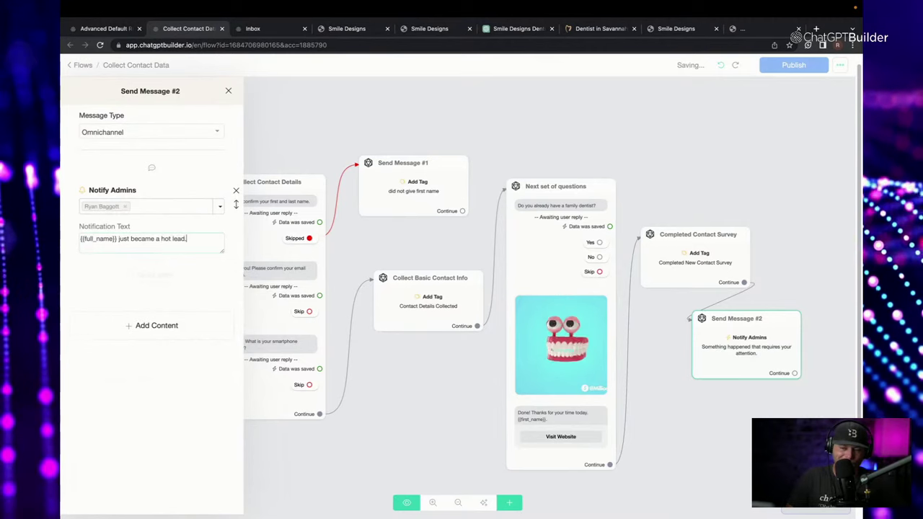
pyautogui.click(652, 165)
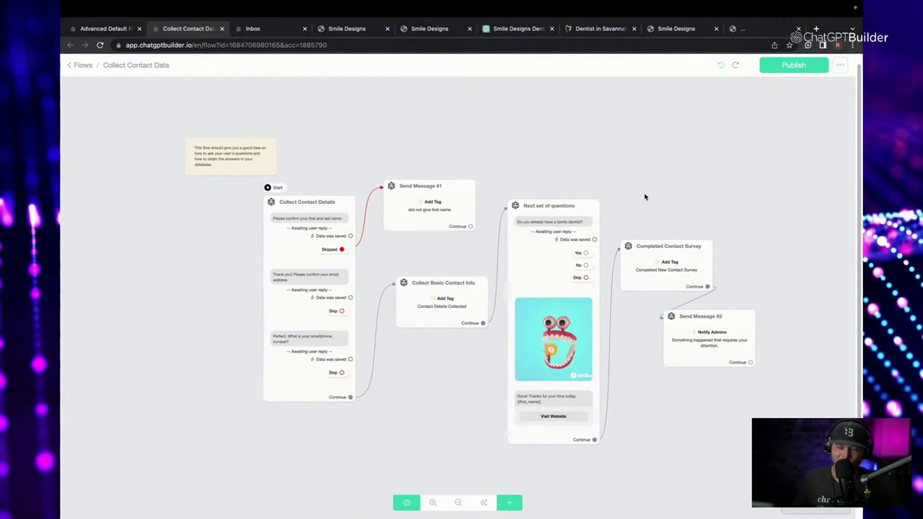
# Publish the edited Collect Contact Data flow, then go back to the bot's Flows list.
pyautogui.scroll(1, 780, 130)
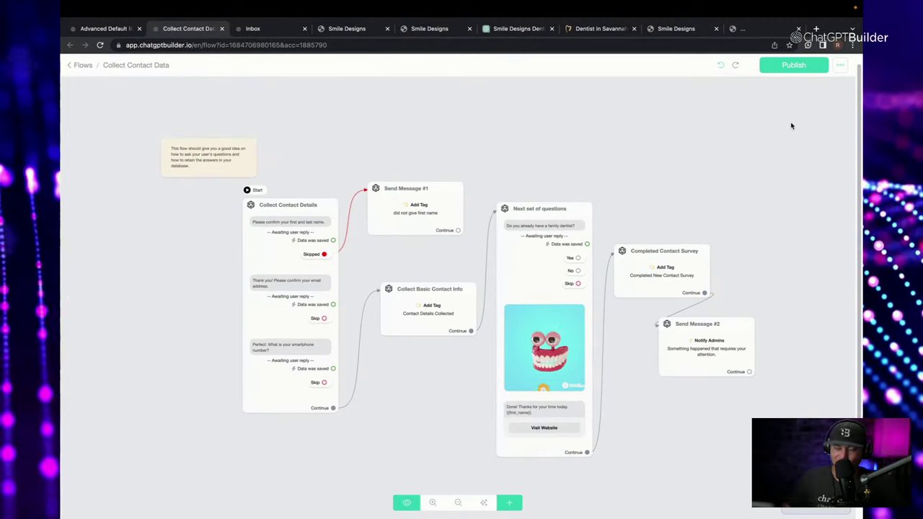
pyautogui.click(801, 66)
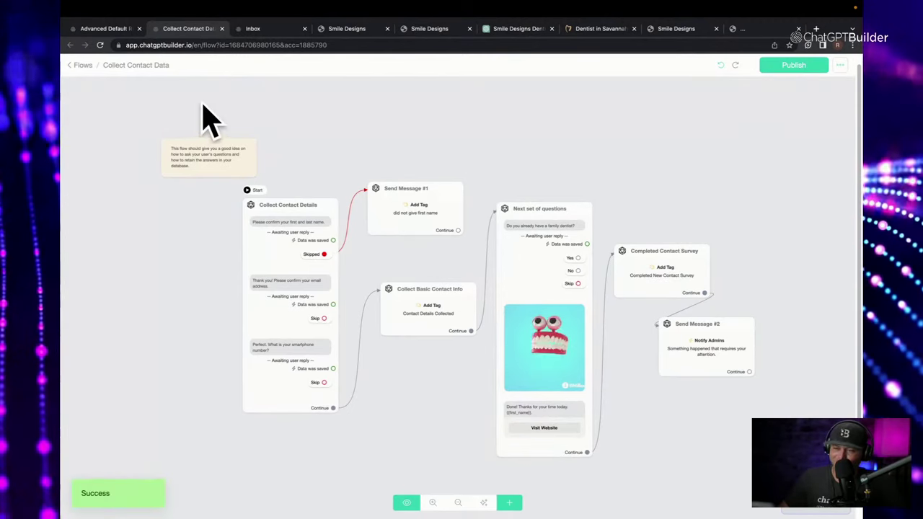
pyautogui.scroll(1, 128, 90)
pyautogui.scroll(1, 127, 90)
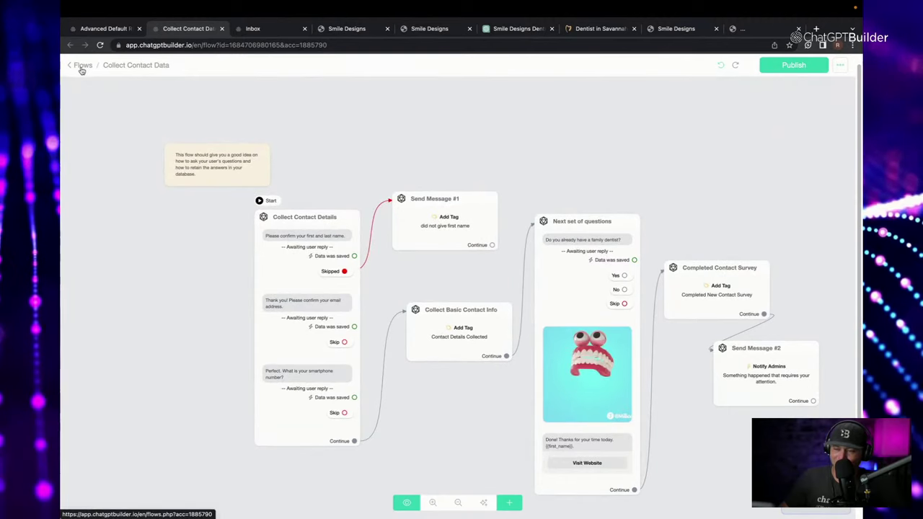
pyautogui.scroll(3, 381, 135)
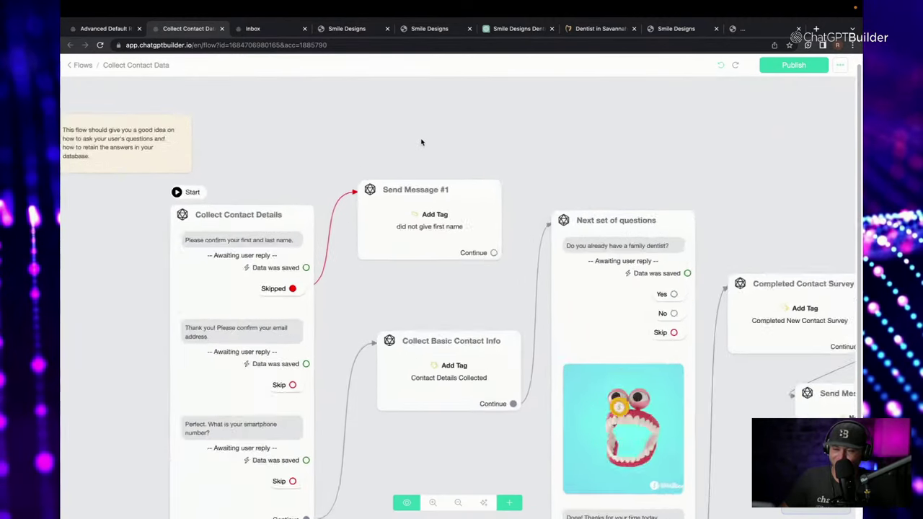
pyautogui.scroll(-3, 422, 142)
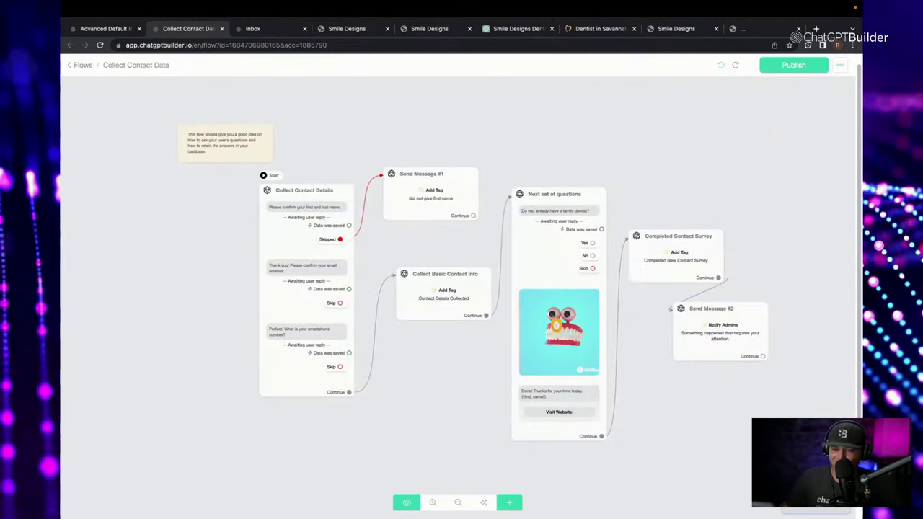
pyautogui.click(81, 66)
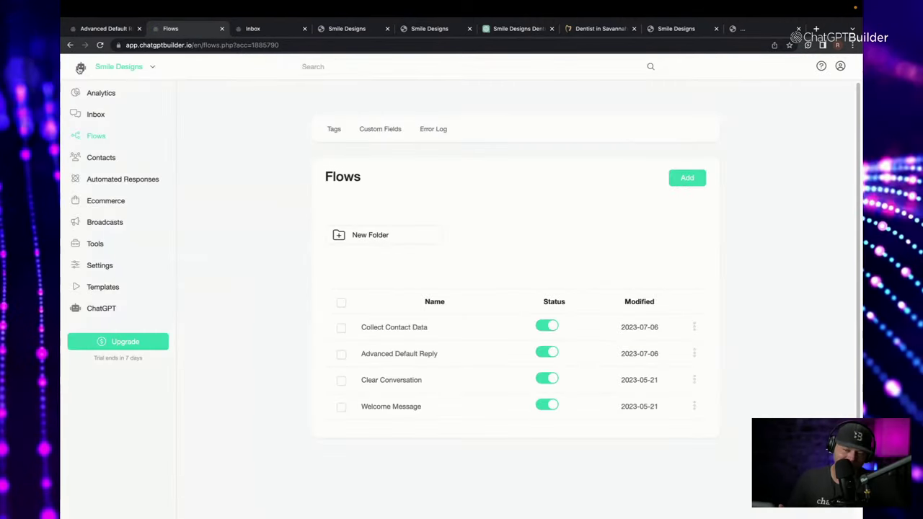
# Go to Settings > Admins and bring up the admin entry's actions.
pyautogui.click(105, 271)
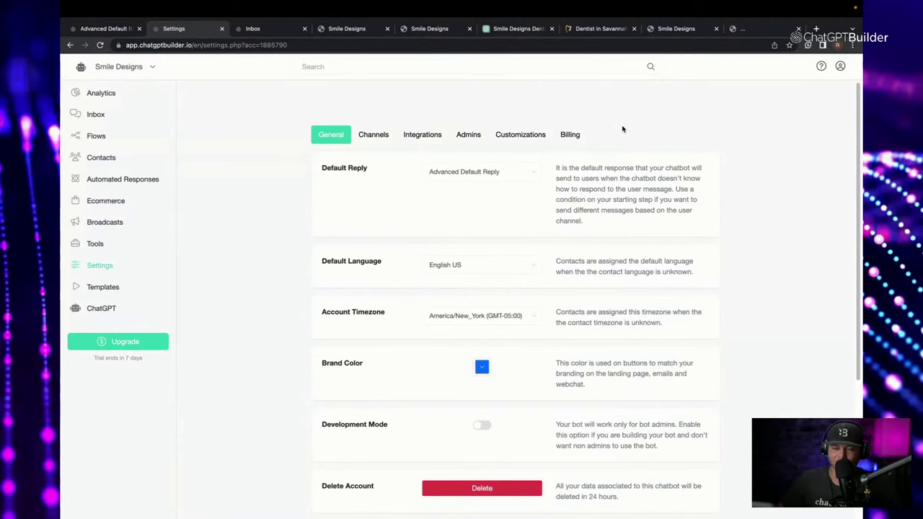
pyautogui.click(469, 134)
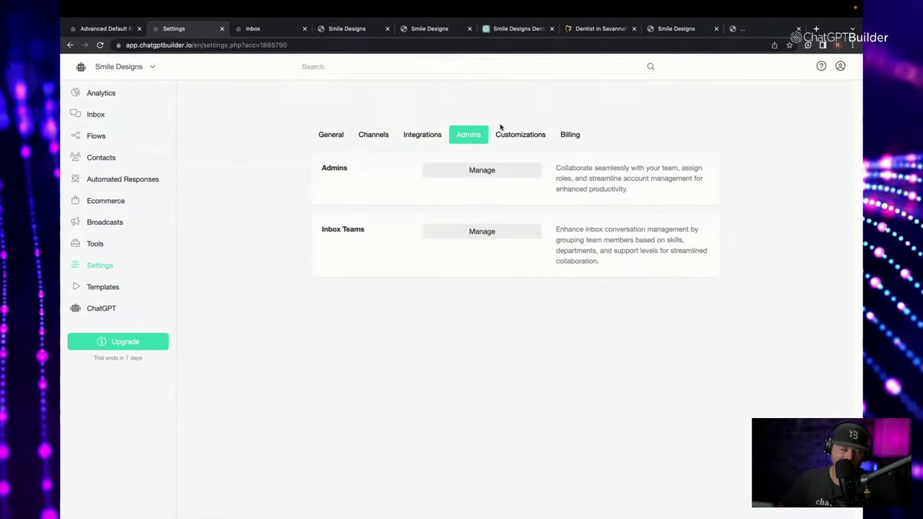
pyautogui.click(529, 172)
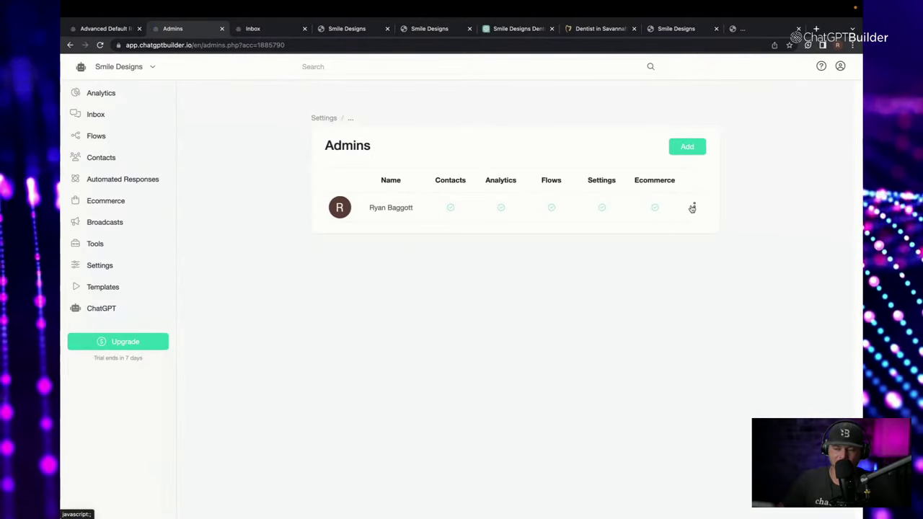
pyautogui.click(692, 208)
# Enter the admin's notification phone number and switch on SMS notifications.
pyautogui.click(698, 181)
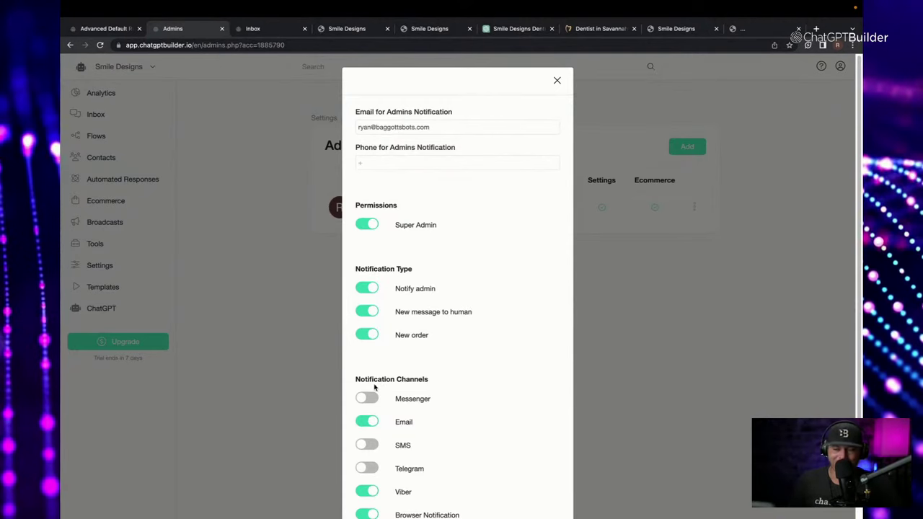
pyautogui.click(440, 166)
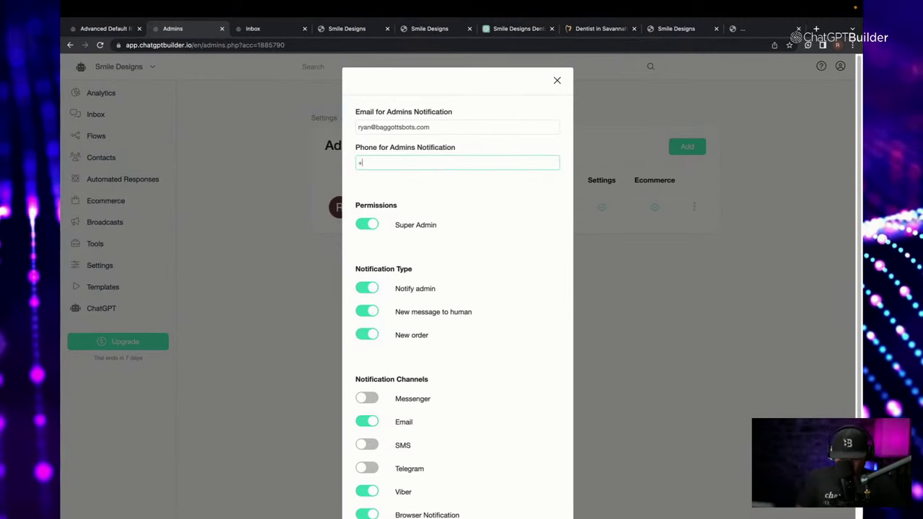
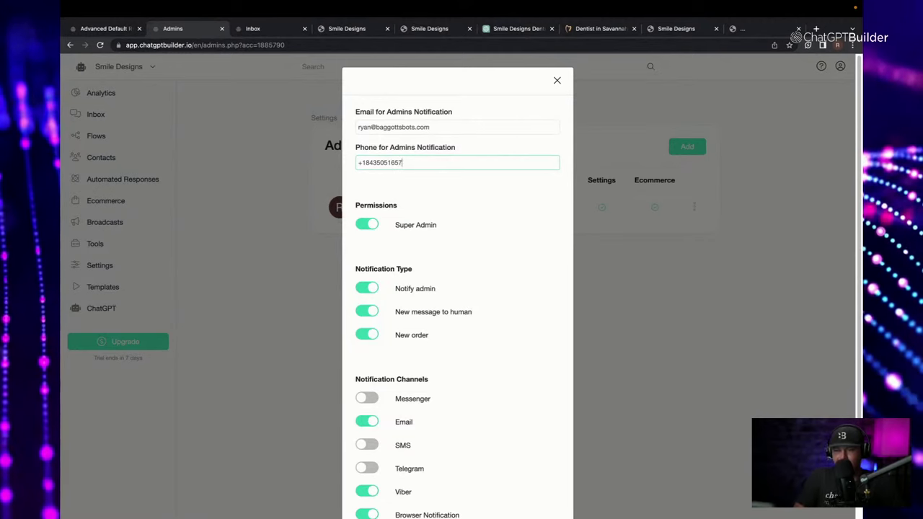
pyautogui.click(503, 226)
pyautogui.scroll(-1, 455, 382)
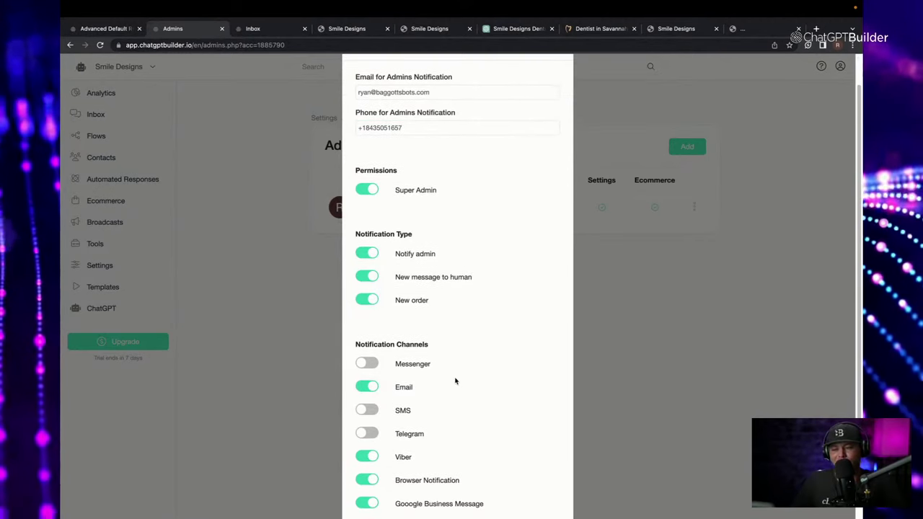
pyautogui.click(373, 410)
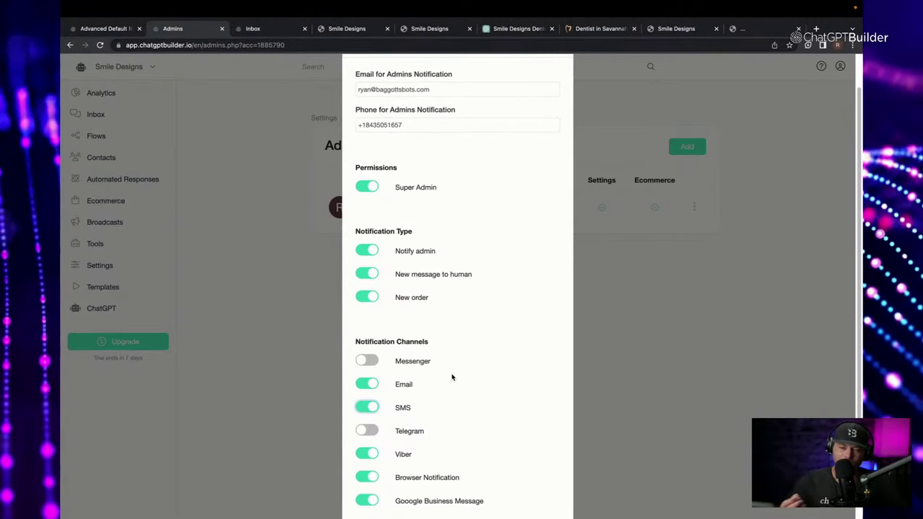
pyautogui.scroll(2, 453, 377)
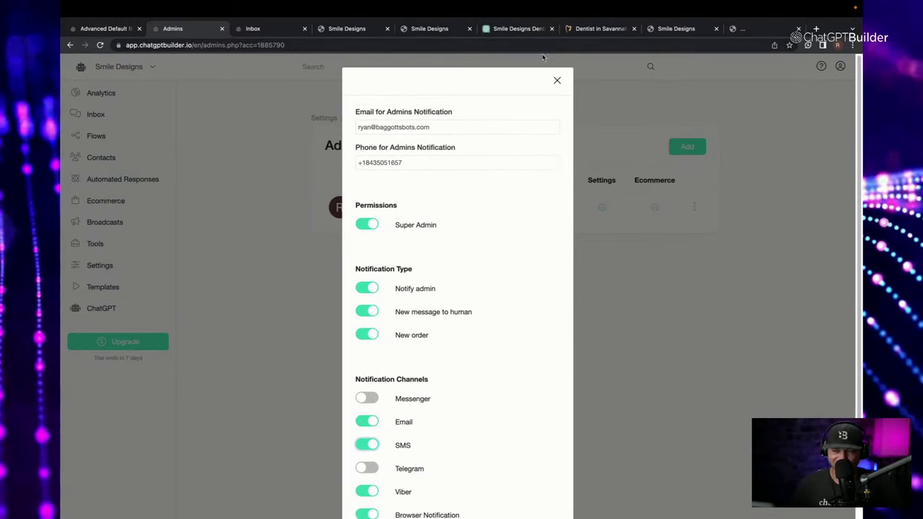
pyautogui.click(557, 82)
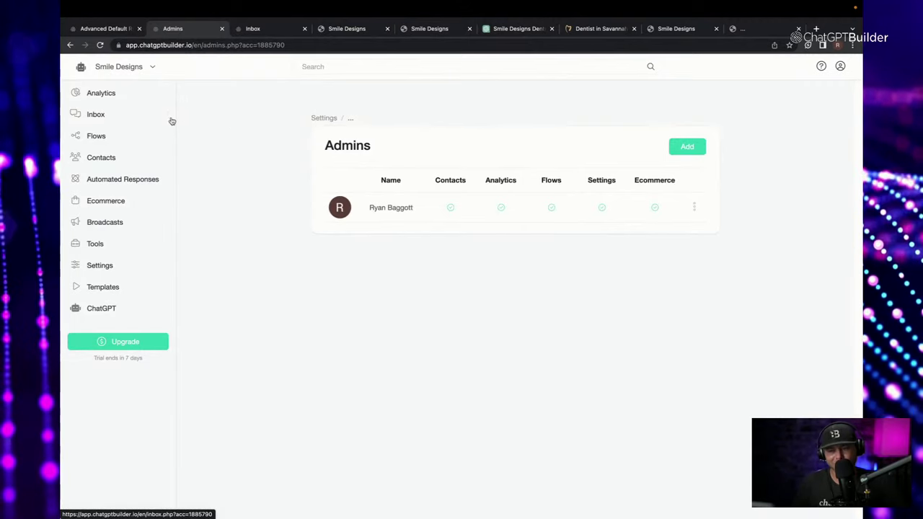
# In the Inbox, transfer the lead's conversation to a human without sending any flow.
pyautogui.click(104, 118)
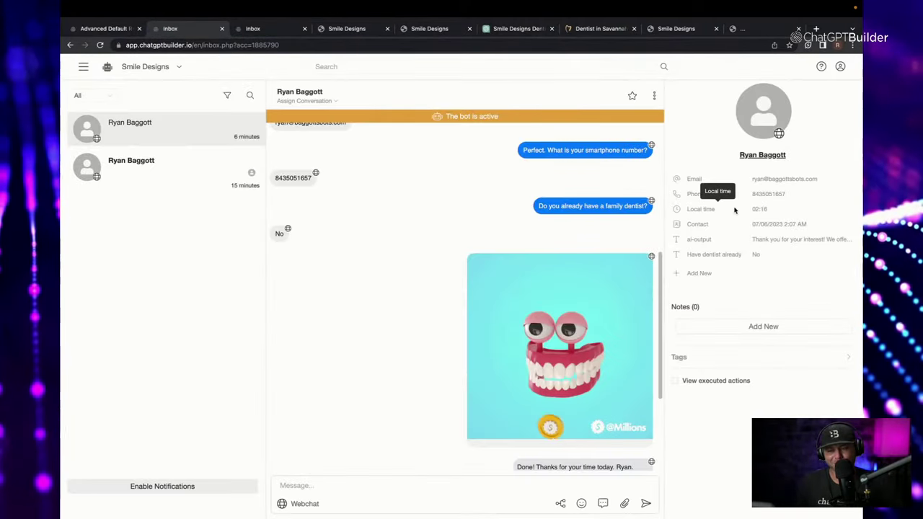
pyautogui.scroll(-3, 599, 238)
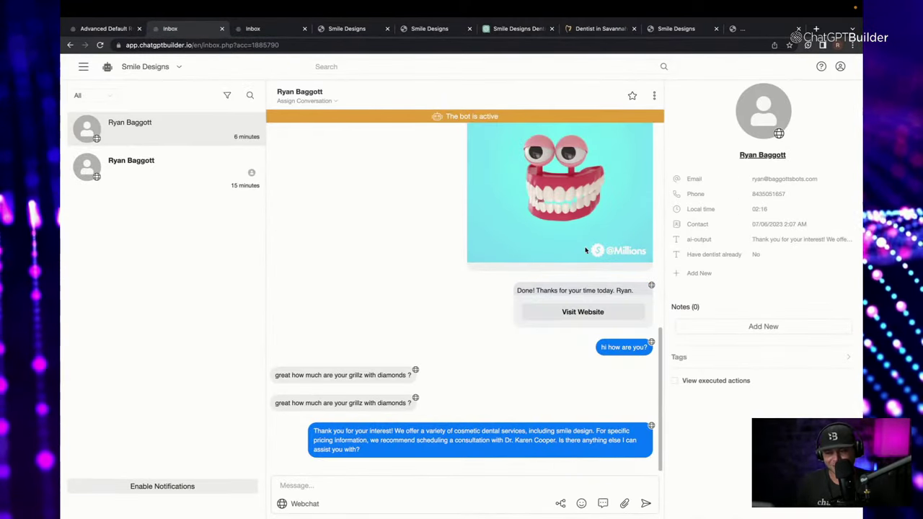
pyautogui.click(561, 504)
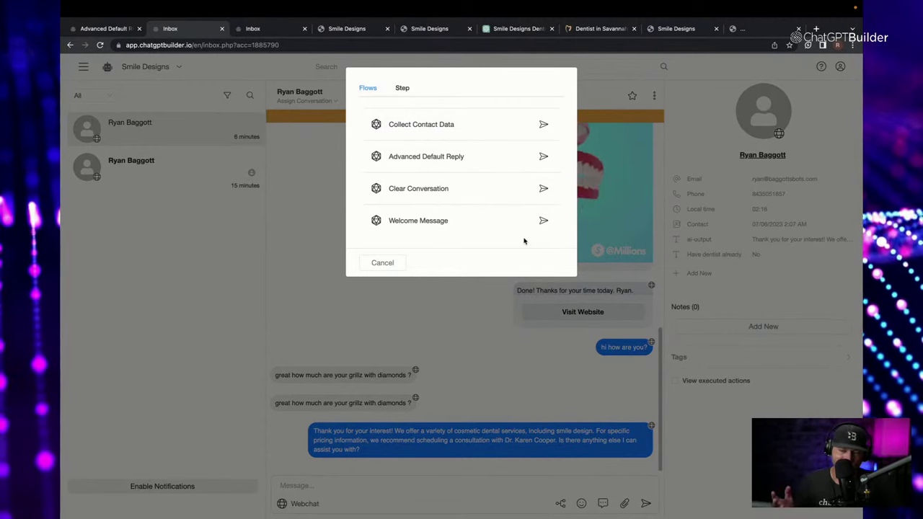
pyautogui.click(383, 263)
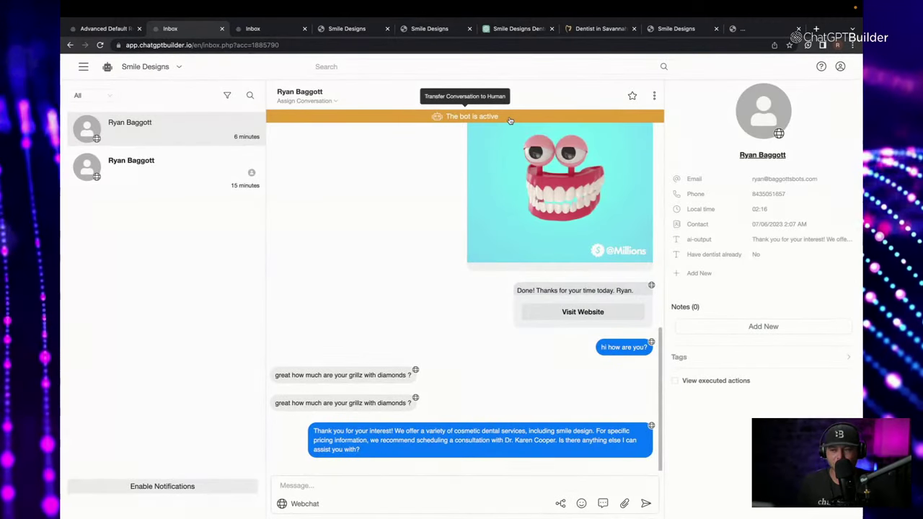
pyautogui.click(509, 119)
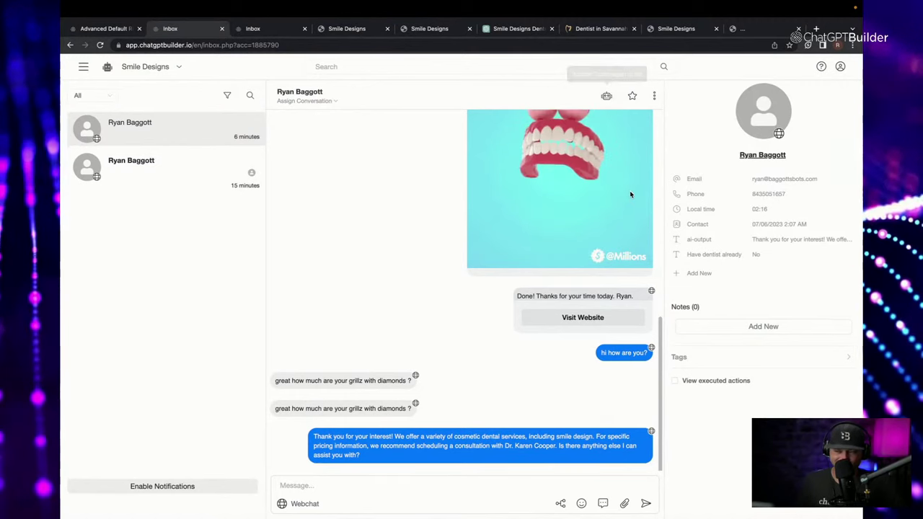
# Type a test reply in the Message field and confirm it sends through the Webchat channel.
pyautogui.click(511, 482)
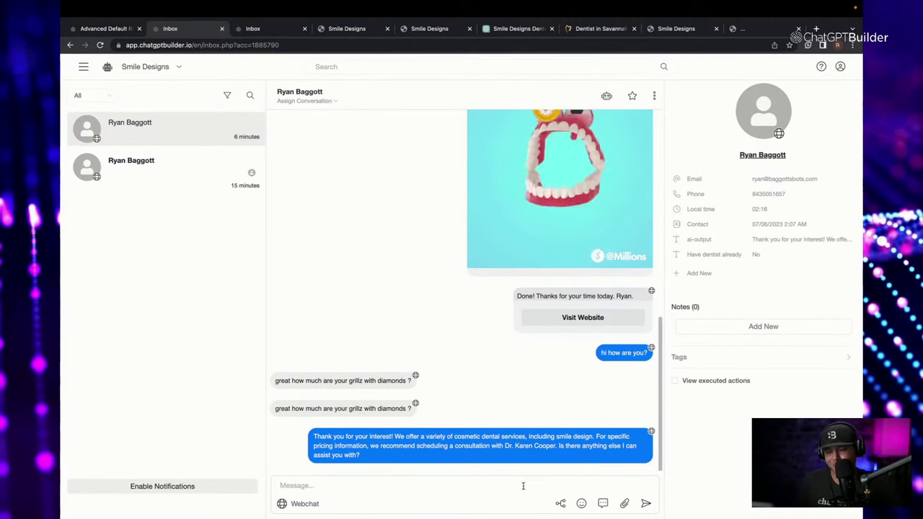
pyautogui.write('asdfa')
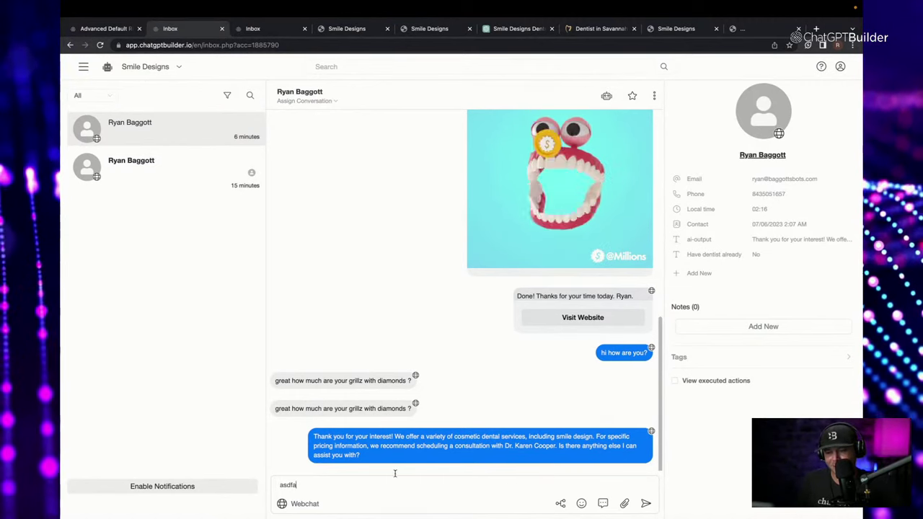
pyautogui.write('adf')
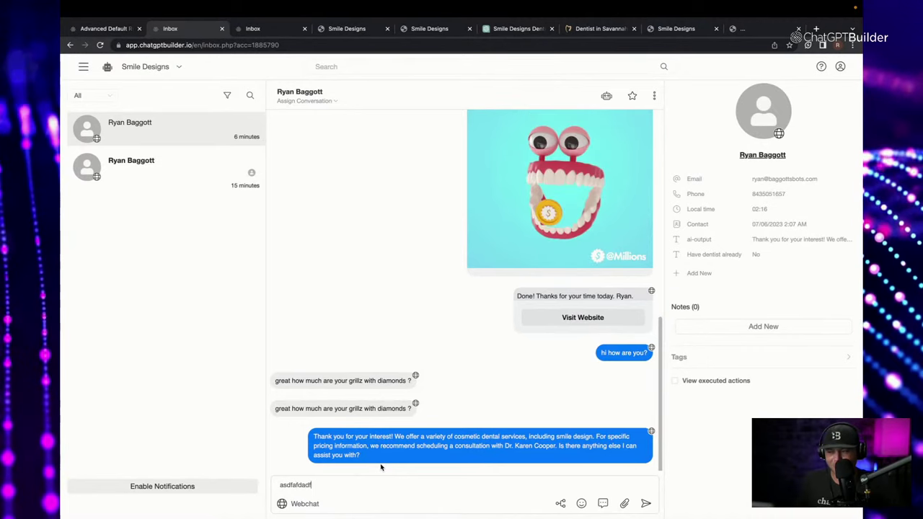
pyautogui.click(305, 504)
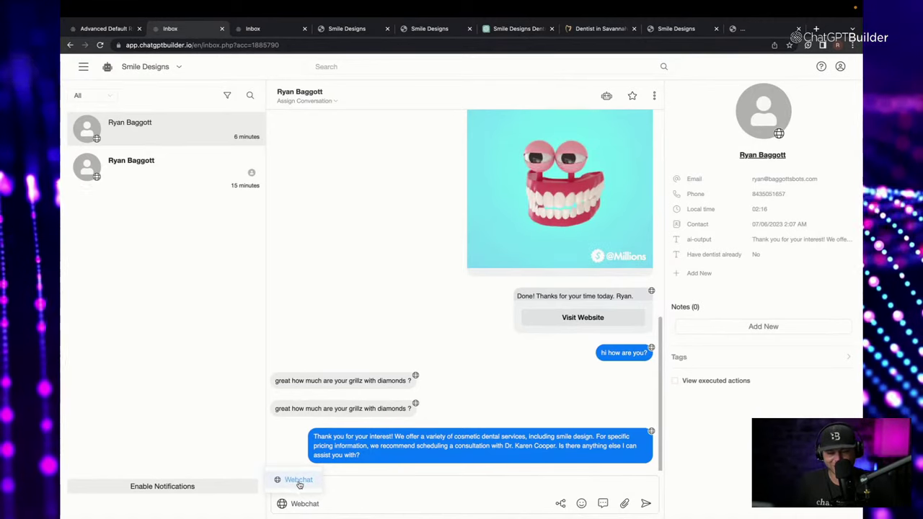
pyautogui.click(299, 480)
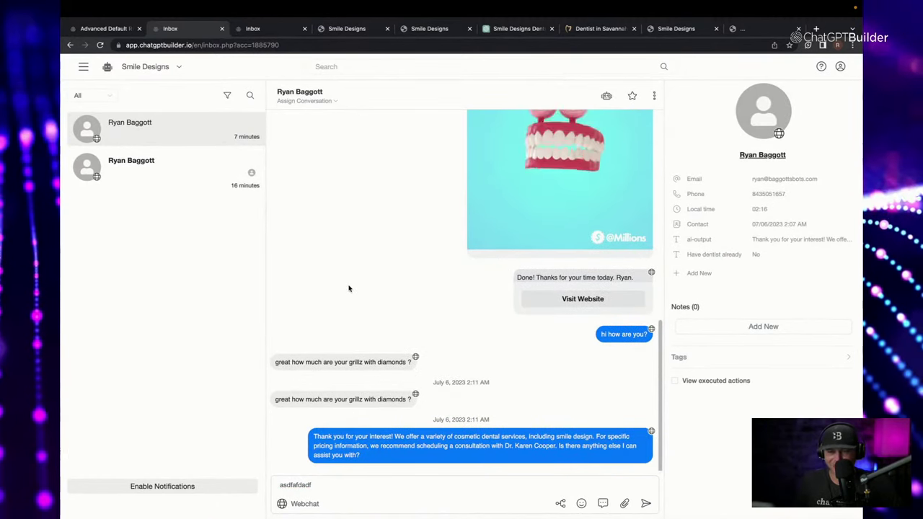
# Assign the lead's conversation to the account admin via Assign Conversation.
pyautogui.click(336, 101)
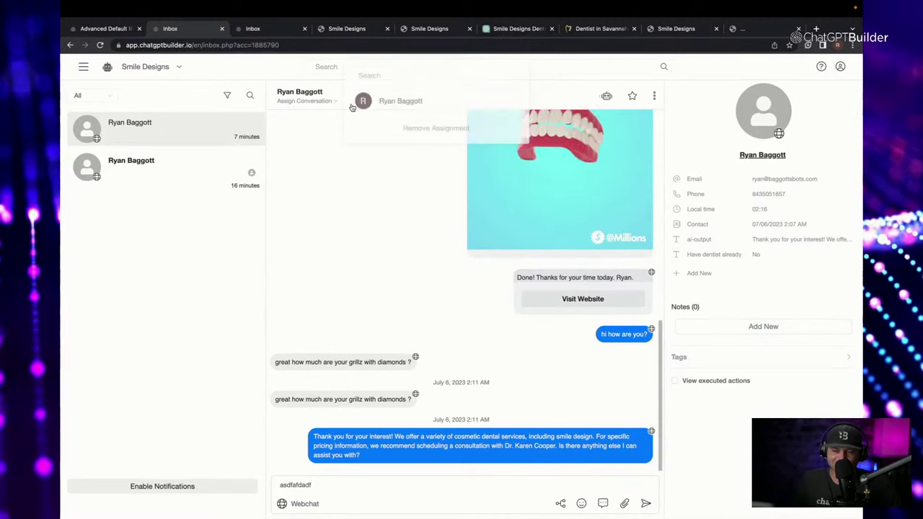
pyautogui.click(393, 103)
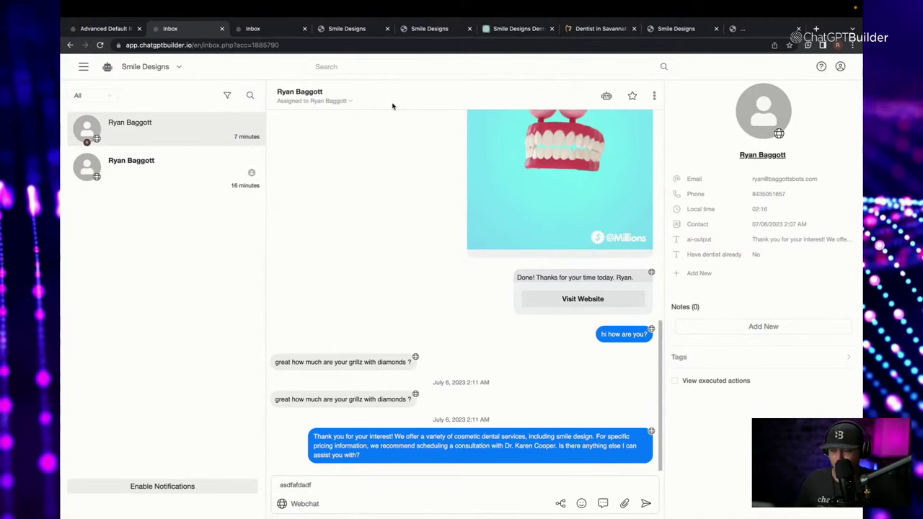
pyautogui.click(83, 69)
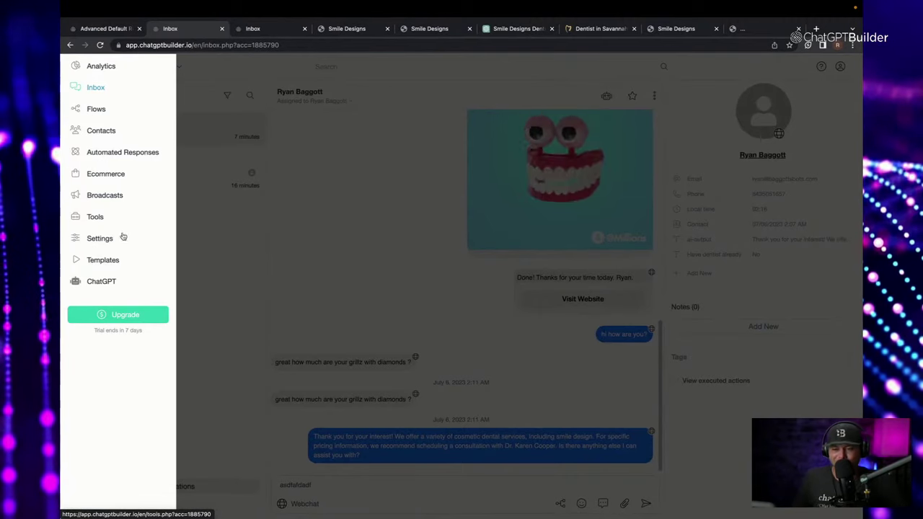
# Begin installing the Text to Audio Message template from Templates, then go back to the Inbox tab.
pyautogui.click(108, 260)
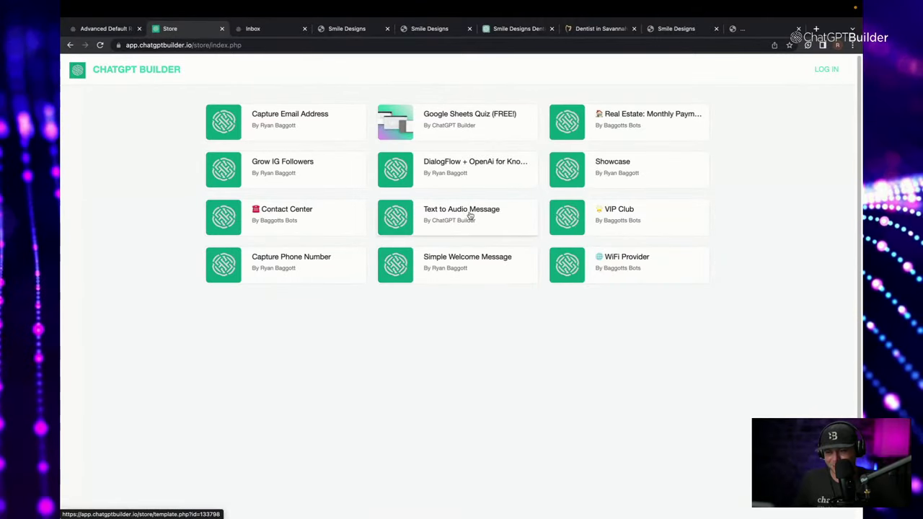
pyautogui.click(472, 211)
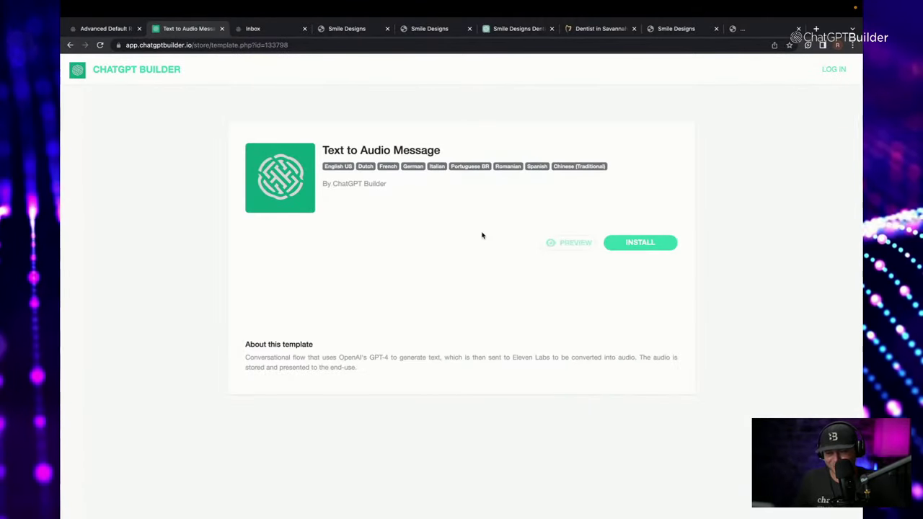
pyautogui.click(641, 243)
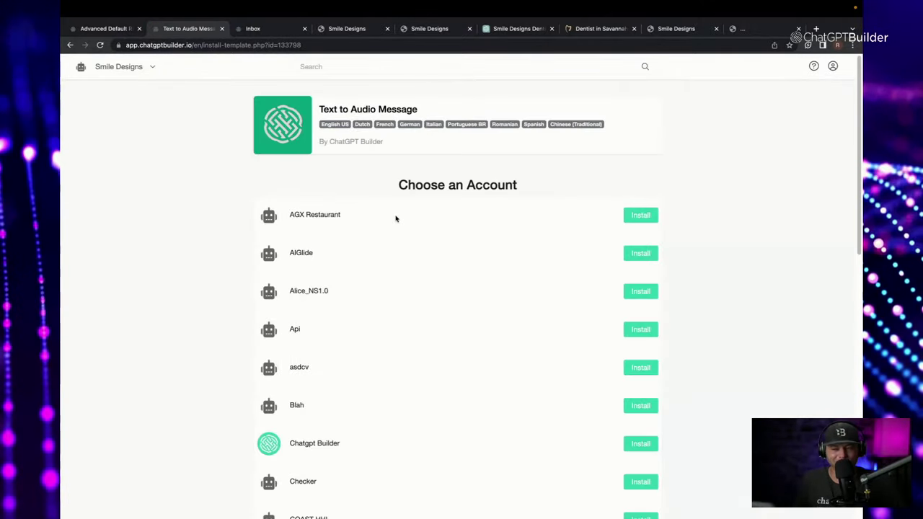
pyautogui.click(258, 28)
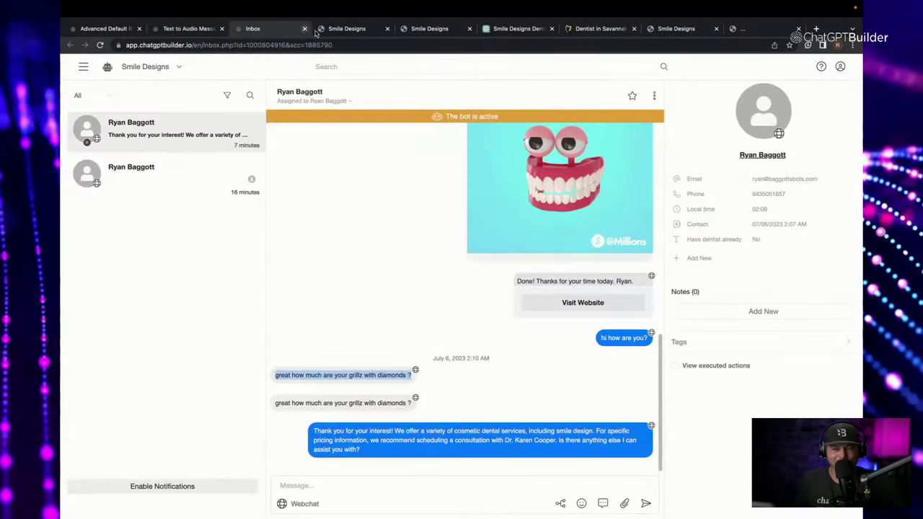